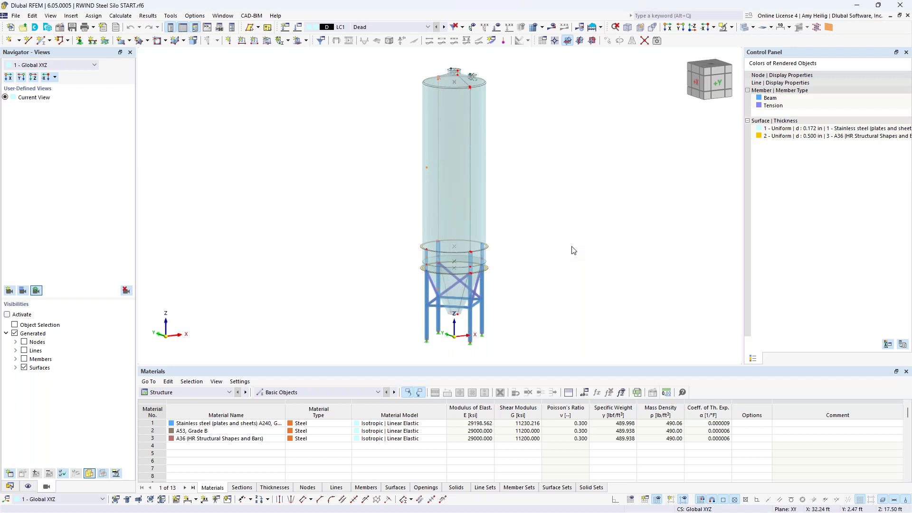
Show the Data navigator's Materials and highlight the stainless steel A240 and A53 Grade B parts.
click(10, 486)
click(25, 89)
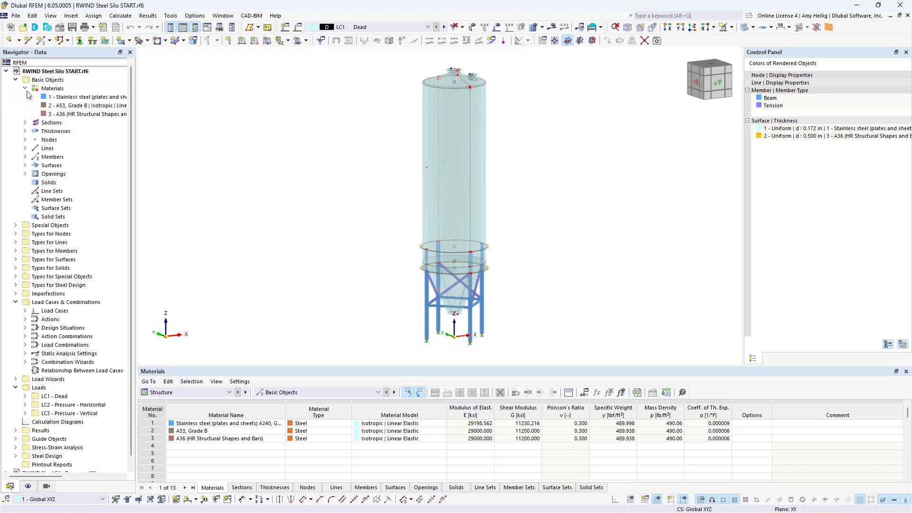
click(52, 98)
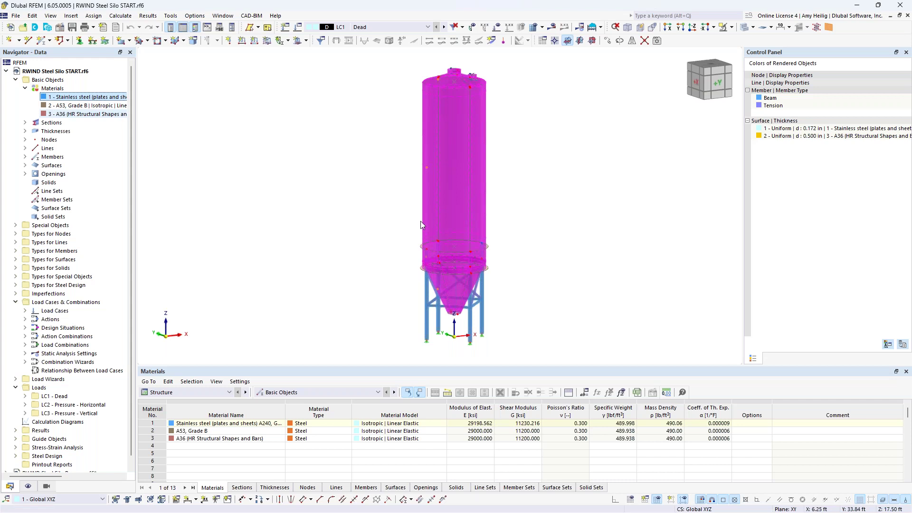
click(66, 107)
scroll(463, 309, up, 4)
scroll(462, 316, up, 2)
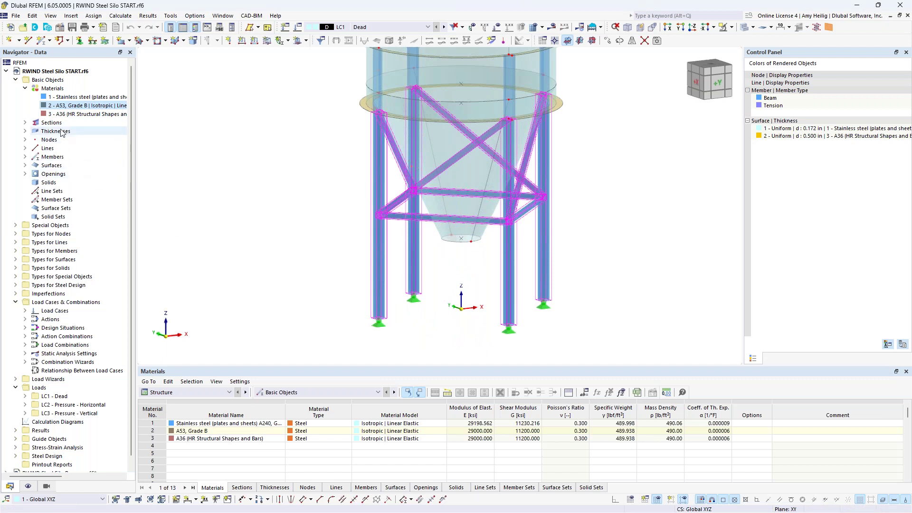
Highlight the A36 parts, then collapse Materials and zoom out.
click(67, 114)
middle_drag(272, 151, 252, 246)
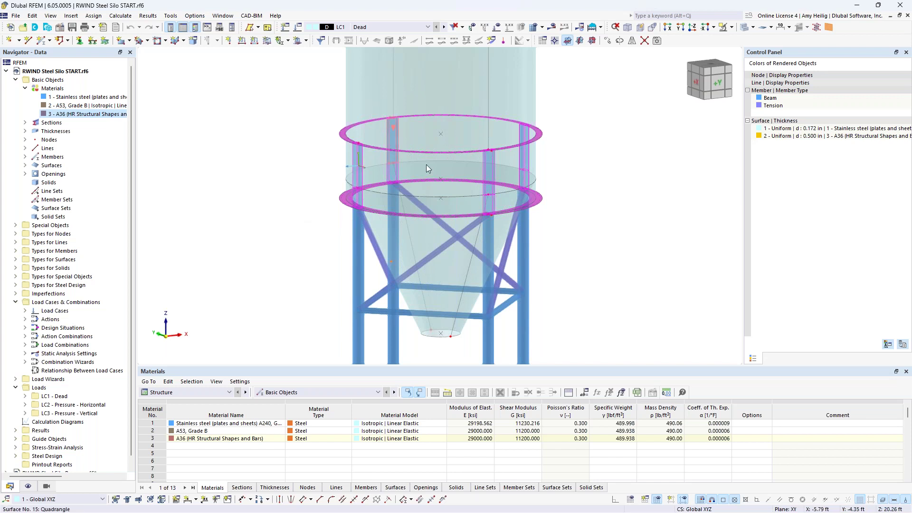
click(25, 89)
scroll(311, 150, down, 5)
scroll(406, 278, down, 3)
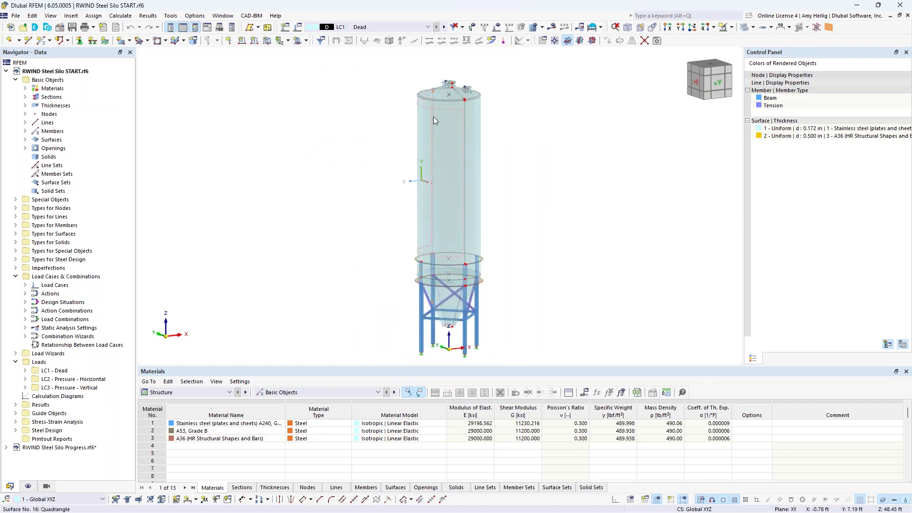
Keep LC1 active and display its loads on a wireframe silo.
click(428, 27)
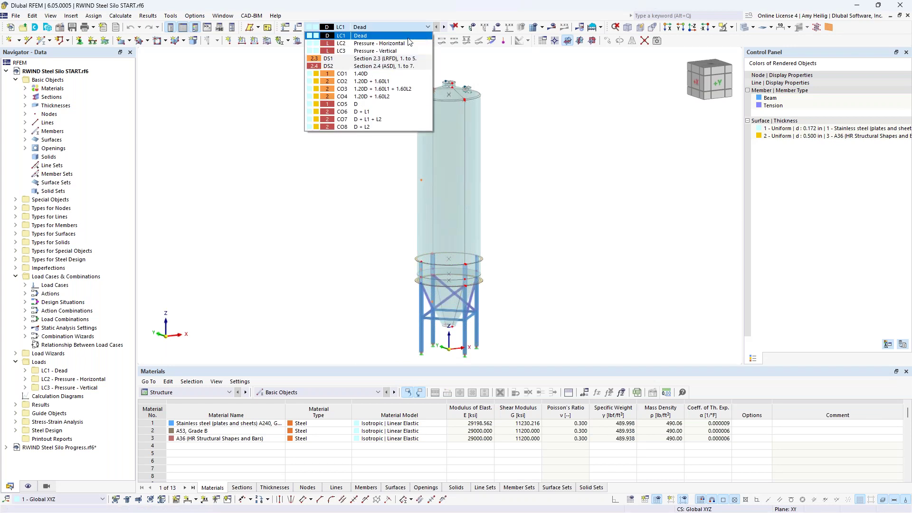
click(564, 109)
click(497, 28)
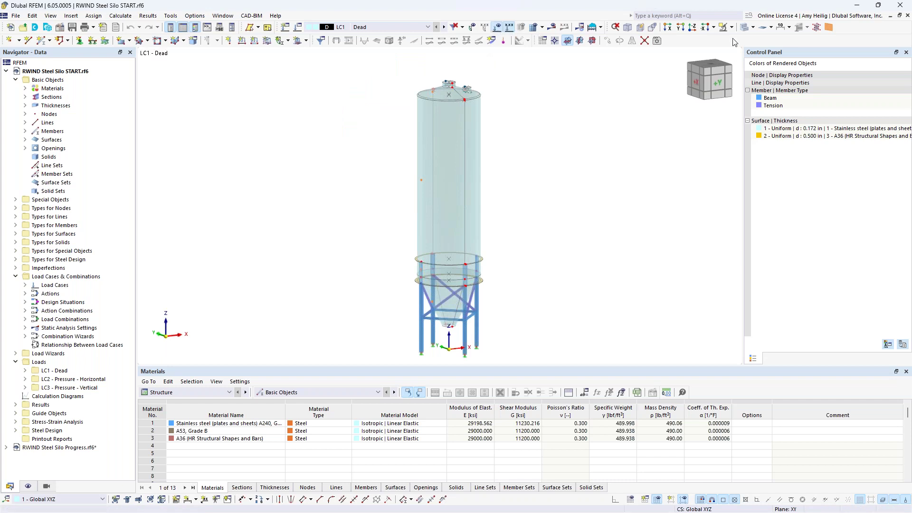
click(746, 27)
Step to LC2 Pressure - Horizontal and inspect its loads from top to hopper.
click(445, 28)
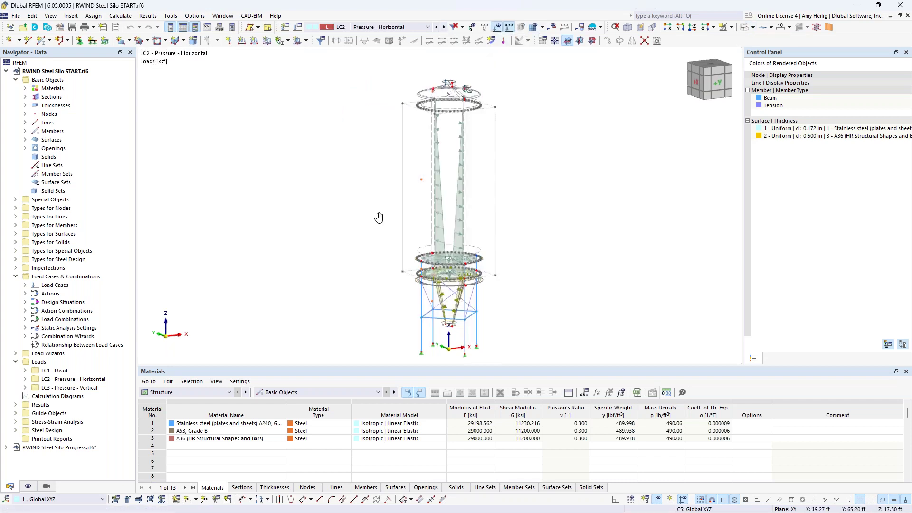
middle_drag(379, 220, 370, 210)
scroll(448, 249, up, 5)
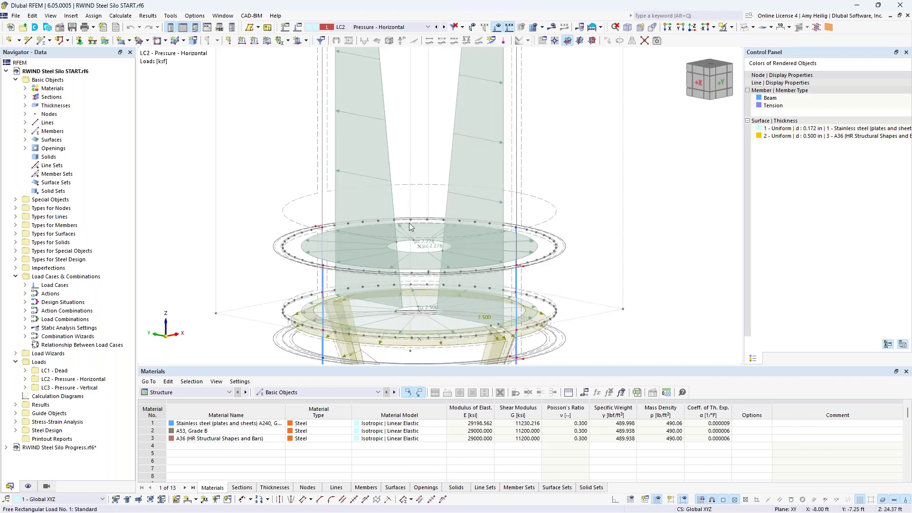
scroll(410, 224, down, 2)
scroll(410, 224, down, 4)
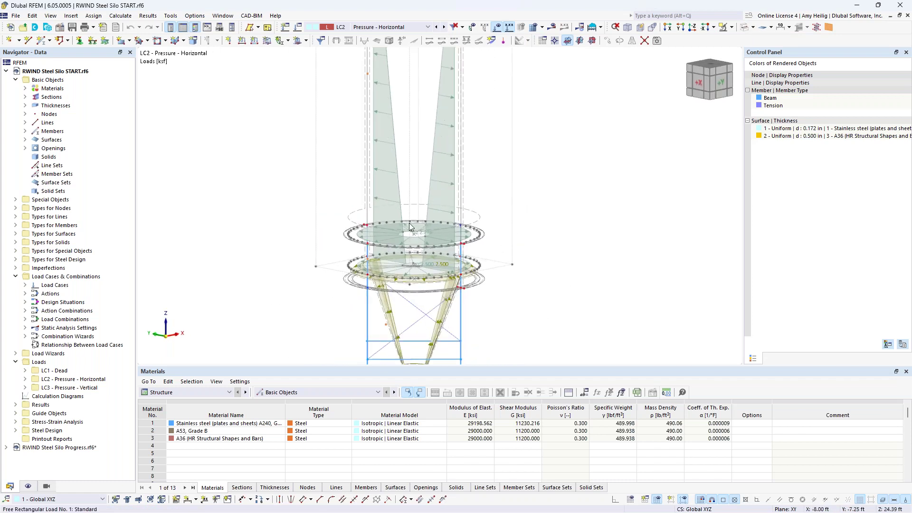
middle_drag(412, 227, 438, 316)
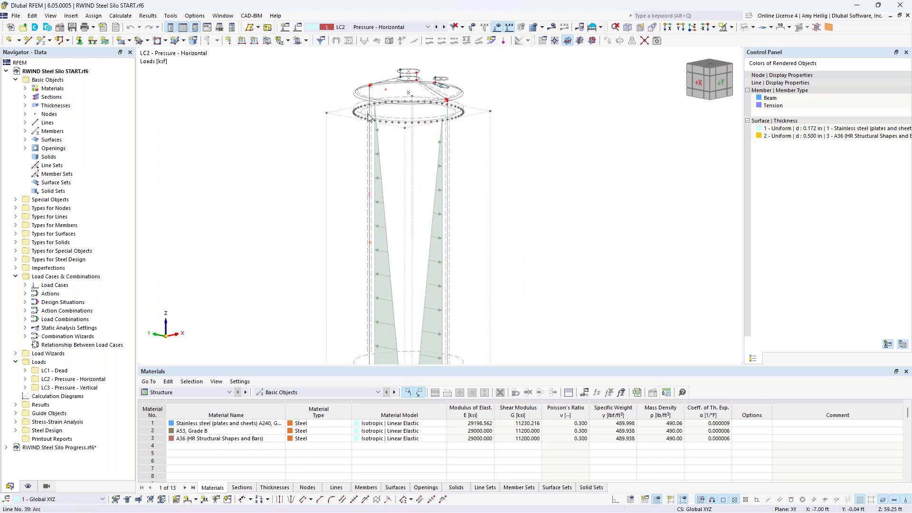
middle_drag(413, 272, 440, 101)
scroll(422, 288, up, 3)
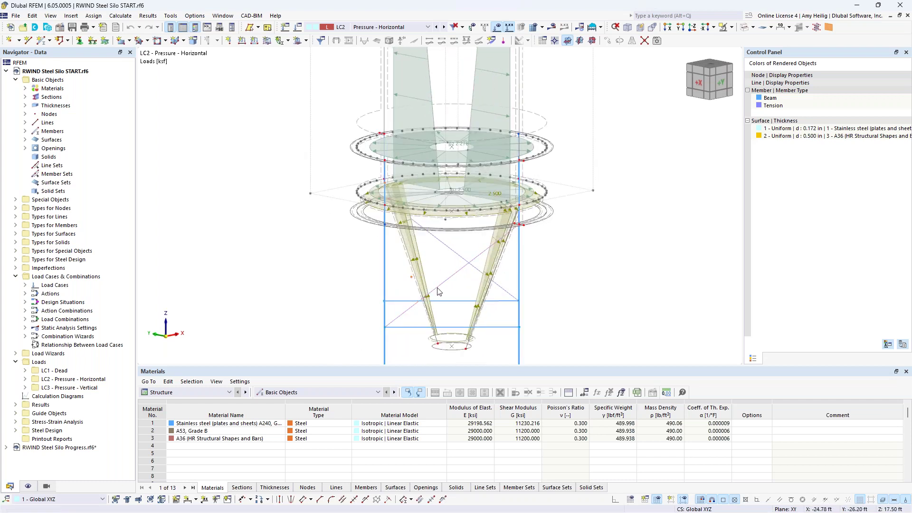
Step to LC3 Pressure - Vertical, then hide loads and restore solid rendering.
click(444, 28)
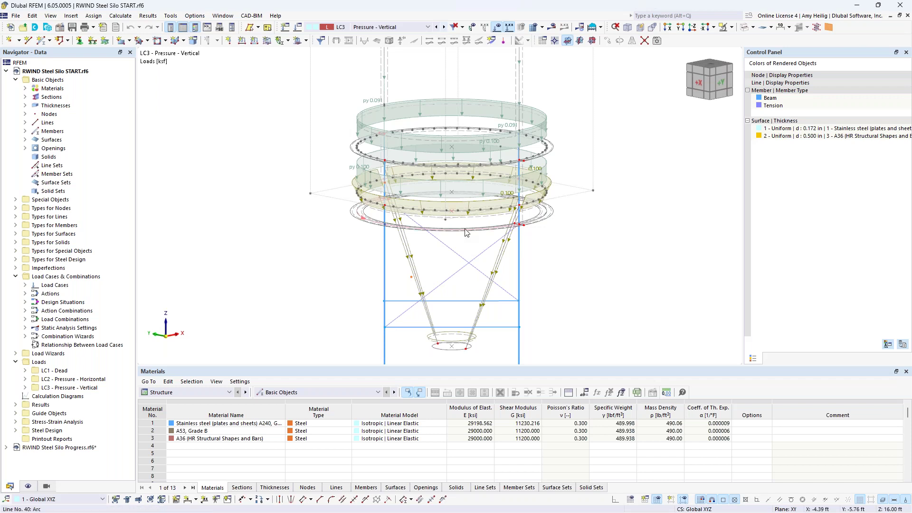
scroll(483, 322, down, 4)
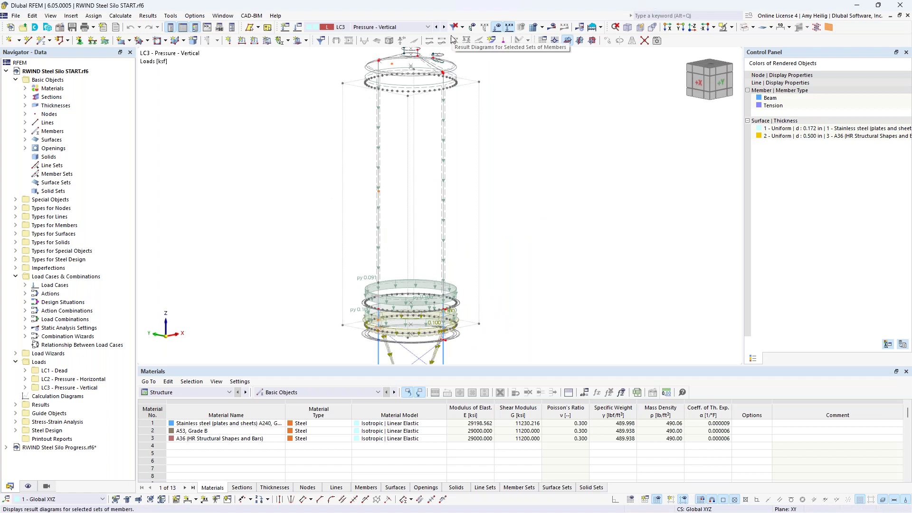
click(497, 26)
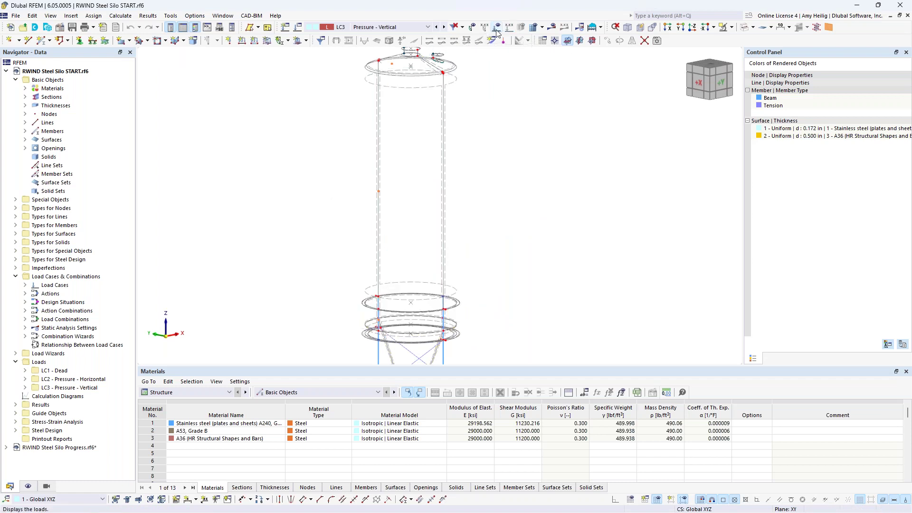
click(744, 27)
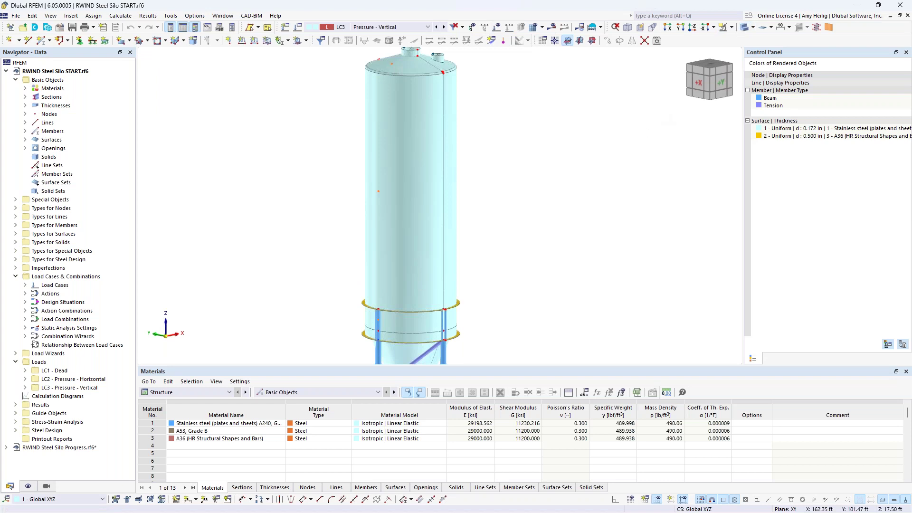
Make the silo transparent and open Base Data's add-ons, showing Stress-Strain Analysis and Steel Design.
click(746, 28)
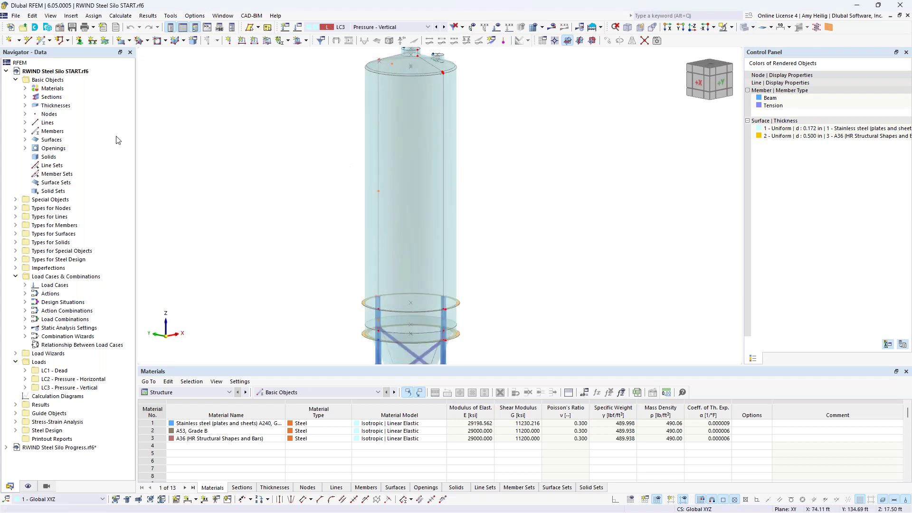
right_click(78, 71)
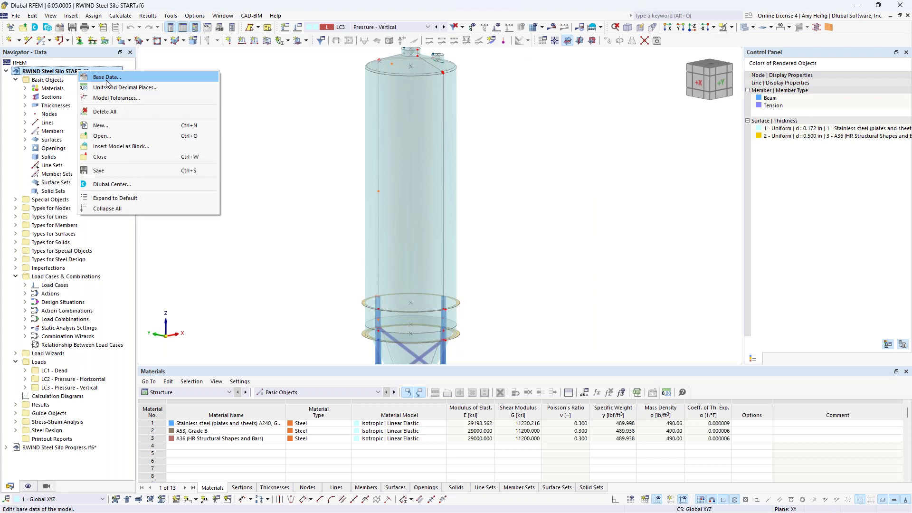
click(114, 69)
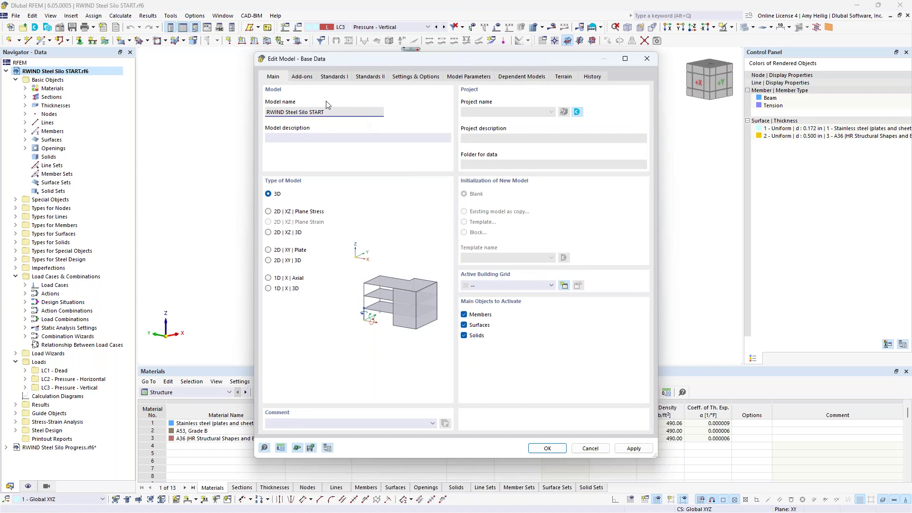
click(300, 77)
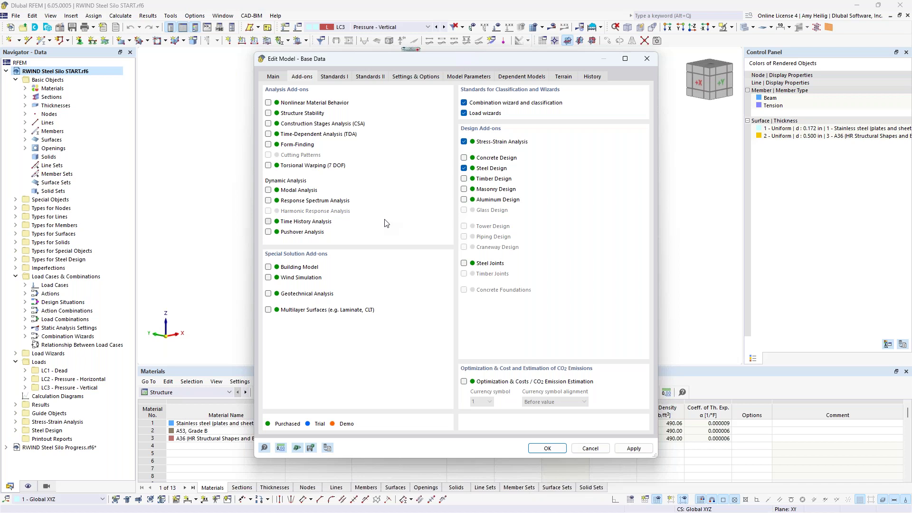
Enable Wind Simulation, leave ASCE 7 as the load wizard standard, and apply the base data.
click(269, 278)
click(338, 76)
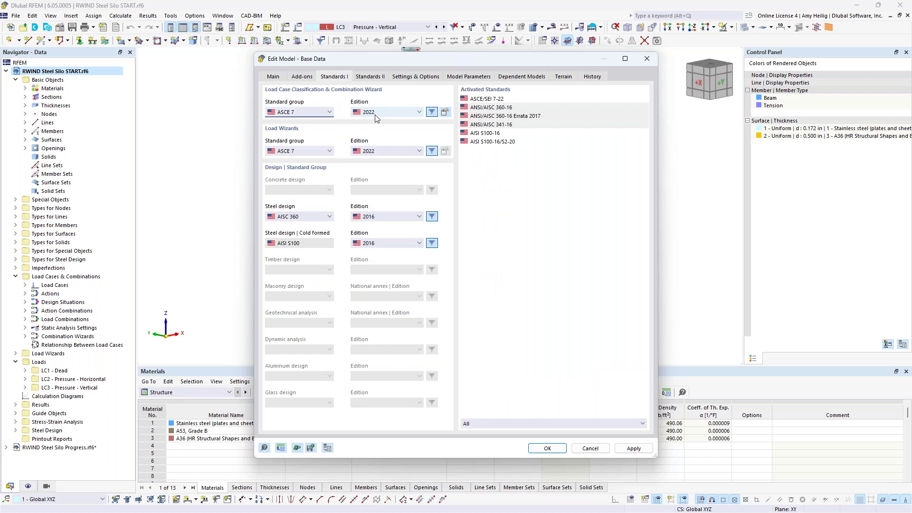
click(319, 153)
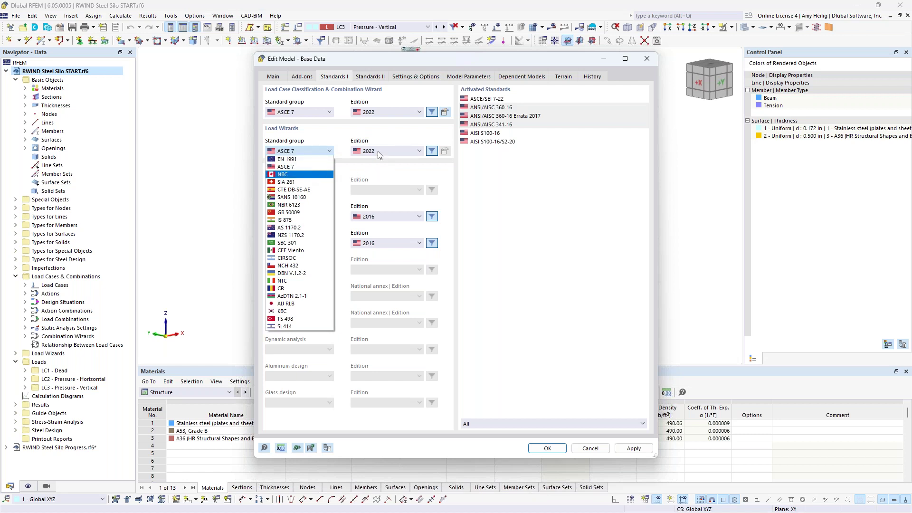
click(303, 176)
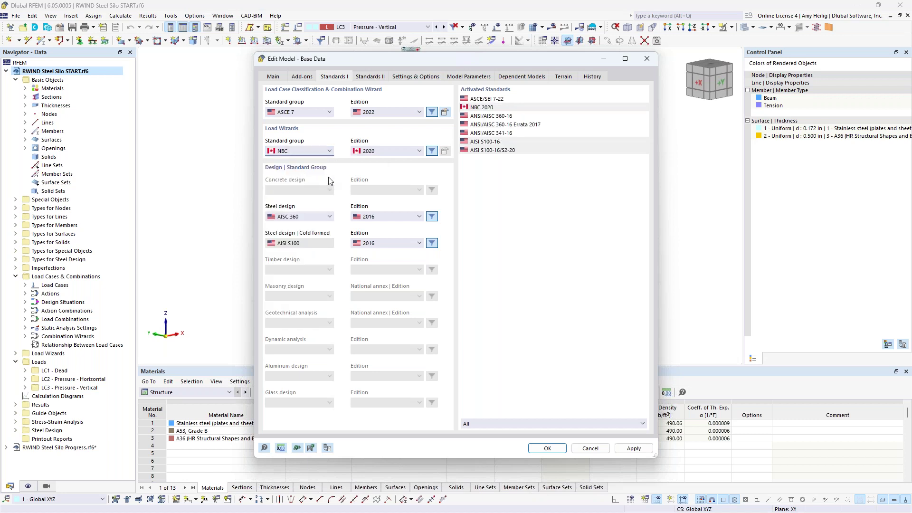
click(330, 152)
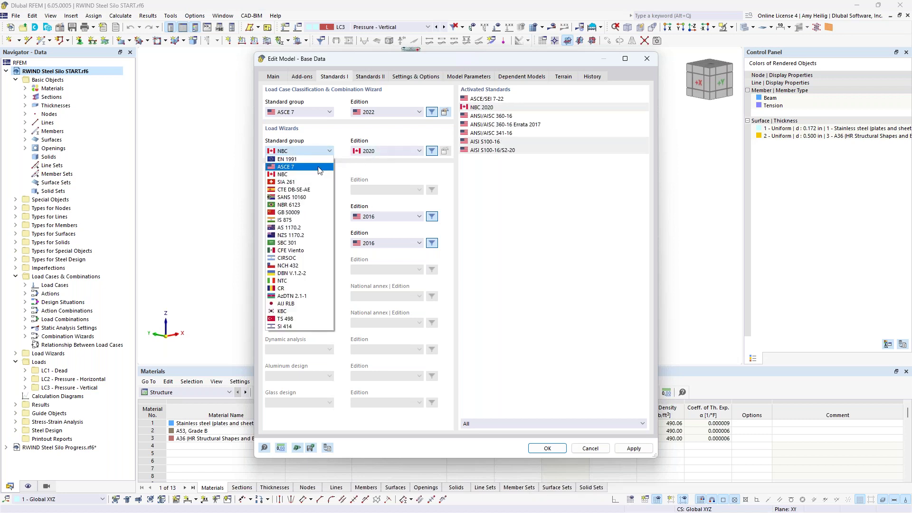
click(319, 168)
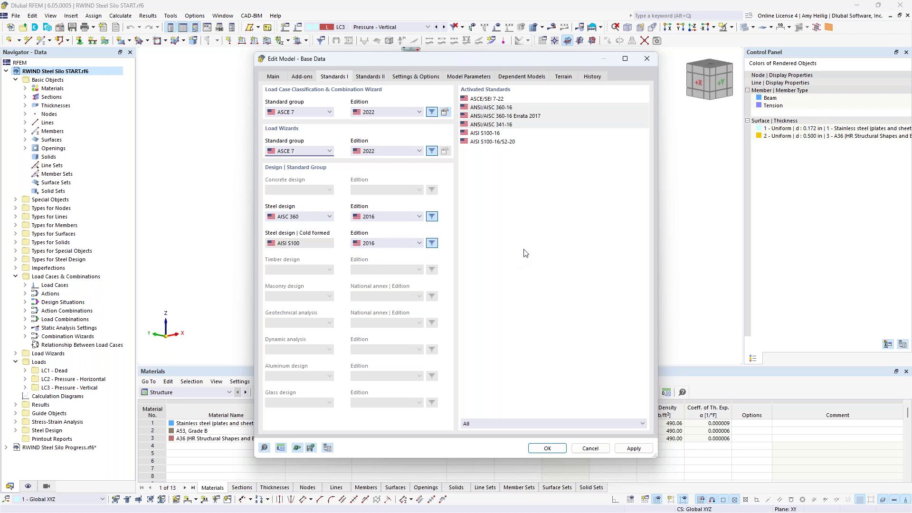
click(547, 448)
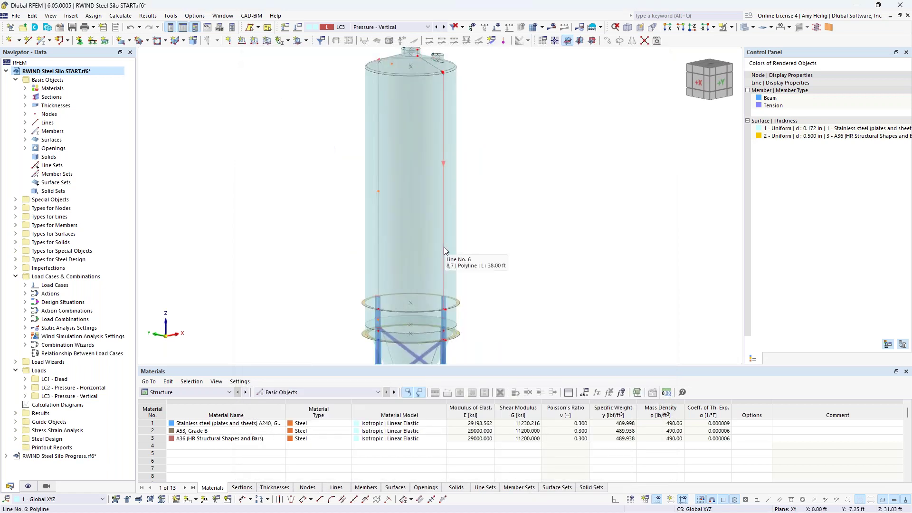
Add load case LC4 named 'Wind' with the Wind action category.
click(298, 27)
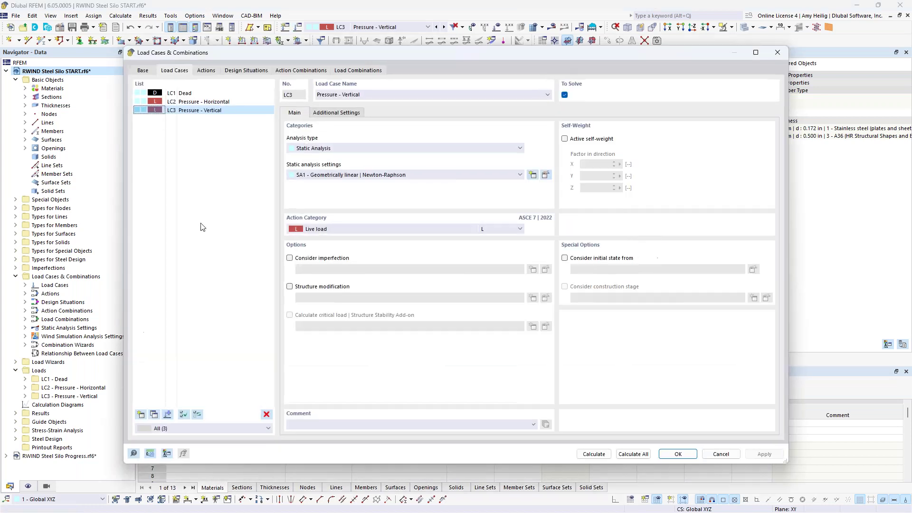
click(141, 414)
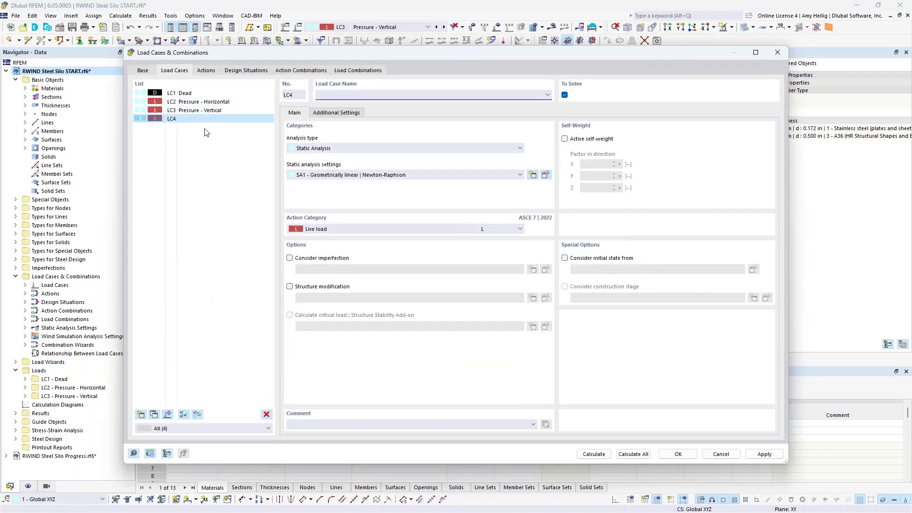
text(Wind)
click(329, 229)
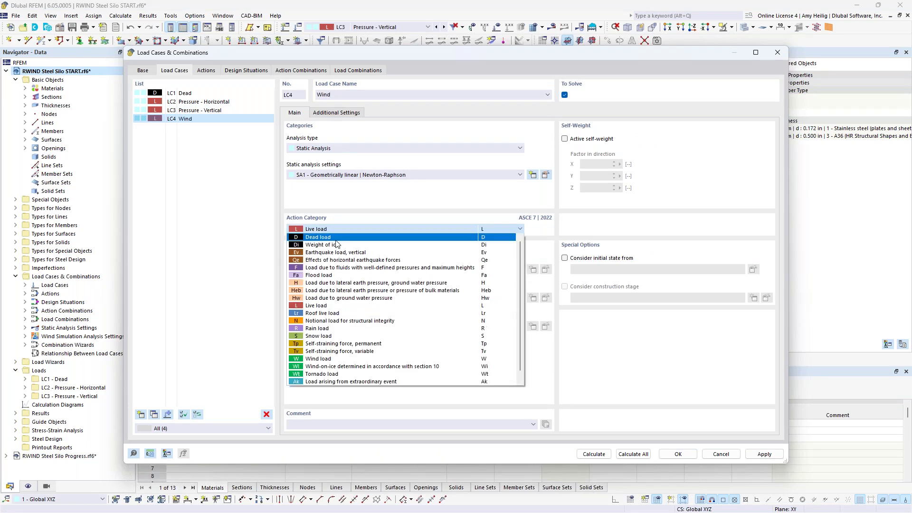
click(335, 359)
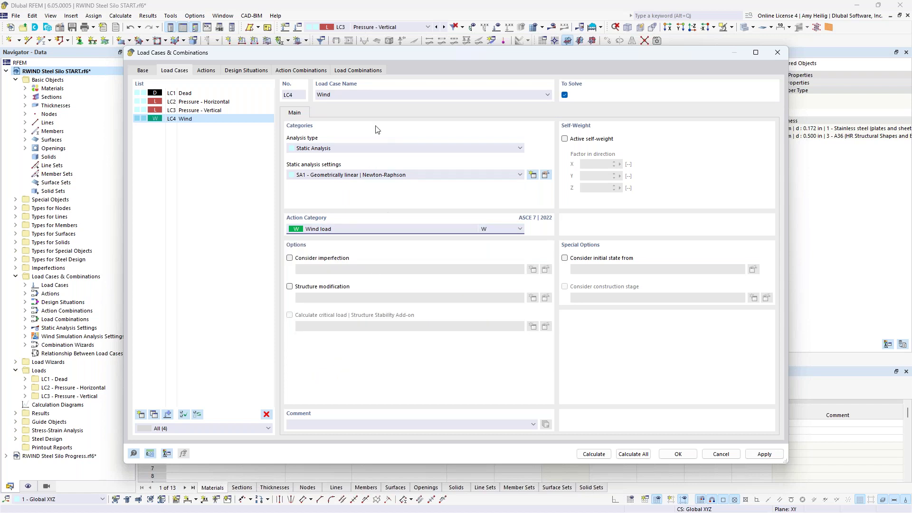
drag(412, 56, 454, 68)
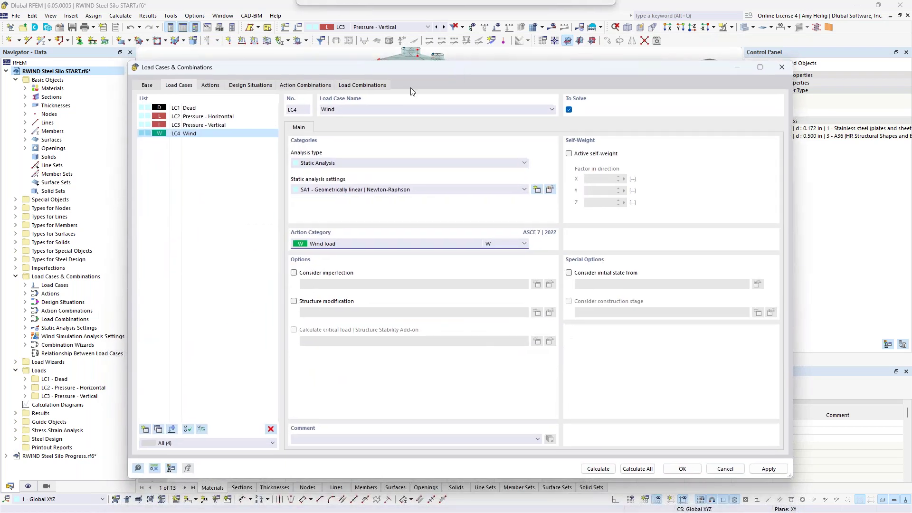
Set LC4's analysis type to Wind Simulation and show its wind simulation settings.
click(317, 164)
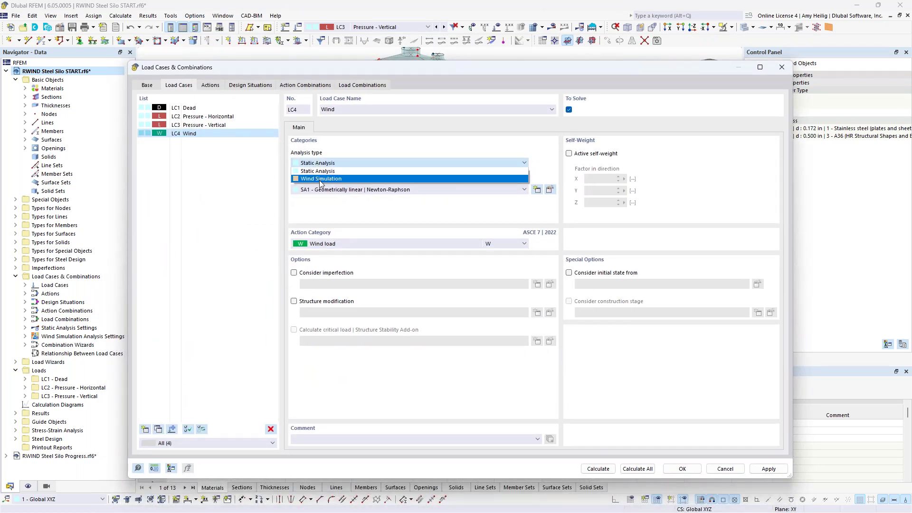
click(321, 180)
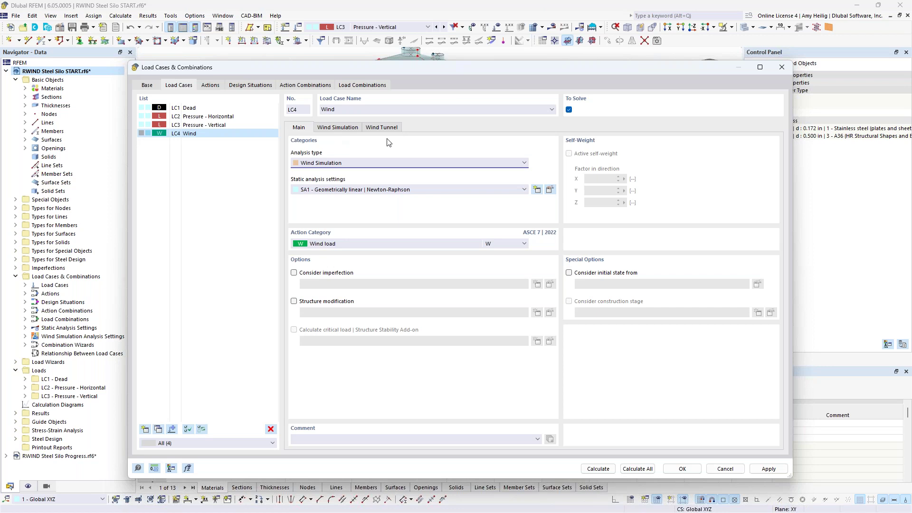
click(348, 129)
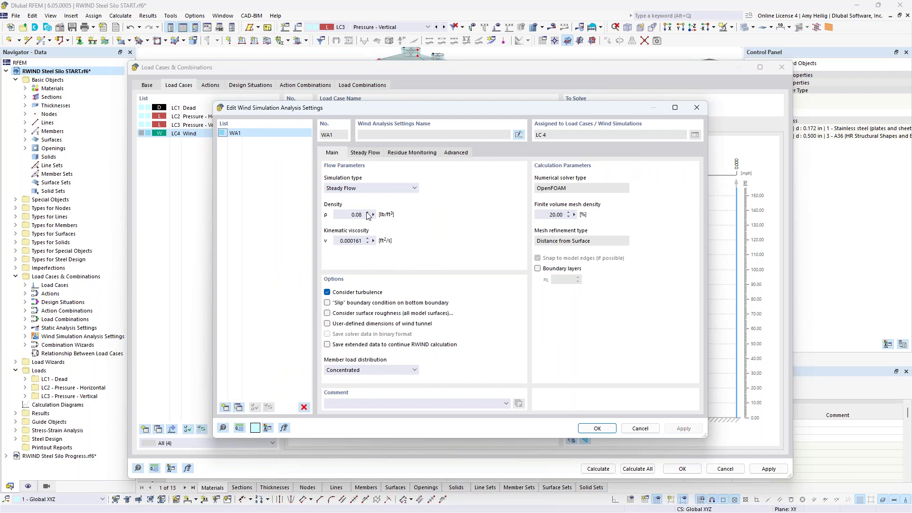
click(378, 189)
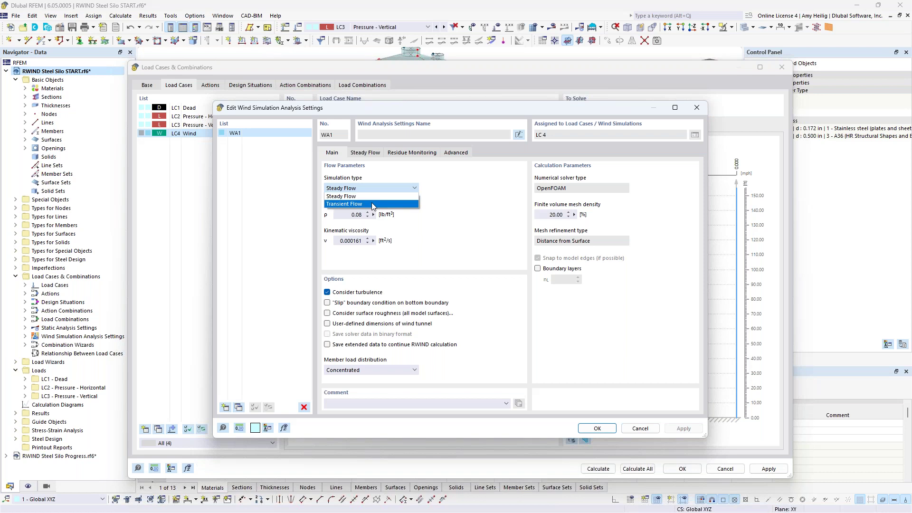
click(442, 212)
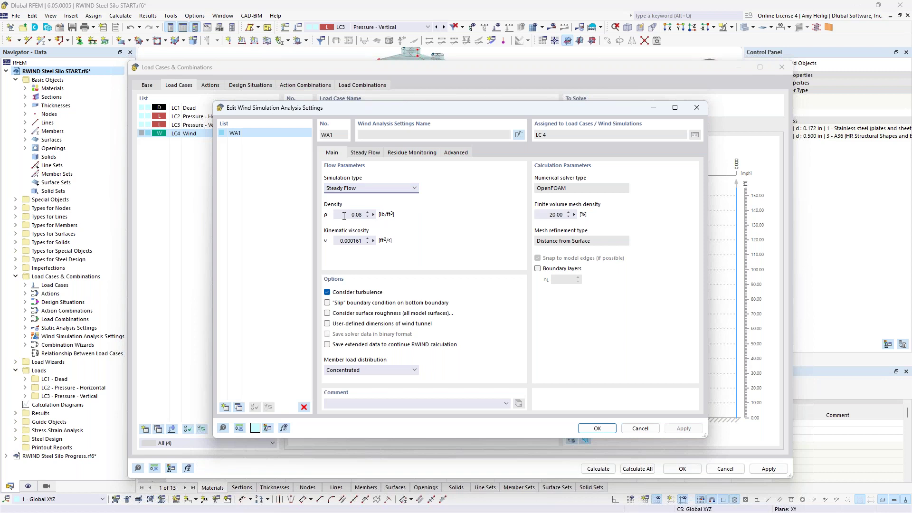
click(344, 214)
click(349, 214)
double_click(336, 241)
click(354, 242)
Review the surface roughness parameters, leaving surface roughness turned off.
click(327, 313)
click(477, 152)
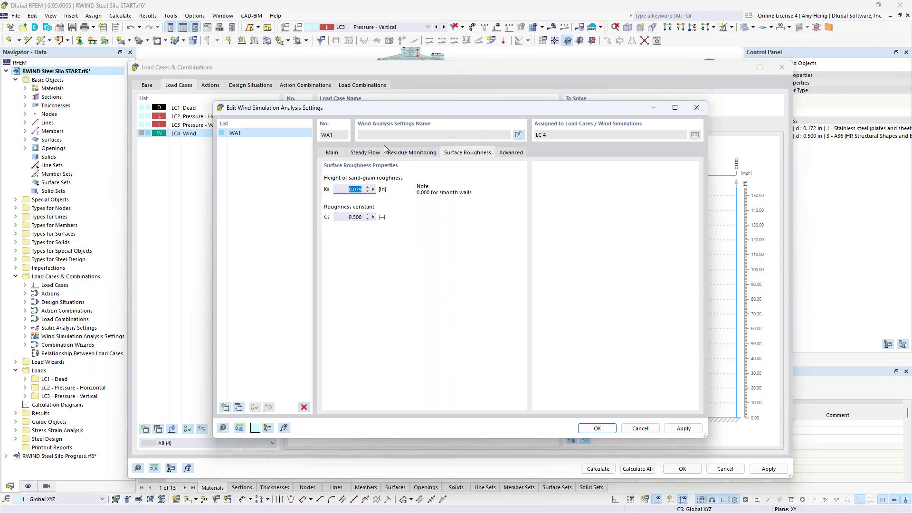
click(332, 152)
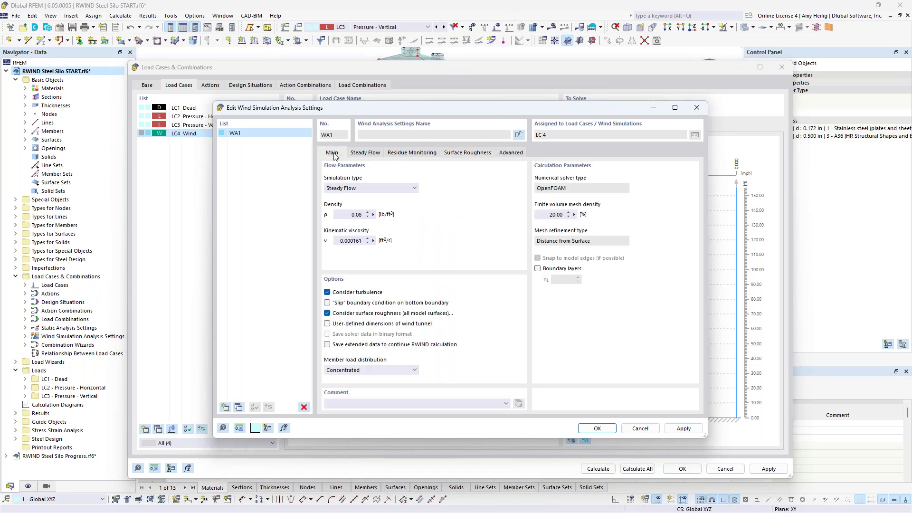
click(326, 313)
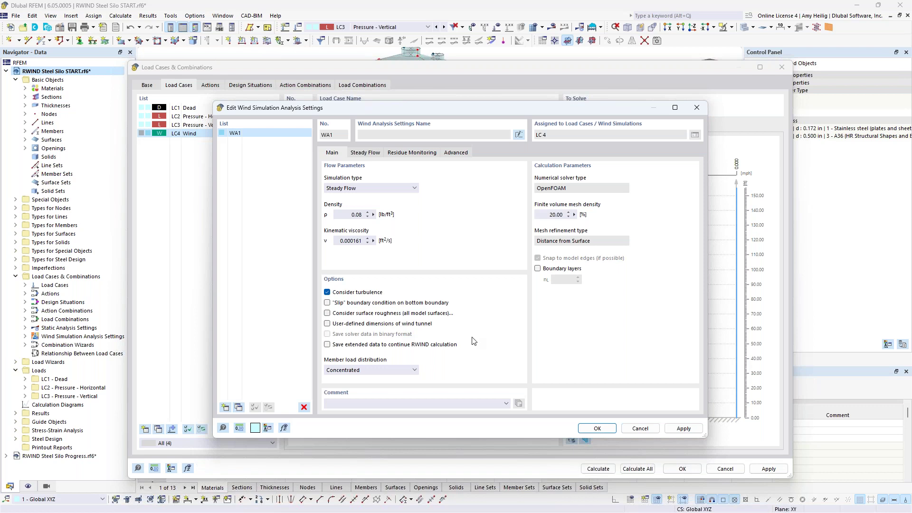
Keep Concentrated member load distribution and set finite volume mesh density to 10%.
click(407, 372)
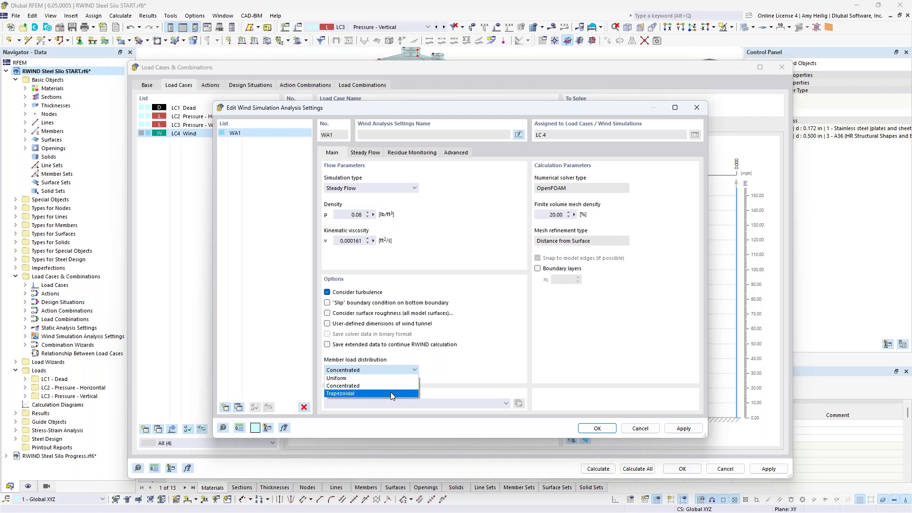
click(447, 377)
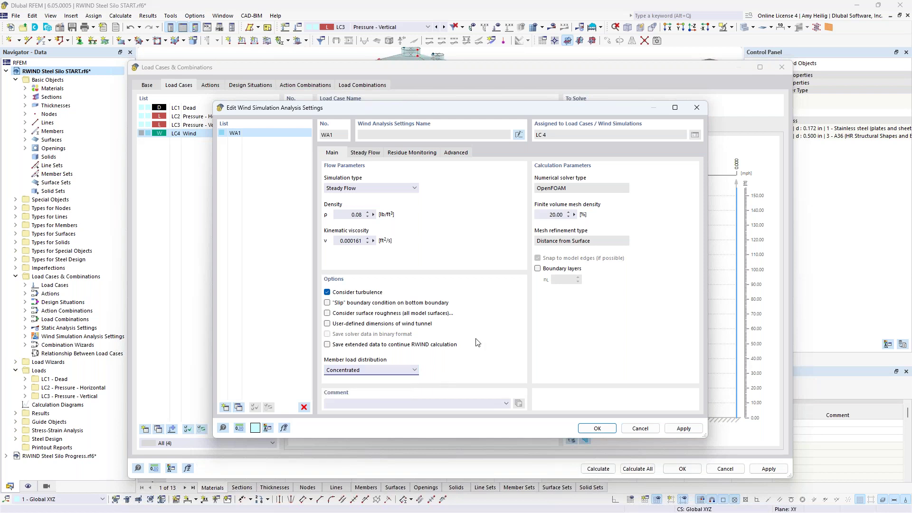
double_click(551, 215)
text(10)
Review Steady Flow and Advanced settings, keep RAS k-ε turbulence, and accept the WA1 settings.
click(365, 153)
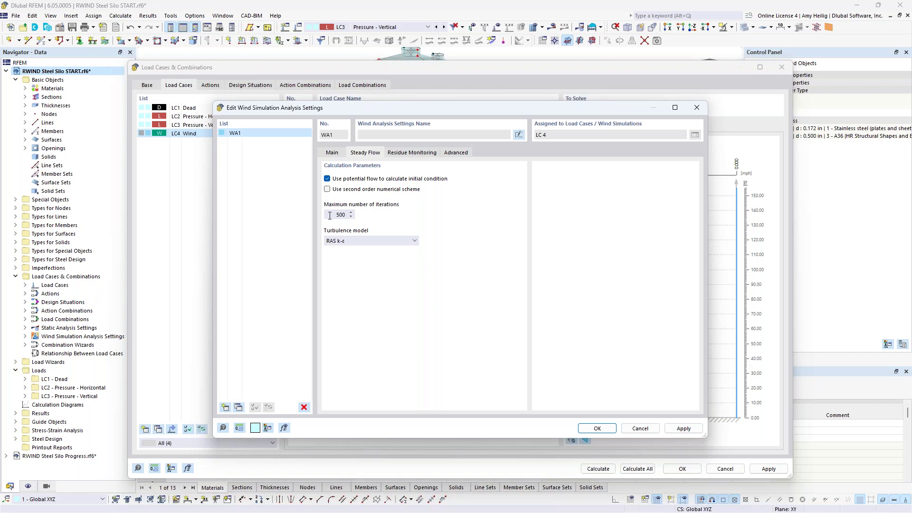
click(364, 241)
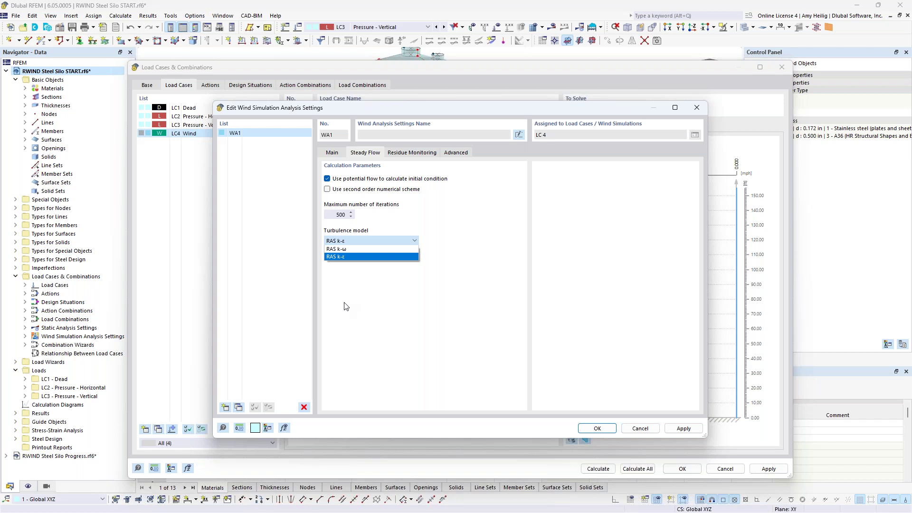
click(223, 429)
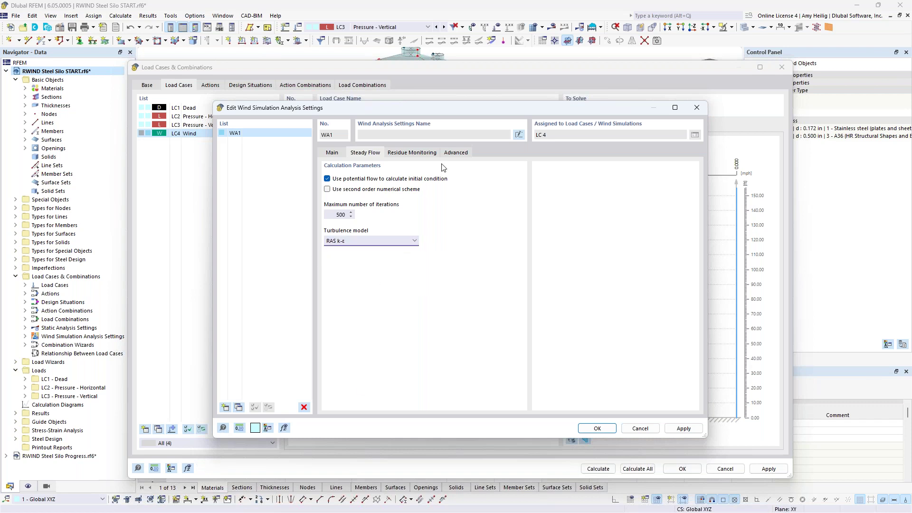
click(455, 156)
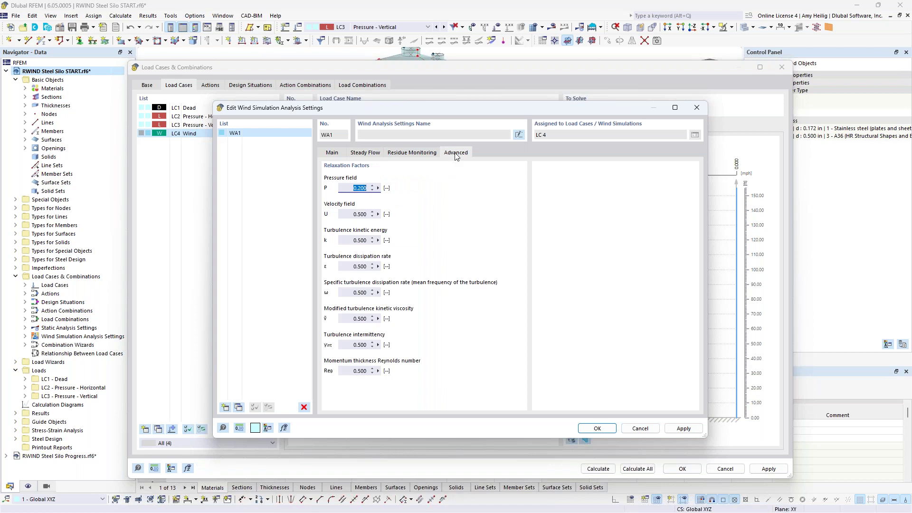
click(597, 428)
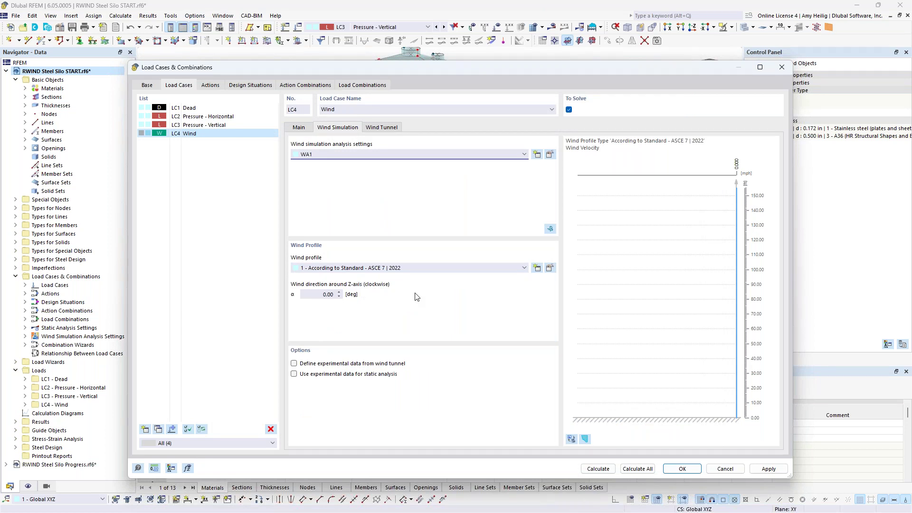
Edit the wind profile, try User-Defined velocities, then revert it to ASCE 7 | 2022.
click(552, 269)
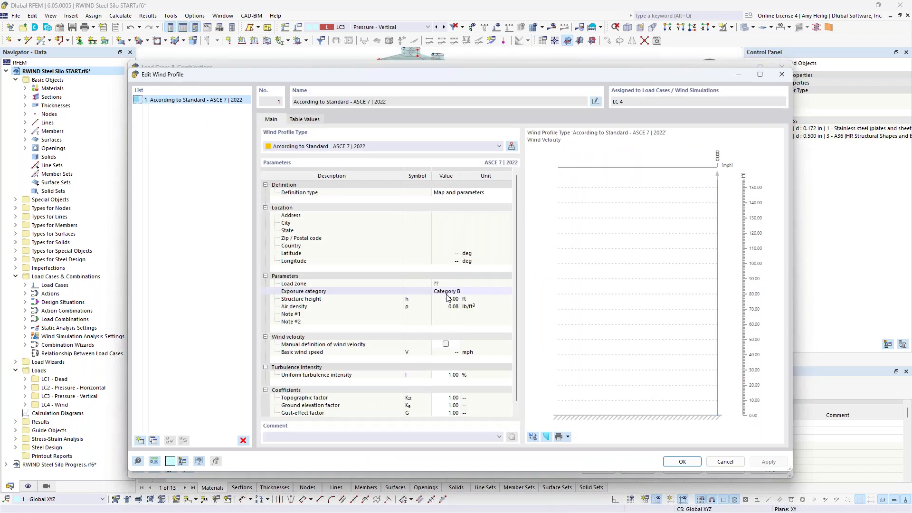
click(375, 151)
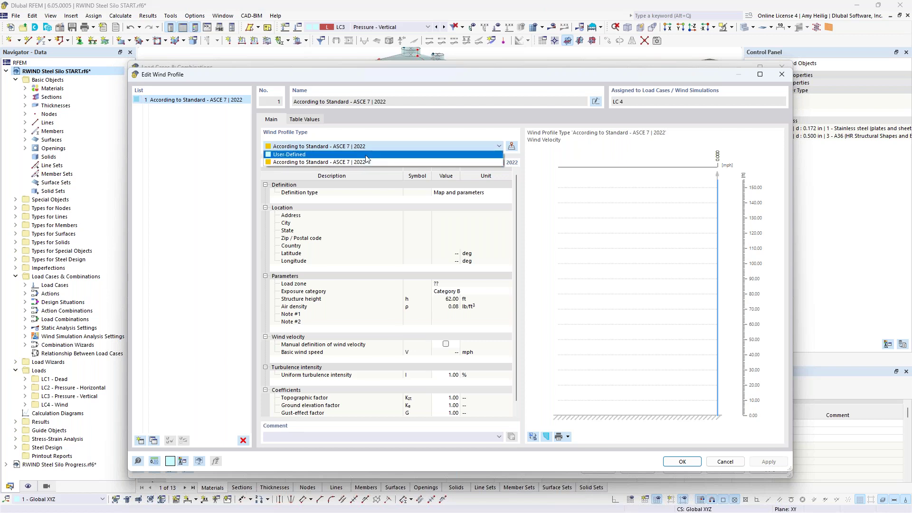
click(366, 156)
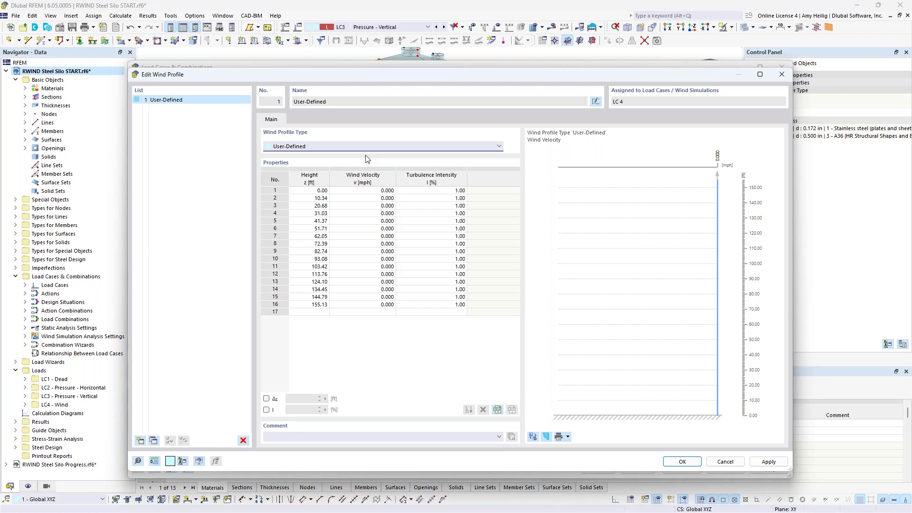
click(362, 190)
drag(359, 195, 363, 305)
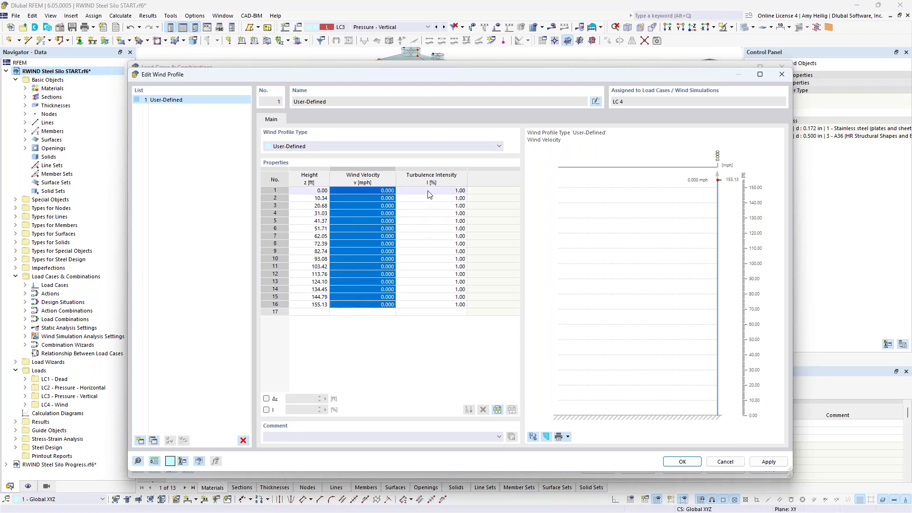
click(370, 146)
click(361, 162)
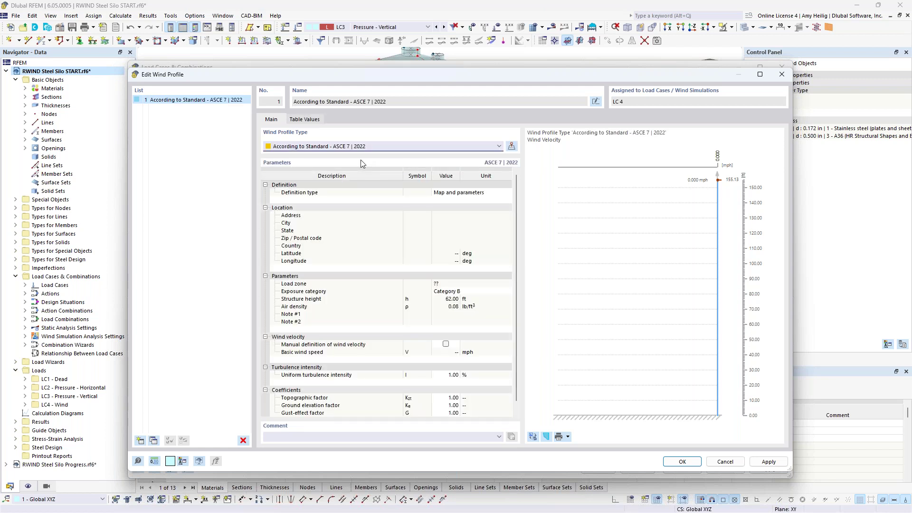
Open the Wind Load Map from the Definition type options.
click(485, 193)
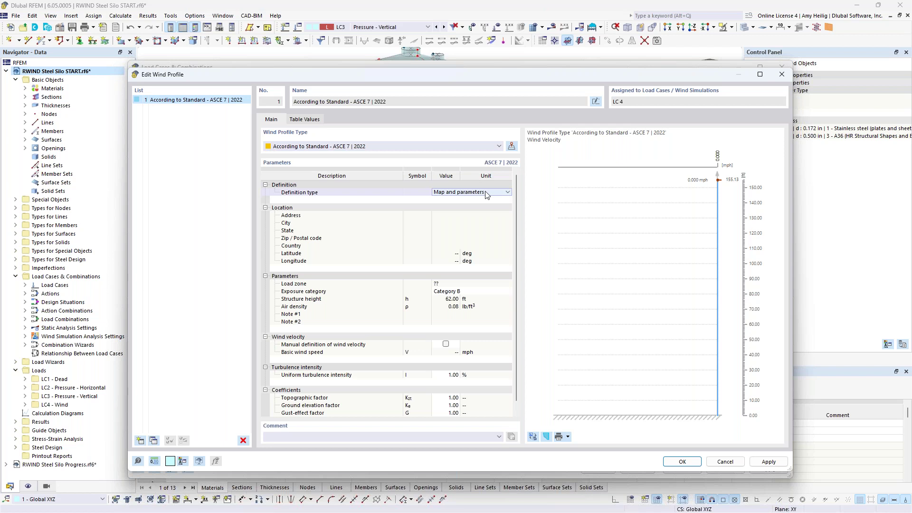
click(464, 194)
click(472, 196)
click(512, 146)
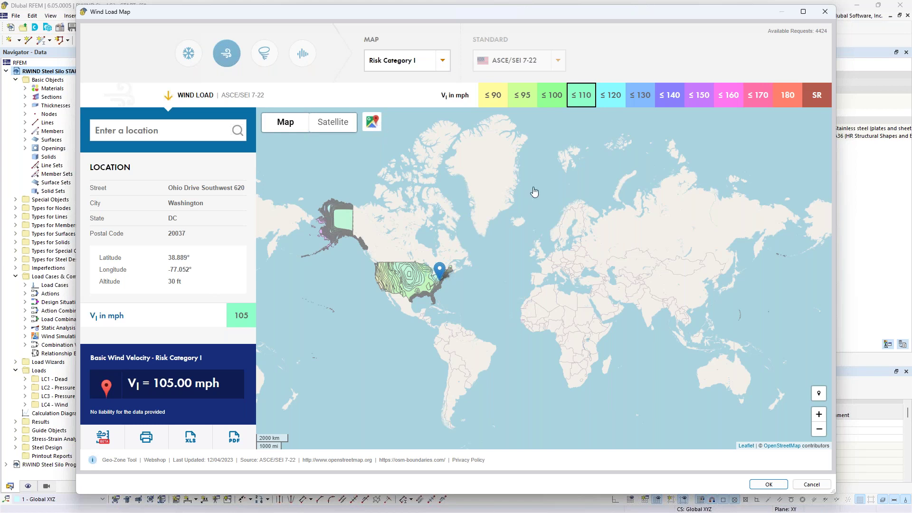
Locate a Philadelphia street address on Google Maps to read 107 mph, then close the map.
click(372, 122)
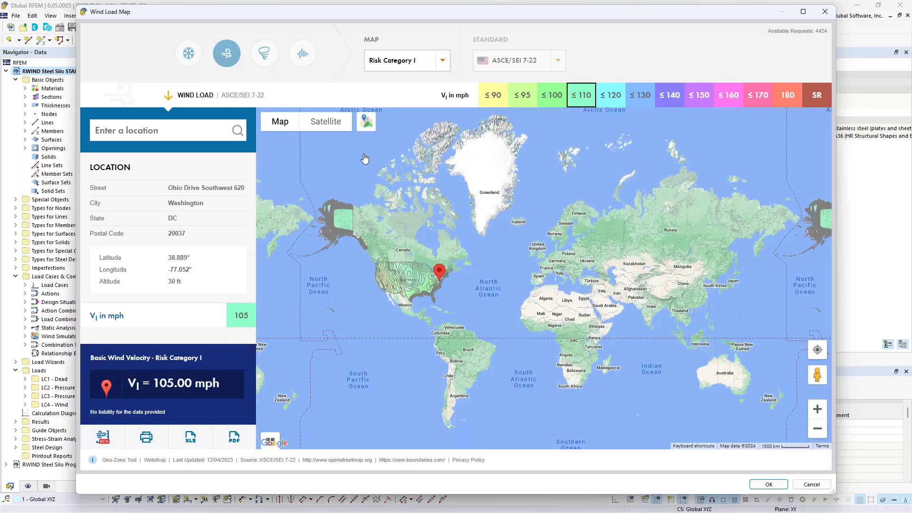
click(182, 136)
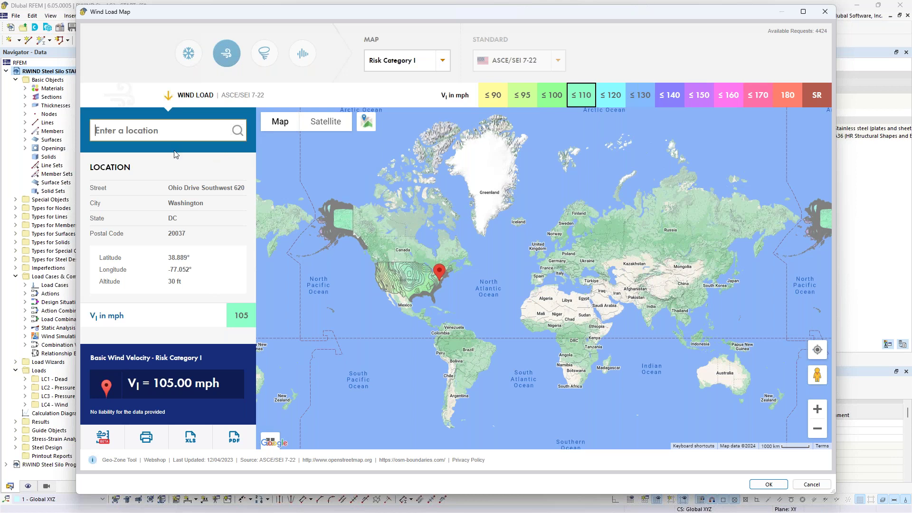
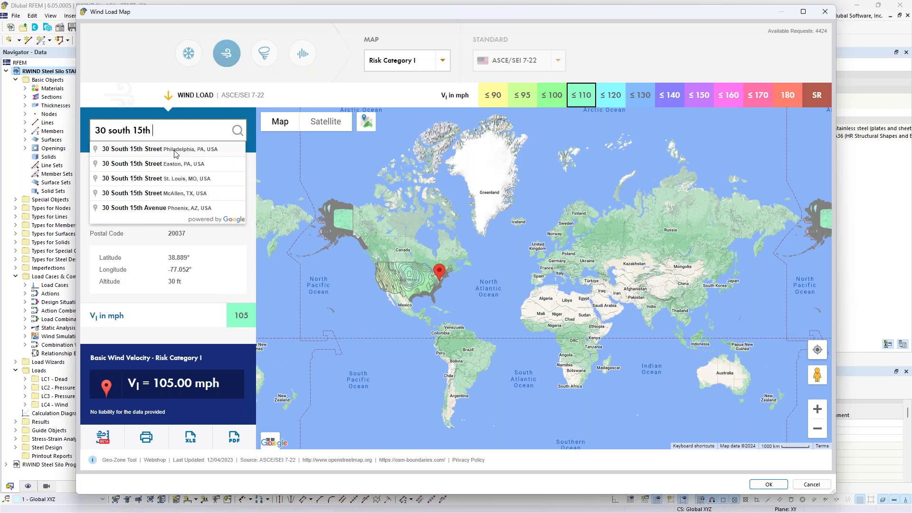
click(177, 151)
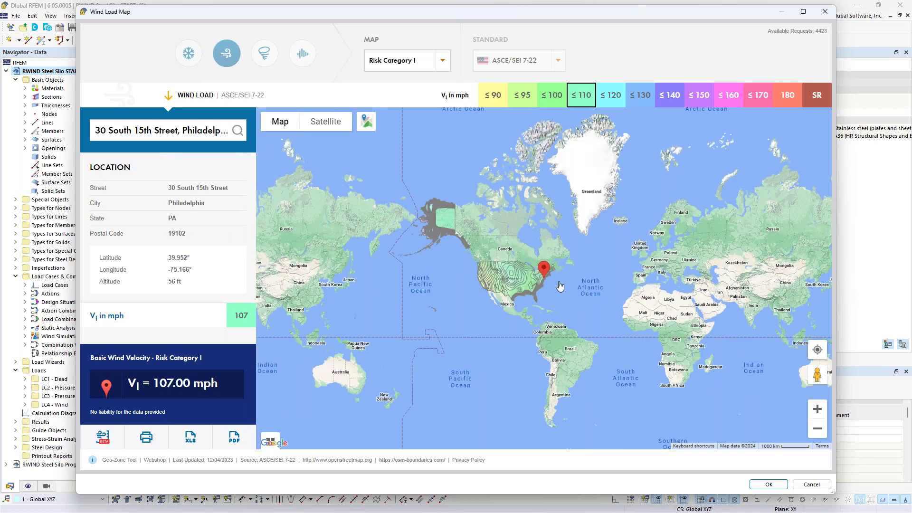
scroll(546, 281, up, 4)
scroll(545, 284, up, 3)
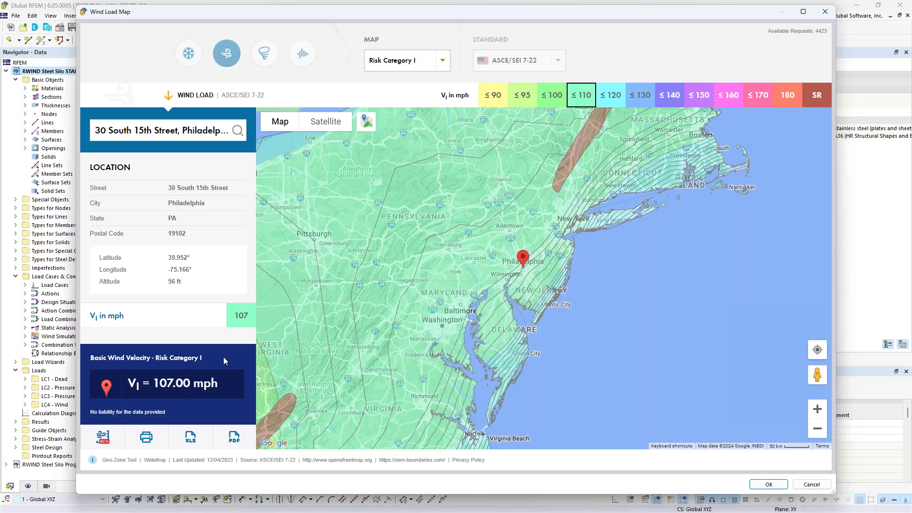
click(825, 11)
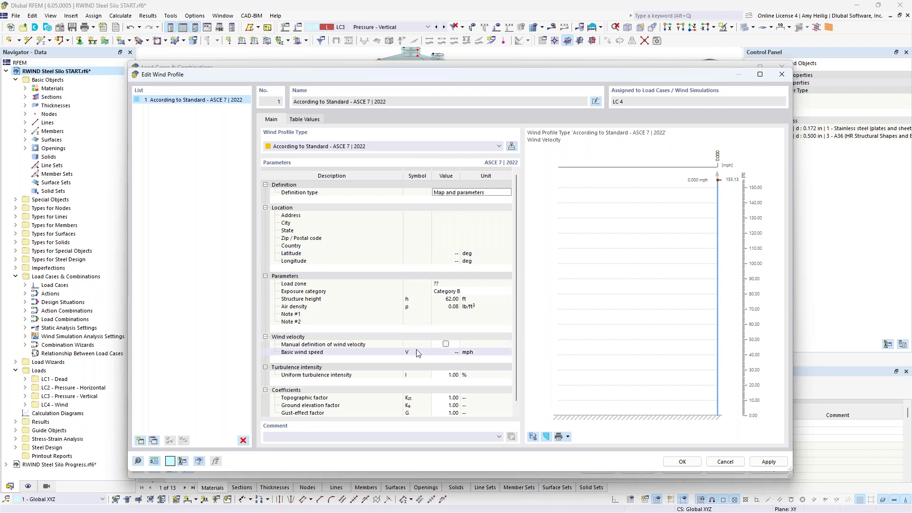
Use user-defined parameters: 110 mph wind speed, exposure Category C, and show the wind tunnel diagram.
click(501, 193)
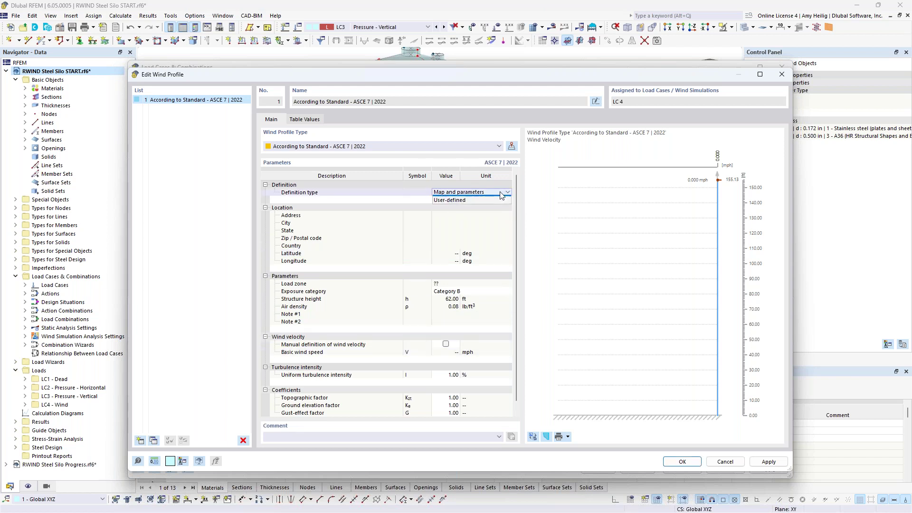
click(491, 202)
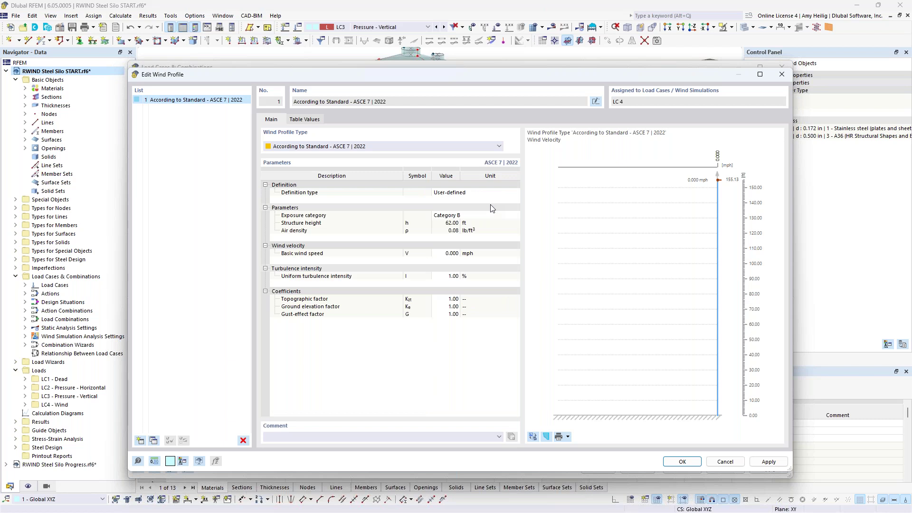
click(449, 253)
text(110)
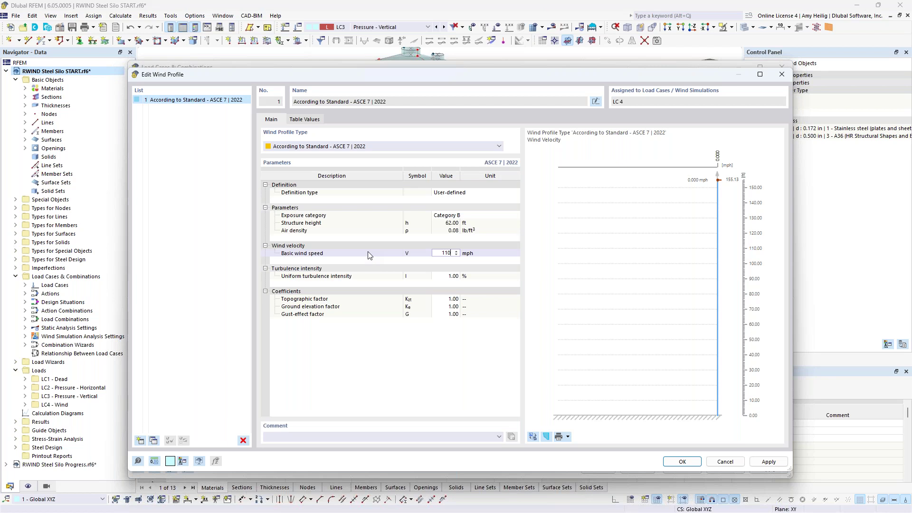
click(448, 216)
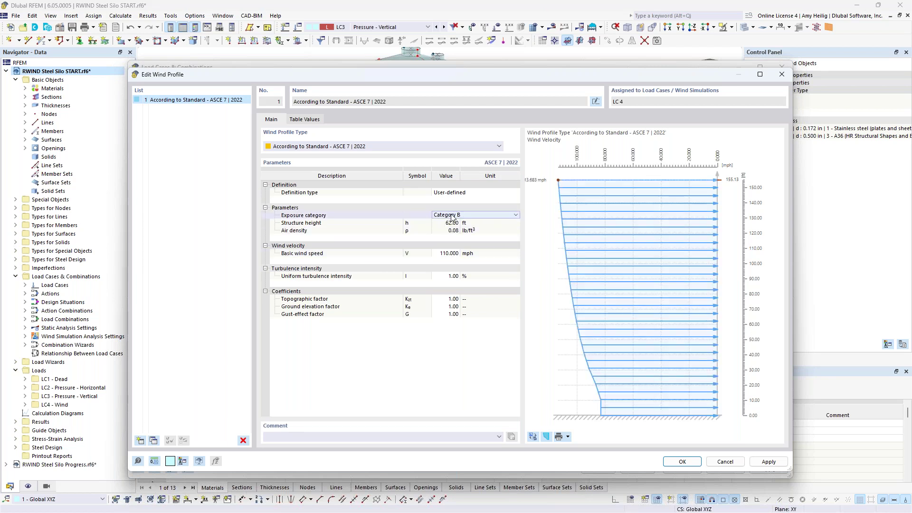
click(452, 217)
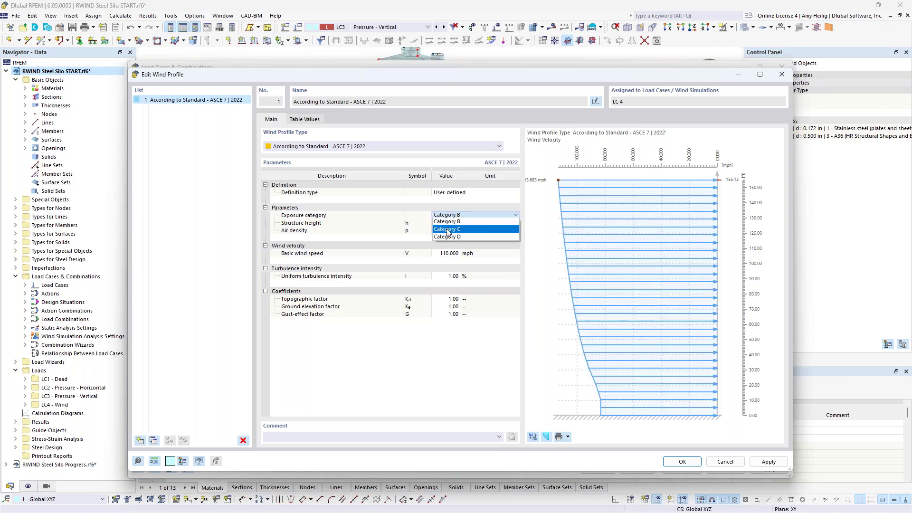
click(447, 230)
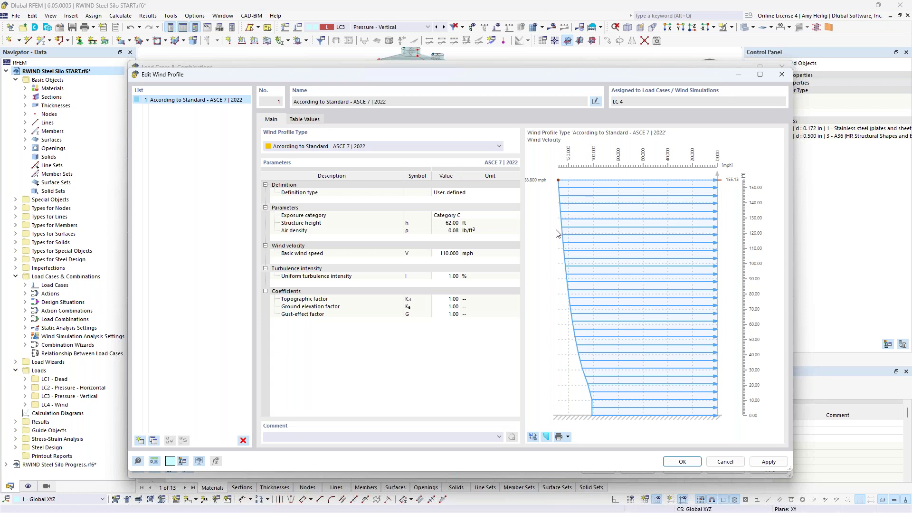
click(534, 437)
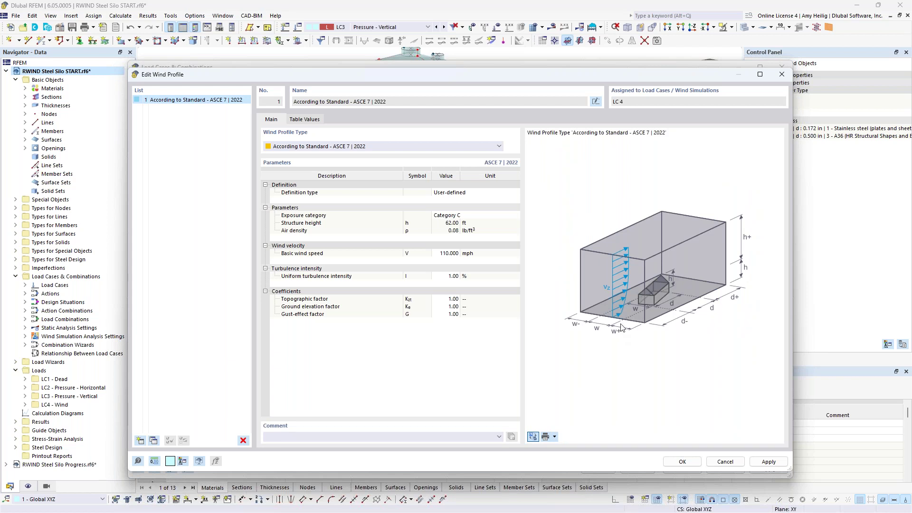
Accept the wind profile, review LC4 Wind's wind tunnel dimensions and confirm the load case.
click(678, 462)
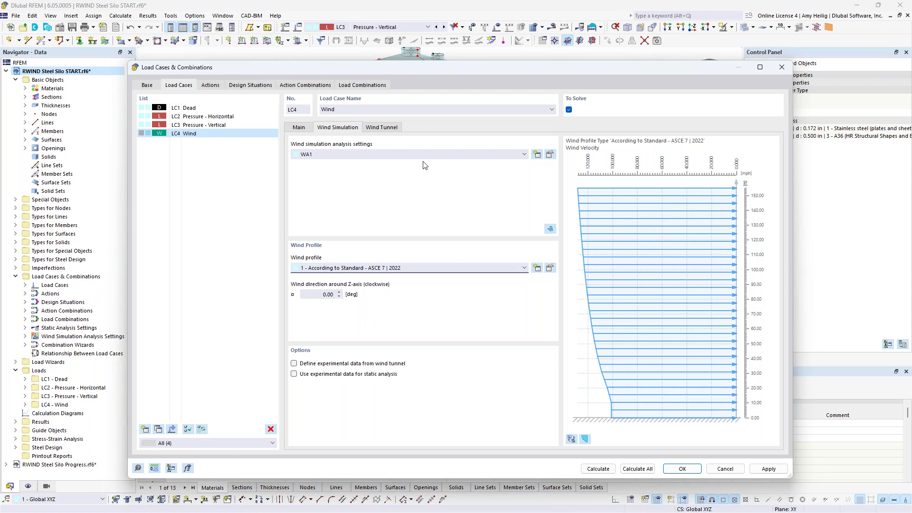
drag(425, 68, 551, 342)
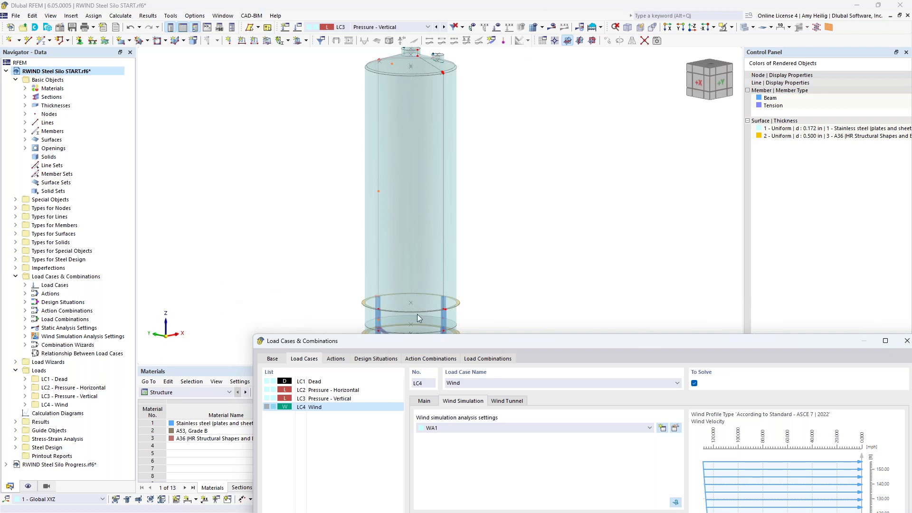
drag(487, 342, 380, 56)
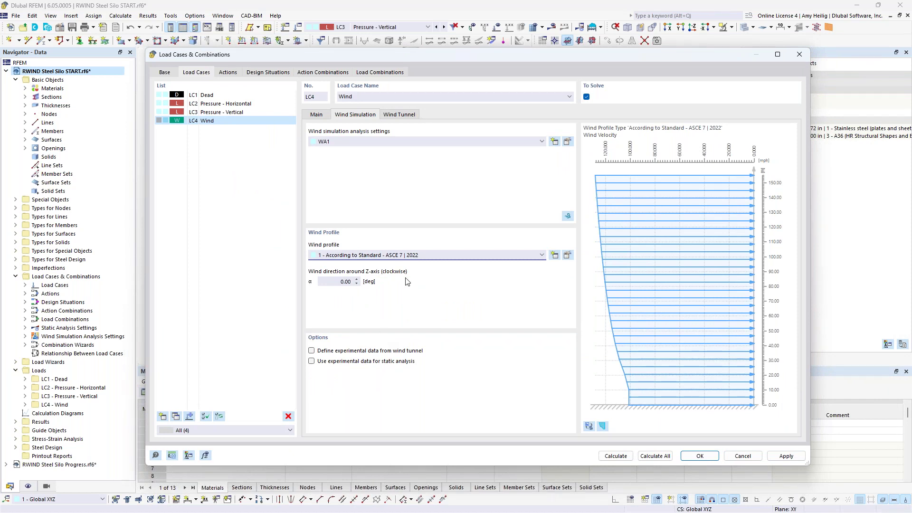
click(410, 118)
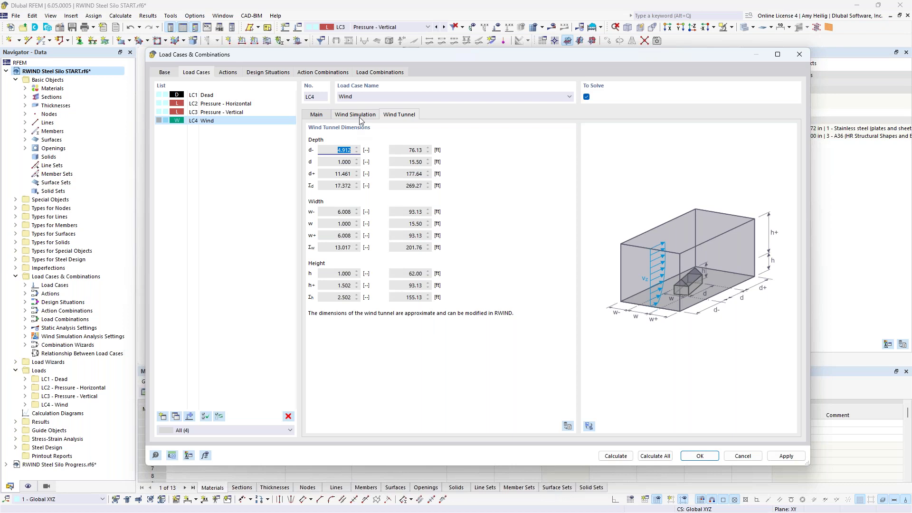
click(695, 455)
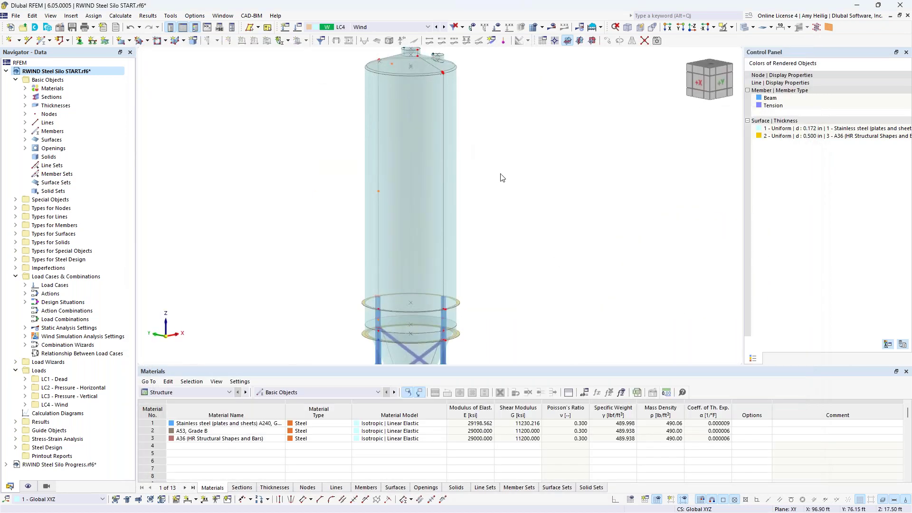
Show Mesh Settings' wind simulation options: Level of Detail 2, member topology 5, terrain from model.
click(121, 15)
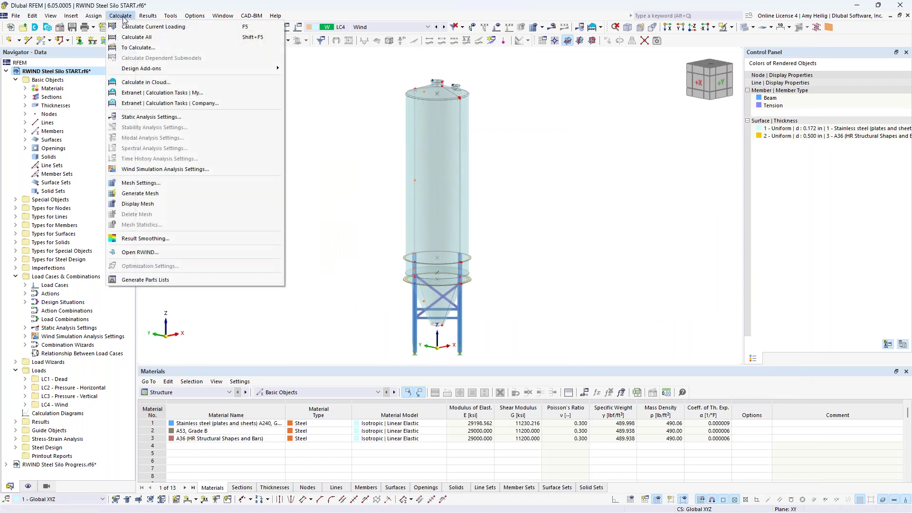
click(157, 185)
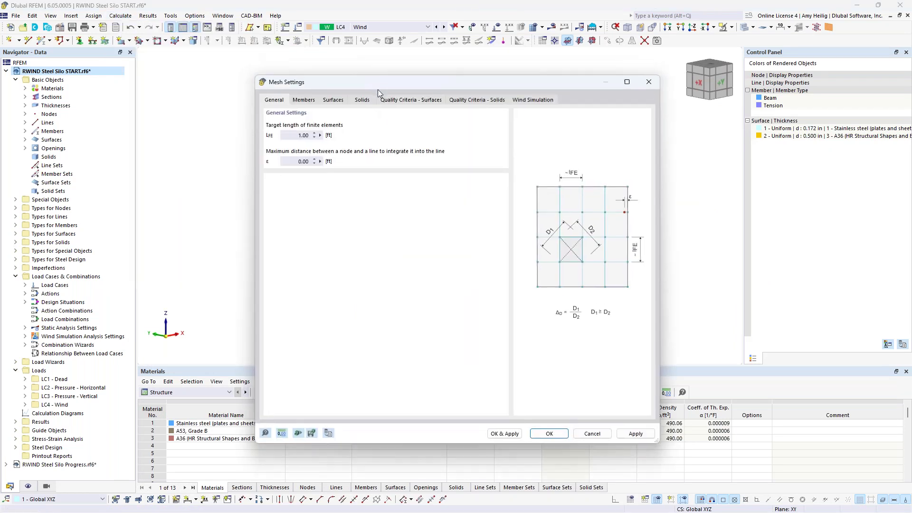
drag(373, 78, 385, 254)
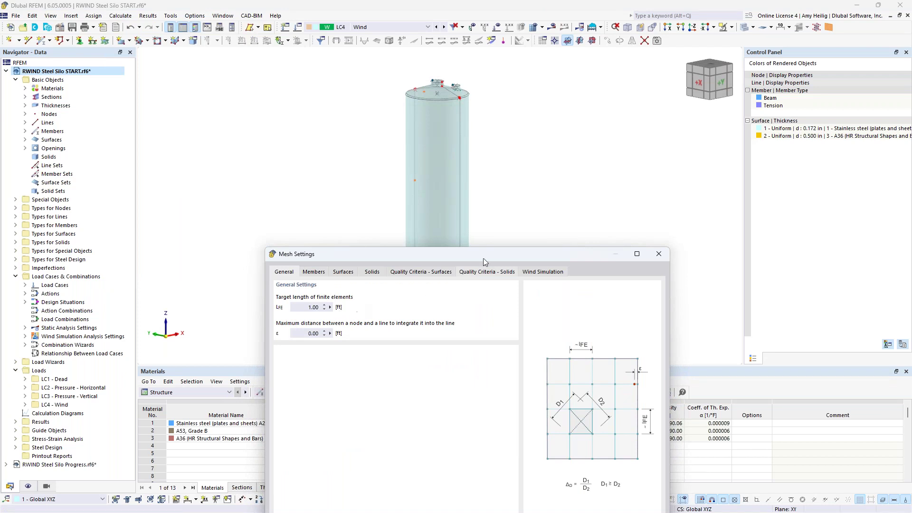
drag(435, 254, 425, 93)
click(522, 114)
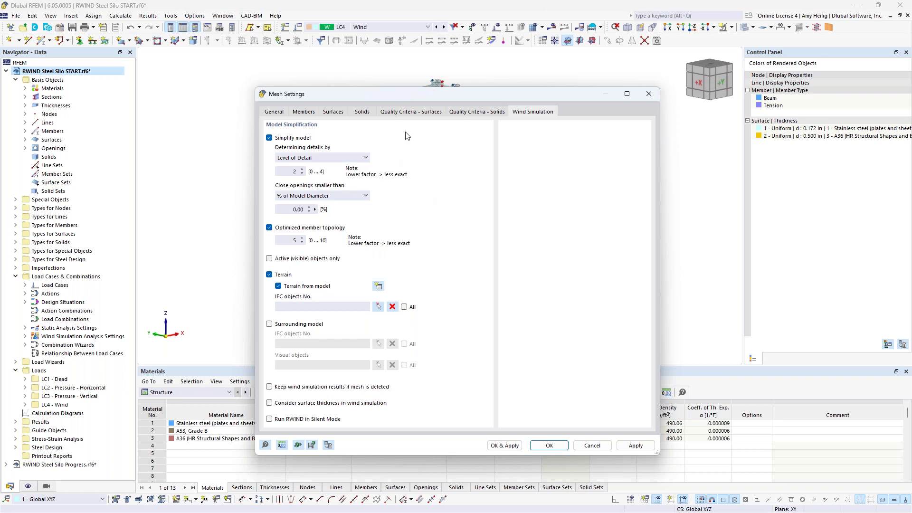
Leave 'Keep wind simulation results if mesh is deleted' off and accept the Mesh Settings.
drag(411, 94, 383, 358)
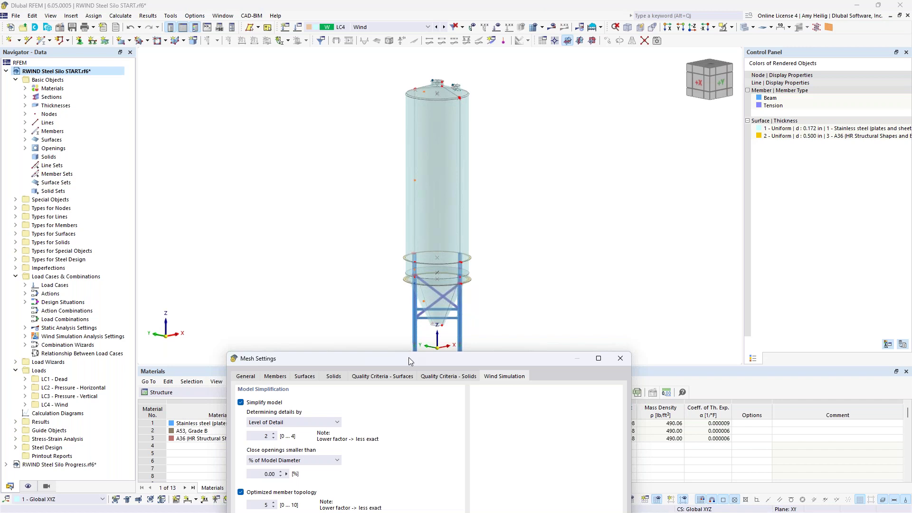
drag(408, 357, 410, 66)
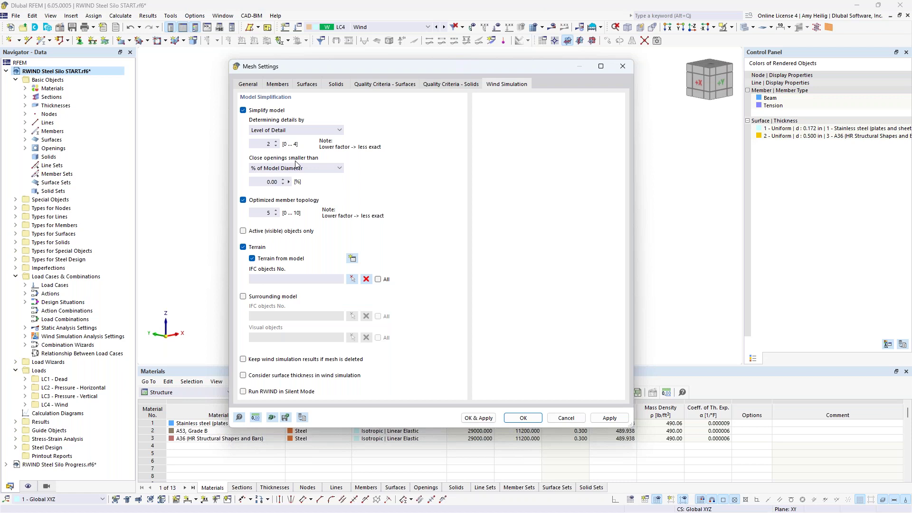
drag(421, 68, 356, 383)
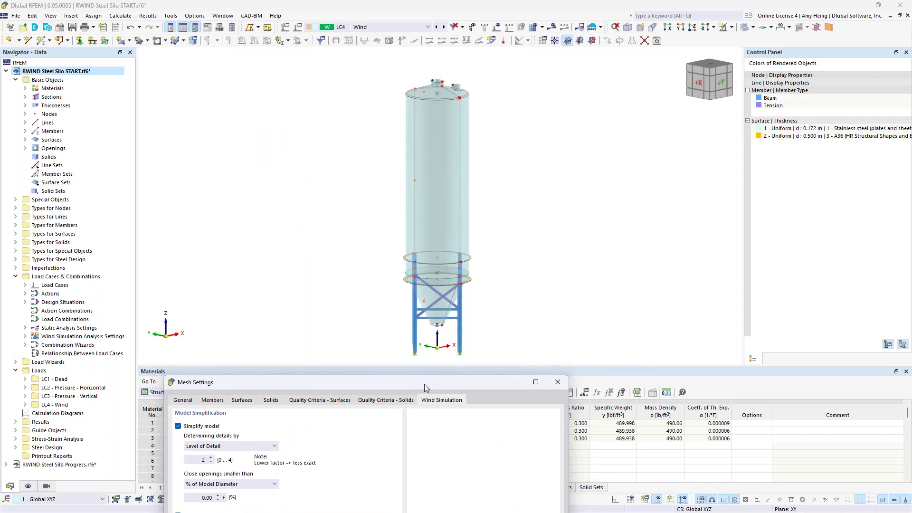
drag(427, 380, 492, 83)
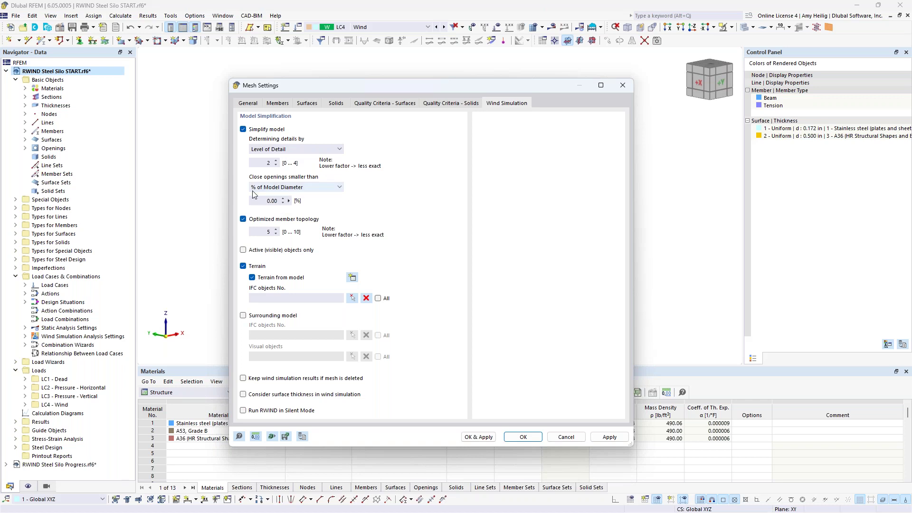
drag(362, 85, 337, 327)
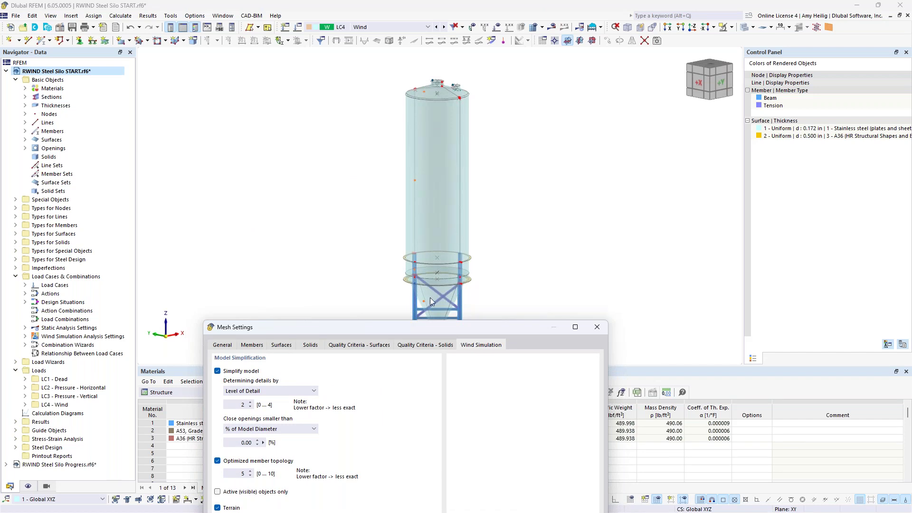
drag(424, 327, 460, 76)
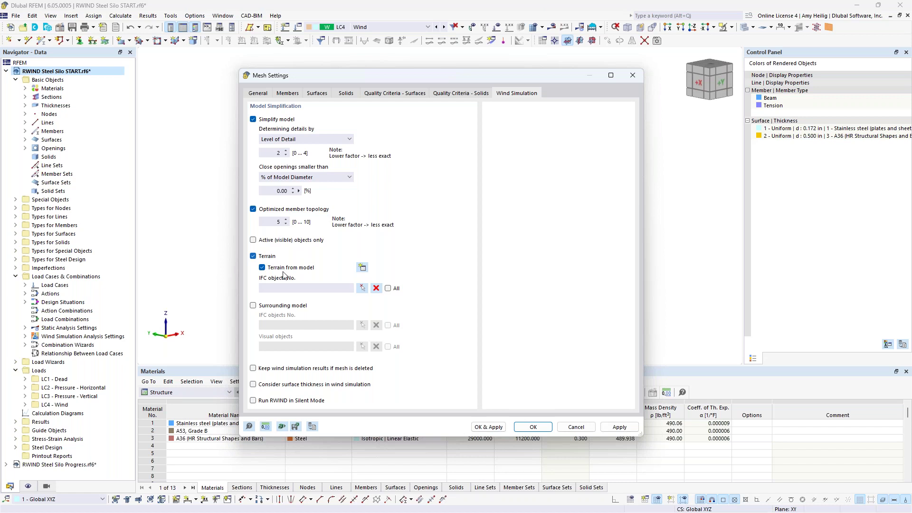
click(255, 371)
click(274, 370)
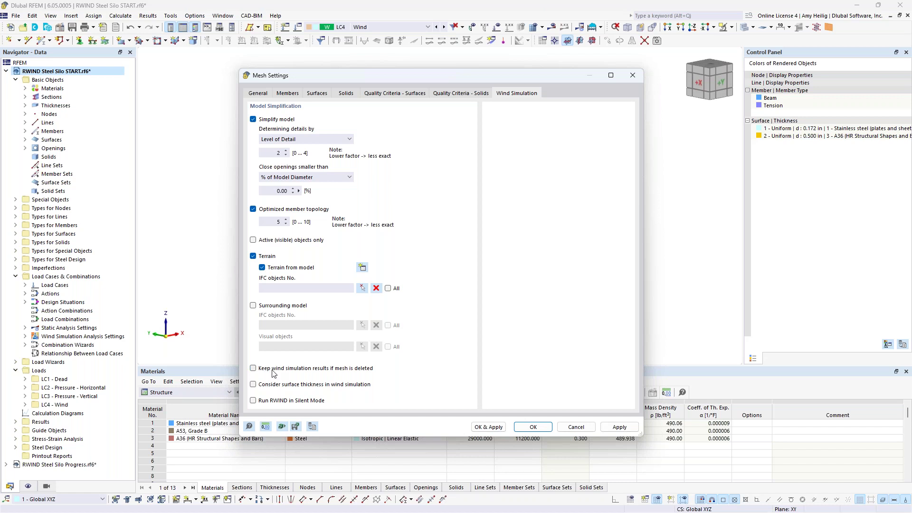
click(533, 427)
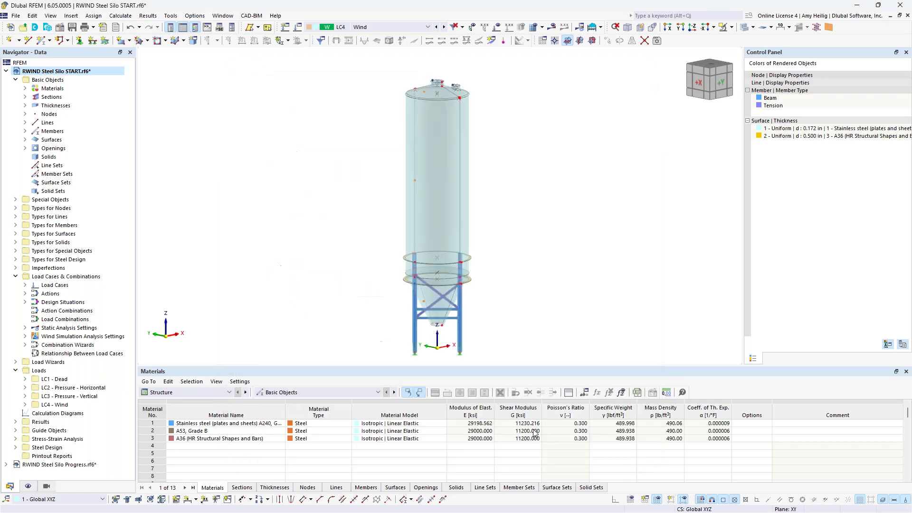
Launch RWIND from RFEM's Calculate menu with the silo's LC4 wind model.
click(117, 17)
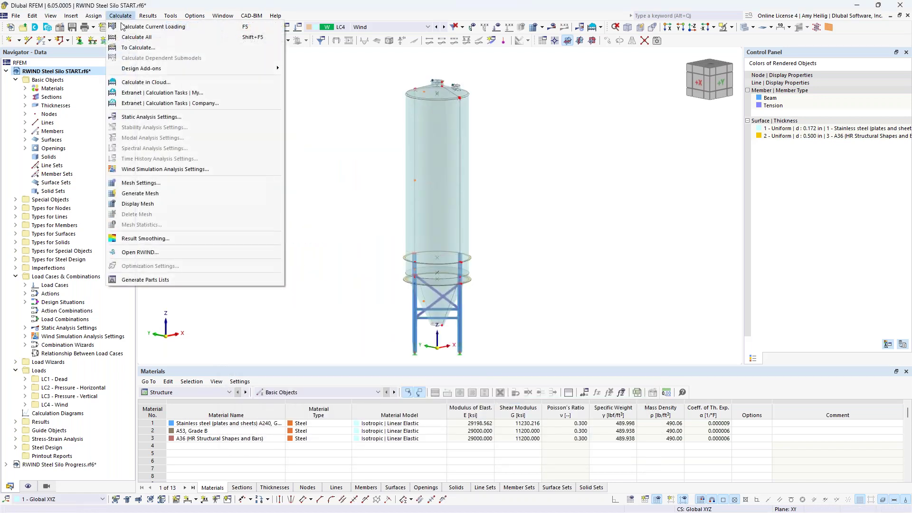
click(160, 252)
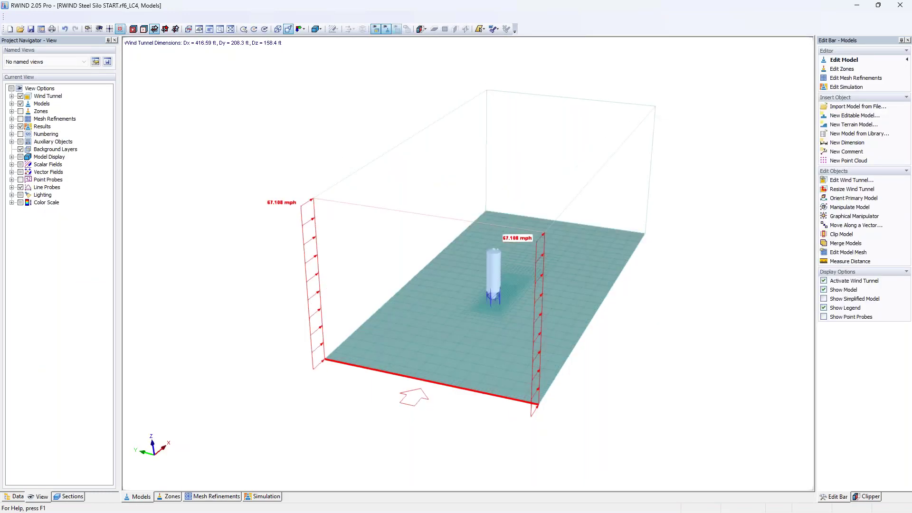
Zoom out to see the whole wind tunnel with both wind profiles, then show the project data tree.
click(135, 502)
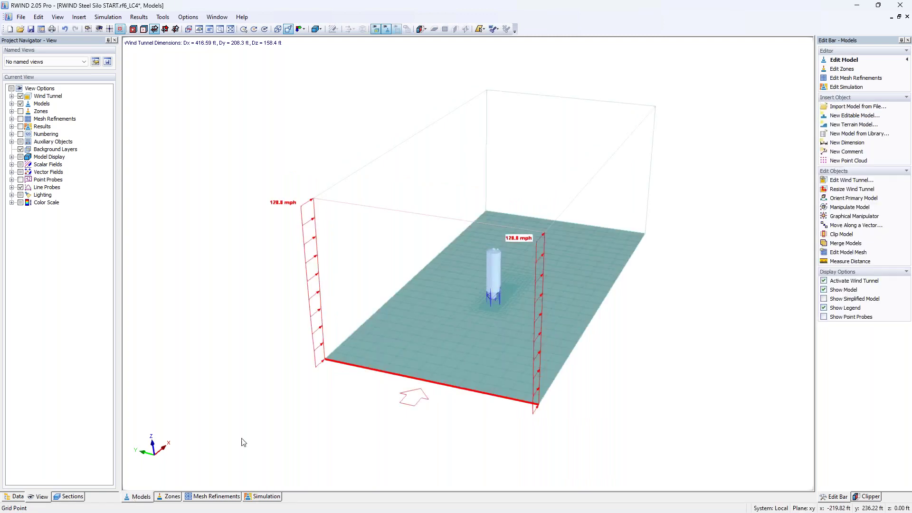
ctrl+middle_drag(579, 373, 475, 357)
scroll(475, 357, up, 5)
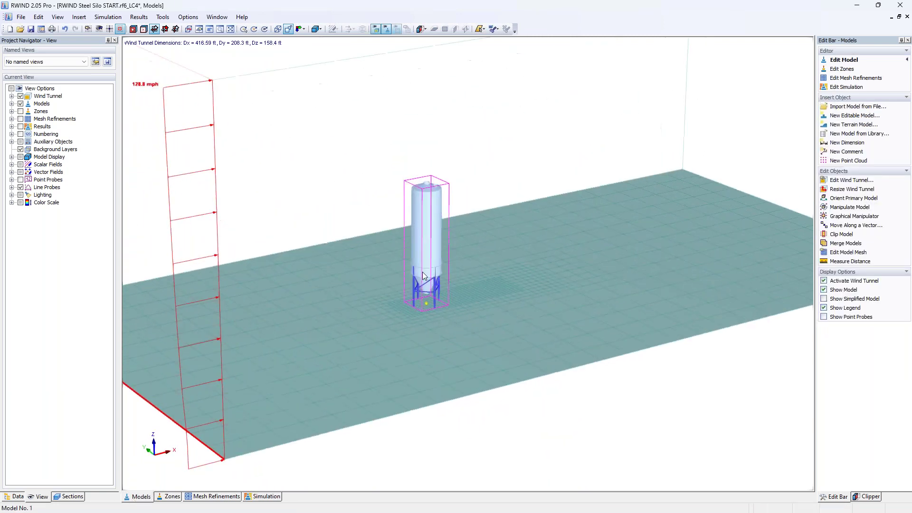
scroll(421, 270, up, 5)
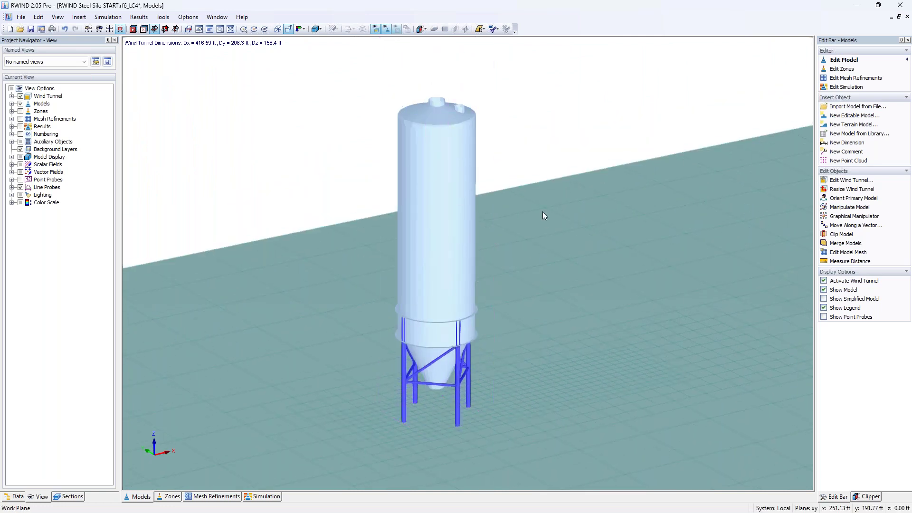
scroll(437, 287, down, 5)
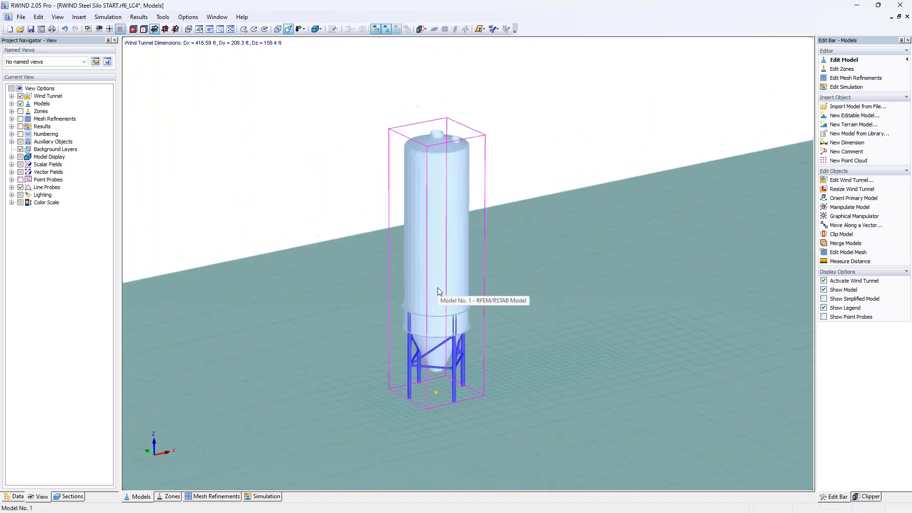
scroll(438, 288, down, 3)
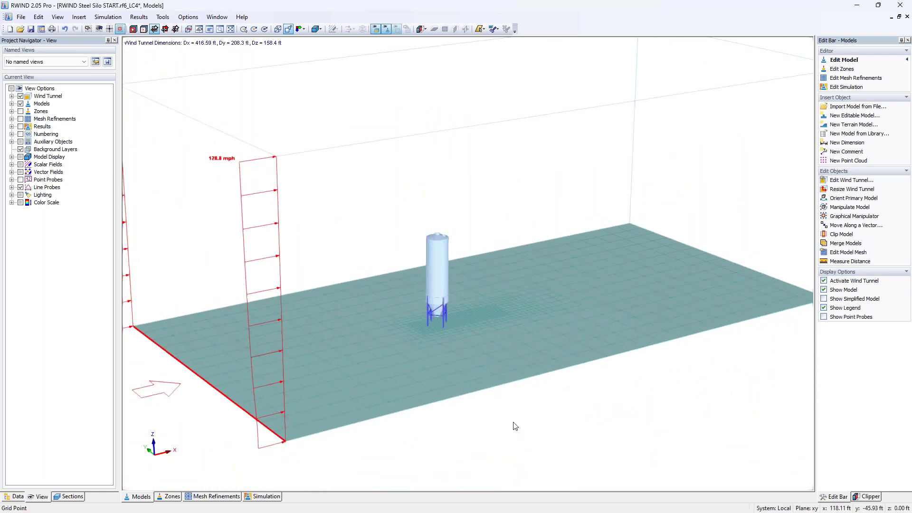
middle_drag(516, 427, 473, 424)
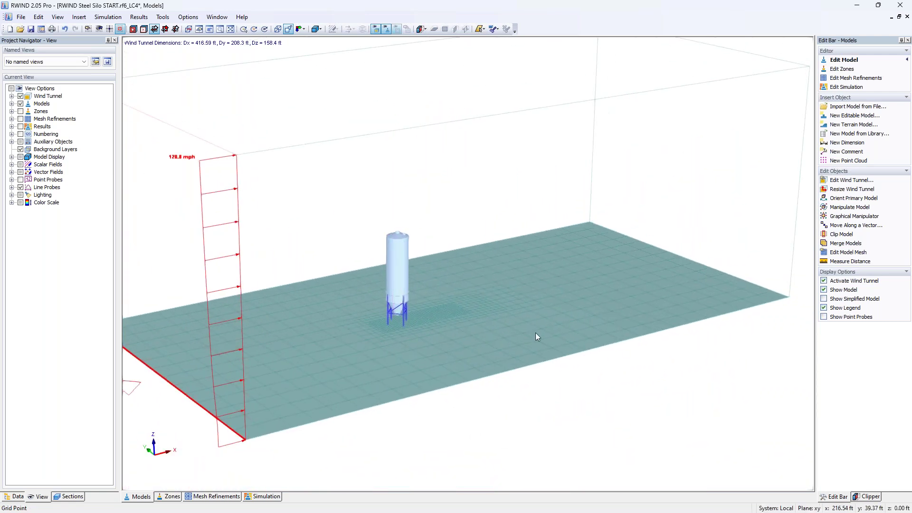
scroll(416, 369, up, 4)
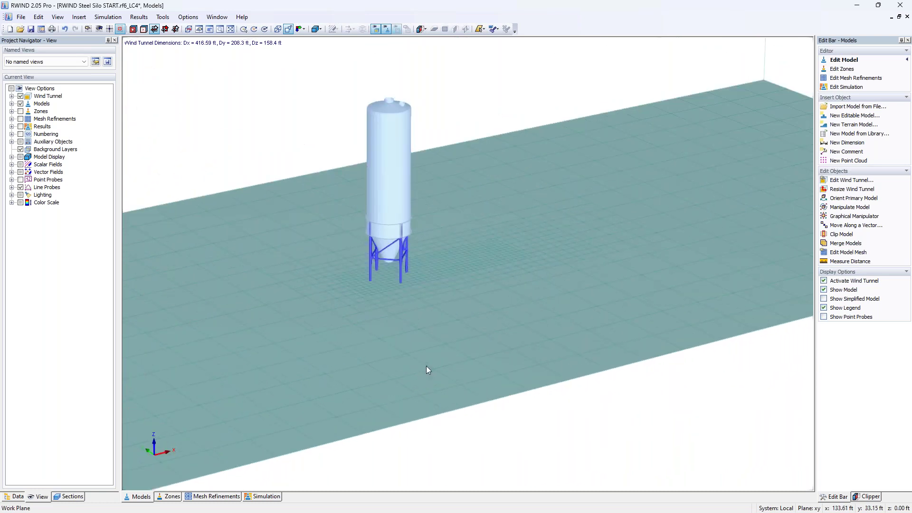
scroll(432, 375, up, 1)
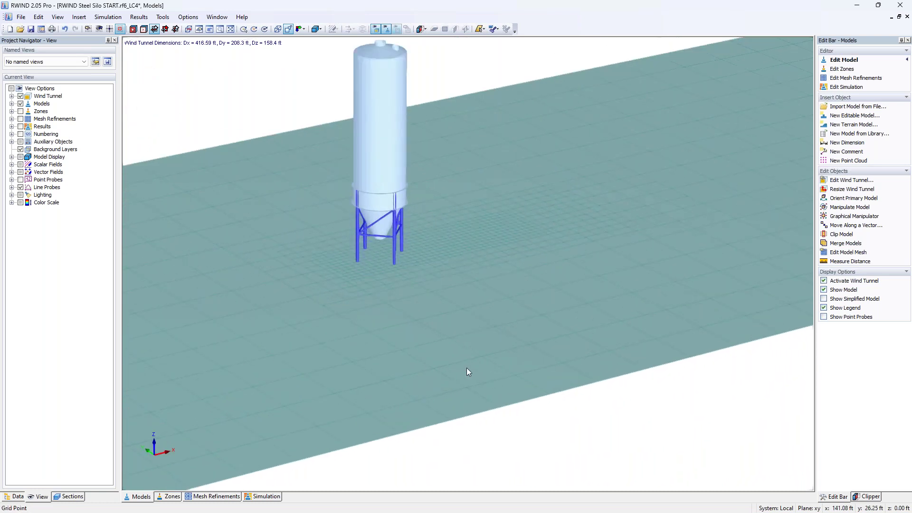
scroll(375, 268, up, 1)
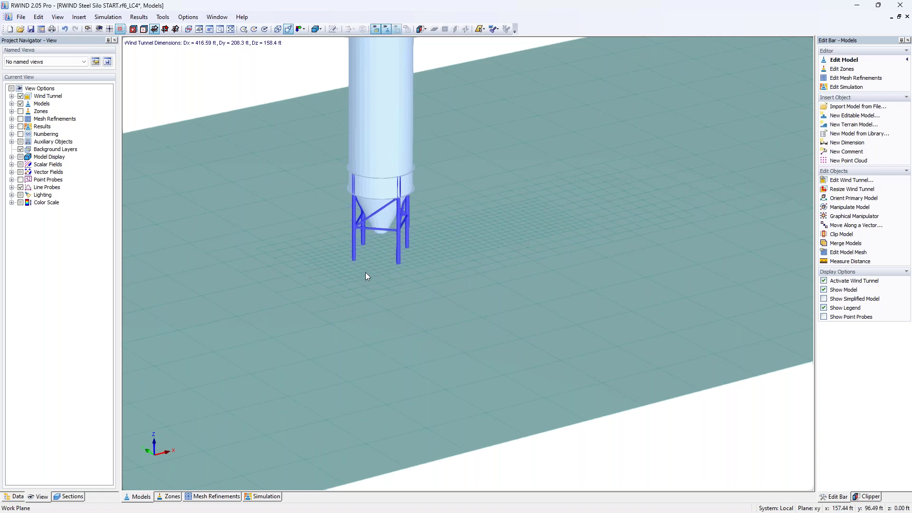
scroll(366, 276, down, 3)
scroll(366, 276, down, 1)
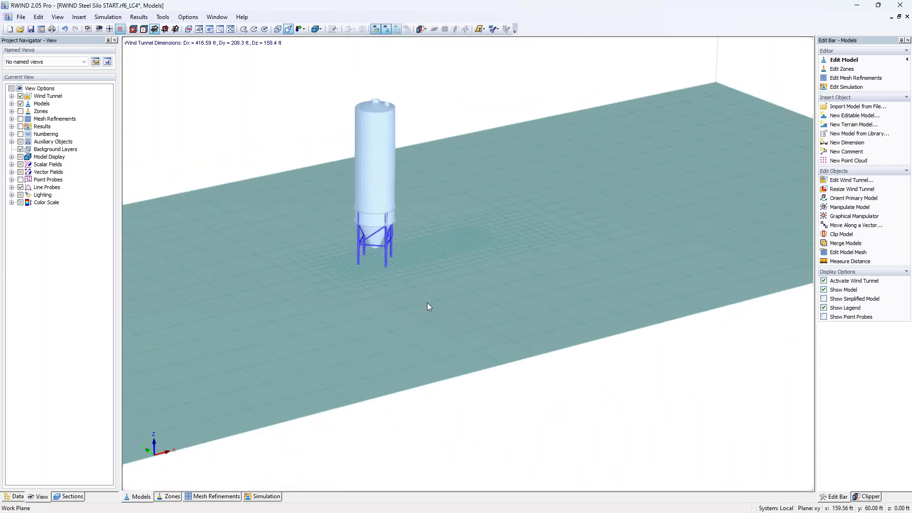
scroll(428, 305, down, 2)
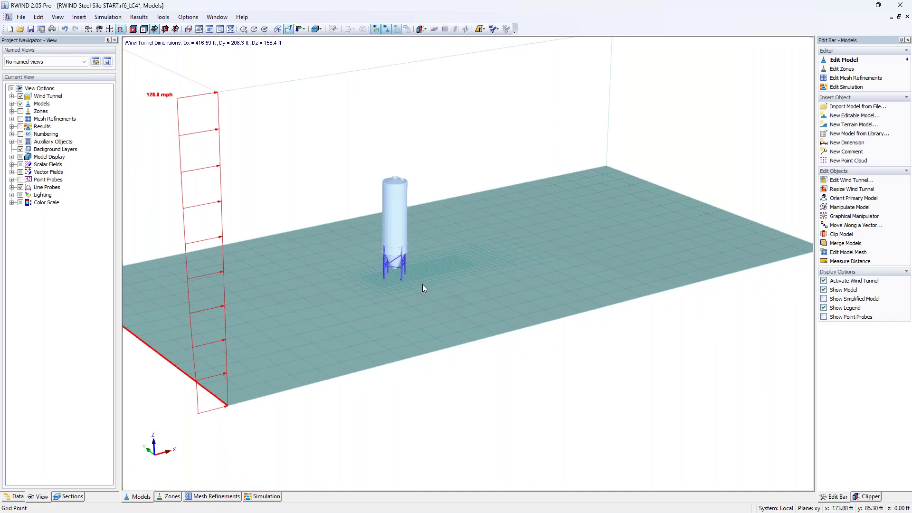
scroll(423, 288, down, 3)
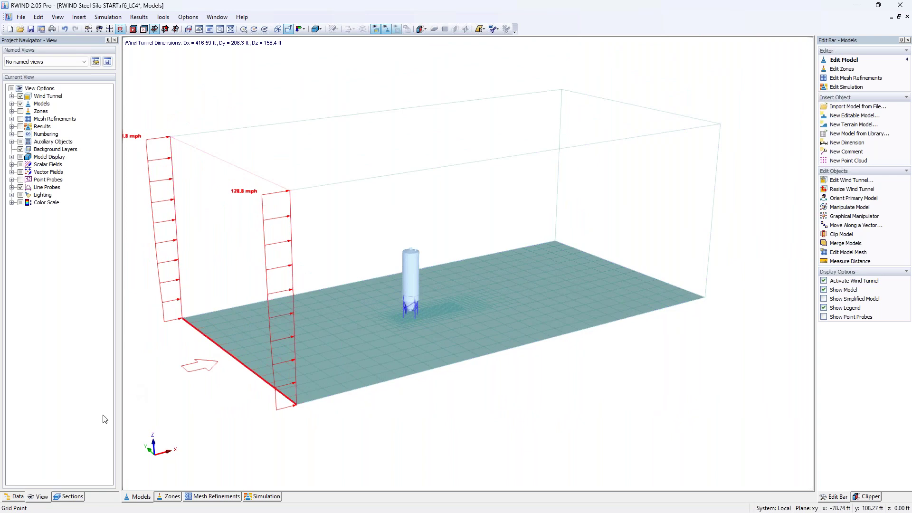
click(22, 497)
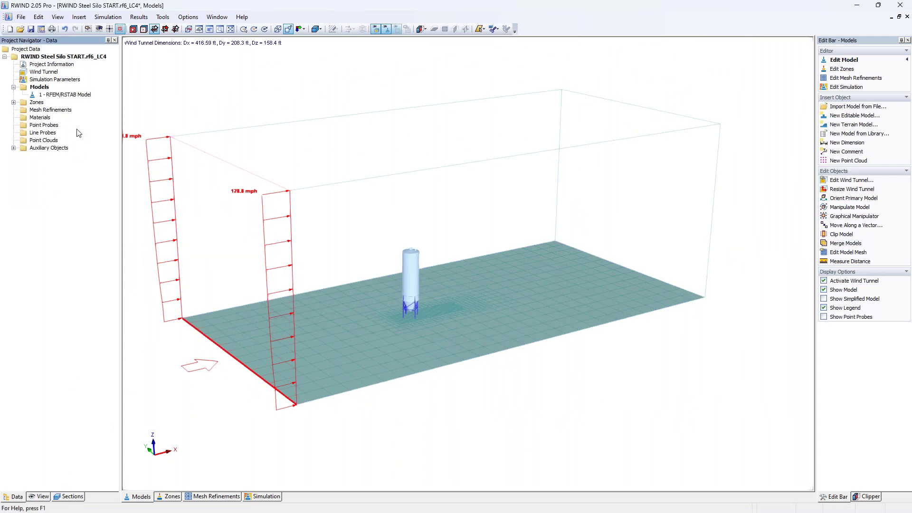
Set the wind tunnel's scaling factor L2 to 2.
double_click(47, 73)
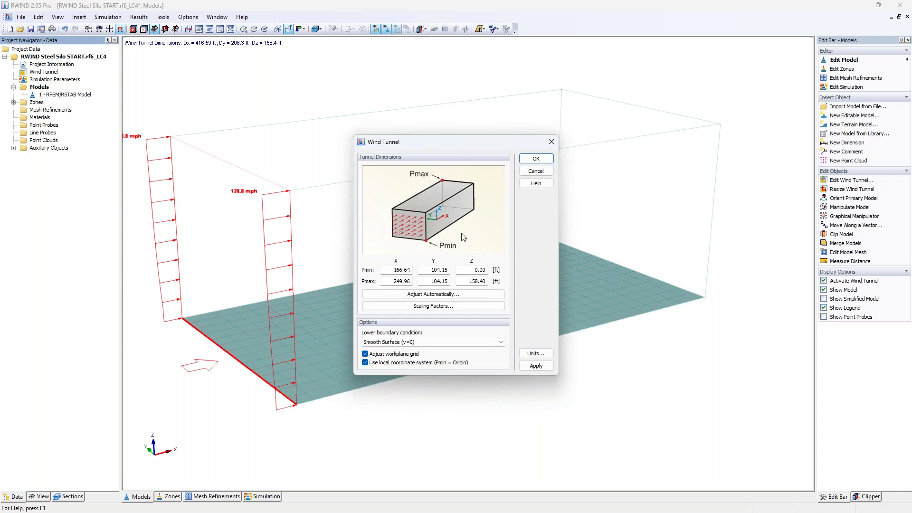
click(427, 310)
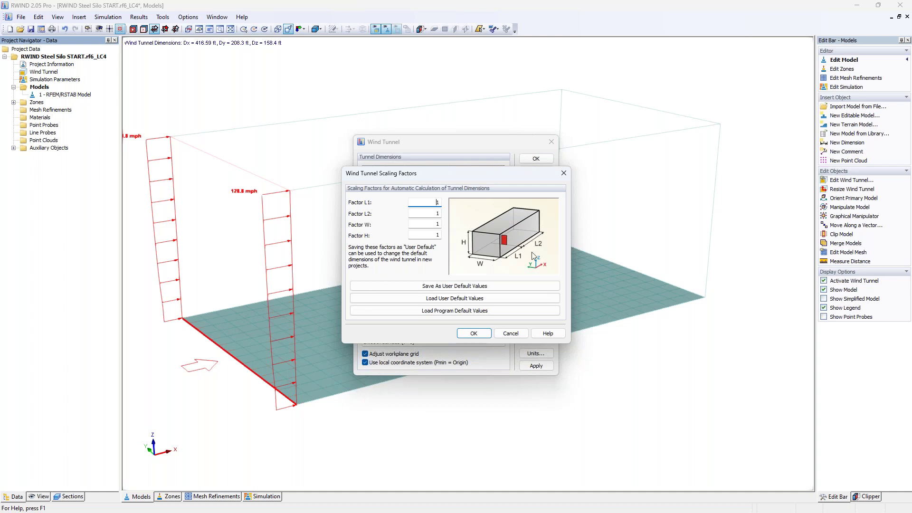
key(Tab)
text(2)
click(474, 333)
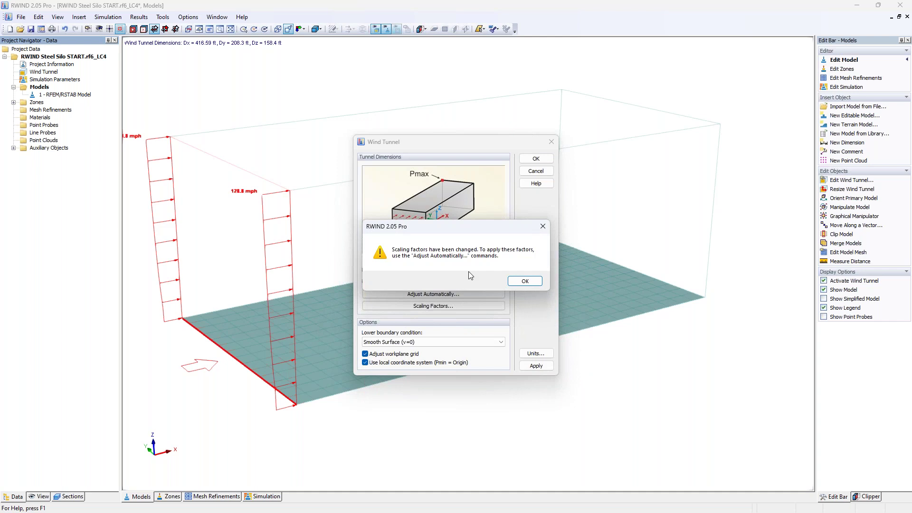
click(525, 281)
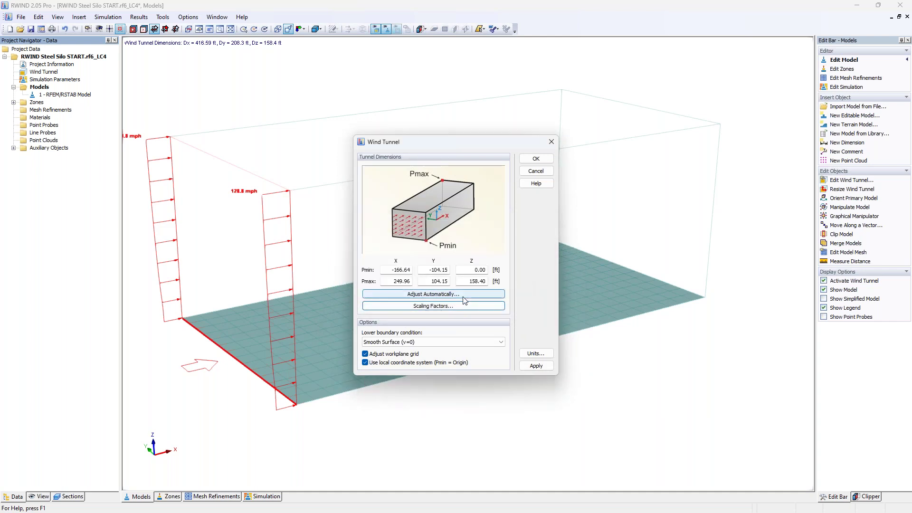
Auto-size the tunnel for a model standing on the ground, lengthening Dx to 666.55 ft.
click(463, 294)
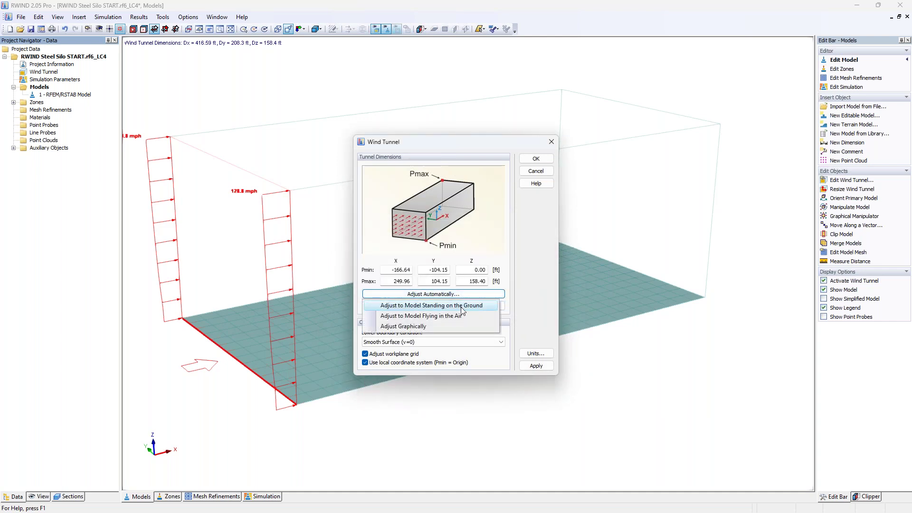
click(461, 308)
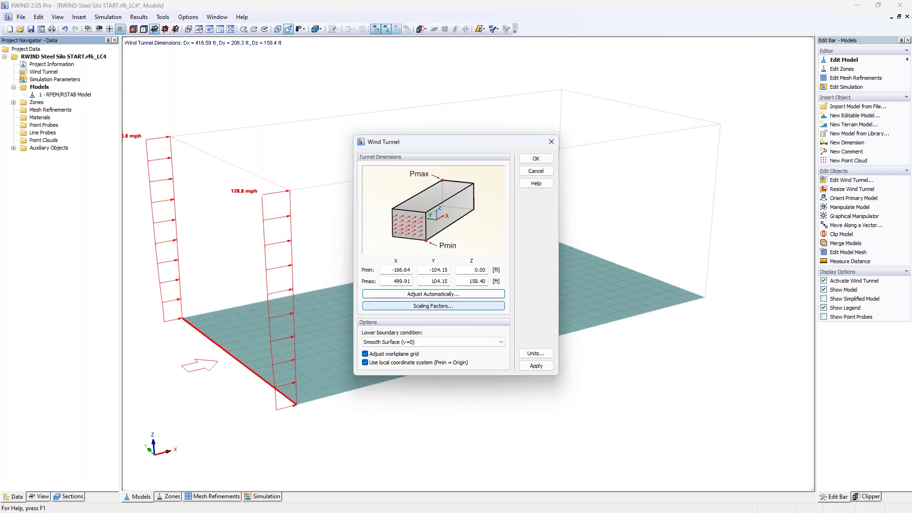
click(537, 159)
scroll(412, 230, down, 1)
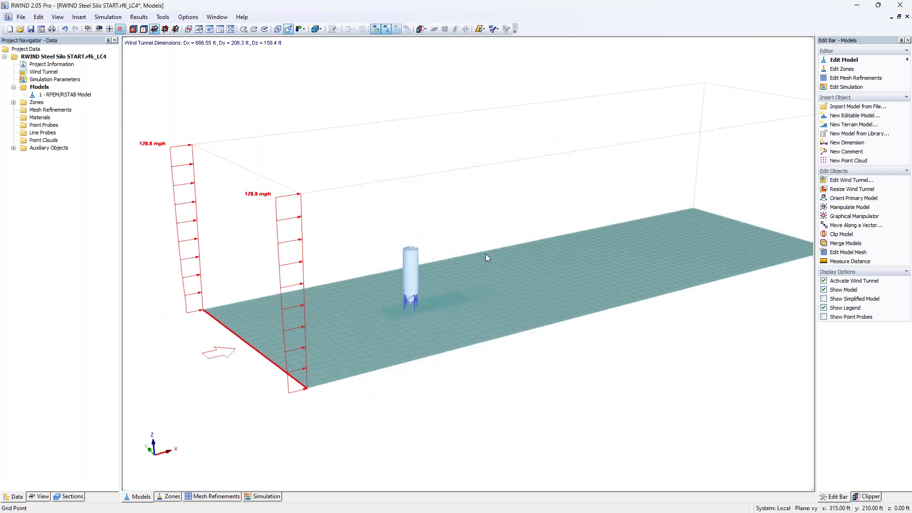
middle_drag(482, 256, 372, 261)
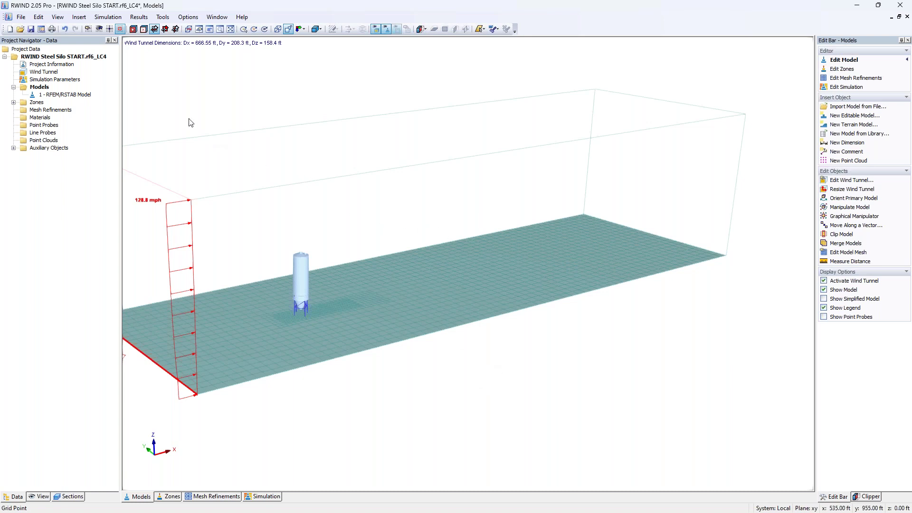
Undo the resize to restore Dx 416.593 ft, and select 1 - Default Zone under Zones.
click(66, 30)
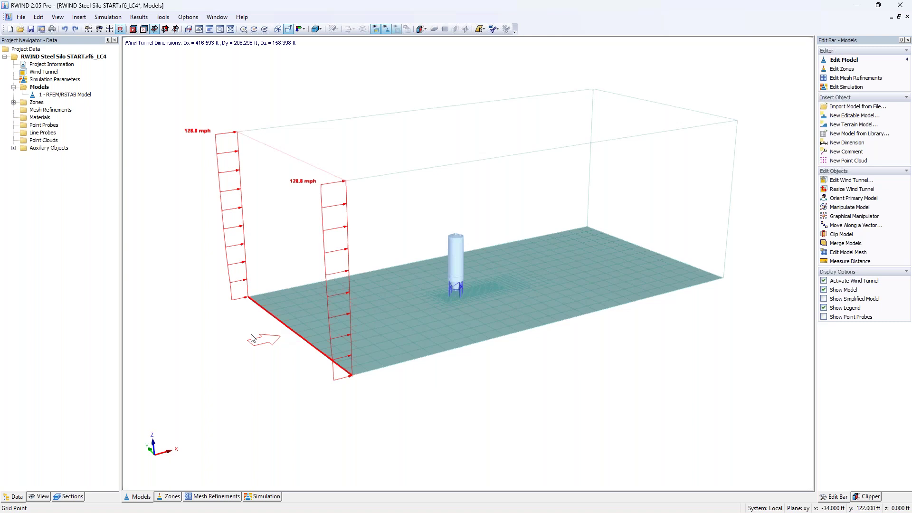
click(13, 103)
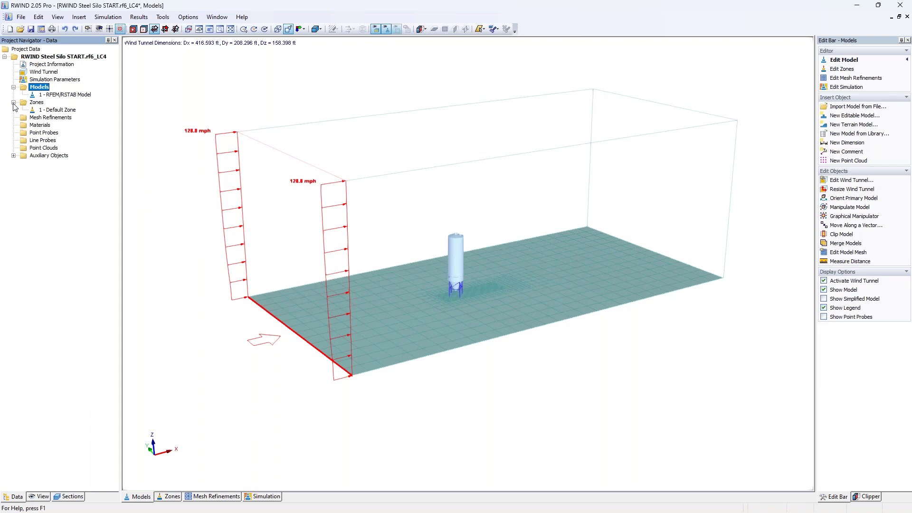
click(59, 110)
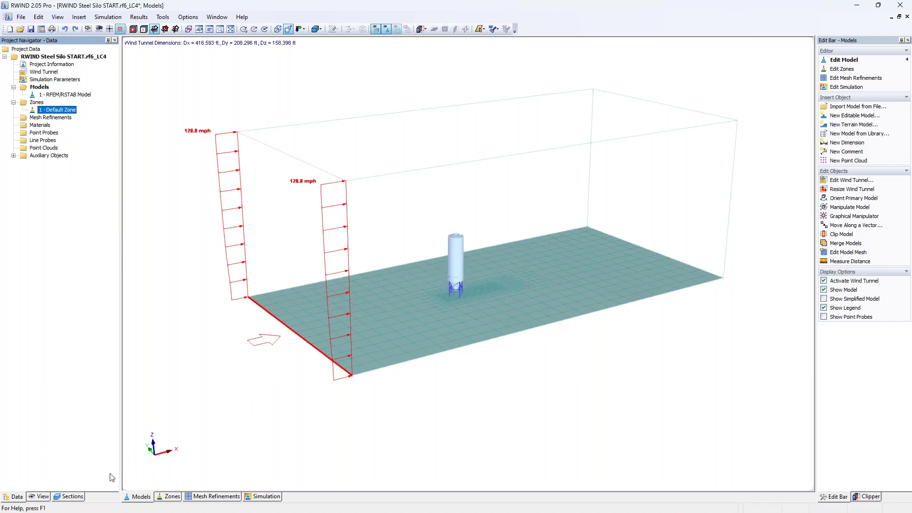
Select the whole silo and generate zones S1 to S20 from its surface numbers.
click(170, 496)
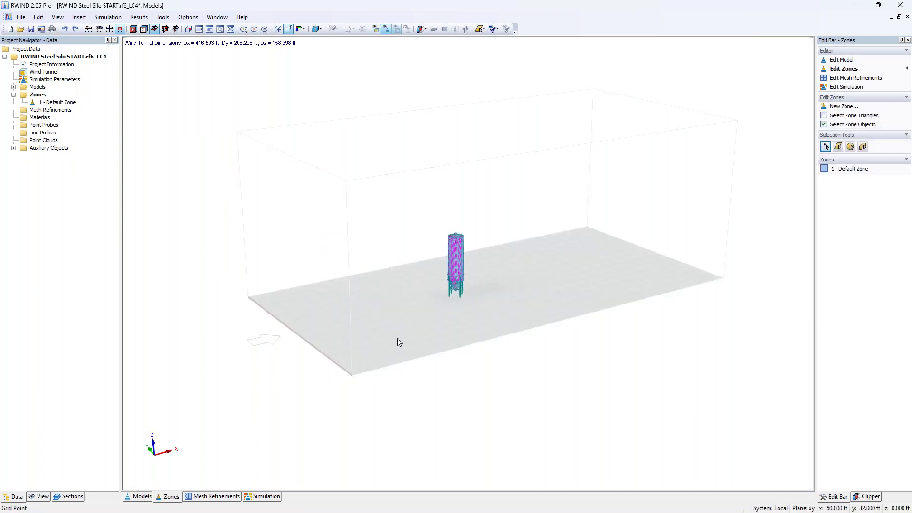
scroll(449, 269, up, 6)
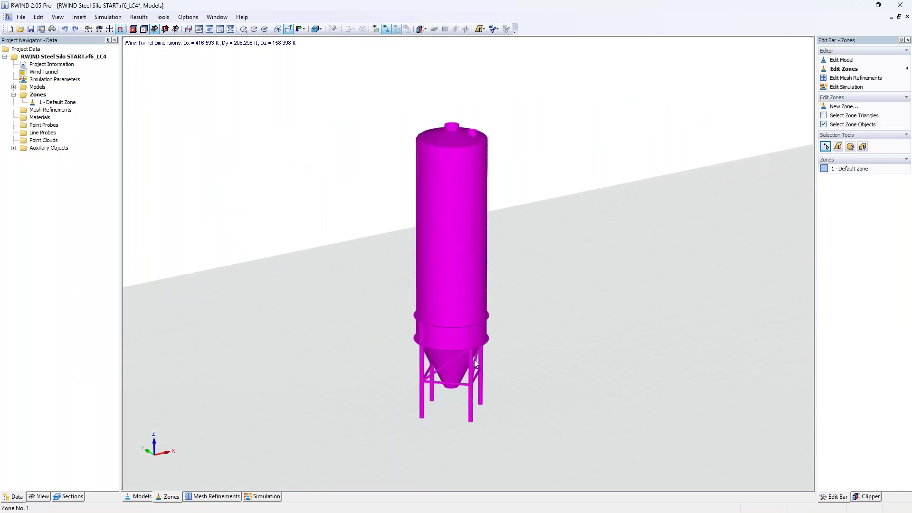
click(469, 375)
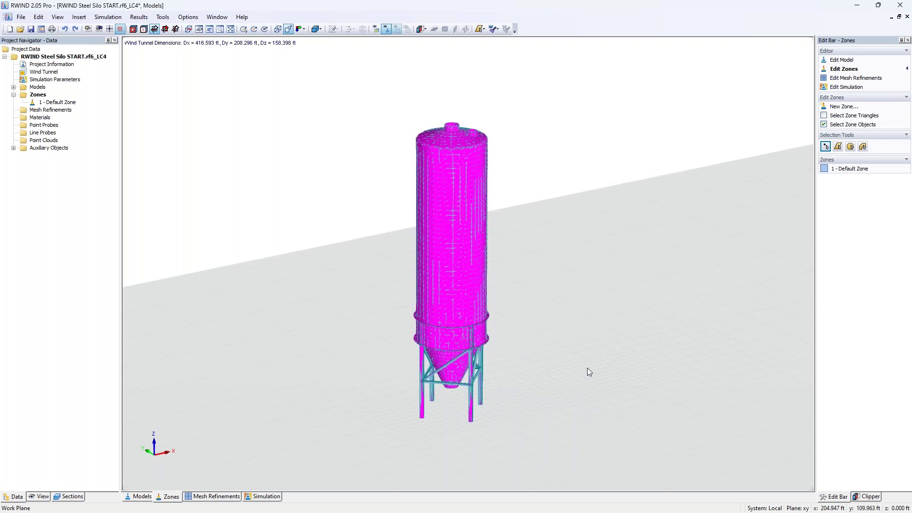
click(39, 19)
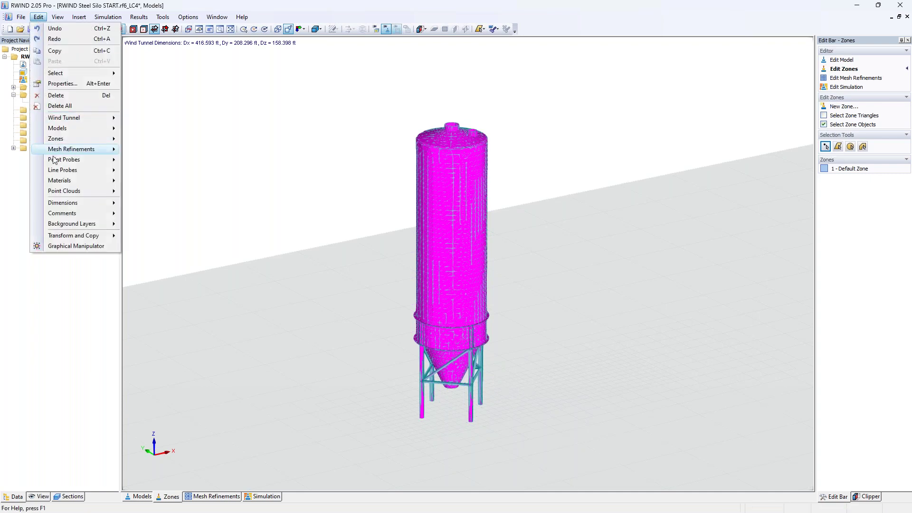
mouse_move(53, 140)
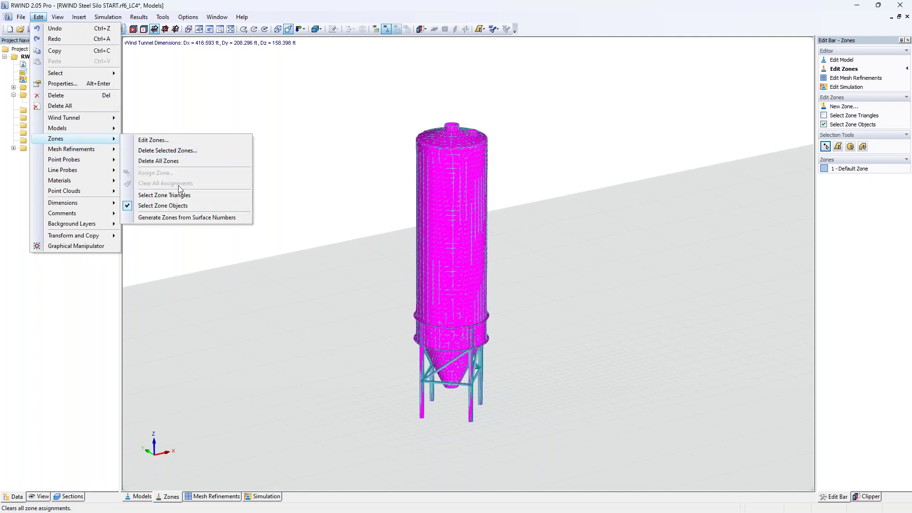
click(185, 217)
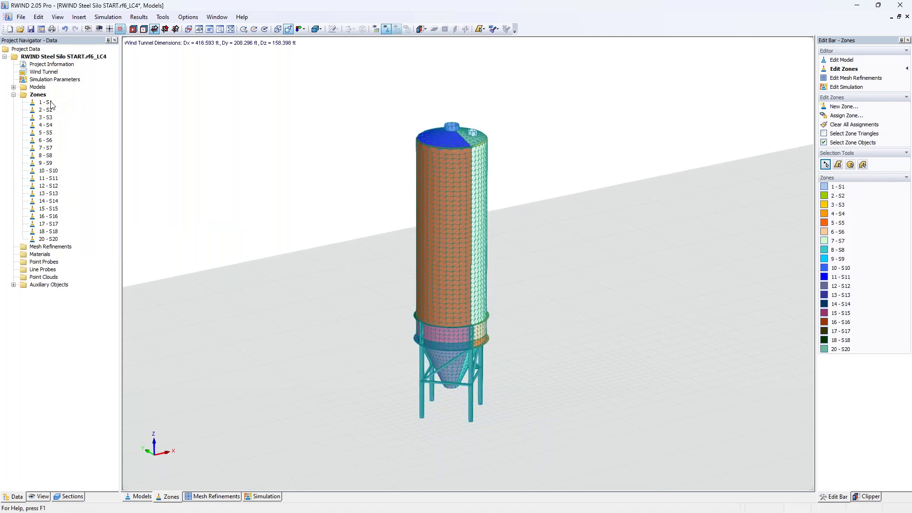
Highlight zones S1 and S2 on the silo and hide the zone mesh lines.
click(51, 104)
click(47, 111)
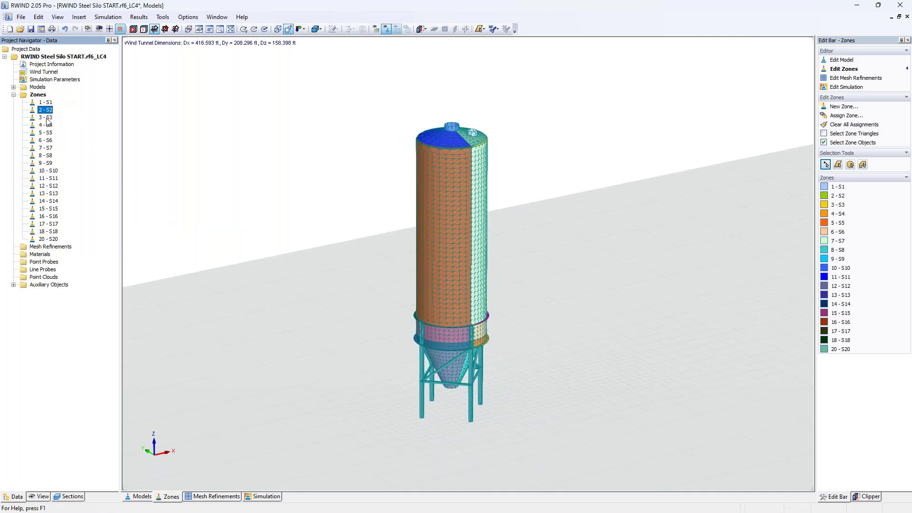
click(42, 497)
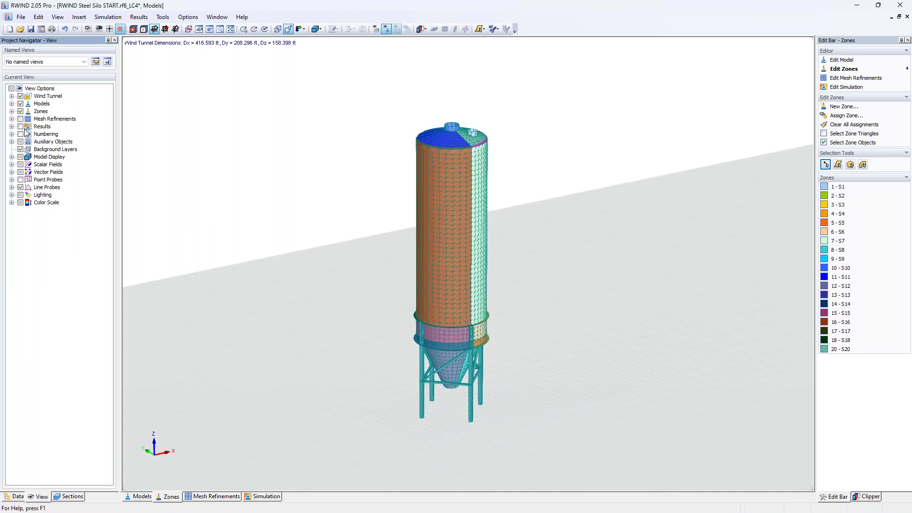
click(12, 111)
click(29, 134)
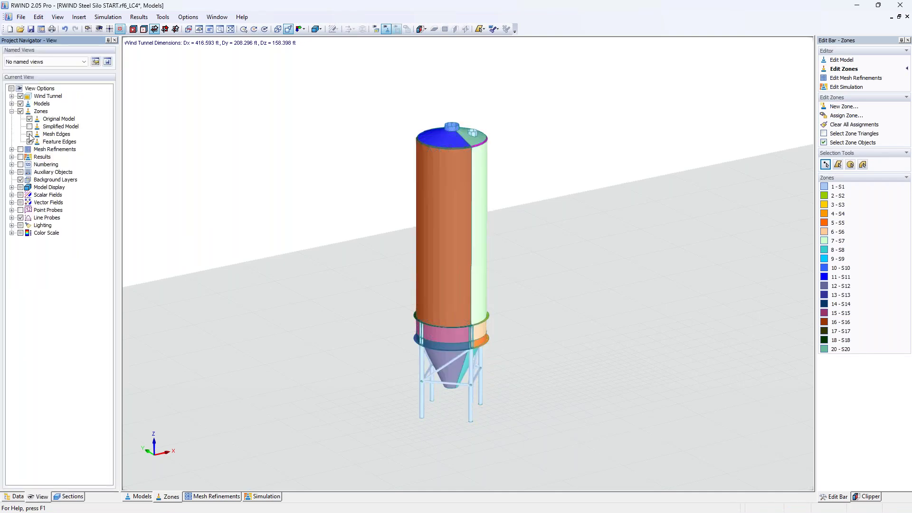
click(15, 497)
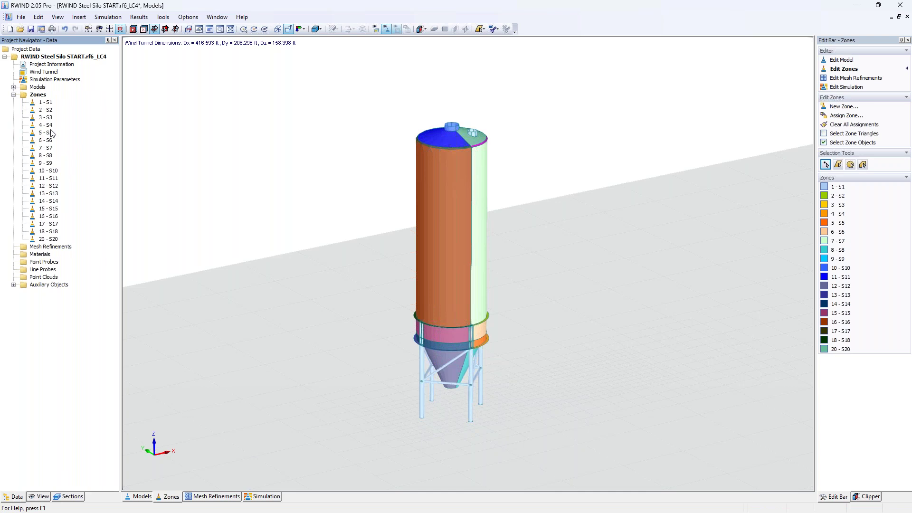
Step through zones S7 to S13, then select zone 16, the silo's main cylinder wall.
middle_drag(389, 351, 383, 326)
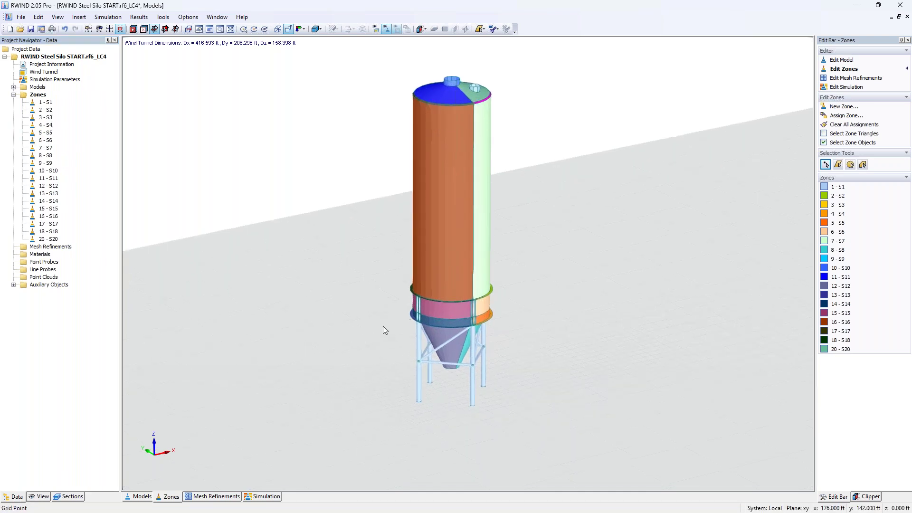
click(50, 148)
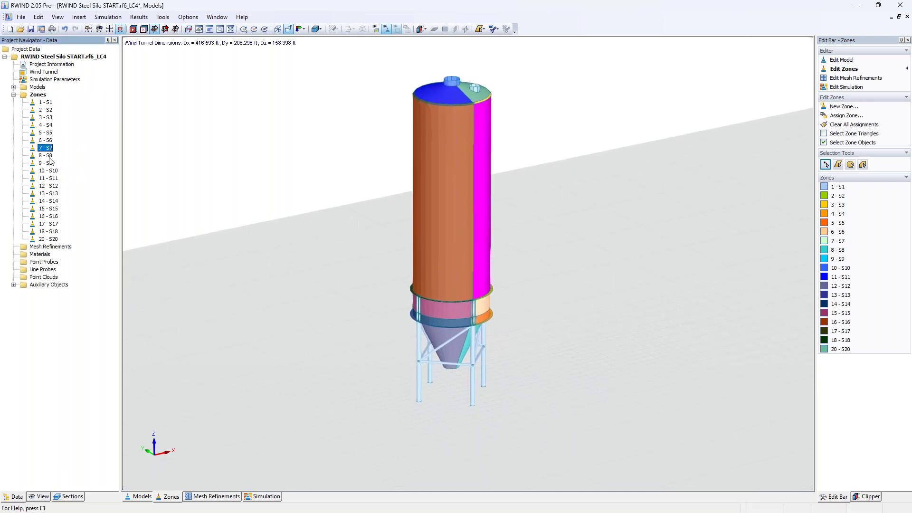
click(49, 156)
click(48, 163)
click(47, 172)
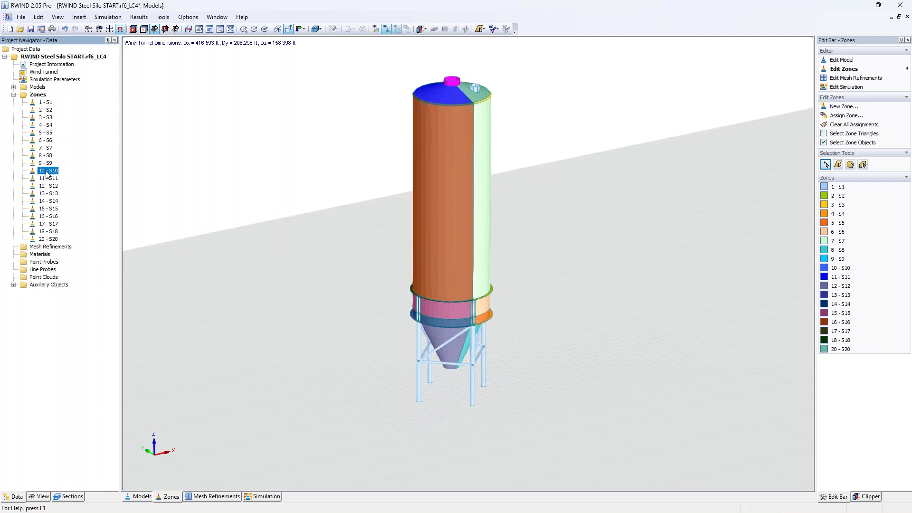
click(48, 179)
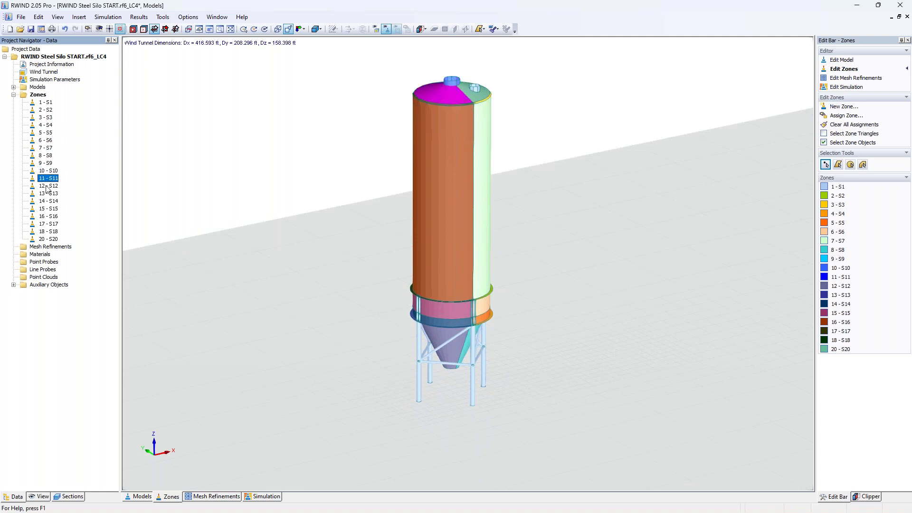
click(47, 187)
click(48, 194)
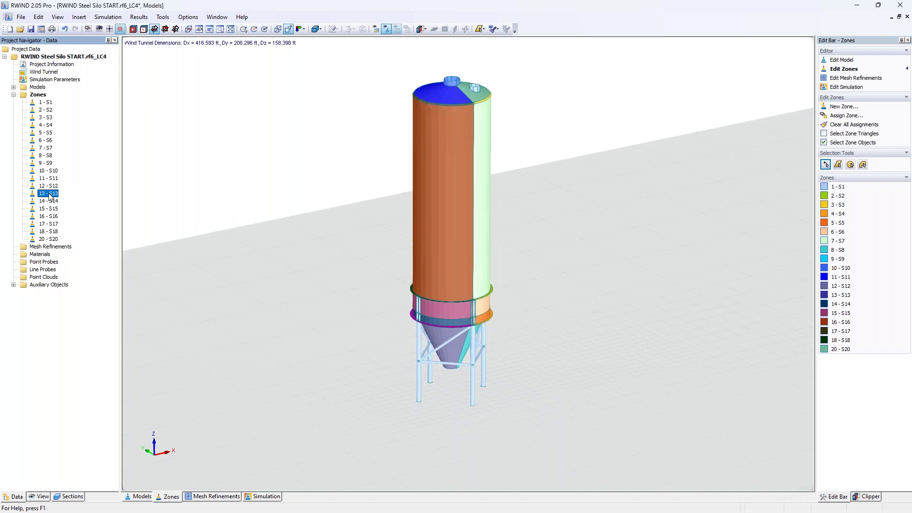
click(427, 158)
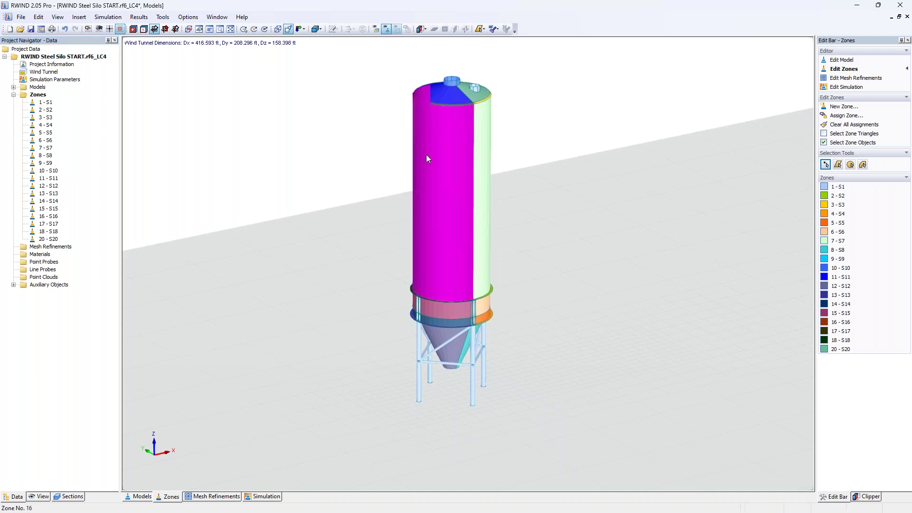
double_click(426, 155)
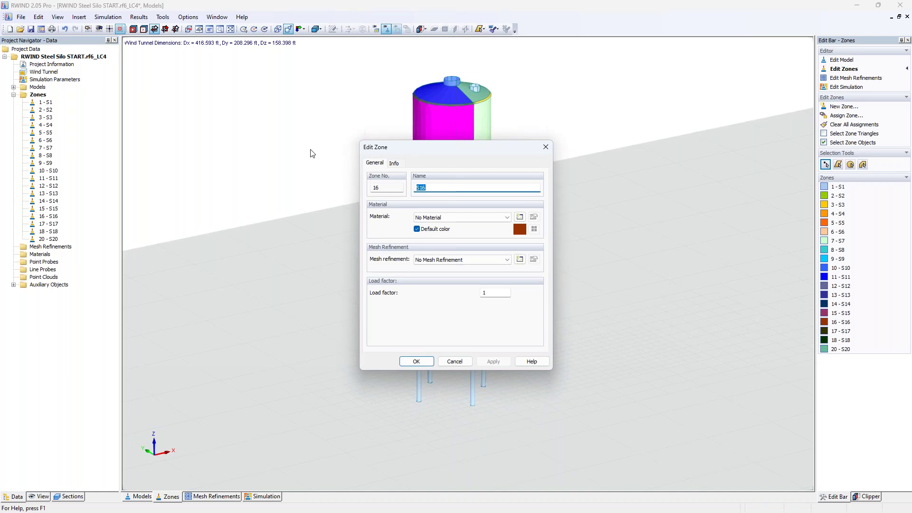
click(519, 216)
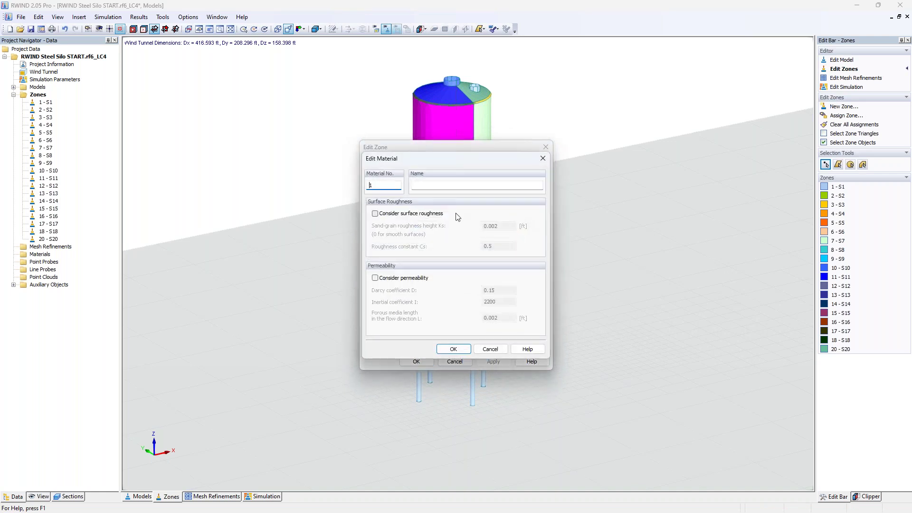
click(375, 213)
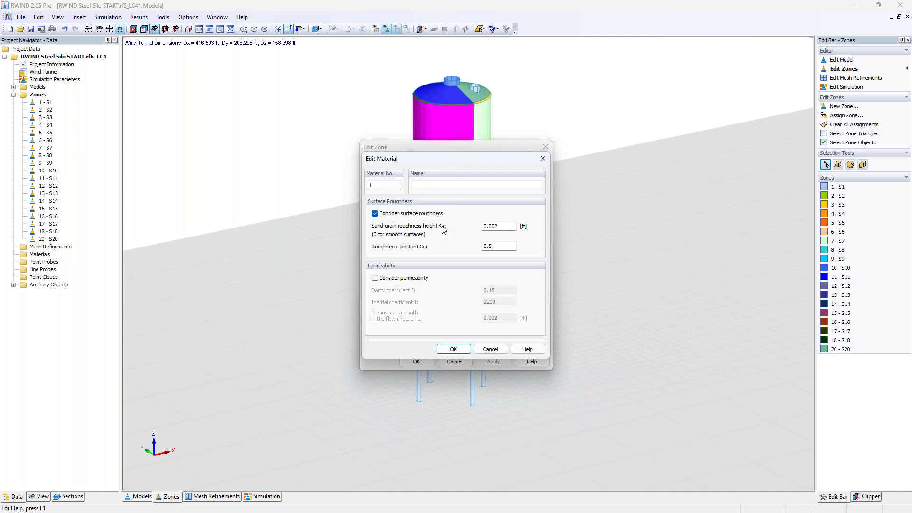
click(375, 278)
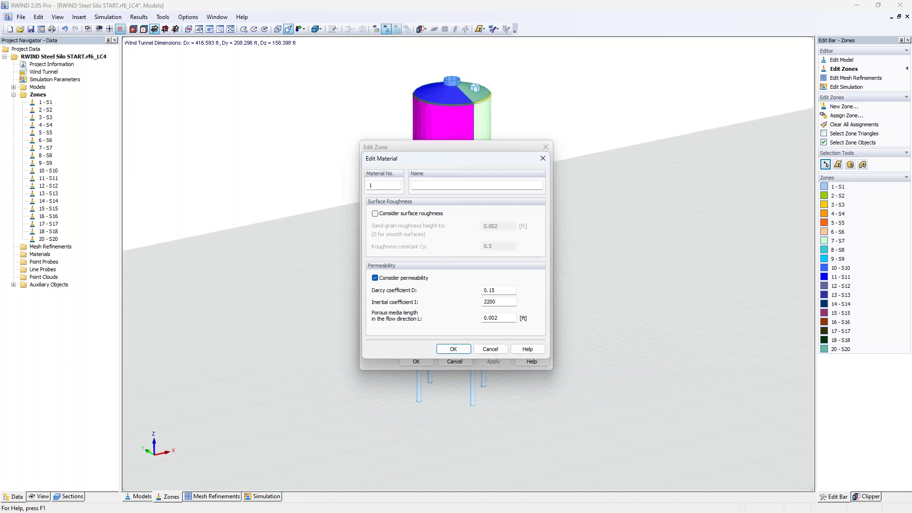
click(490, 349)
click(458, 362)
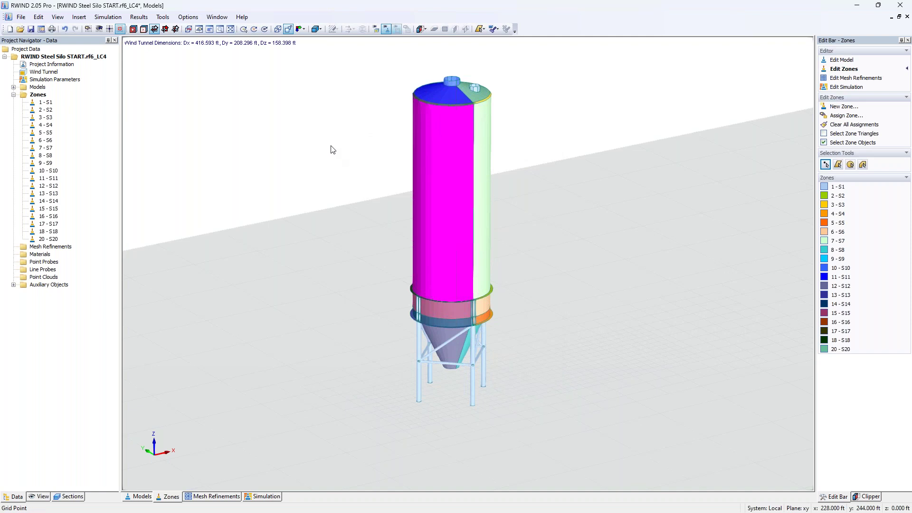
Clear the zone selection and show only the simplified model, hiding the original model and tunnel floor.
click(331, 146)
click(143, 496)
click(40, 497)
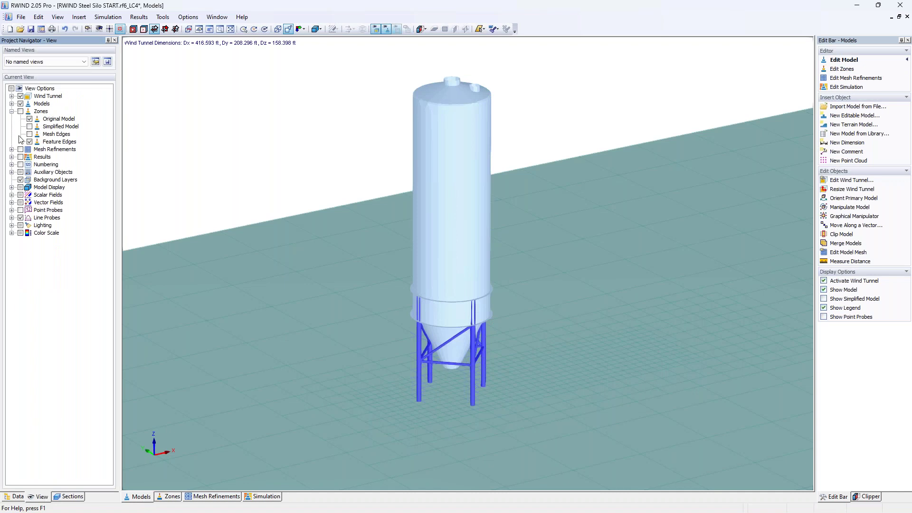
click(12, 111)
click(11, 104)
click(29, 119)
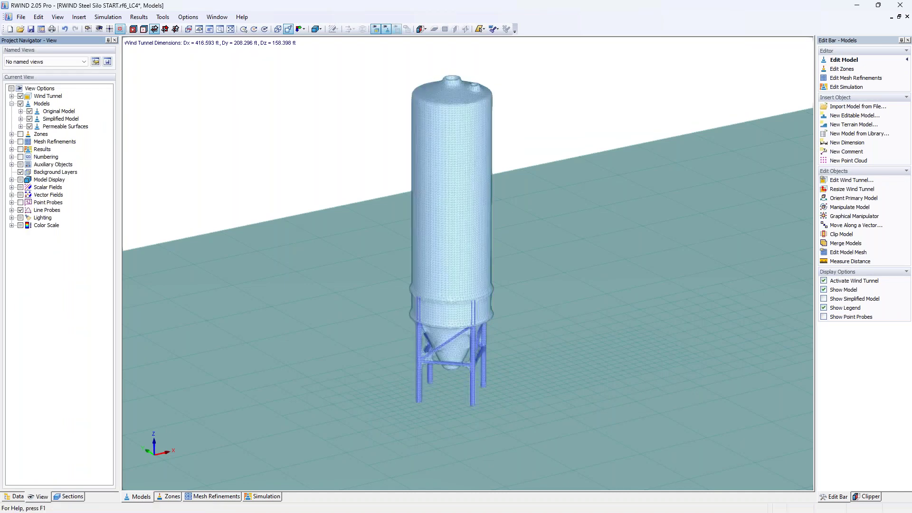
click(29, 111)
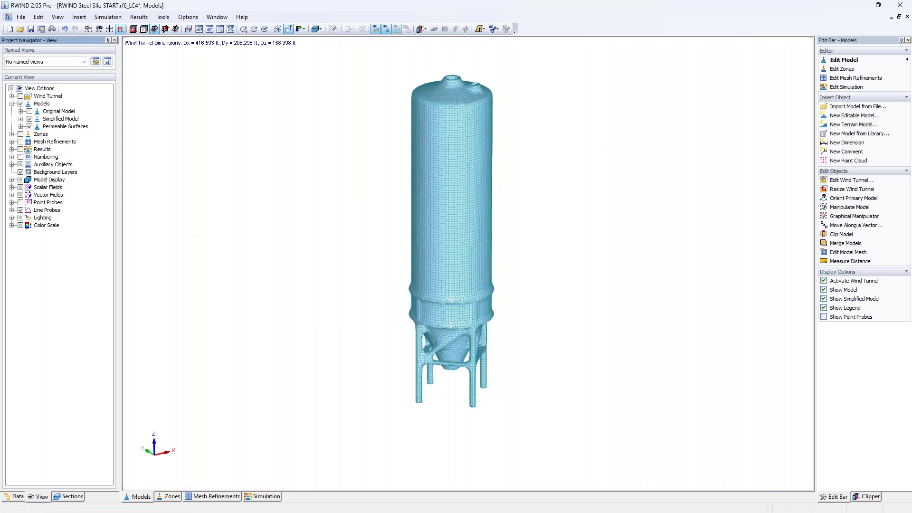
click(20, 96)
middle_drag(346, 340, 319, 383)
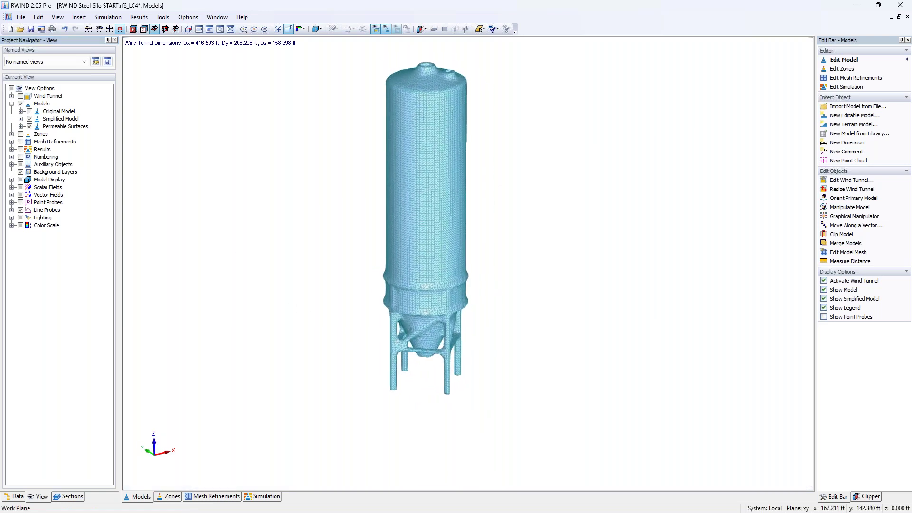
scroll(418, 355, up, 5)
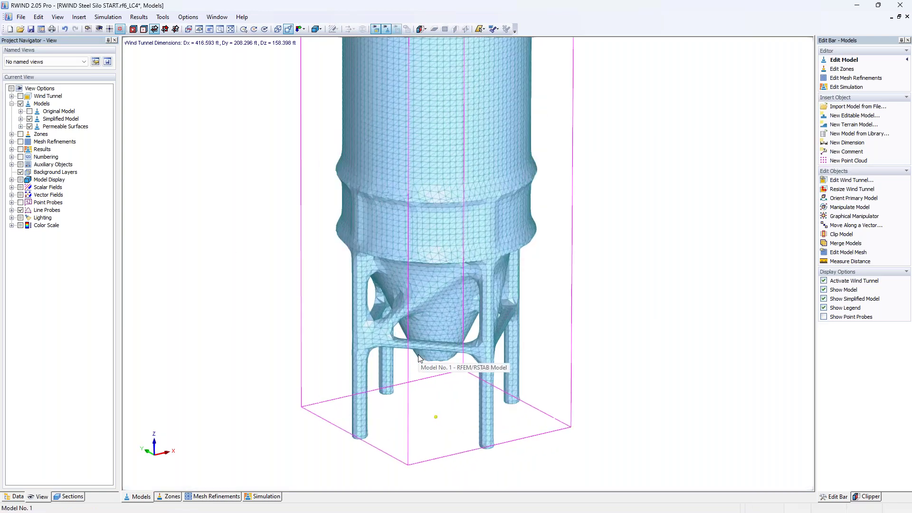
scroll(418, 354, up, 3)
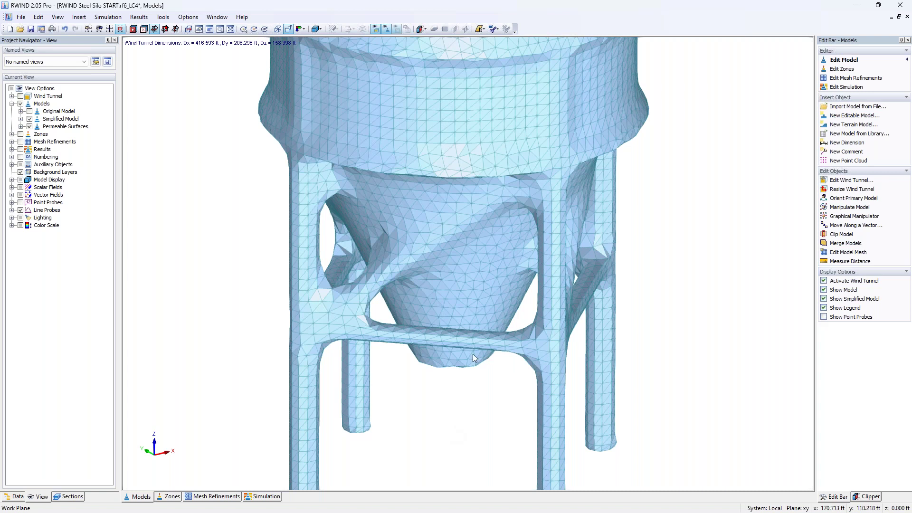
scroll(459, 123, up, 3)
scroll(459, 124, up, 2)
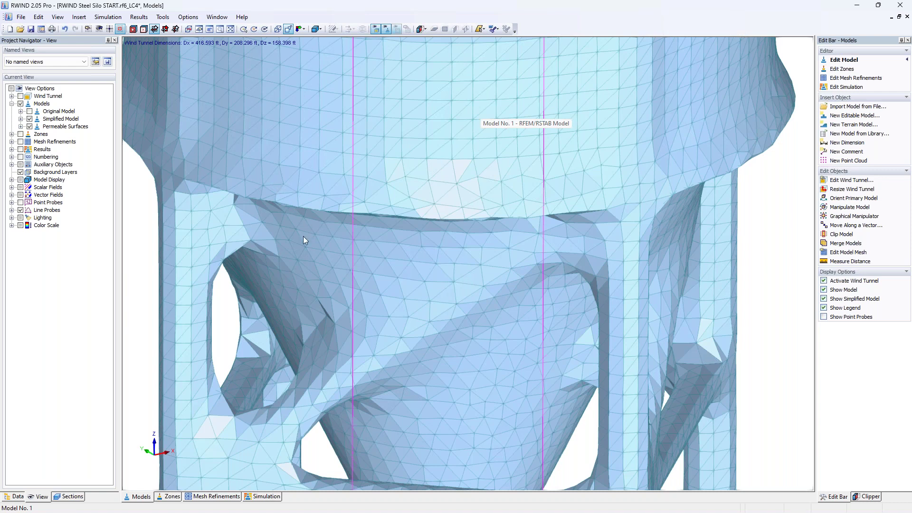
middle_drag(273, 398, 297, 259)
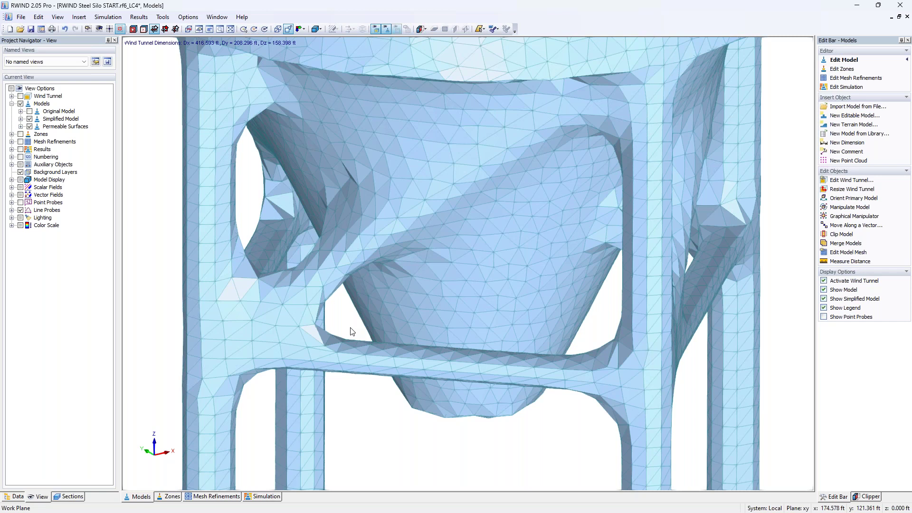
scroll(350, 331, down, 3)
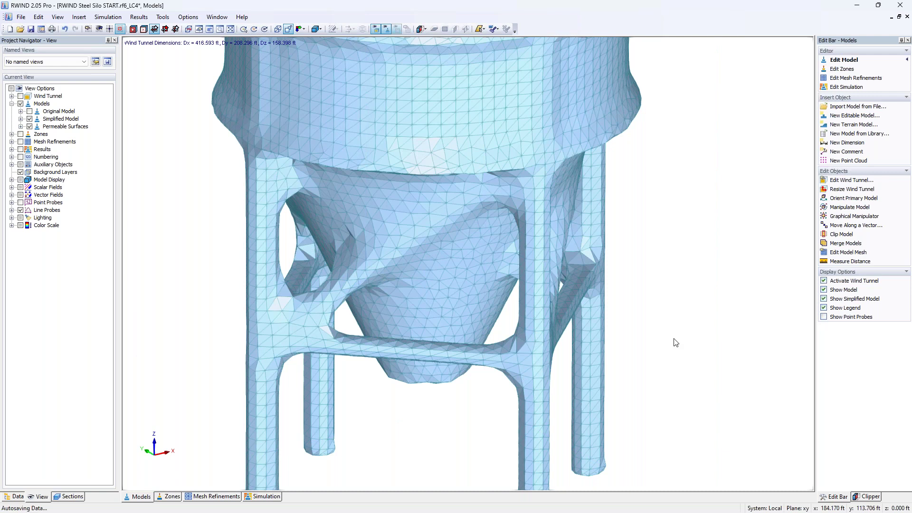
scroll(676, 343, down, 5)
middle_drag(698, 319, 553, 355)
Open the project file RWIND Results 1.rws2.
click(20, 29)
click(454, 218)
click(674, 394)
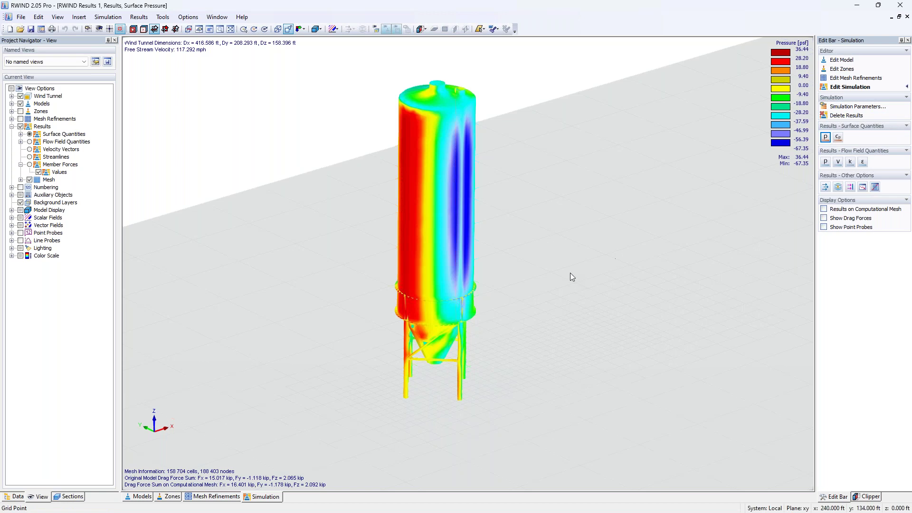
Orbit the silo and display its 15.2 kip drag force over the pressure contours.
middle_drag(507, 335, 515, 363)
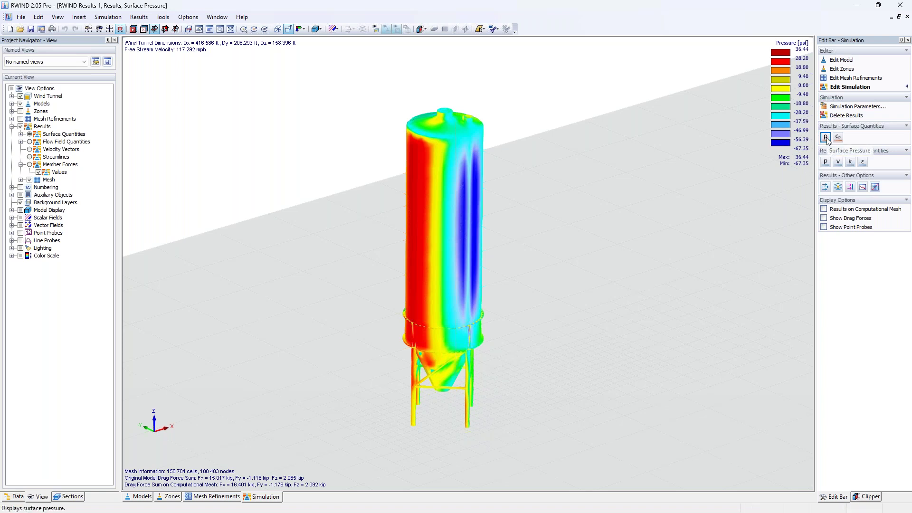
mouse_move(421, 261)
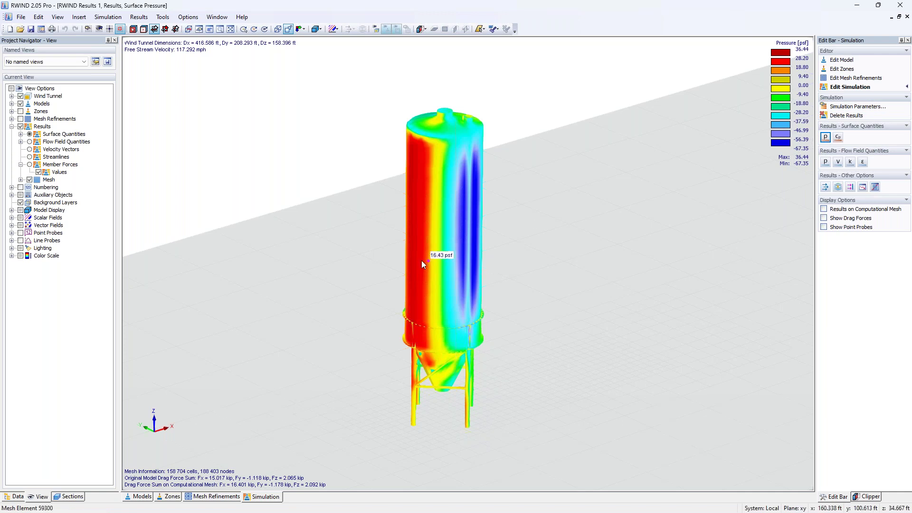
ctrl+middle_drag(475, 234, 483, 233)
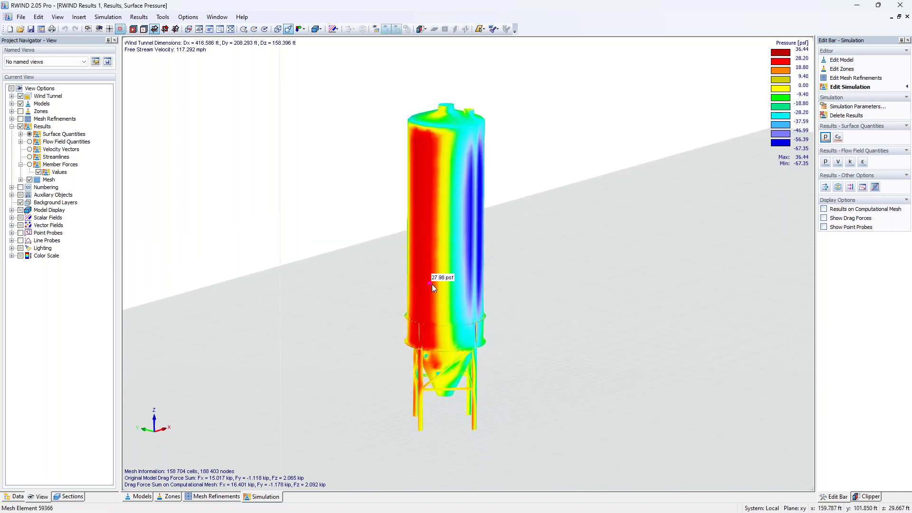
ctrl+middle_drag(475, 281, 328, 290)
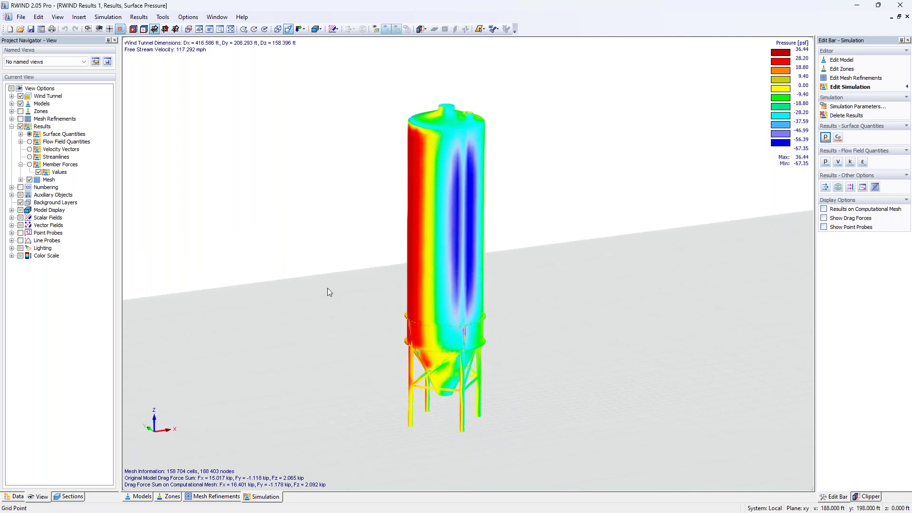
ctrl+middle_drag(474, 291, 372, 293)
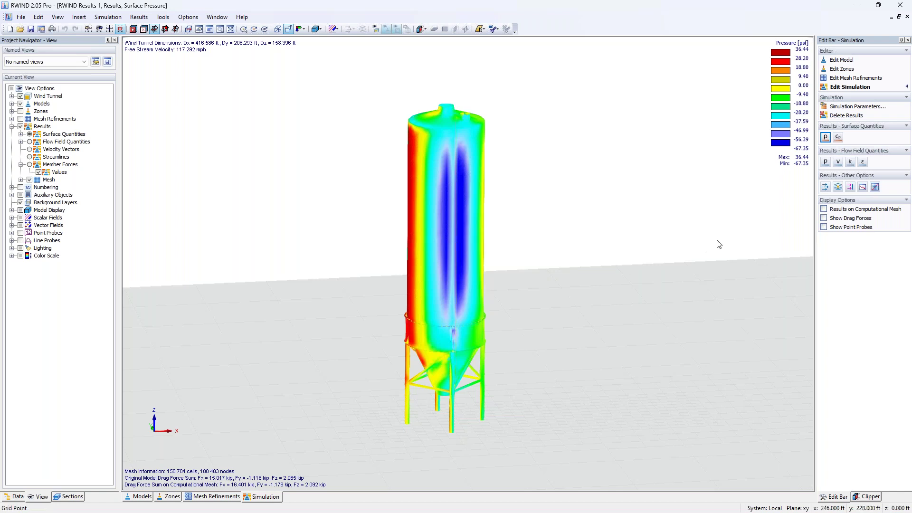
click(828, 220)
scroll(437, 276, up, 2)
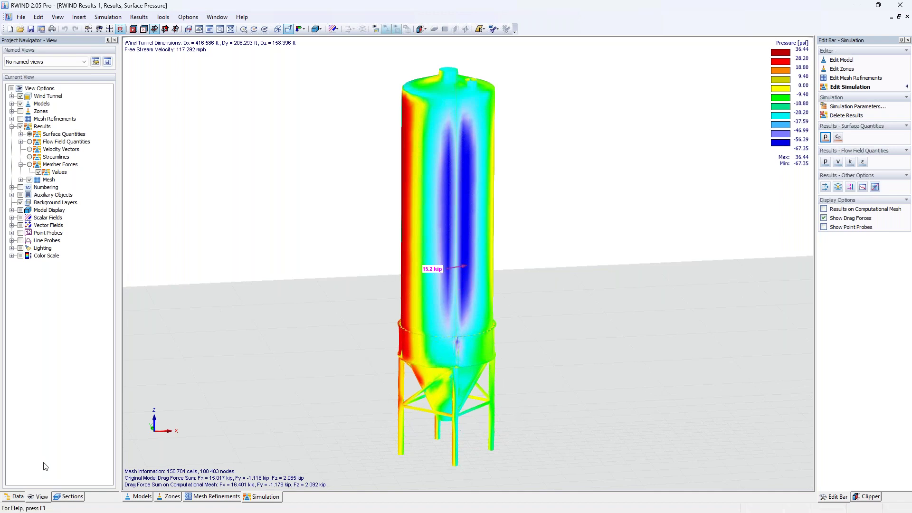
In the Mesh-Sections list, show only zone S1's pressure results.
click(72, 496)
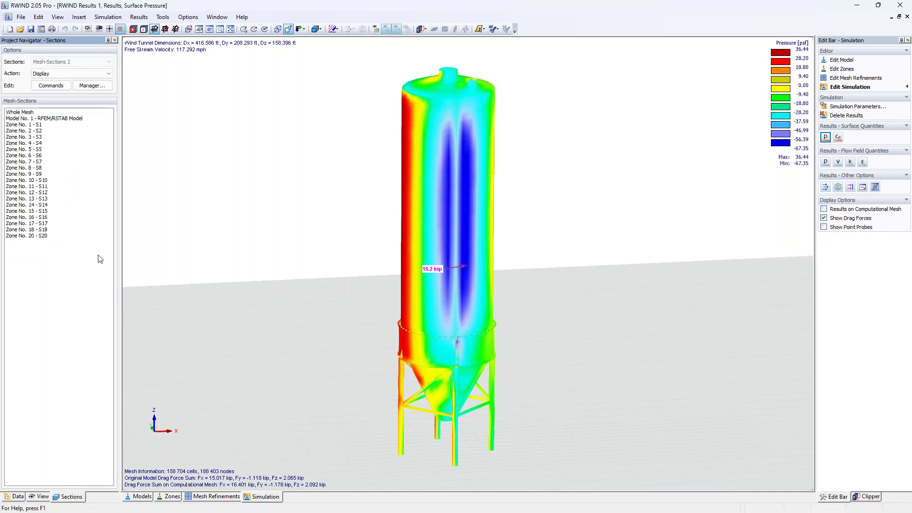
click(38, 125)
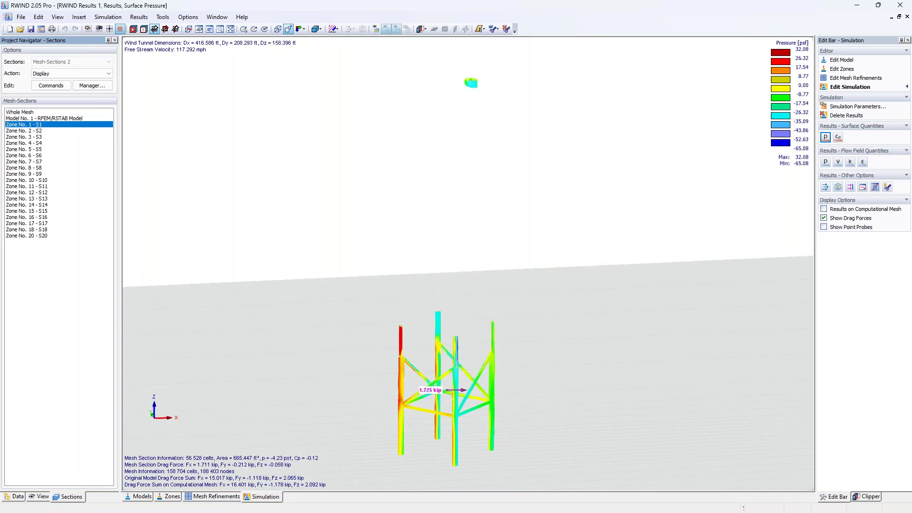
mouse_move(490, 383)
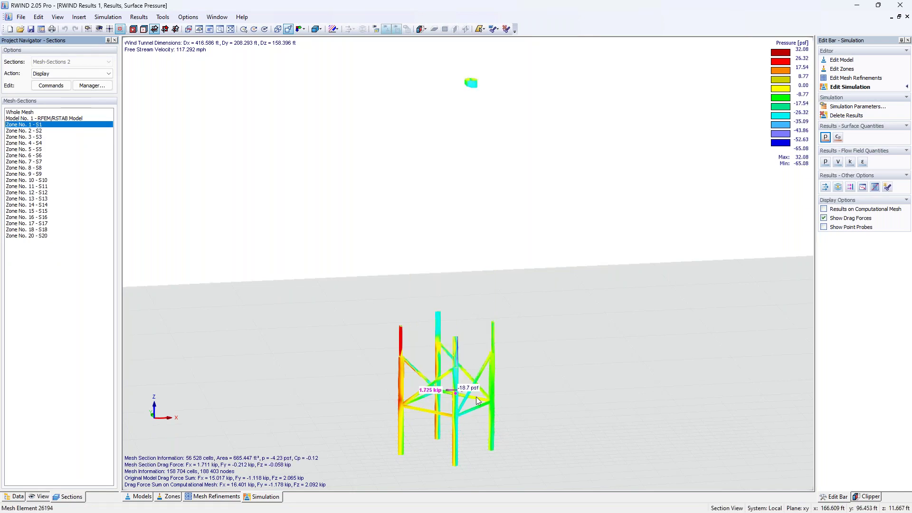
scroll(465, 363, up, 5)
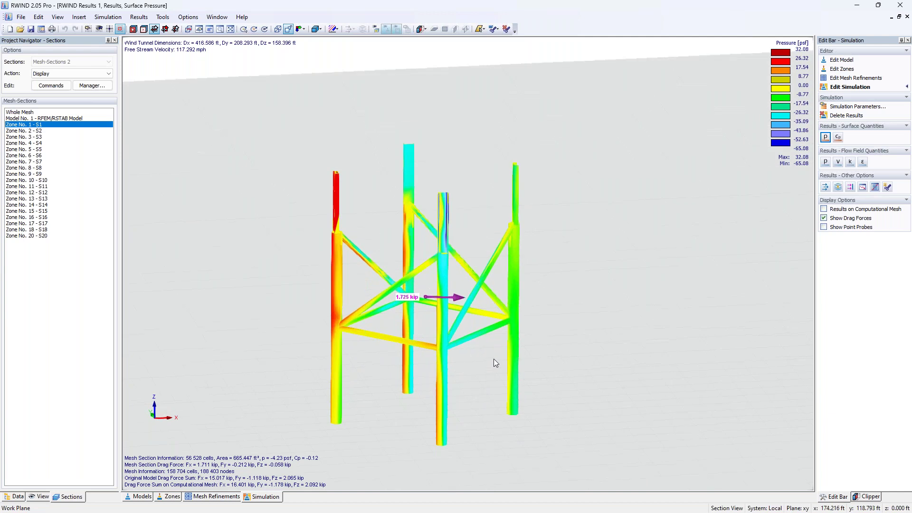
scroll(347, 356, down, 5)
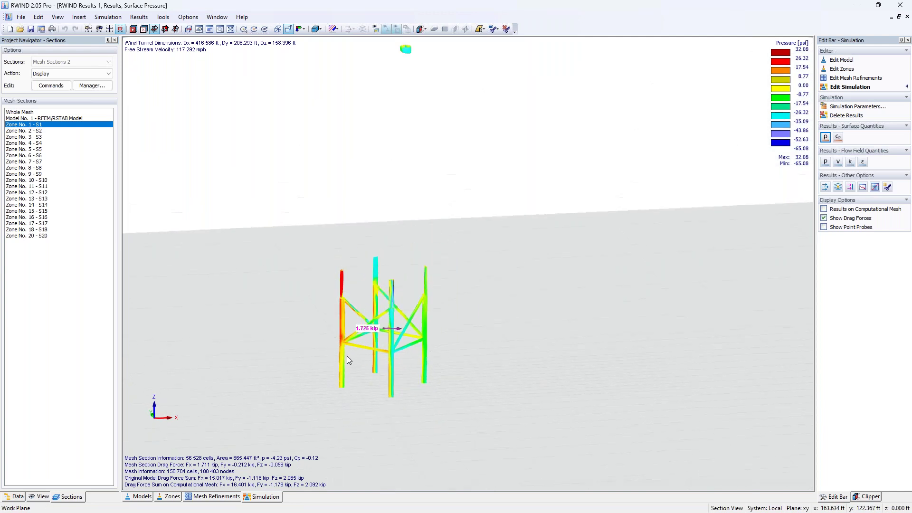
middle_drag(355, 362, 392, 383)
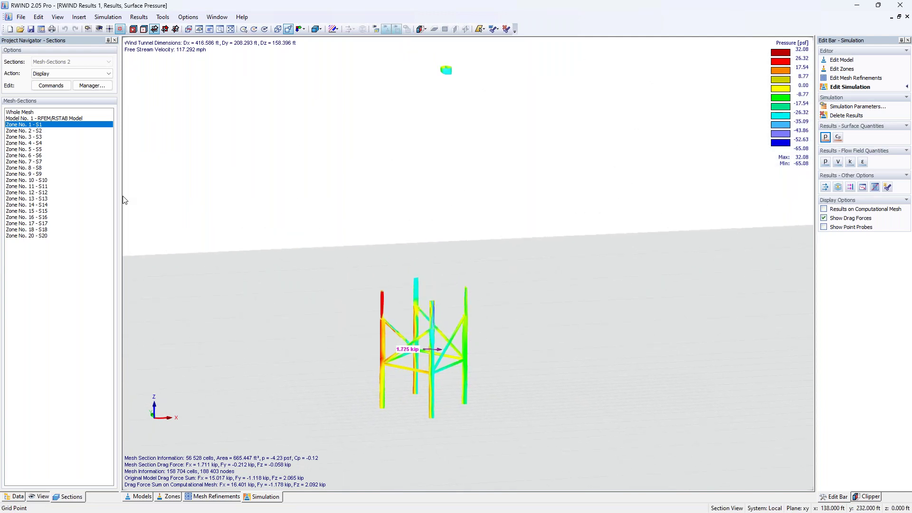
Step through zones S3, S4, S7 and S16, hide drag forces, then show Whole Mesh.
click(35, 137)
click(36, 143)
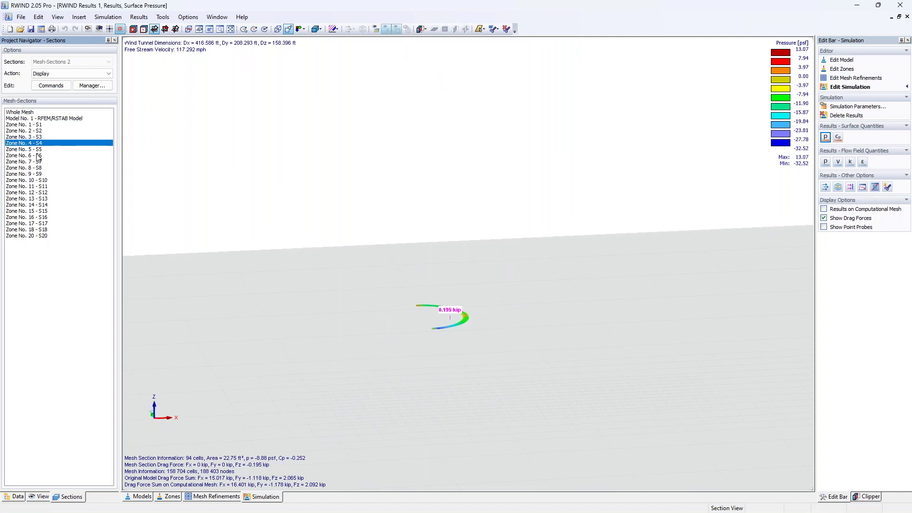
click(37, 162)
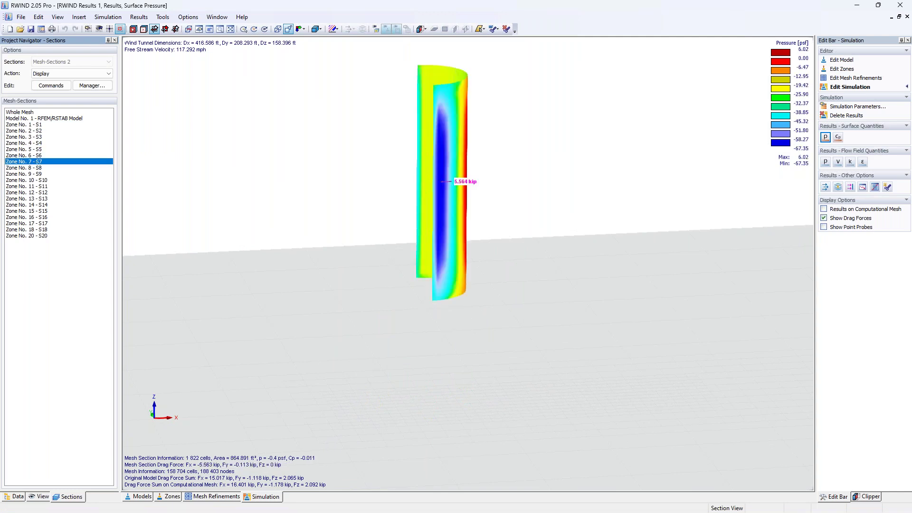
ctrl+click(48, 217)
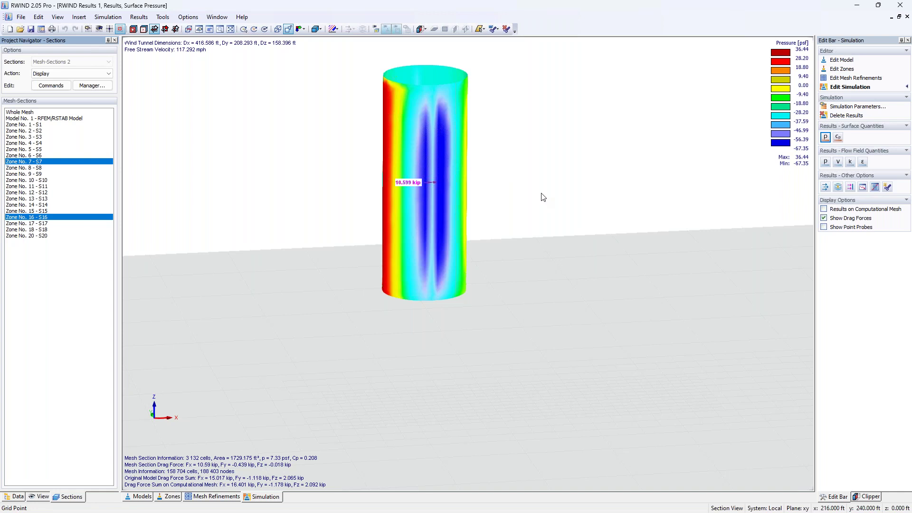
click(824, 219)
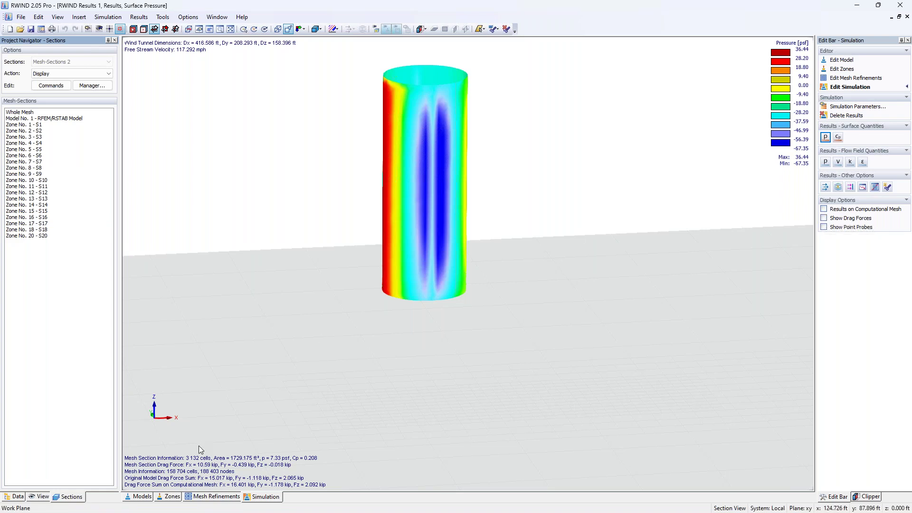
click(65, 114)
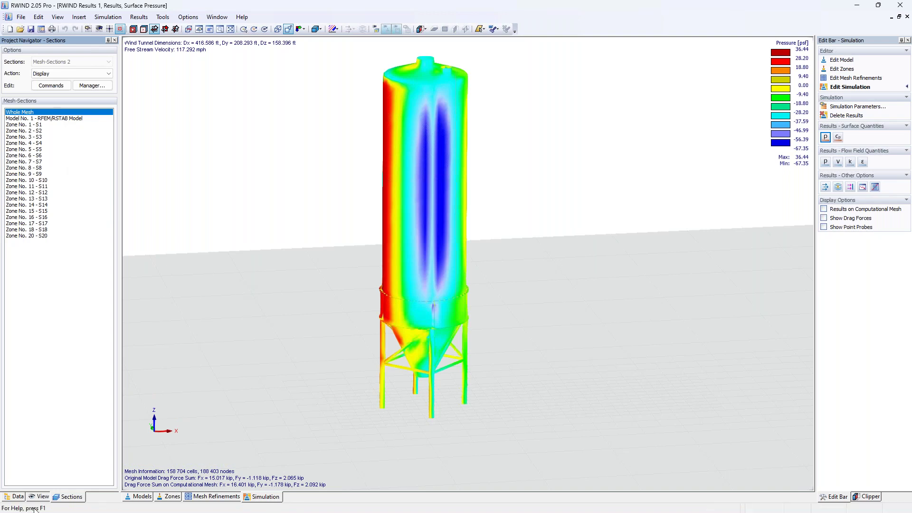
Display surface Cp coefficient contours (−1.913 to 1.035) on the silo and turn it slightly.
click(21, 497)
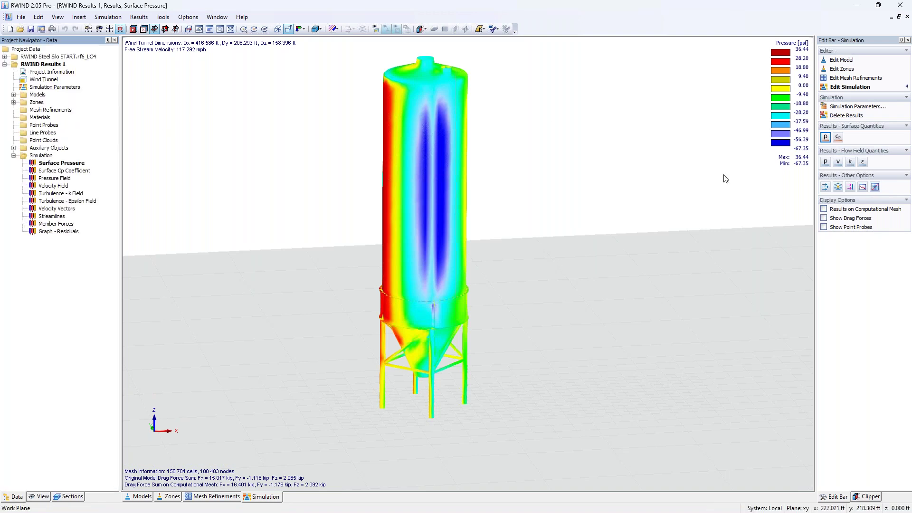
click(838, 137)
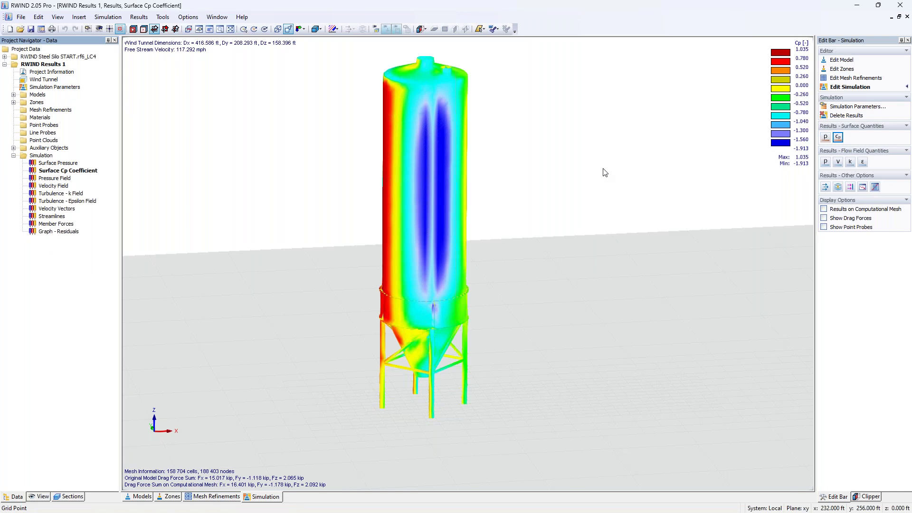
ctrl+middle_drag(488, 220, 544, 227)
mouse_move(392, 223)
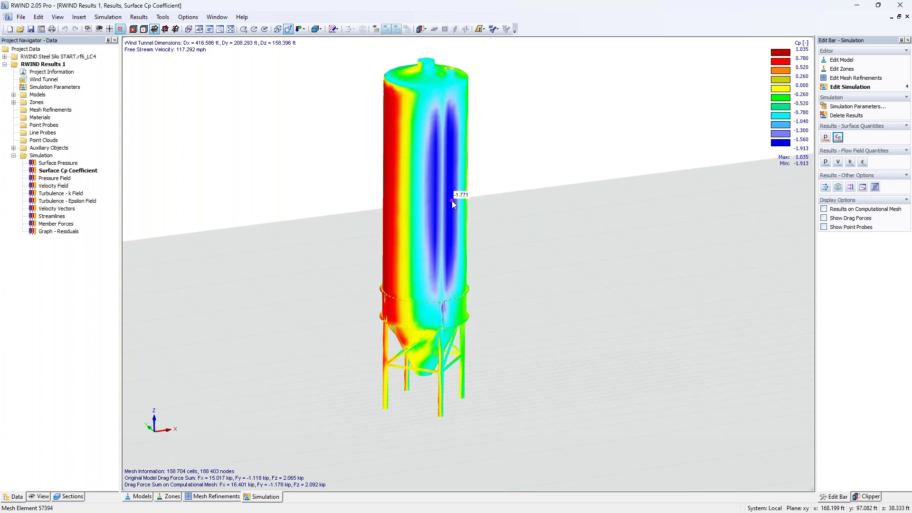
Show the pressure field and move the section plane through the middle of the silo.
click(826, 162)
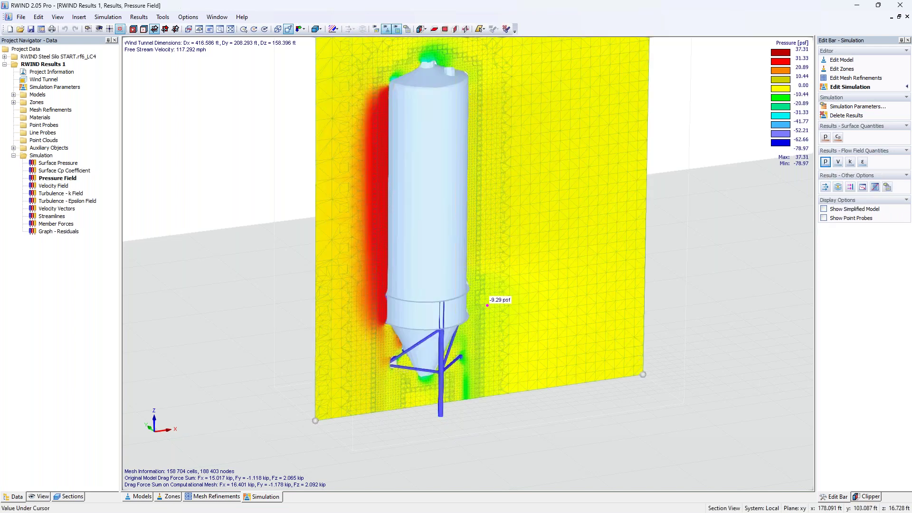
scroll(488, 306, down, 1)
middle_drag(512, 276, 497, 349)
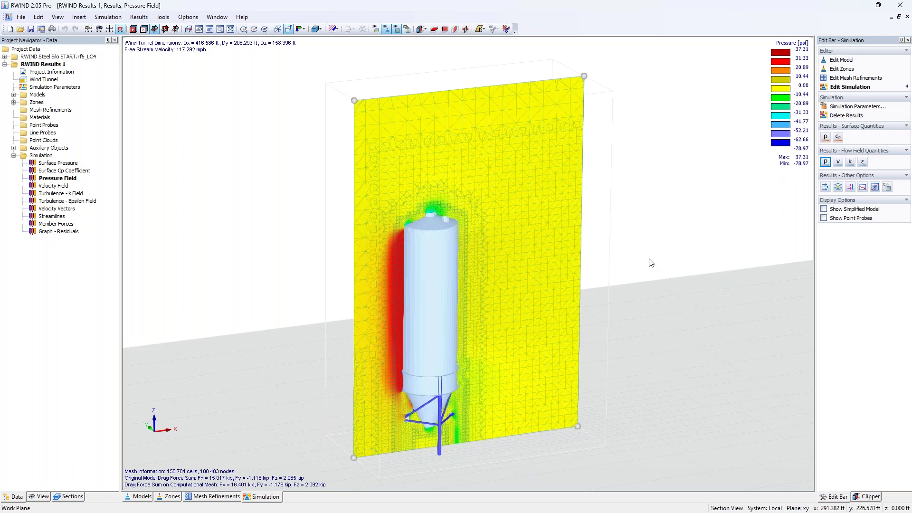
drag(369, 103, 349, 96)
ctrl+middle_drag(652, 214, 525, 180)
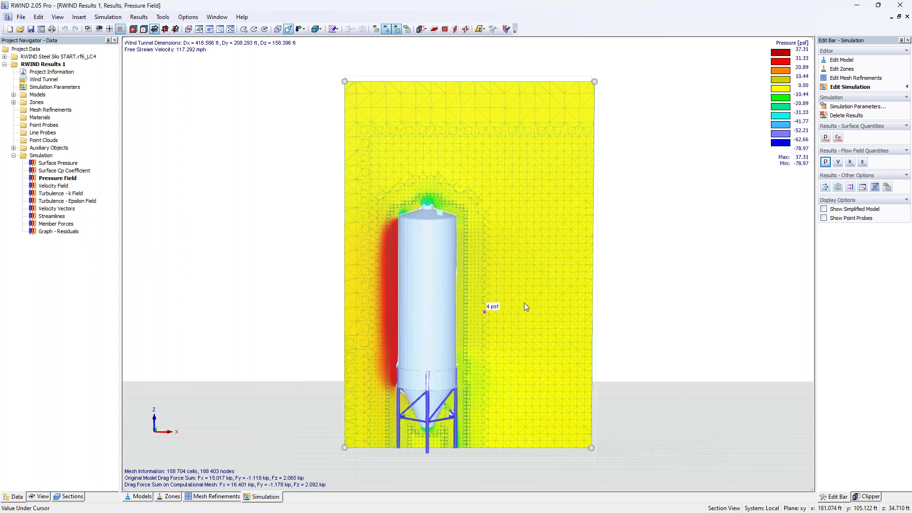
Switch the section plane to the velocity field (0.000 to 176.656 mph).
click(838, 163)
middle_drag(652, 328, 710, 275)
scroll(646, 309, up, 3)
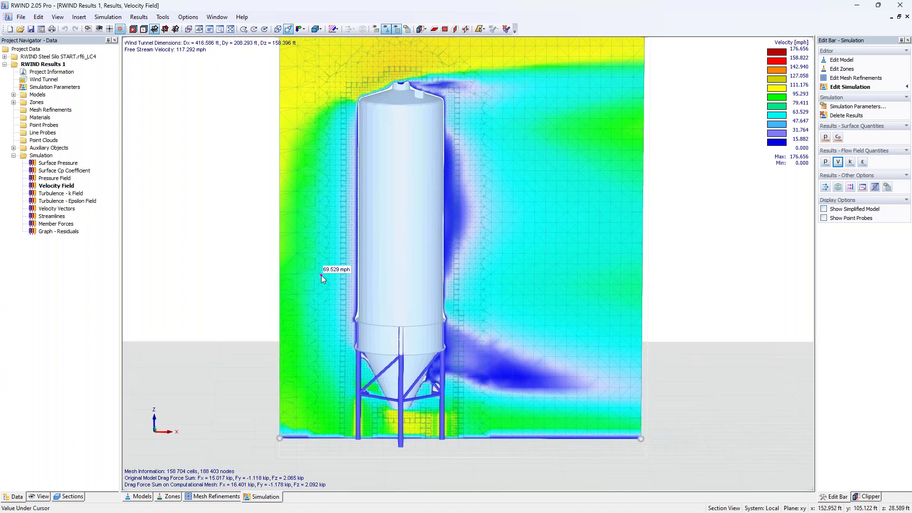
Show the turbulence kinetic energy field, then the turbulence epsilon field (0.09 to 273143.18 ft²/s³).
click(851, 162)
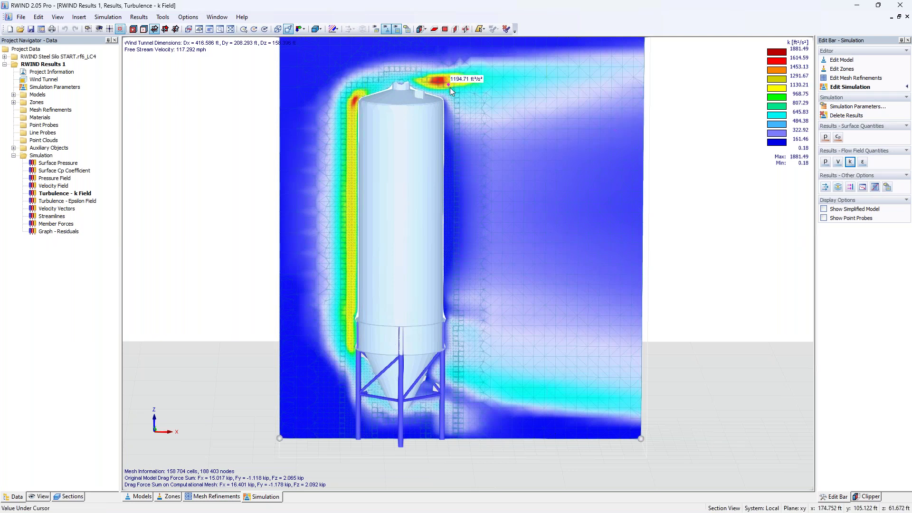
click(862, 162)
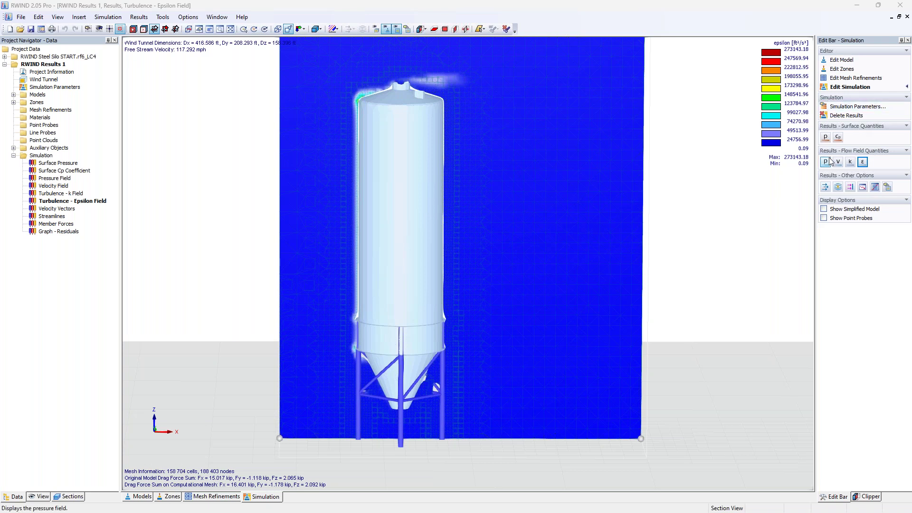
Display velocity vectors around the silo and zoom in on the lower vortex.
click(825, 188)
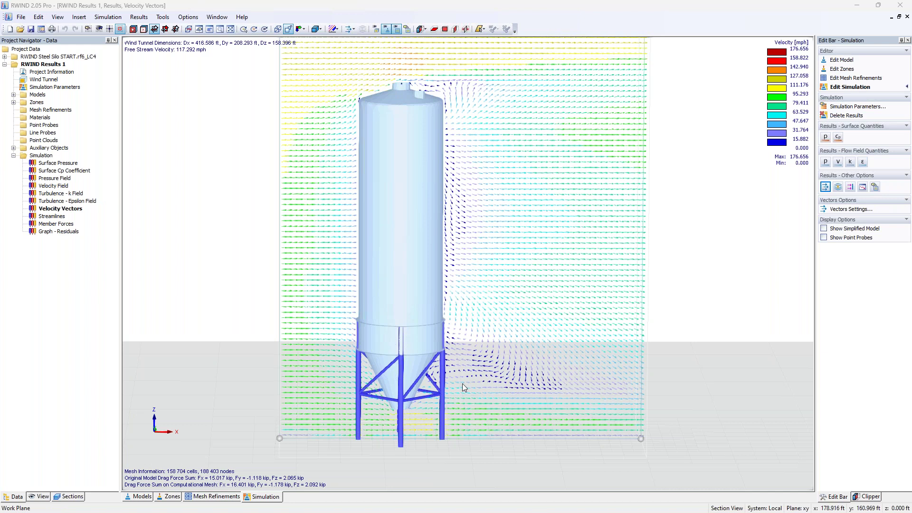
scroll(457, 382, up, 3)
scroll(456, 381, up, 3)
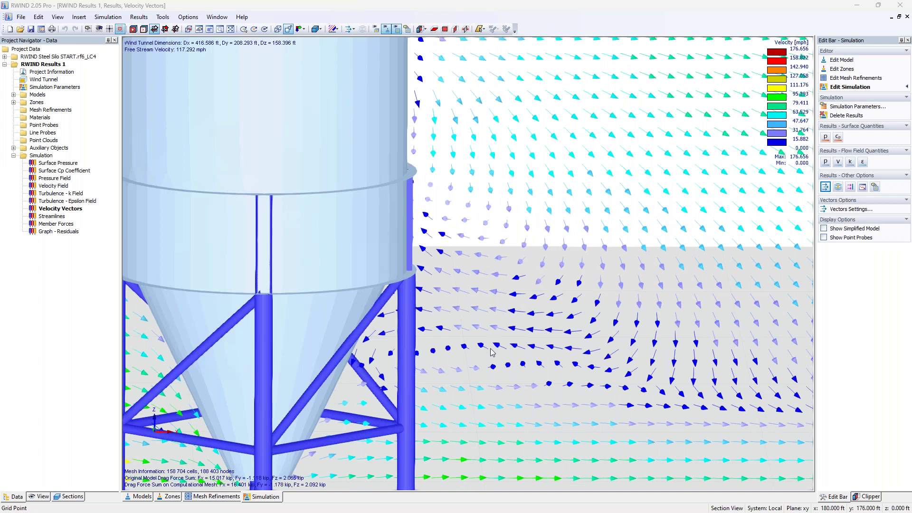
scroll(491, 351, down, 5)
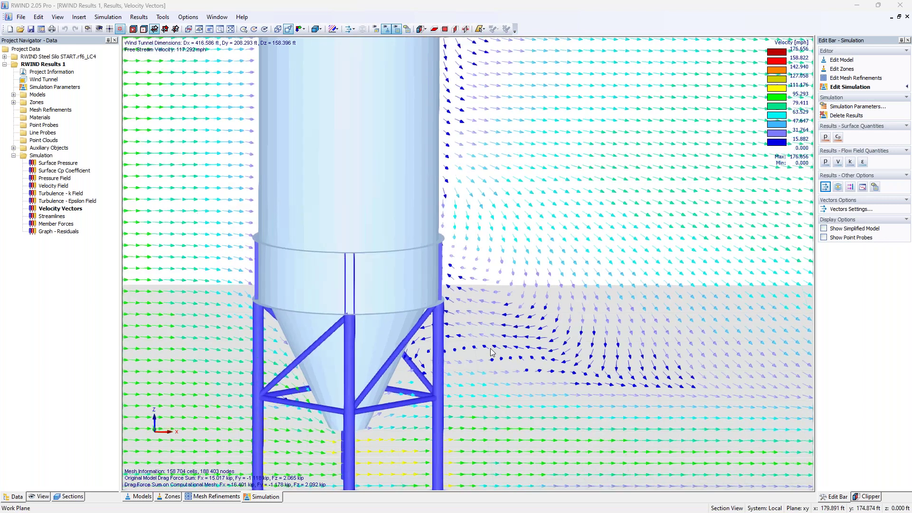
middle_drag(533, 337, 589, 401)
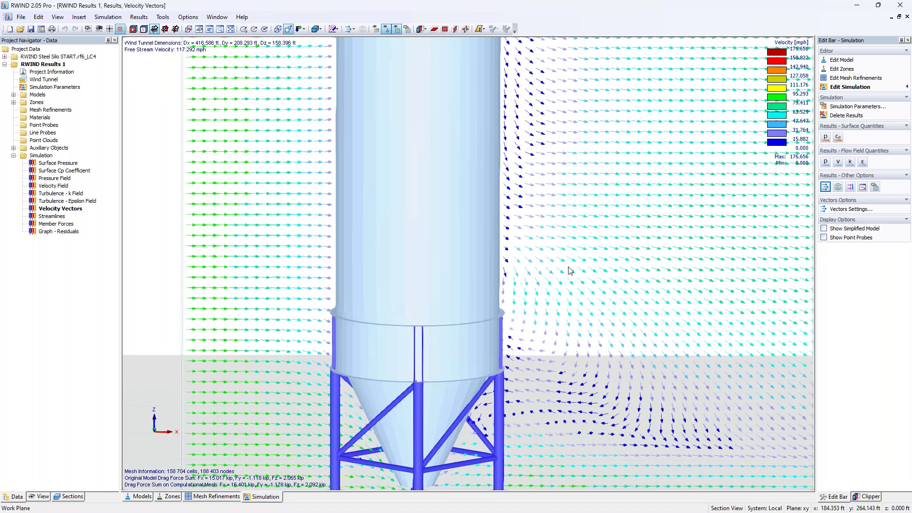
Show streamlines around the whole silo and open Streamlines Settings (3D Box, 200 points).
click(838, 187)
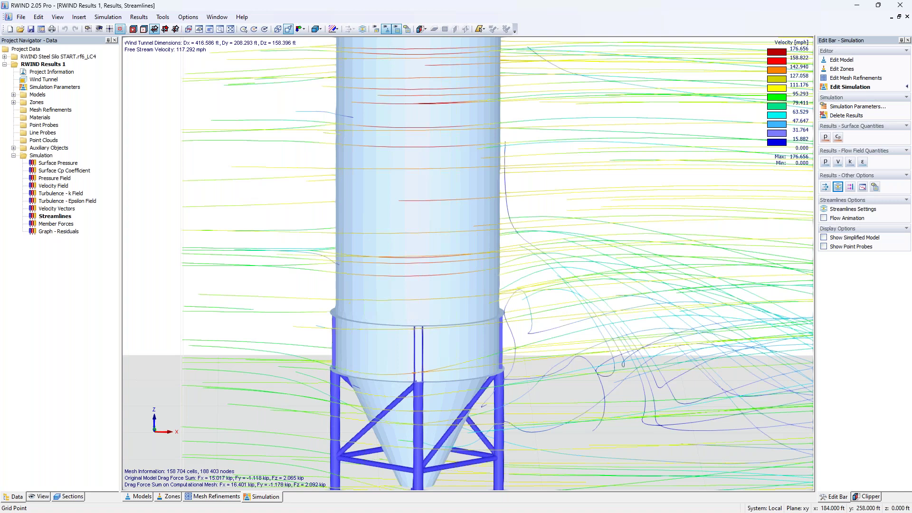
scroll(560, 274, down, 5)
middle_drag(558, 274, 656, 310)
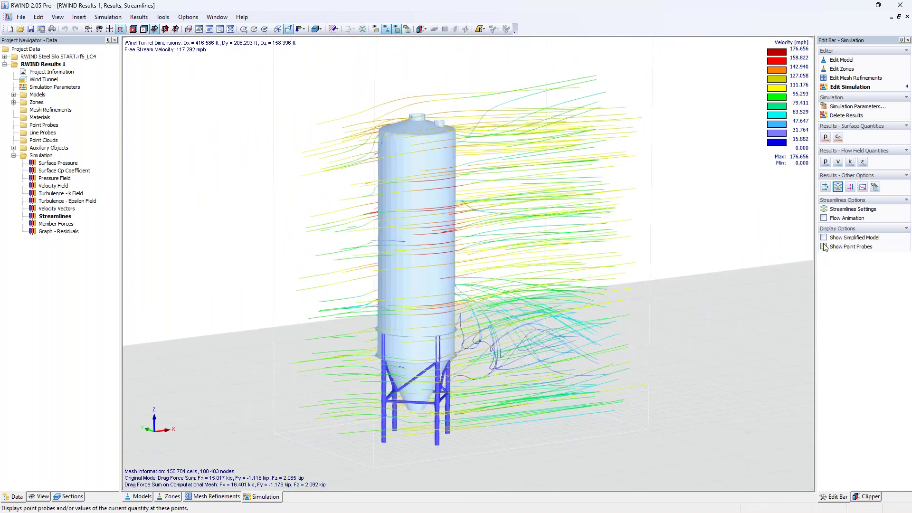
click(834, 209)
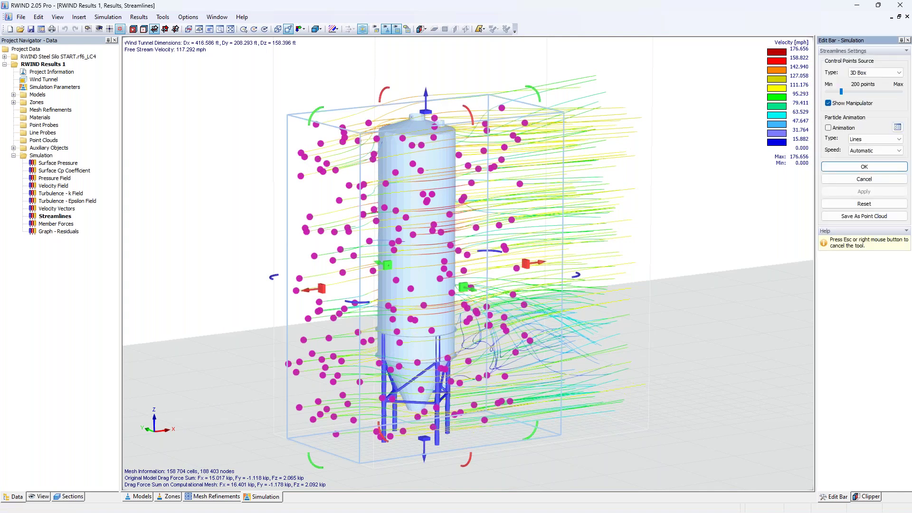
Keep the 3D Box source, narrow the box around the silo and raise it, then apply.
click(872, 73)
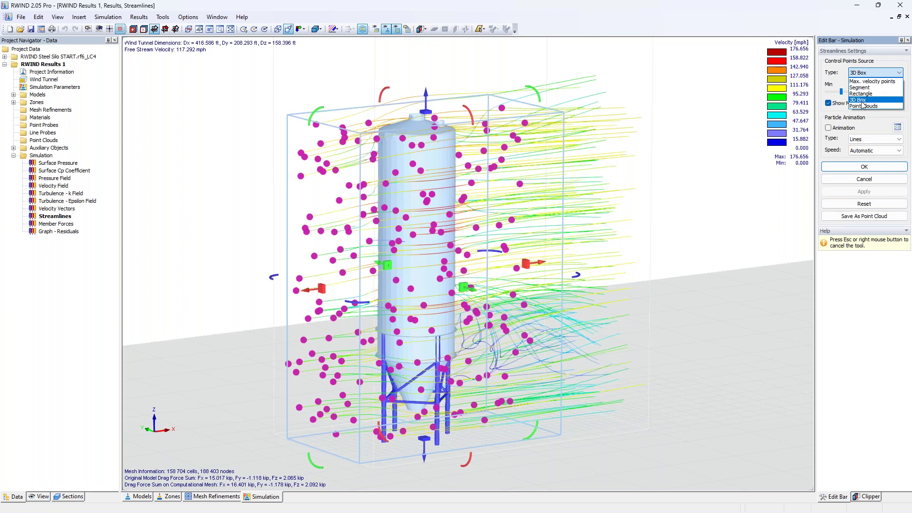
click(686, 225)
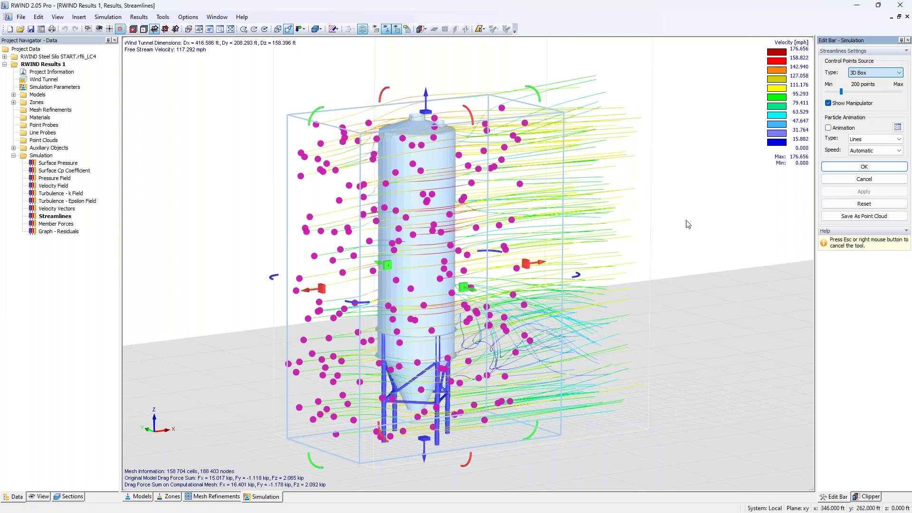
mouse_move(560, 300)
ctrl+middle_down()
mouse_move(678, 297)
mouse_move(558, 290)
ctrl+middle_up()
drag(543, 281, 508, 279)
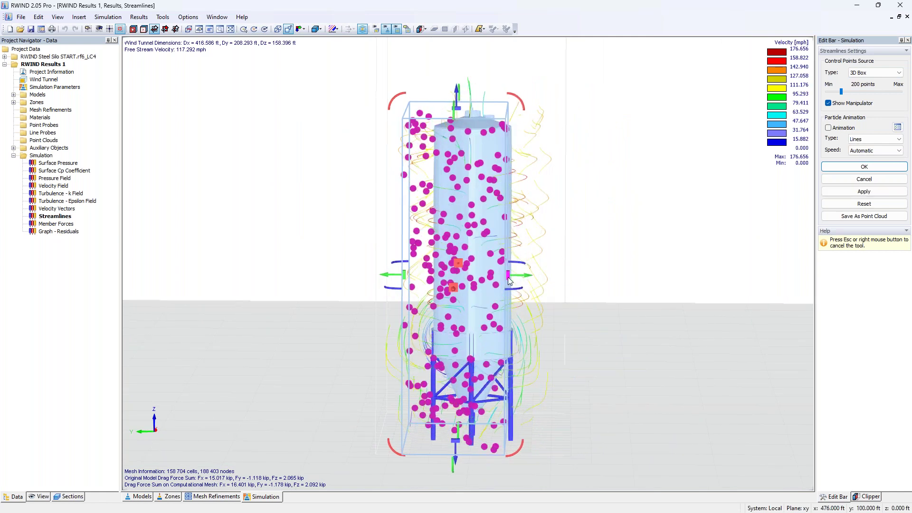
drag(418, 280, 457, 279)
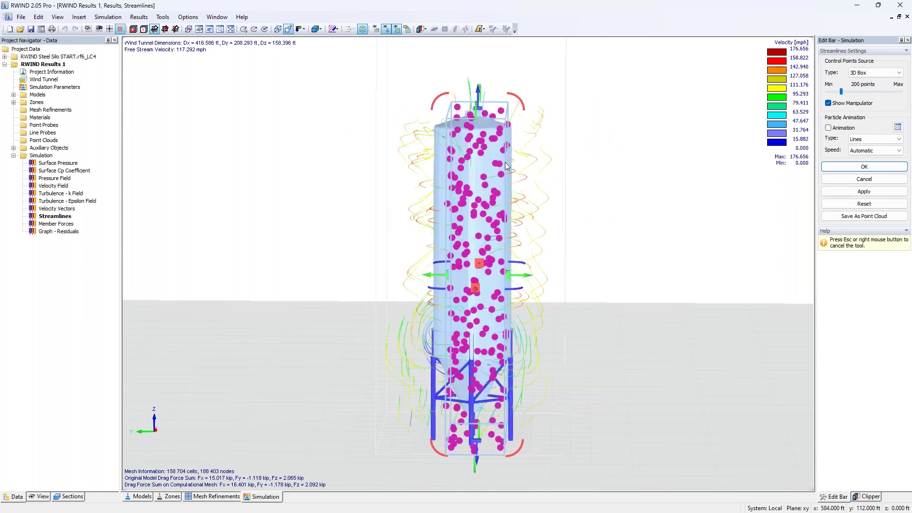
drag(481, 110, 476, 76)
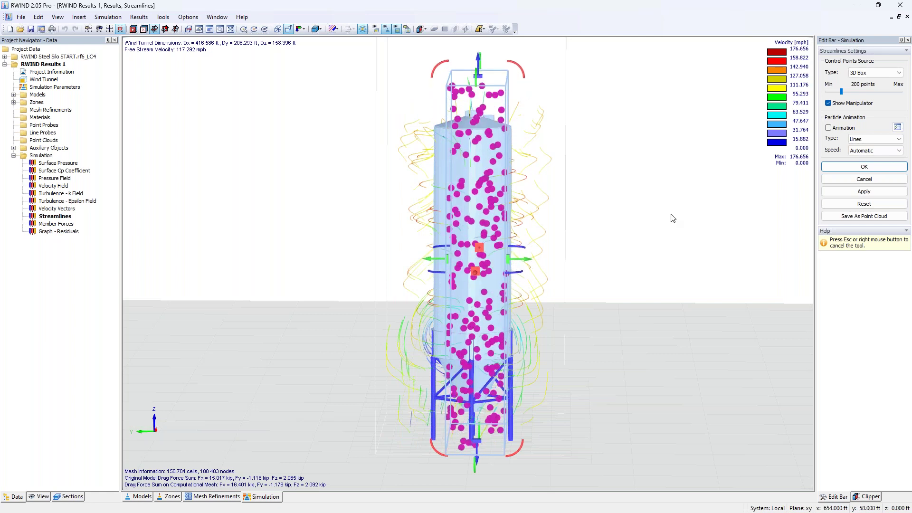
click(838, 166)
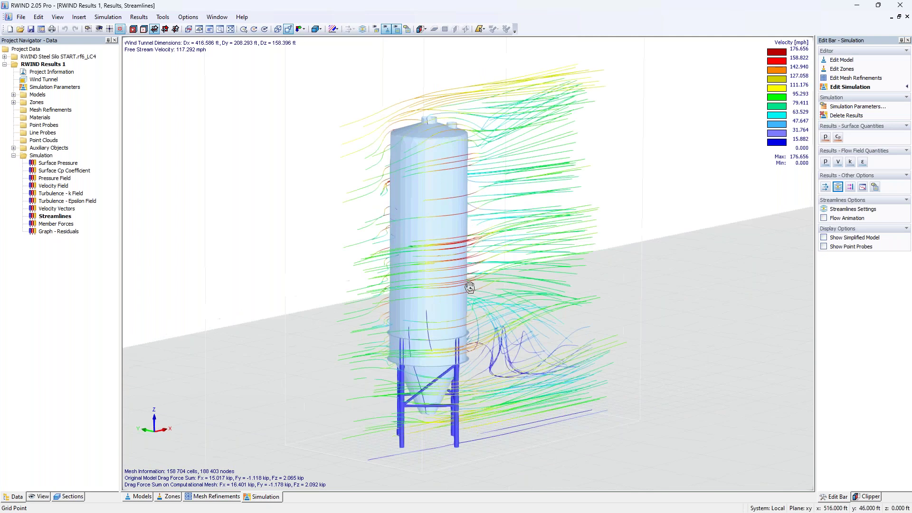
Animate the streamlines, orbit to watch them, then stop the flow animation.
click(824, 218)
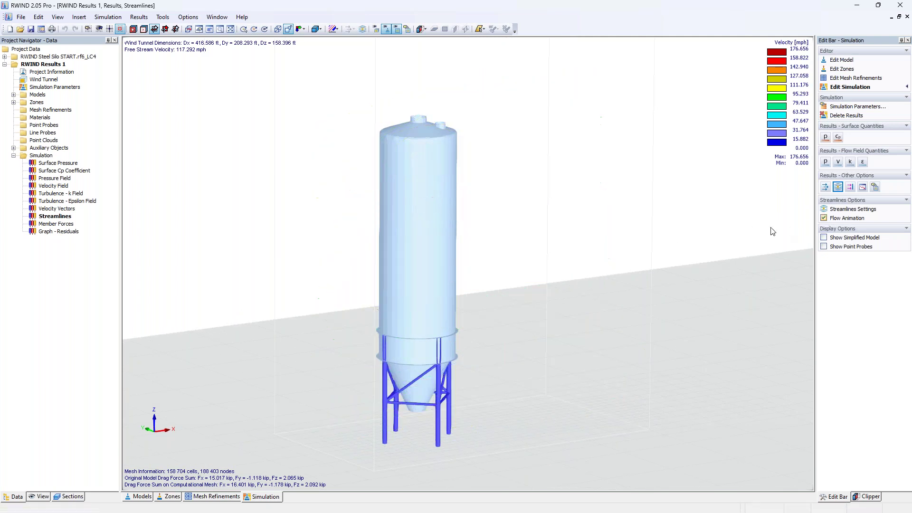
scroll(469, 387, up, 3)
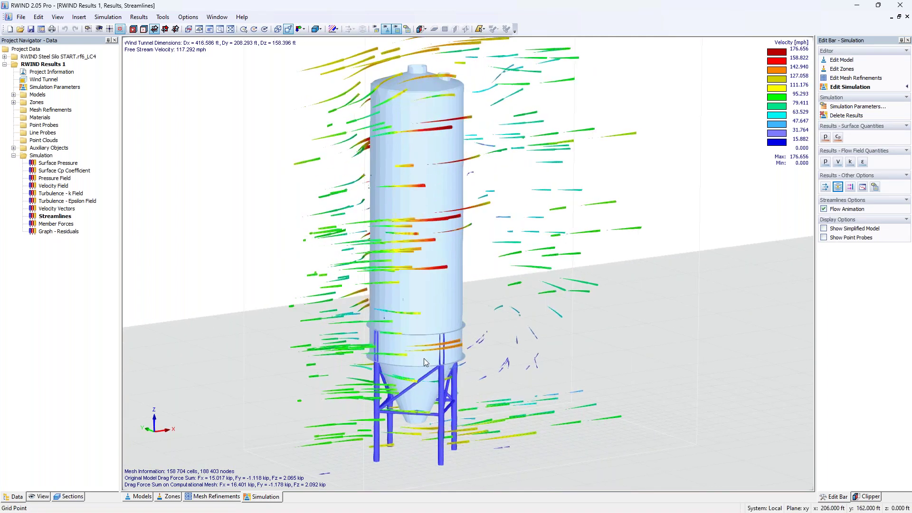
ctrl+middle_drag(509, 362, 456, 387)
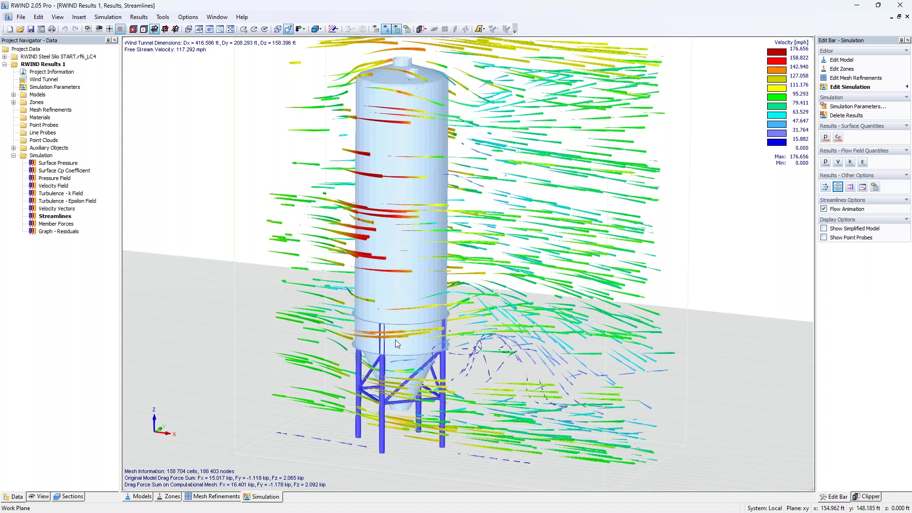
click(163, 16)
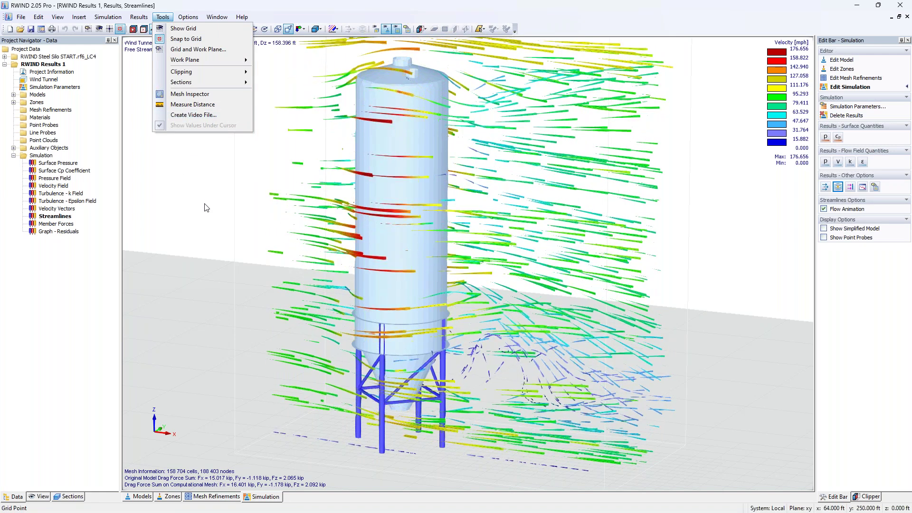
click(205, 207)
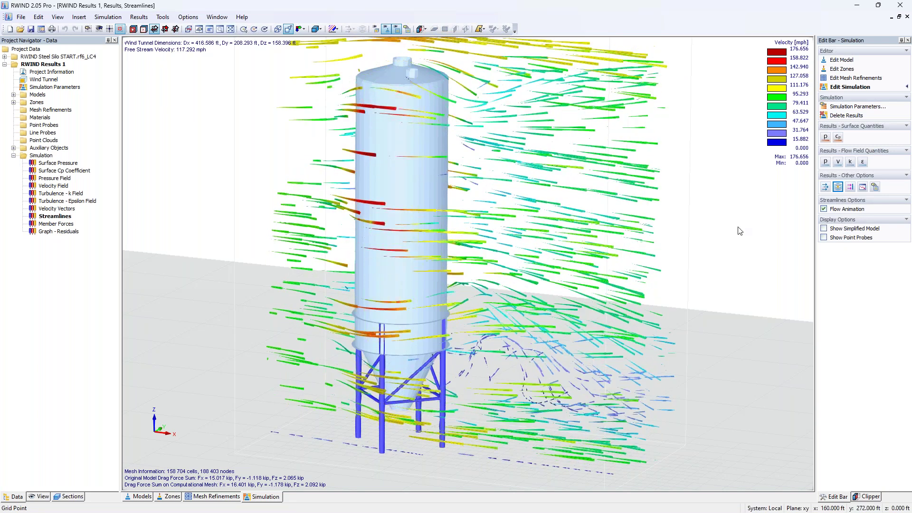
click(824, 209)
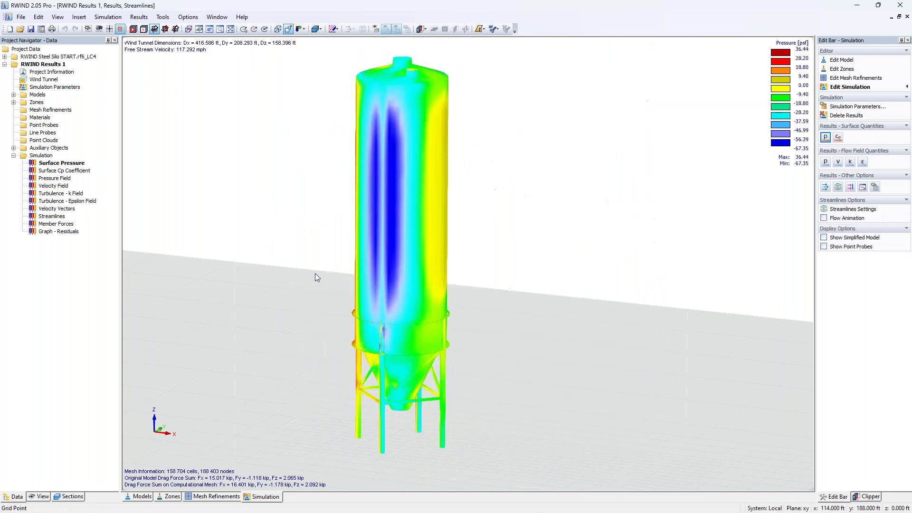
Bring the windward side into view and start a new point probe set graphically.
ctrl+middle_drag(257, 319, 611, 325)
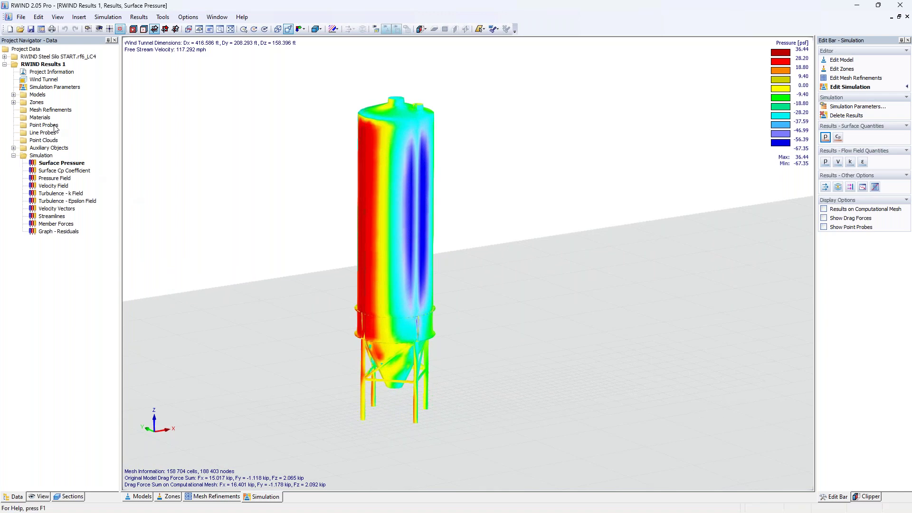
middle_drag(286, 261, 374, 260)
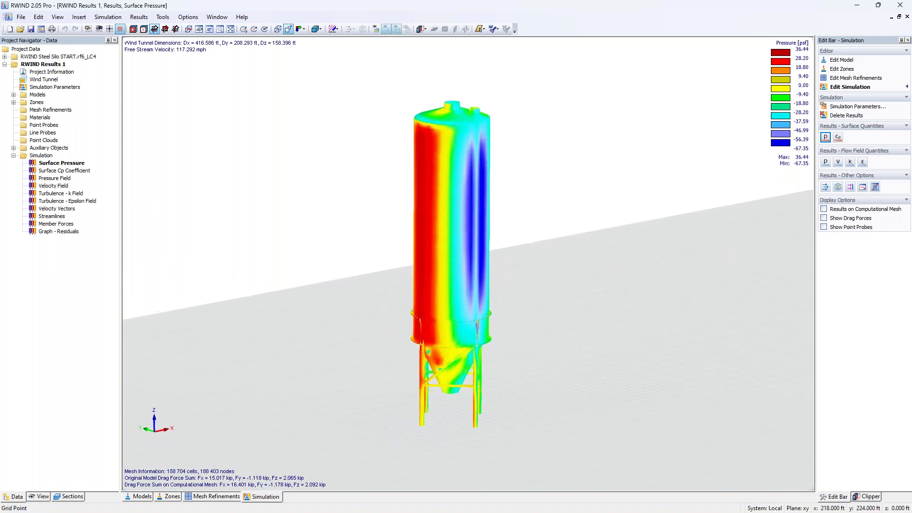
right_click(53, 127)
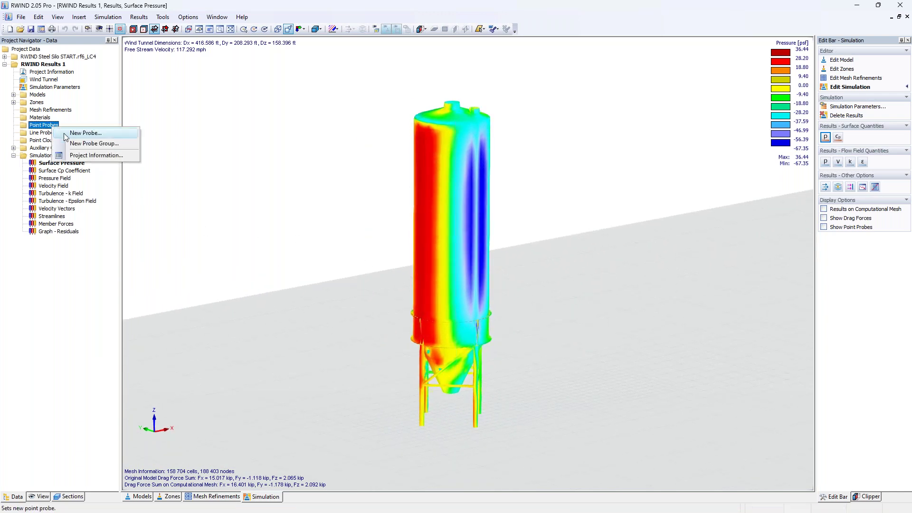
click(81, 131)
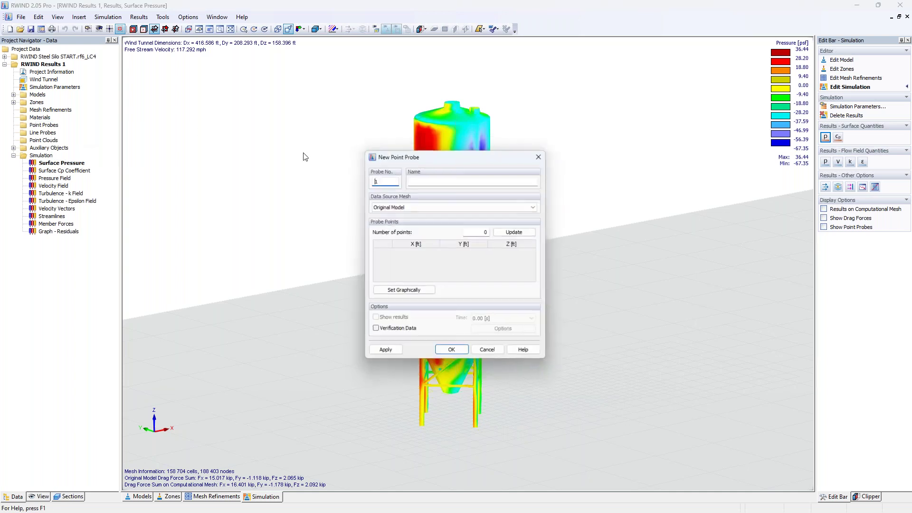
click(403, 290)
Place six probe points on the silo's sides, top and lower cone.
click(426, 302)
click(424, 235)
click(429, 138)
click(442, 112)
click(424, 363)
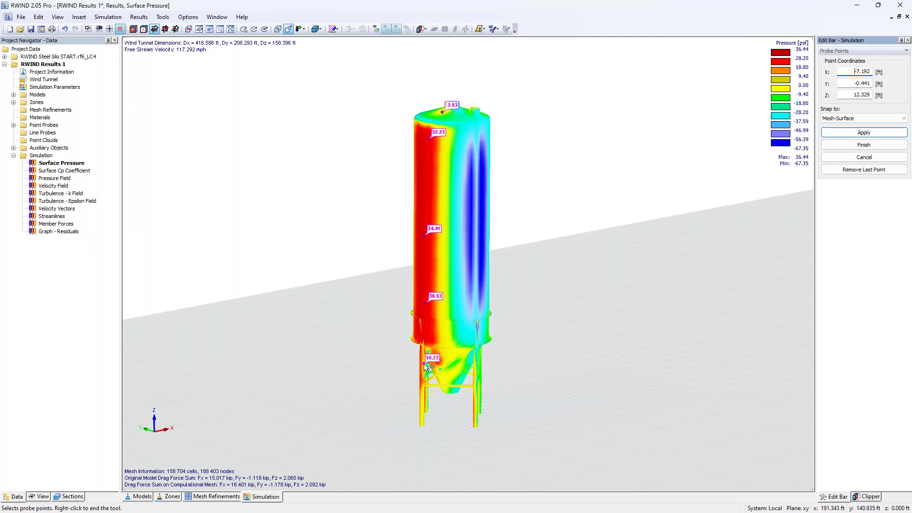
middle_drag(582, 322, 499, 320)
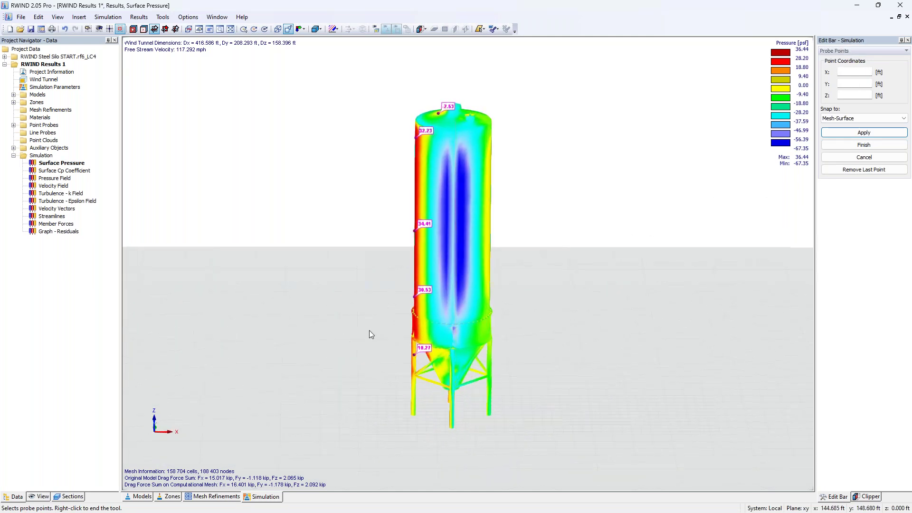
click(487, 239)
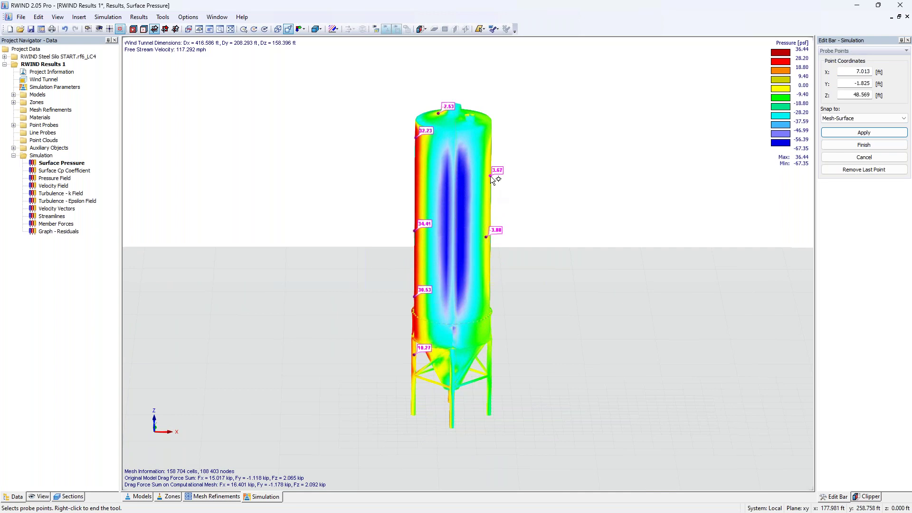
right_click(522, 159)
Inspect the probe points and show their surface Cp values, such as 0.916 and 0.979.
middle_drag(331, 224, 598, 275)
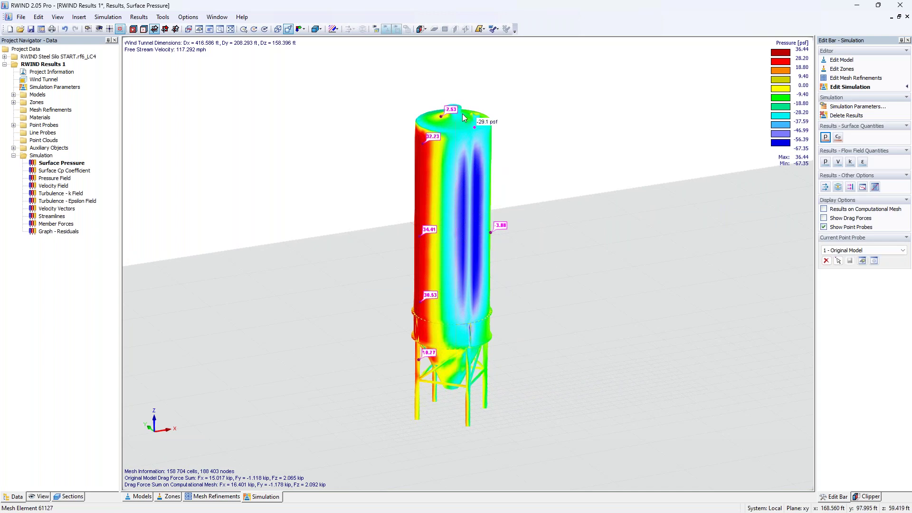
right_click(553, 135)
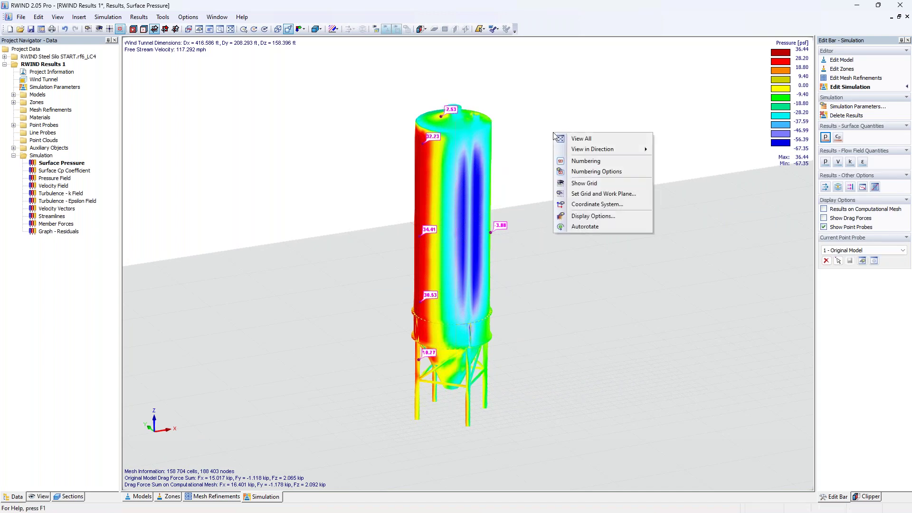
click(588, 112)
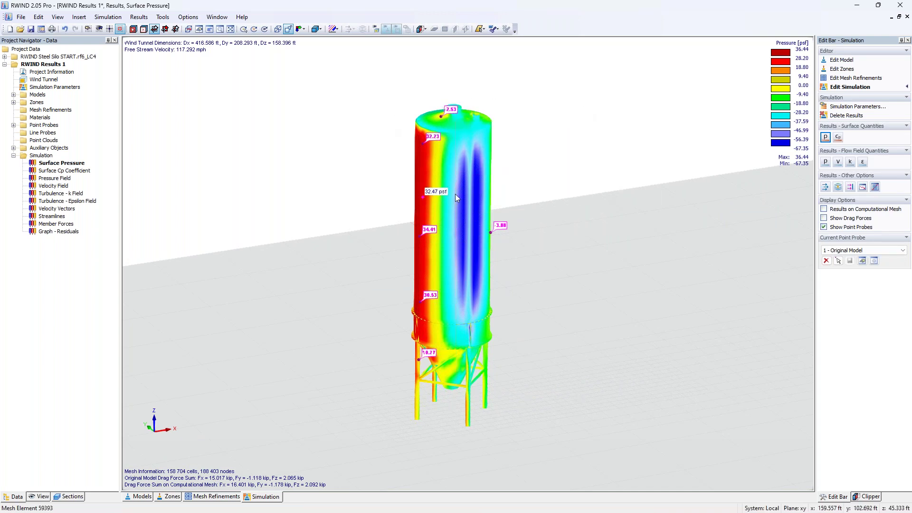
scroll(412, 278, up, 3)
scroll(412, 276, down, 1)
click(839, 138)
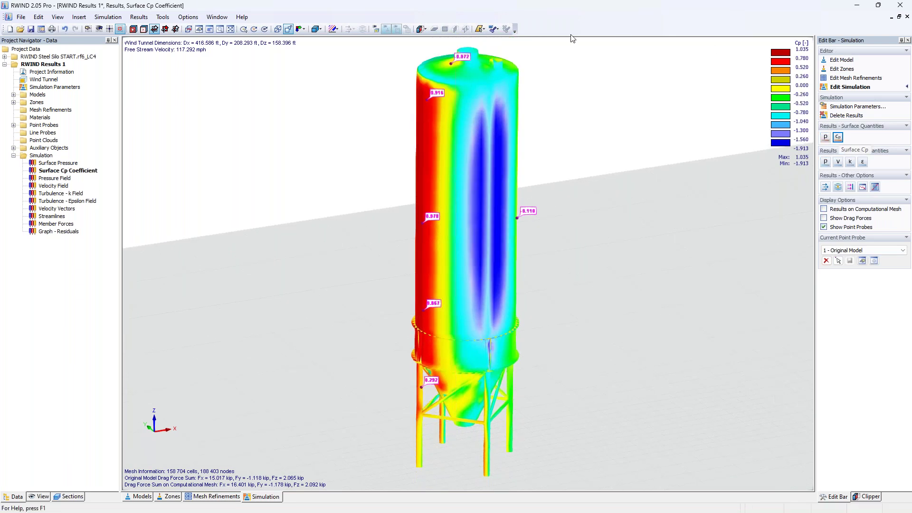
Attempt a new line probe set graphically, dismiss the warning and close the dialog.
click(13, 125)
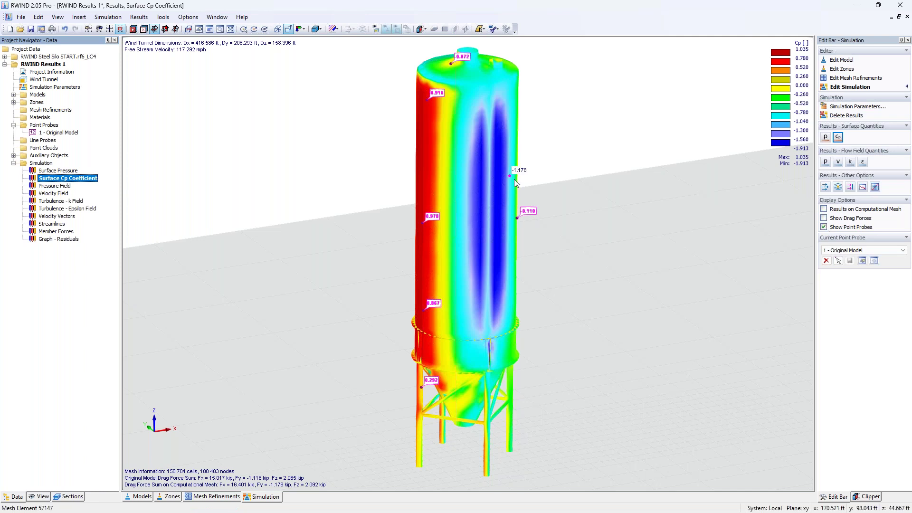
right_click(42, 141)
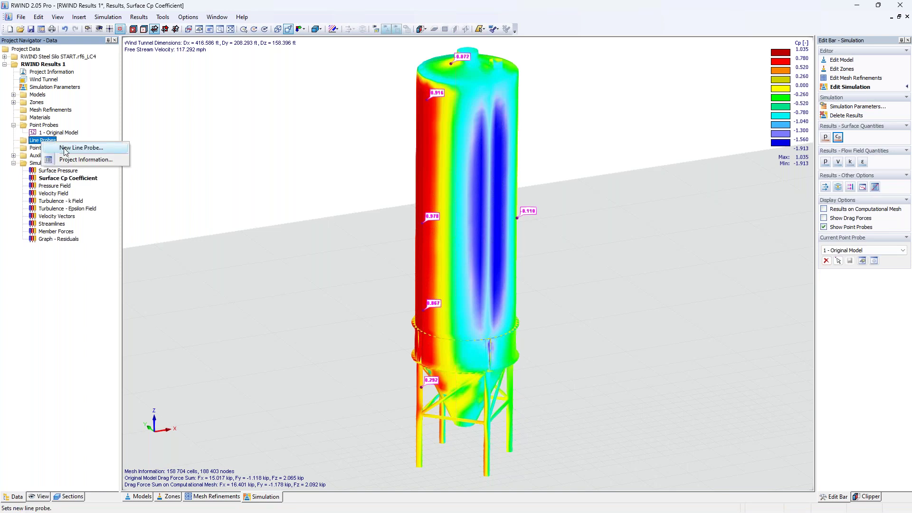
click(66, 151)
click(416, 292)
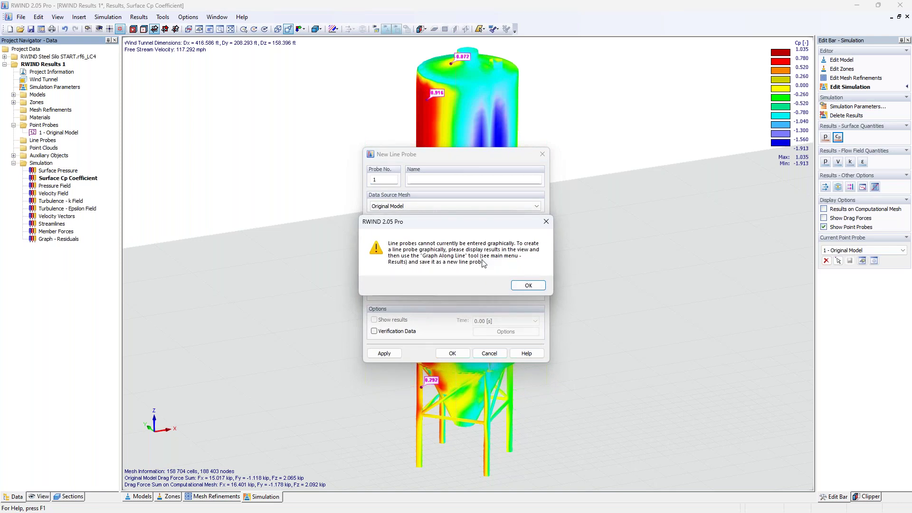
click(546, 221)
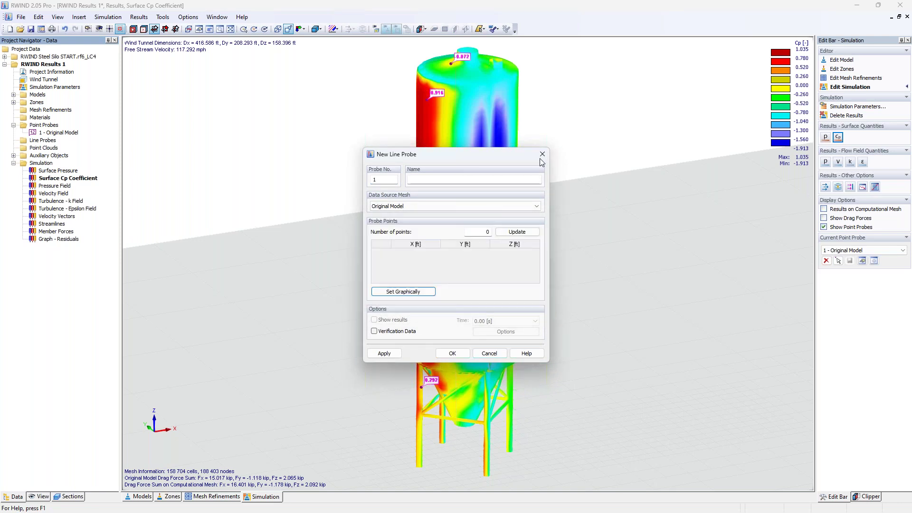
click(541, 157)
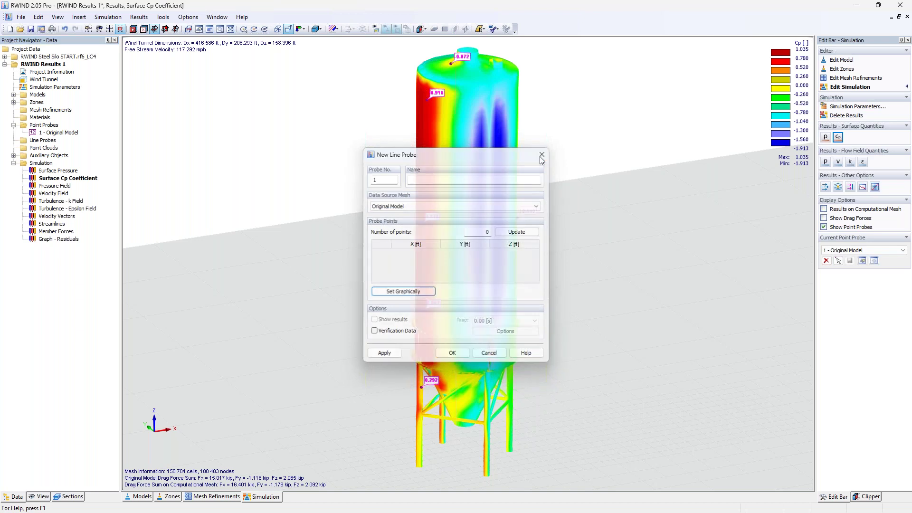
Draw a vertical line up the silo's windward side and graph Cp along it.
click(874, 187)
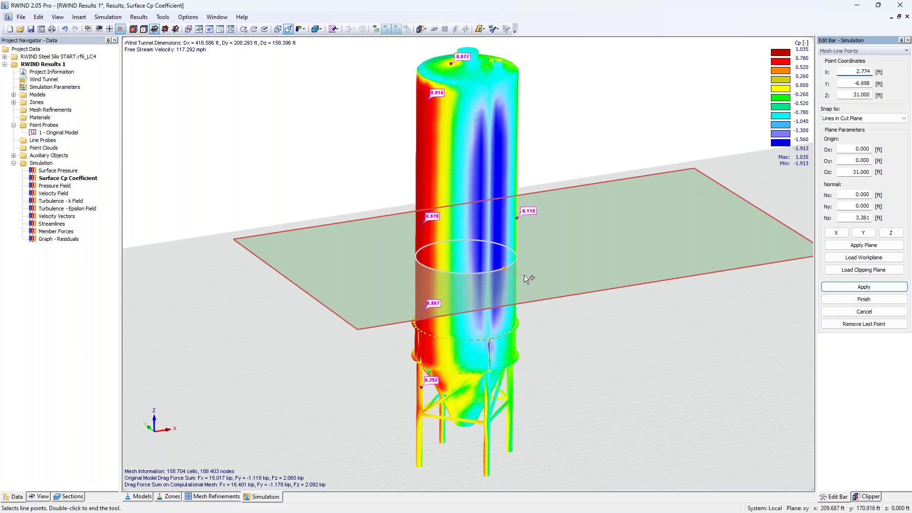
click(862, 233)
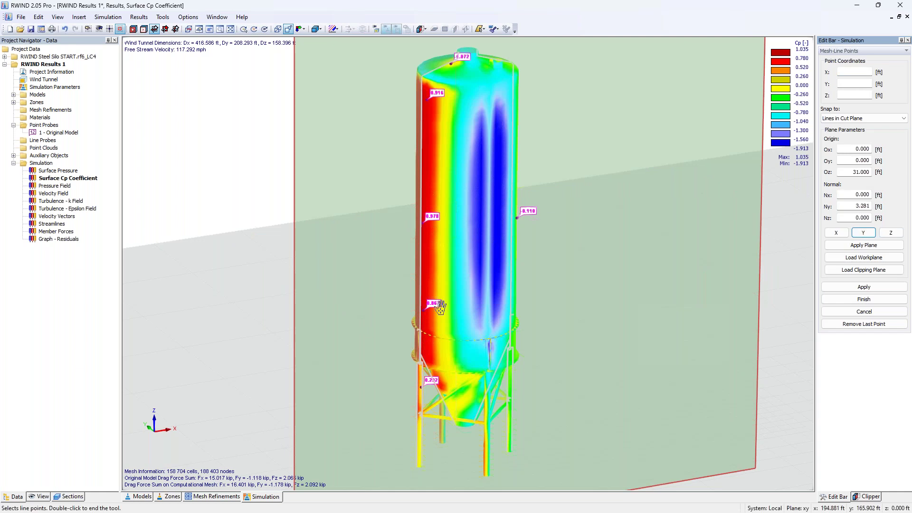
click(420, 355)
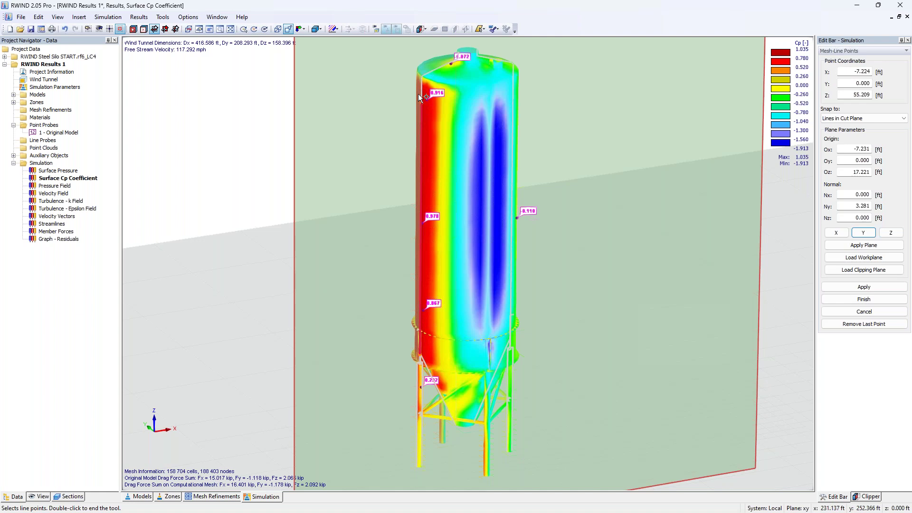
click(421, 78)
double_click(460, 55)
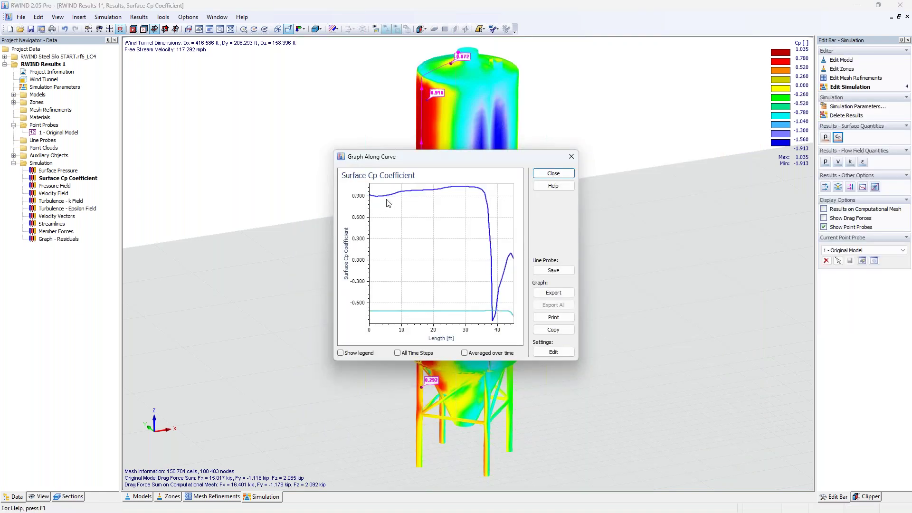
Plot surface pressure along the curve and save it as Line Probe 1.
click(825, 137)
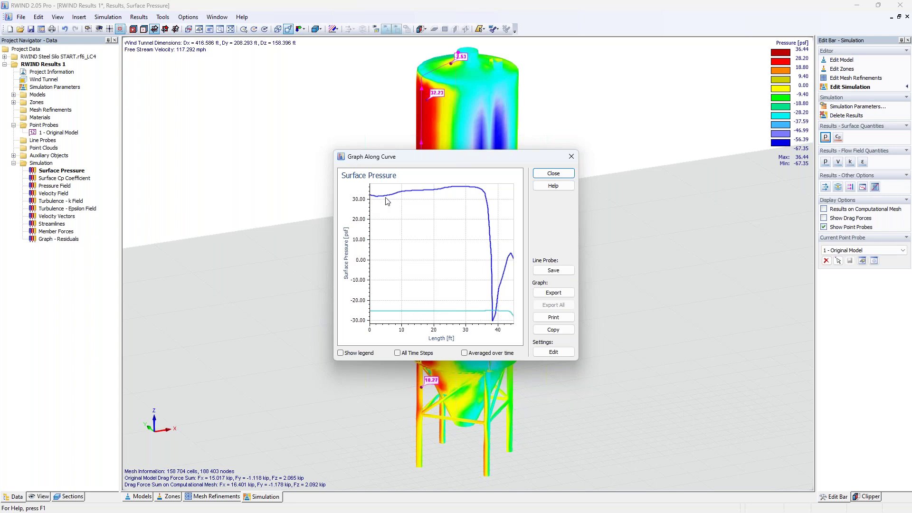
drag(465, 158, 633, 168)
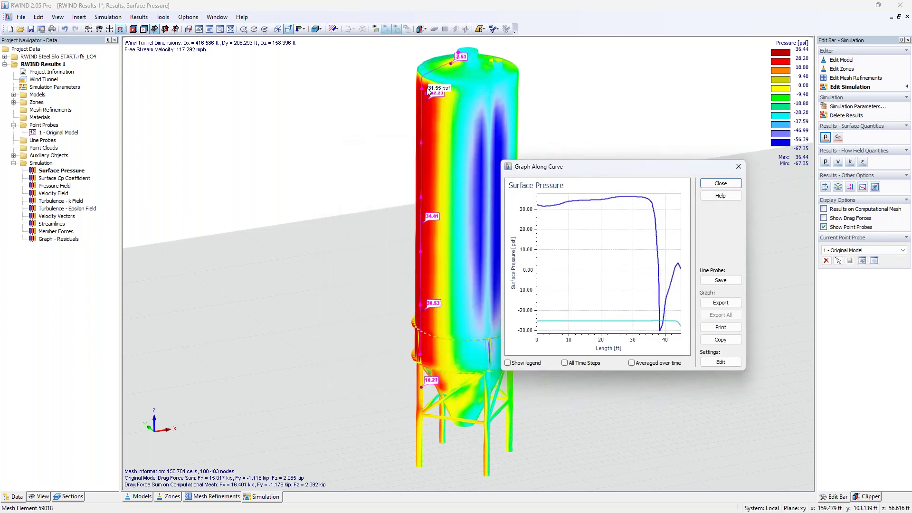
click(716, 281)
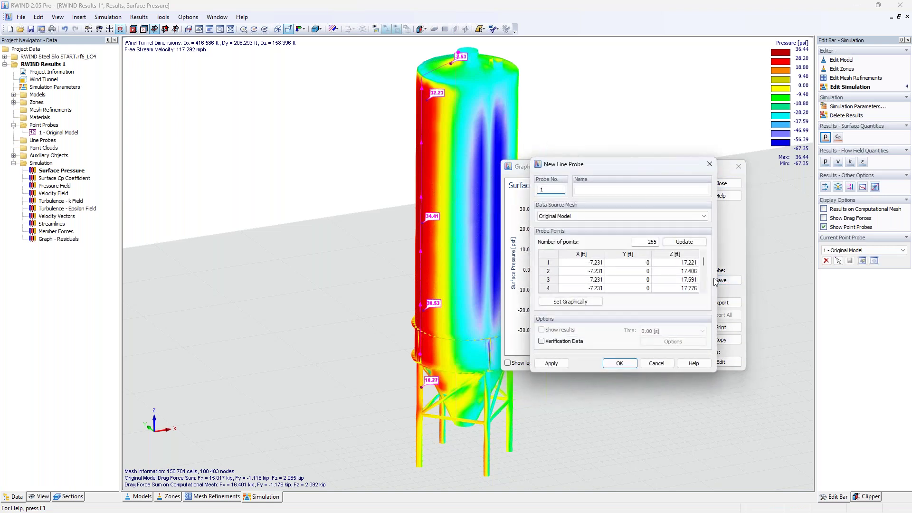
click(618, 363)
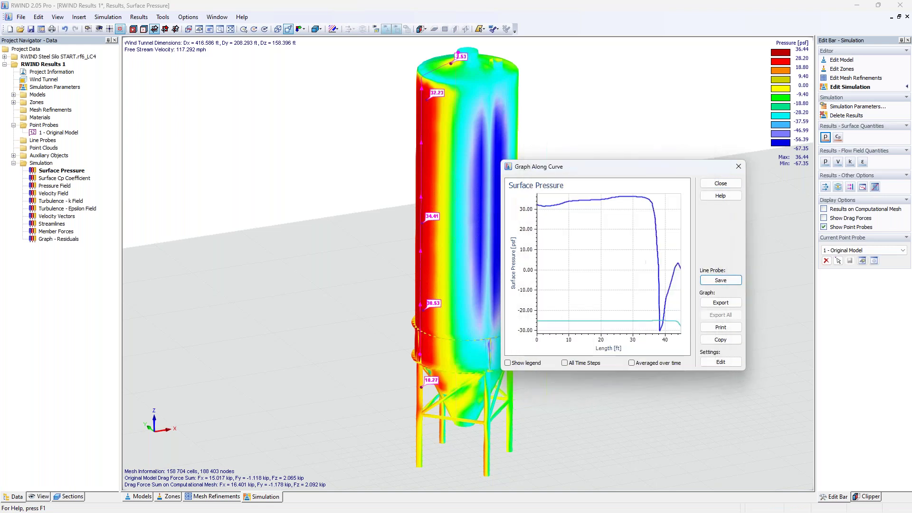
Close the graph and expand Line Probes to reveal Line Probe 1 - Original Model.
click(738, 166)
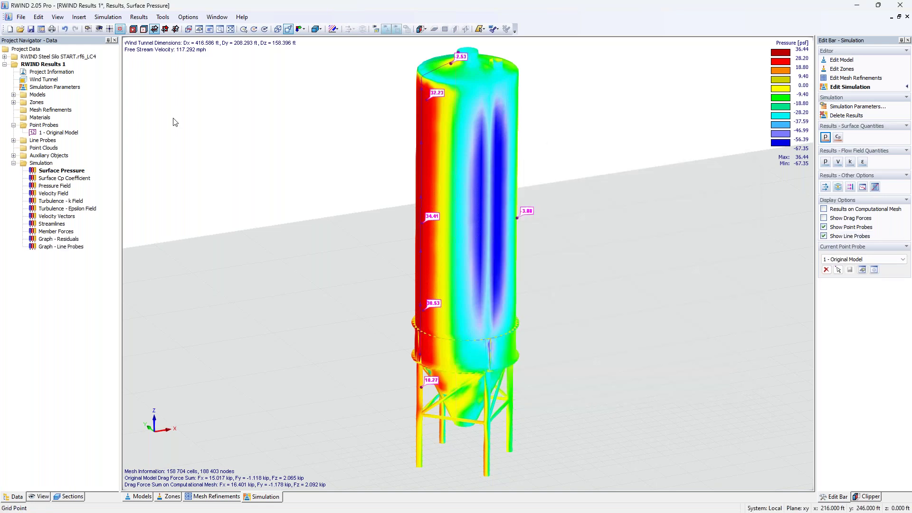
click(13, 144)
click(13, 141)
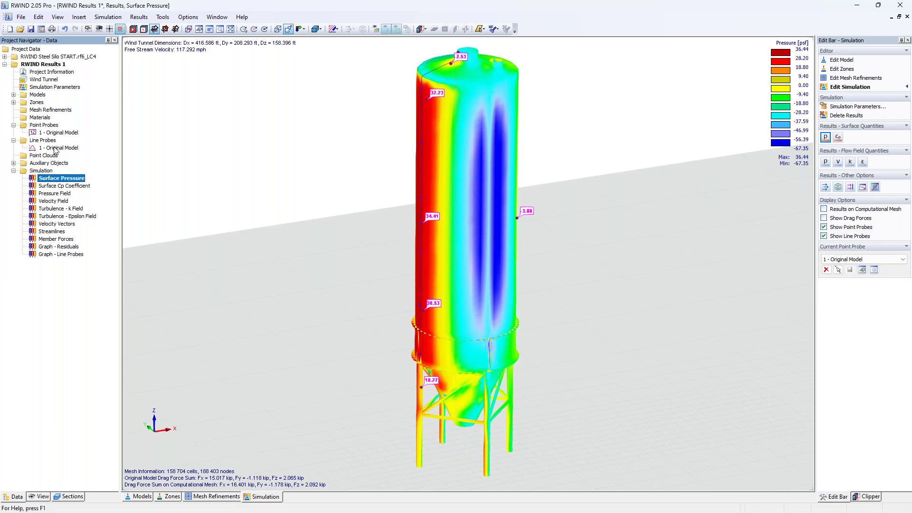
Zoom in on the supporting frame's kip-valued member force arrows and pan across them.
click(34, 497)
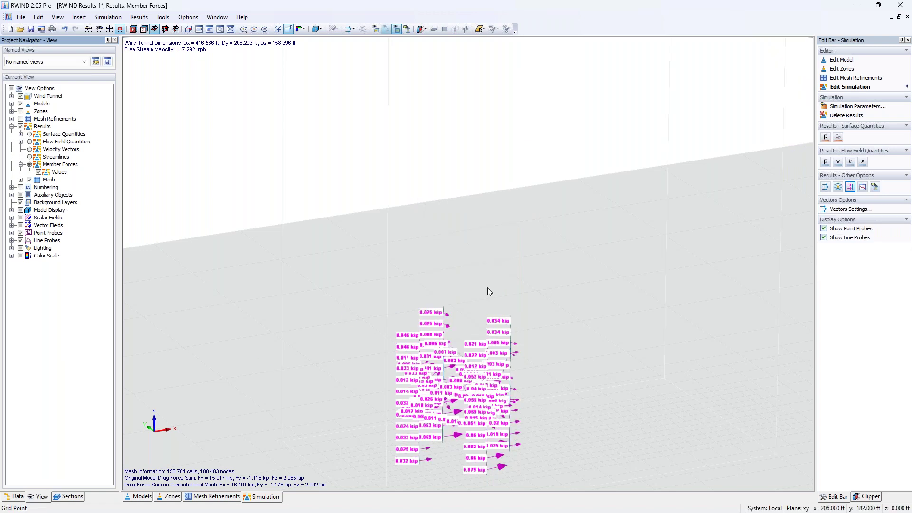
scroll(475, 325, up, 5)
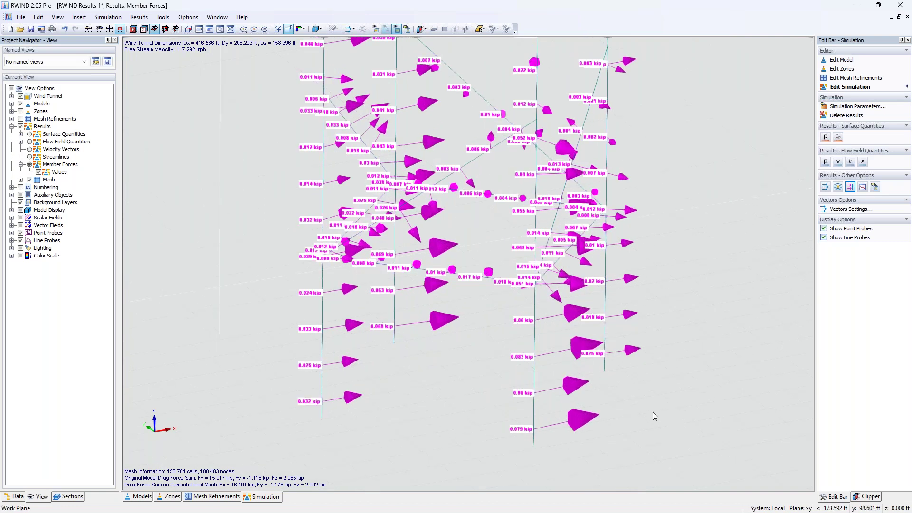
middle_drag(646, 416, 592, 422)
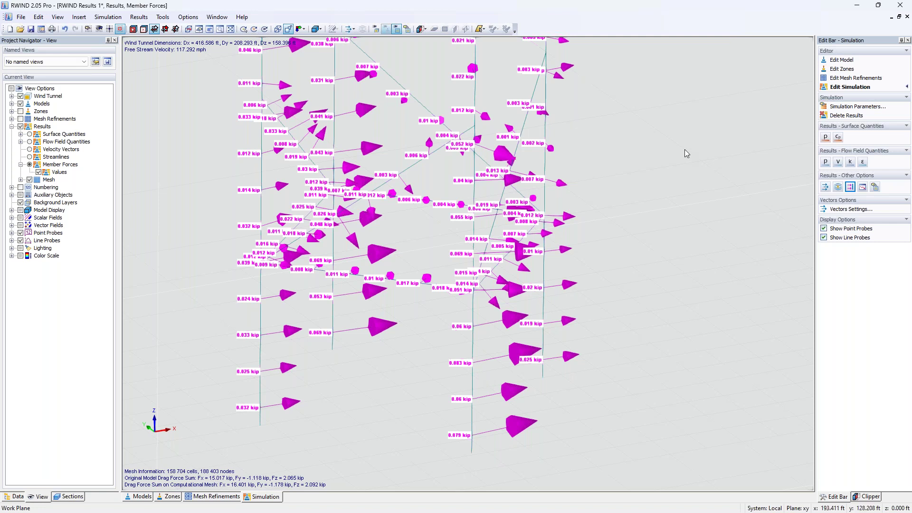
Close RWIND 2.05 Pro and discard the unsaved changes to the wind simulation results.
click(899, 8)
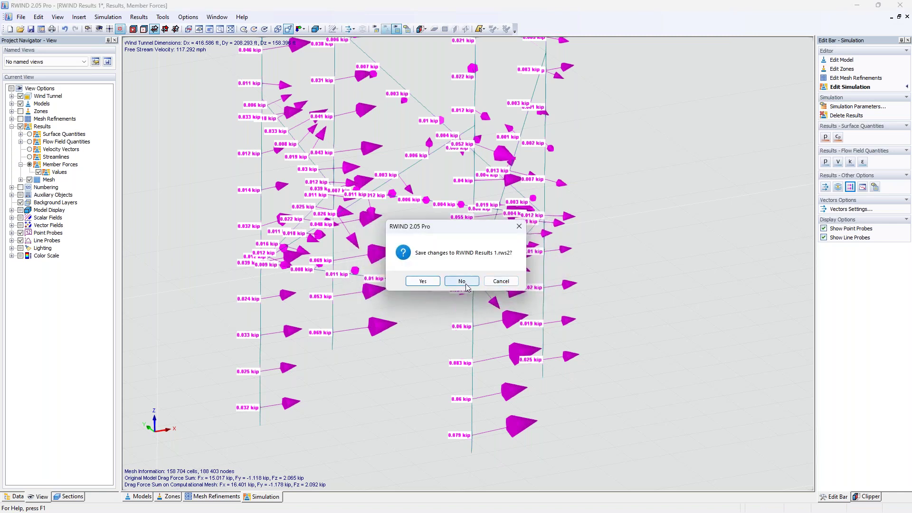
click(461, 282)
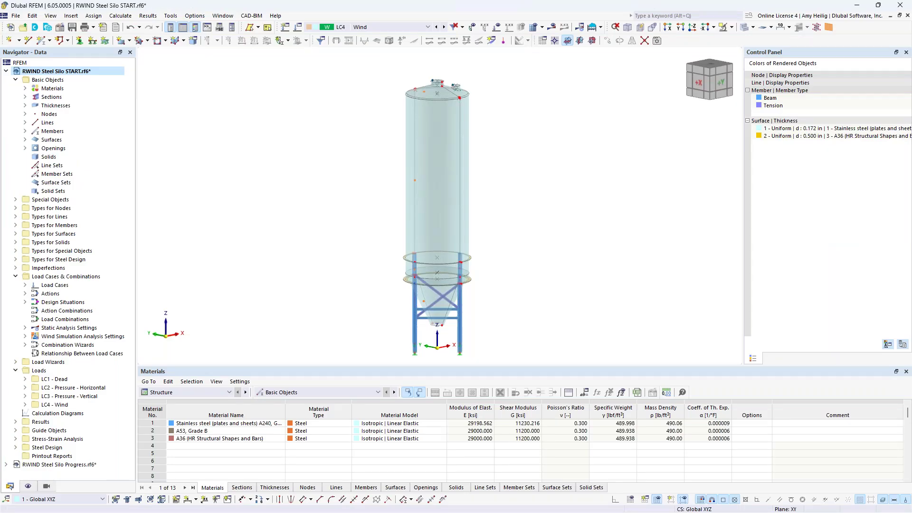
Switch to RWIND Steel Silo Progress.rf6 and show its LC4 Wind displacement results on the silo.
click(222, 16)
click(262, 135)
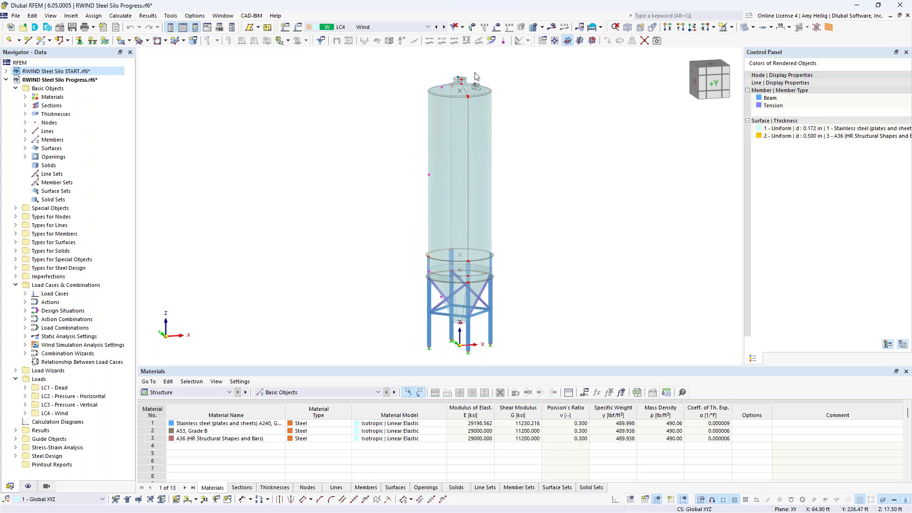
click(553, 29)
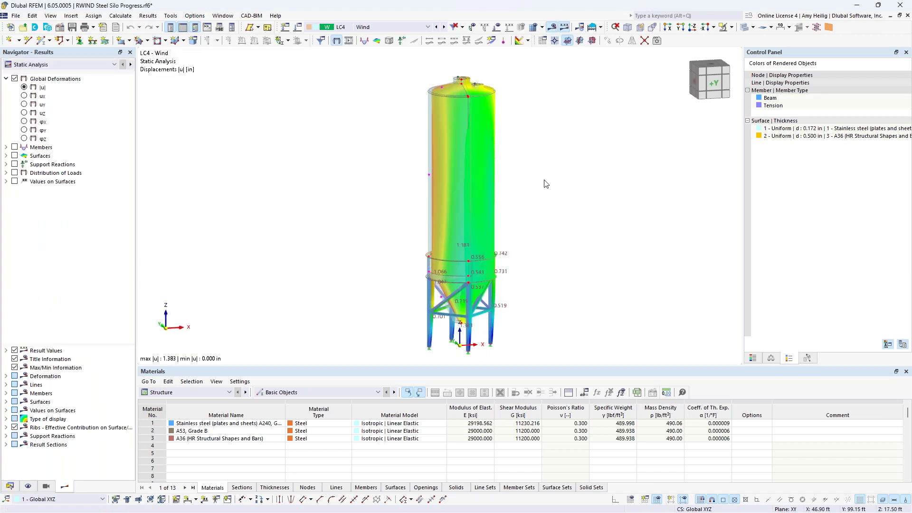
middle_drag(521, 226, 493, 213)
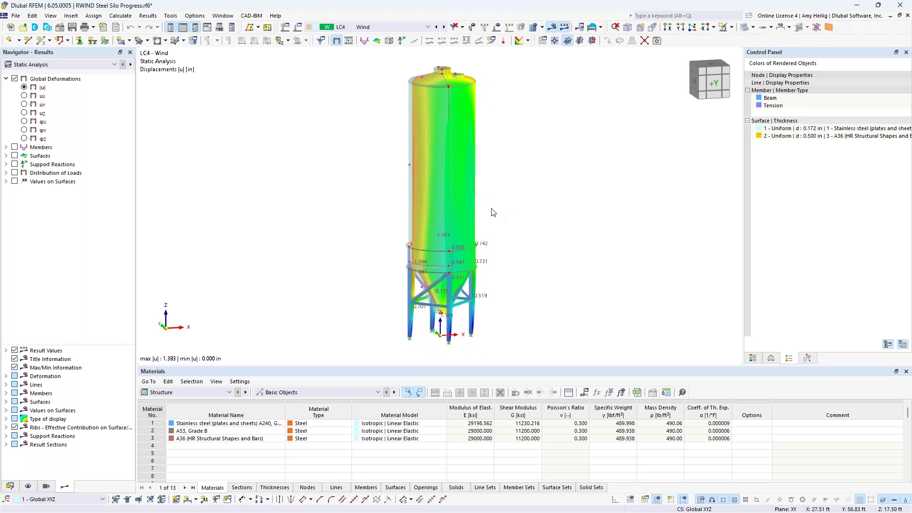
click(105, 64)
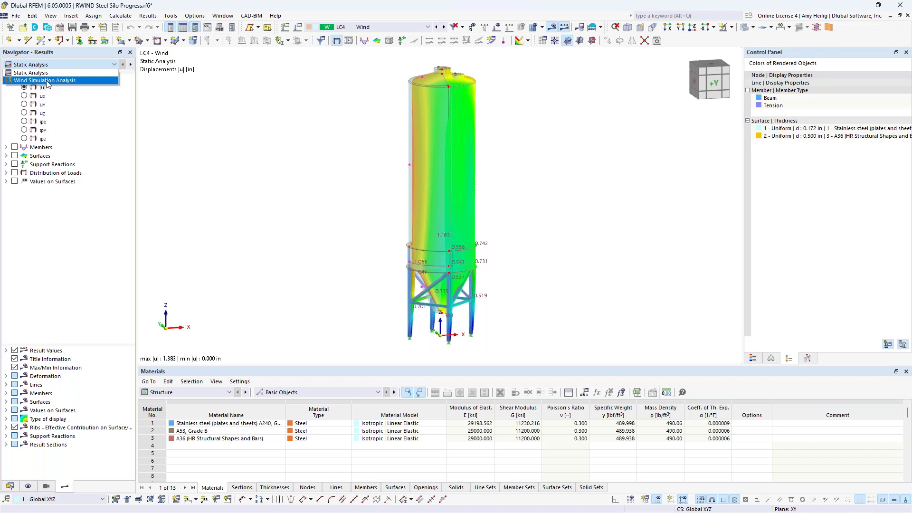
click(47, 81)
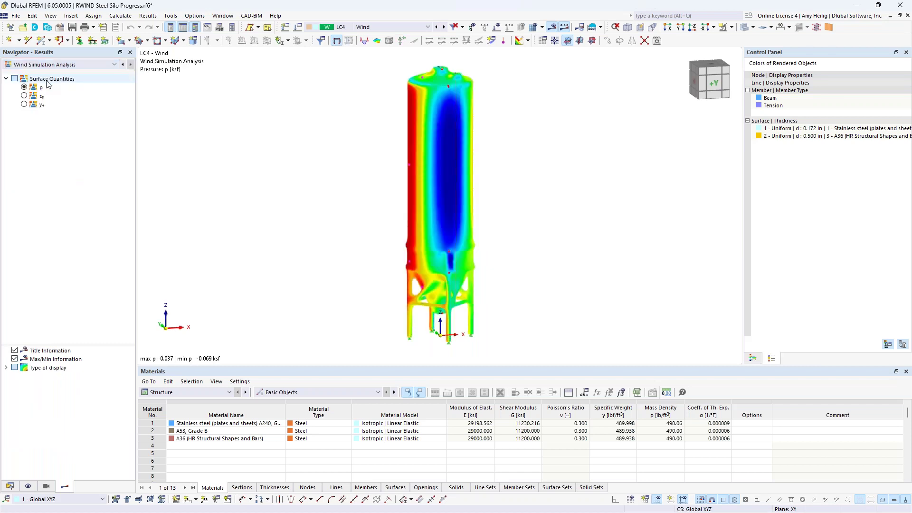
ctrl+middle_drag(334, 259, 418, 258)
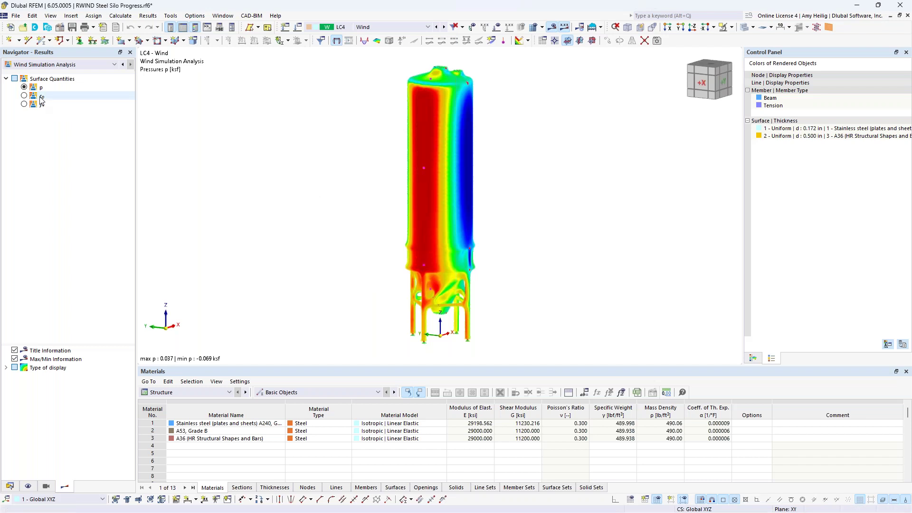
click(47, 65)
click(47, 73)
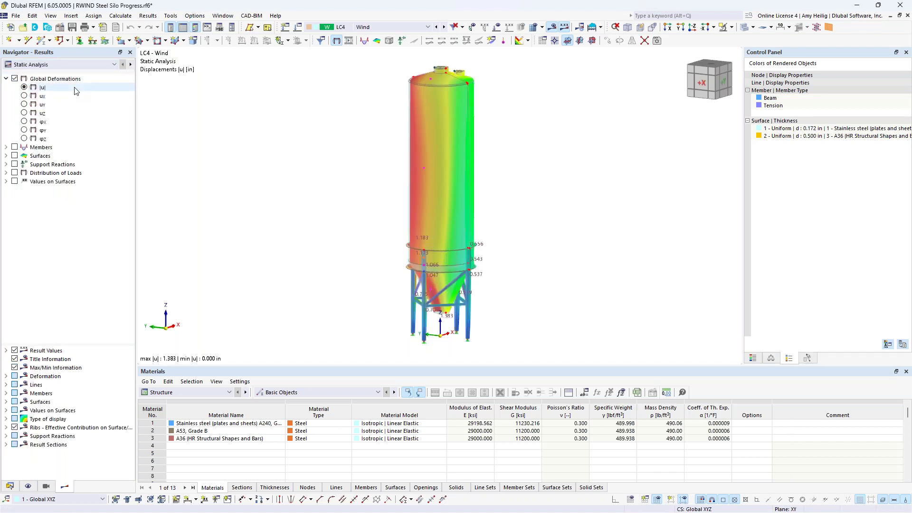
Show the wind loads and turn the view to see the wind tunnel box from the side.
click(509, 27)
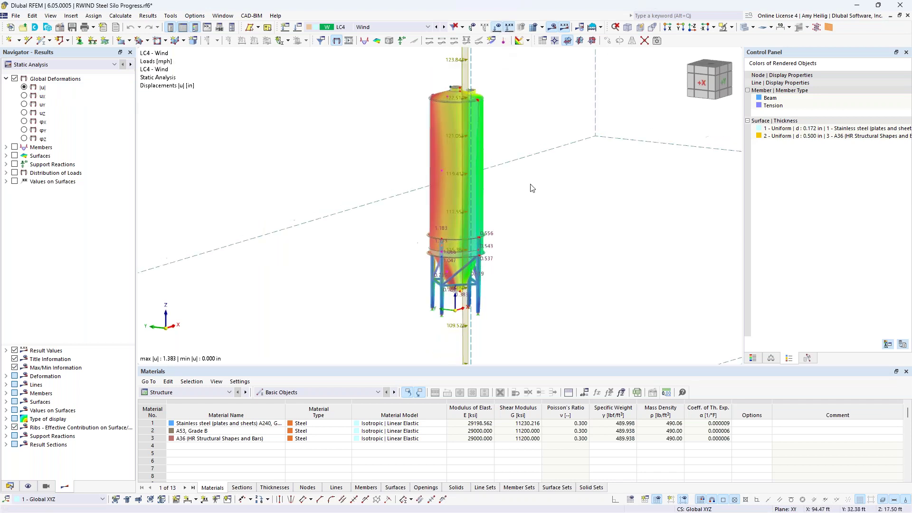
scroll(532, 188, down, 5)
middle_drag(593, 192, 420, 220)
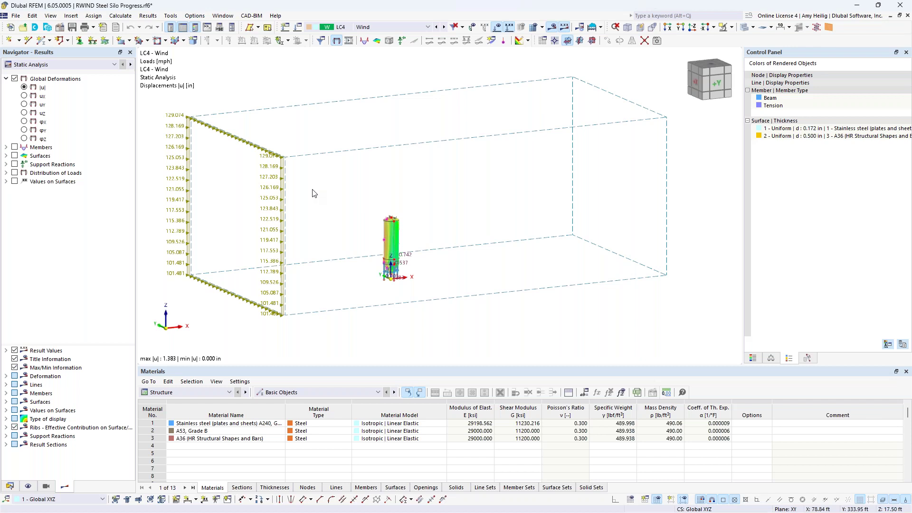
scroll(394, 263, up, 5)
scroll(396, 261, down, 2)
middle_drag(437, 262, 473, 265)
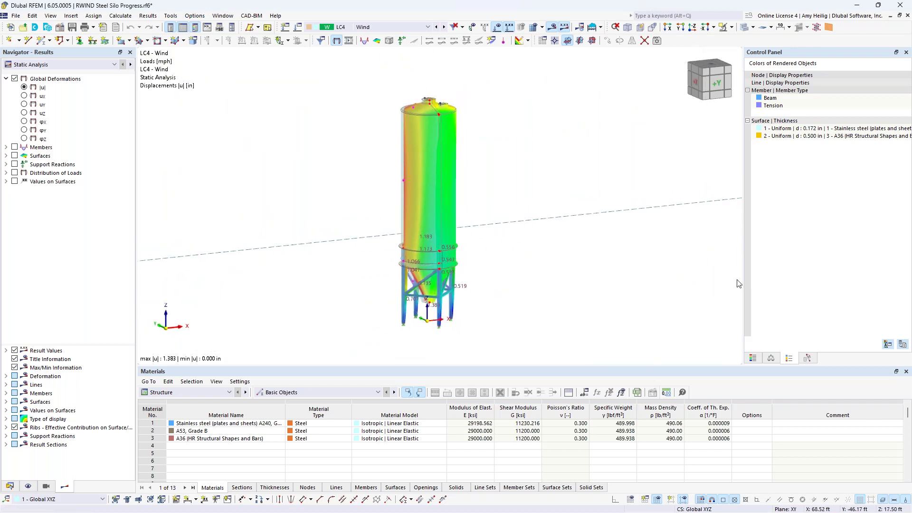
Raise the deformation display factor to 64, then hide the wind loads.
click(773, 358)
click(891, 89)
click(893, 89)
click(893, 88)
click(893, 88)
ctrl+middle_drag(576, 232, 597, 232)
scroll(598, 232, down, 1)
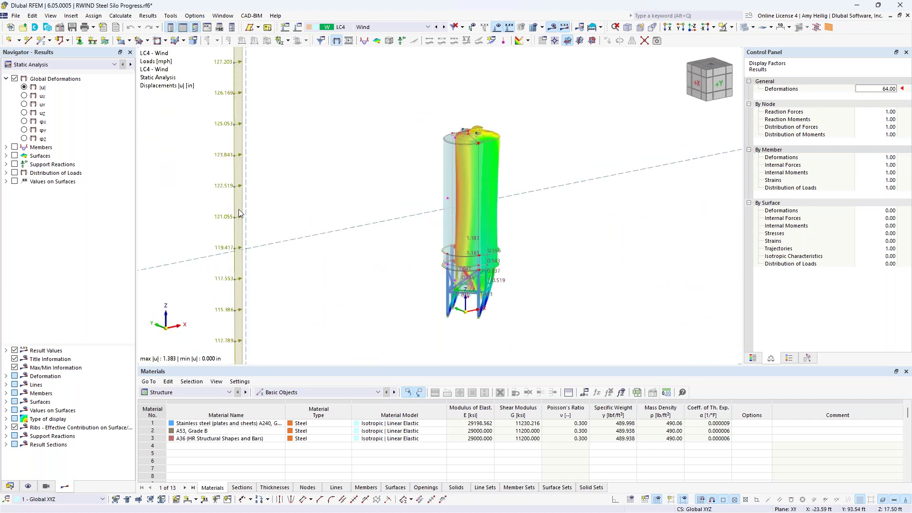
click(497, 28)
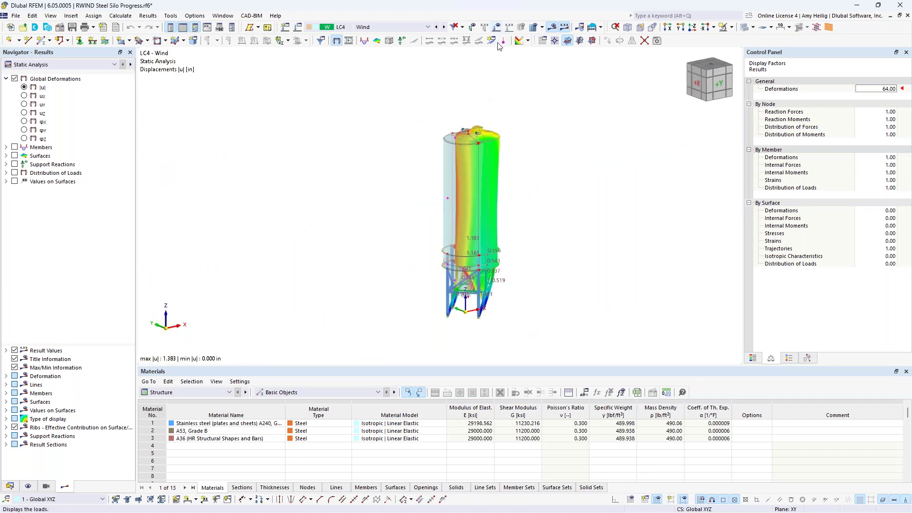
Show axial forces N in the support-frame members, inspect them, then turn member results off.
click(5, 148)
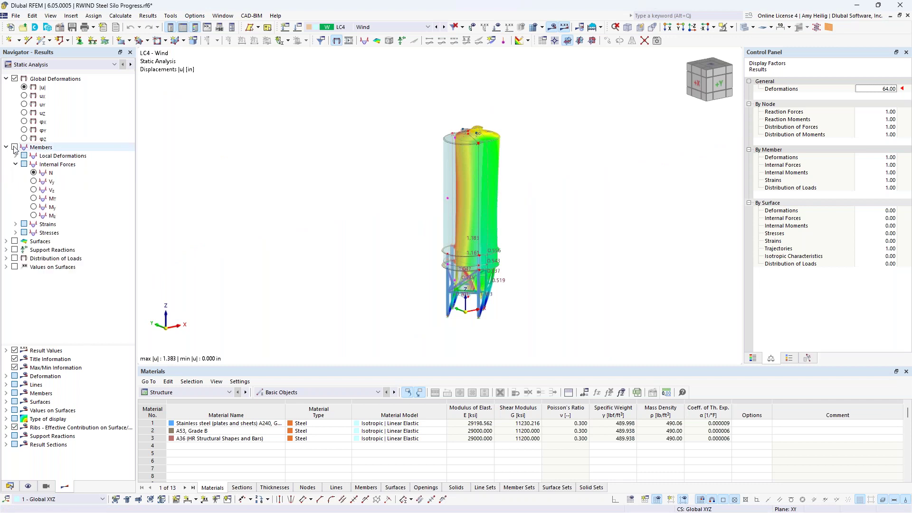
click(15, 147)
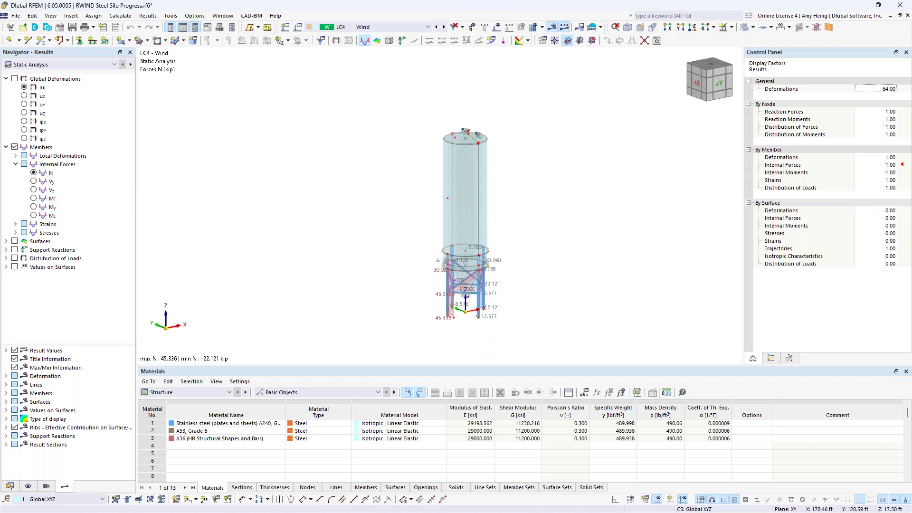
scroll(460, 316, up, 5)
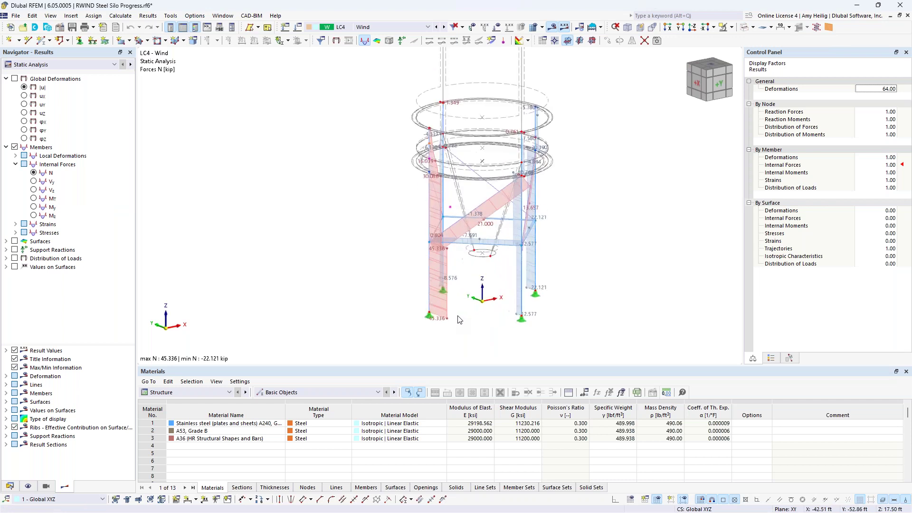
scroll(460, 304, up, 3)
ctrl+middle_drag(478, 268, 394, 269)
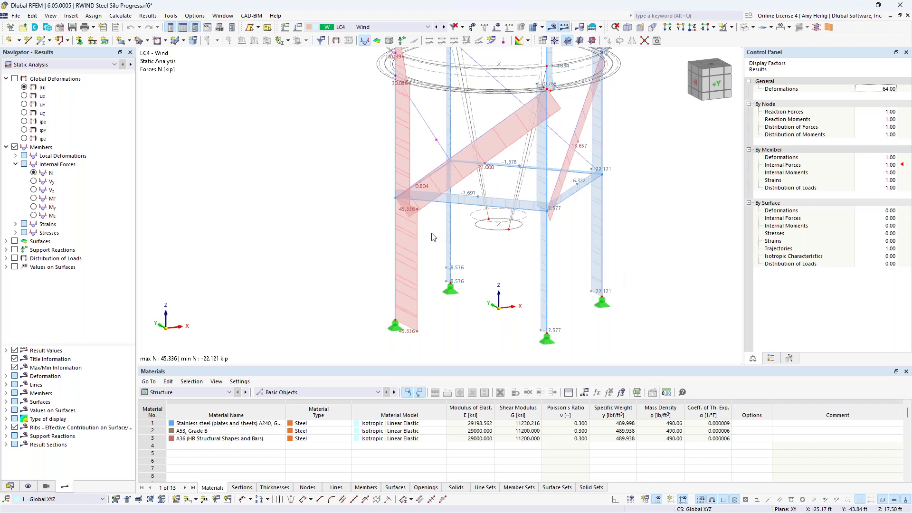
click(15, 147)
click(5, 147)
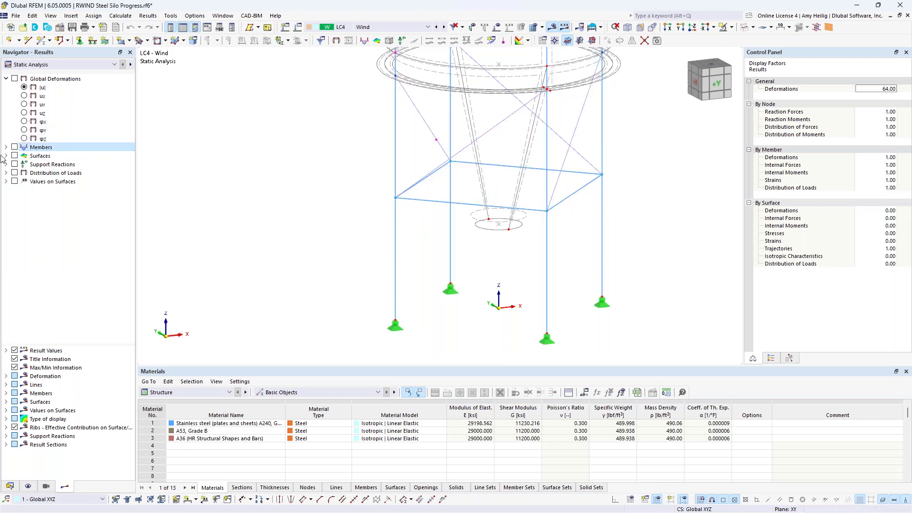
Show surface stress results on the silo and expand the equivalent stress options.
click(6, 155)
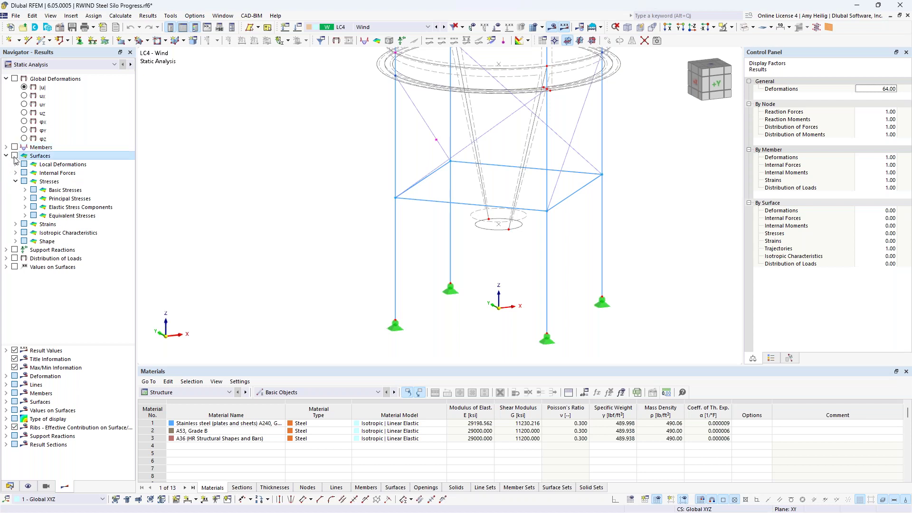
click(15, 156)
click(16, 173)
click(25, 181)
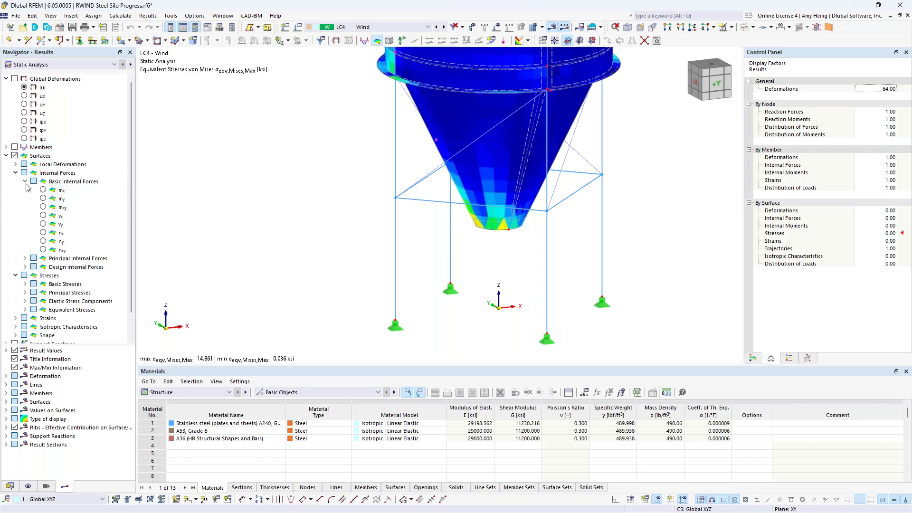
click(16, 174)
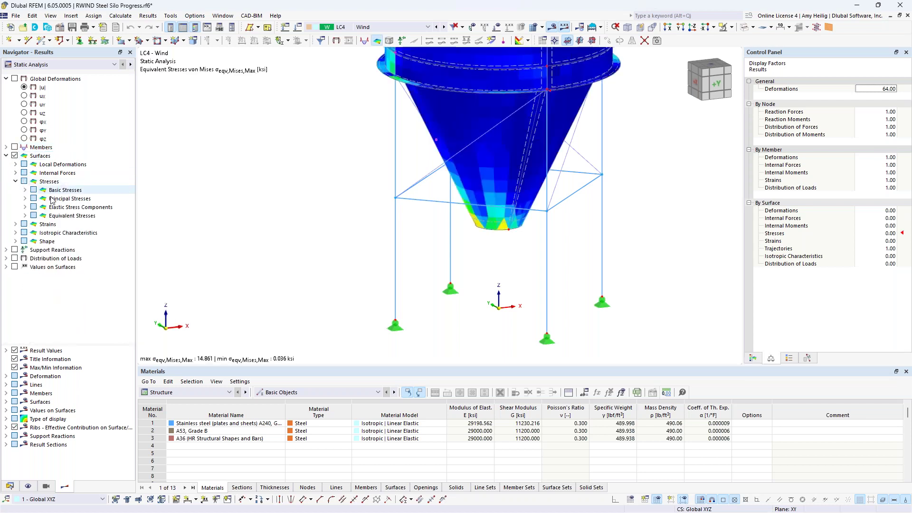
click(25, 215)
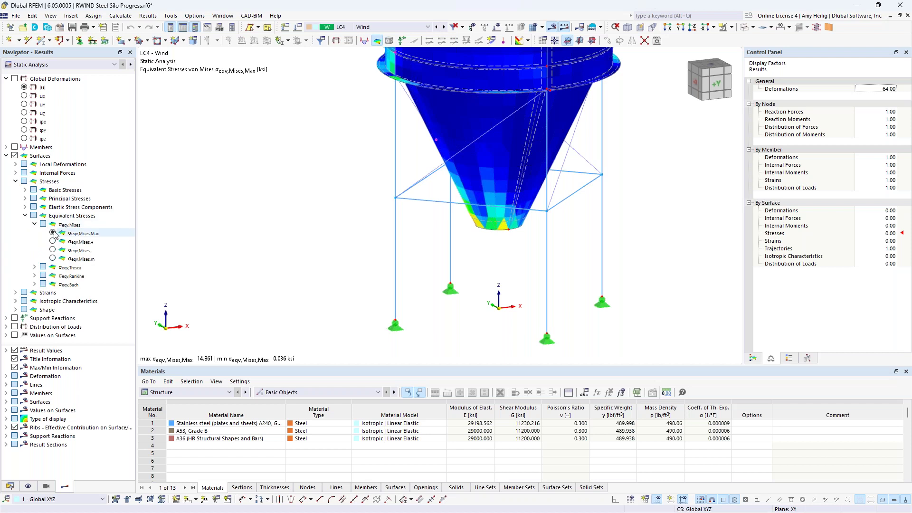
Zoom out to see the whole silo, legs and cone bottom, then hide surface stresses.
scroll(545, 213, down, 2)
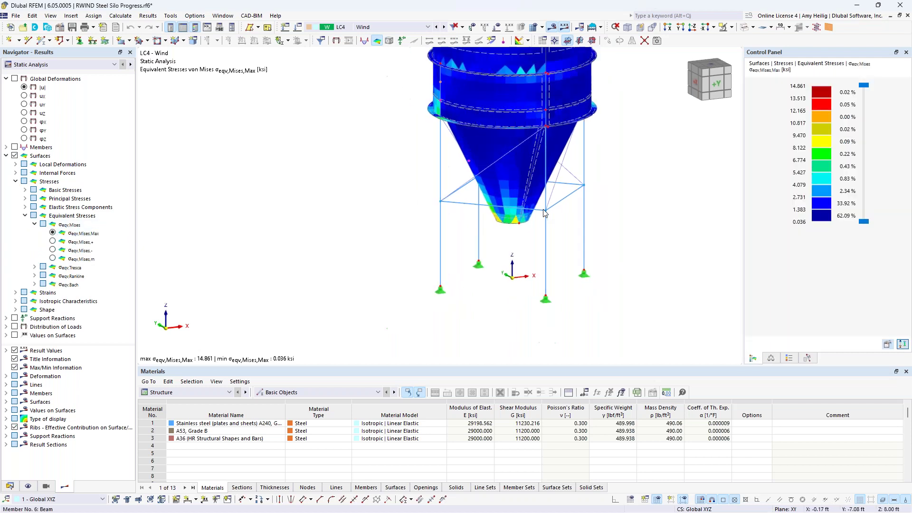
scroll(545, 213, down, 2)
middle_drag(545, 213, 516, 276)
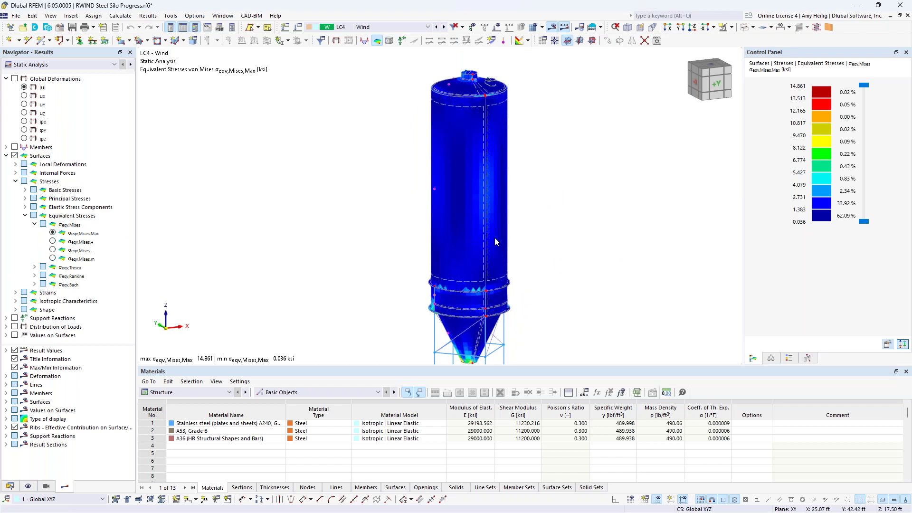
middle_drag(519, 285, 529, 220)
scroll(476, 299, up, 7)
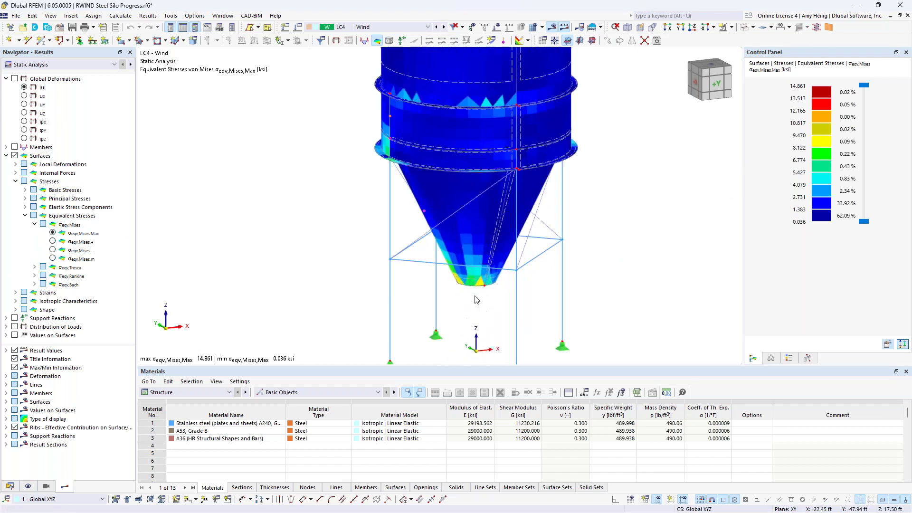
ctrl+middle_drag(477, 299, 553, 295)
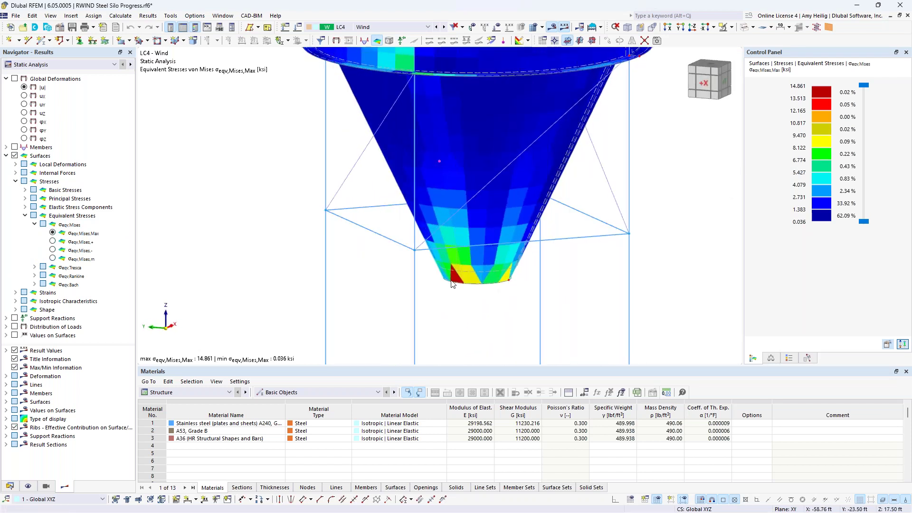
scroll(451, 282, down, 5)
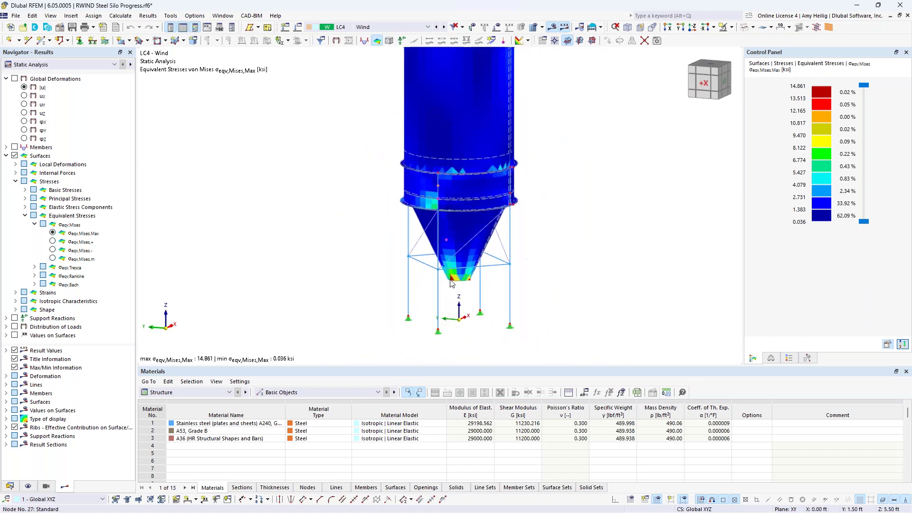
click(6, 156)
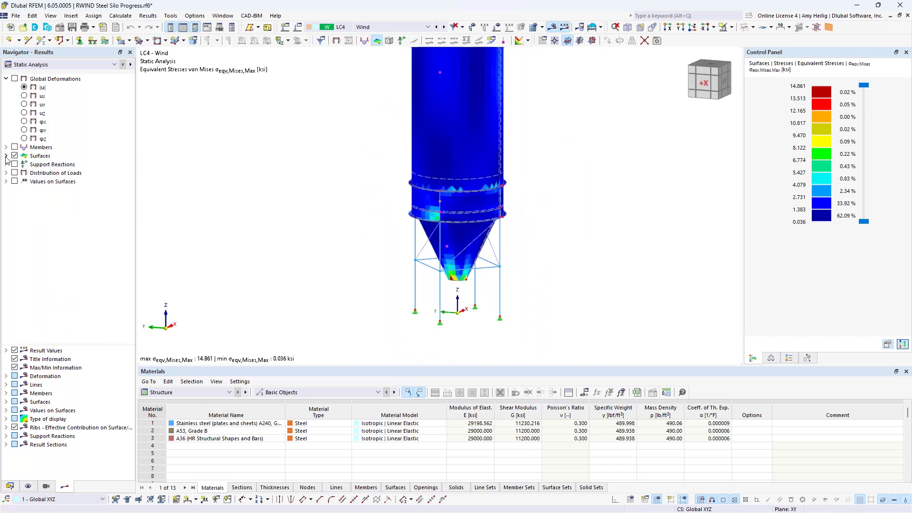
click(15, 156)
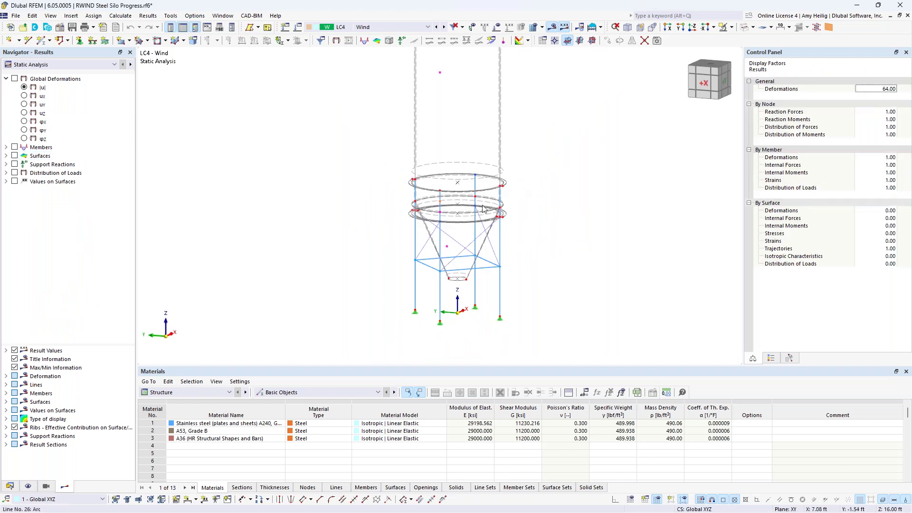
scroll(483, 209, down, 3)
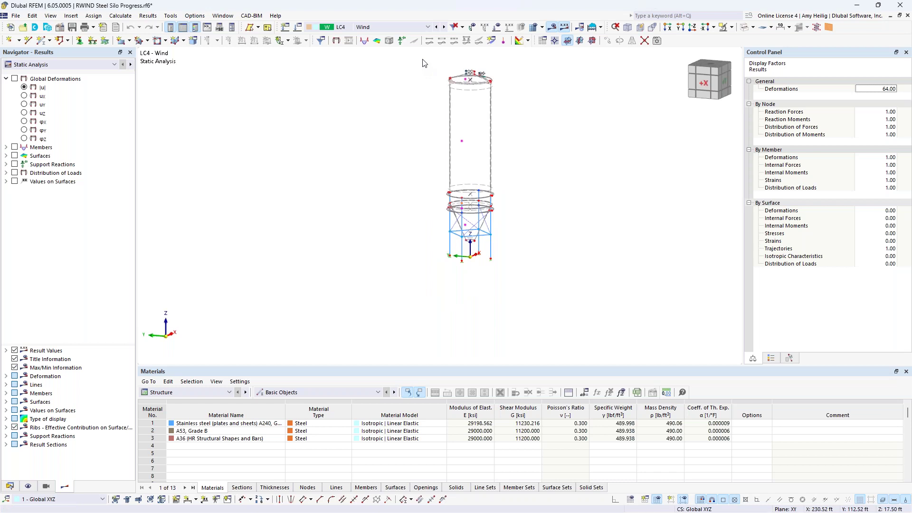
Display combination CO5 (1.20D + L1 + W) with its loads in an oblique view.
click(408, 28)
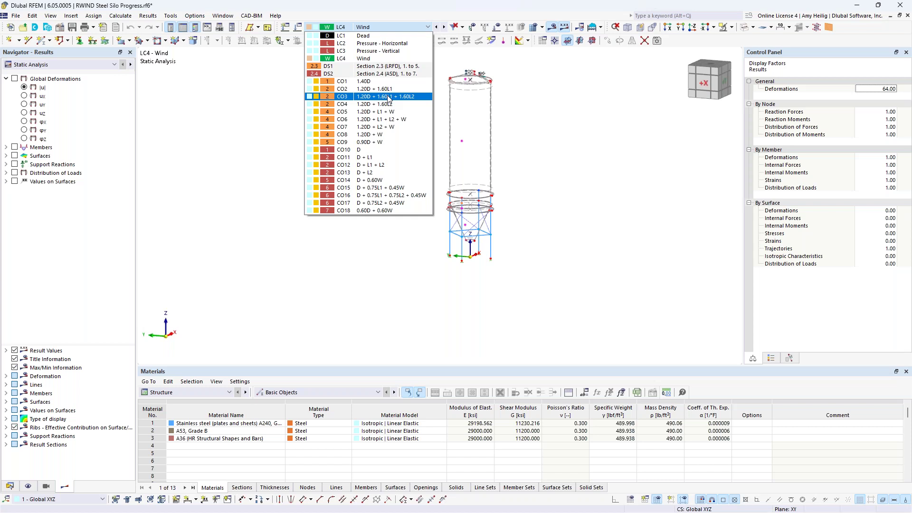
click(388, 112)
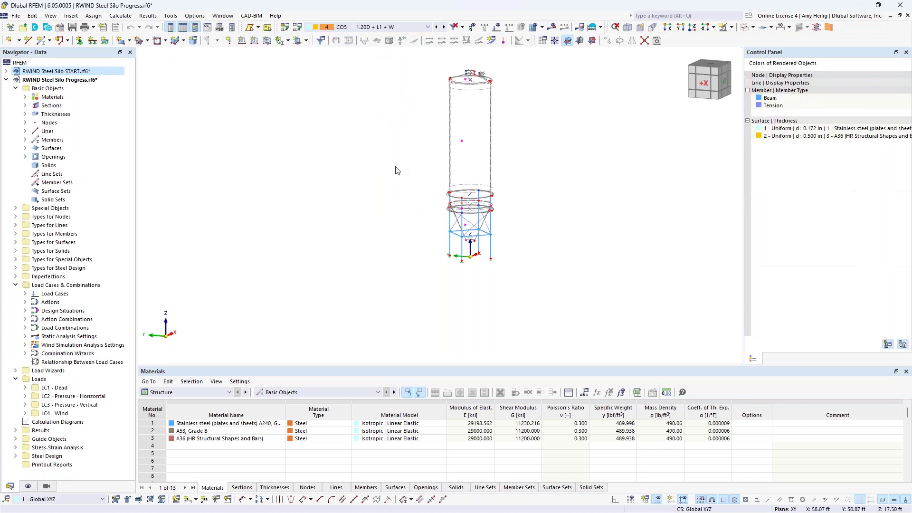
click(496, 26)
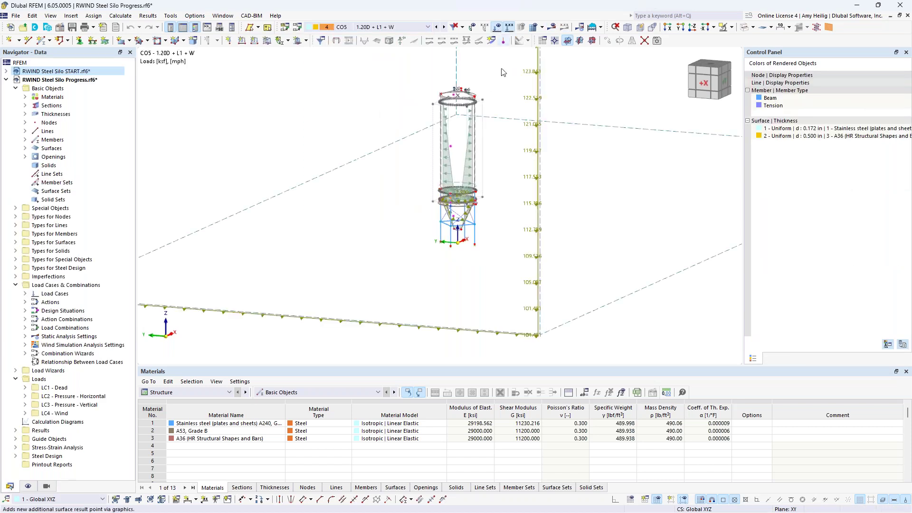
ctrl+middle_drag(517, 152, 390, 218)
scroll(394, 245, up, 5)
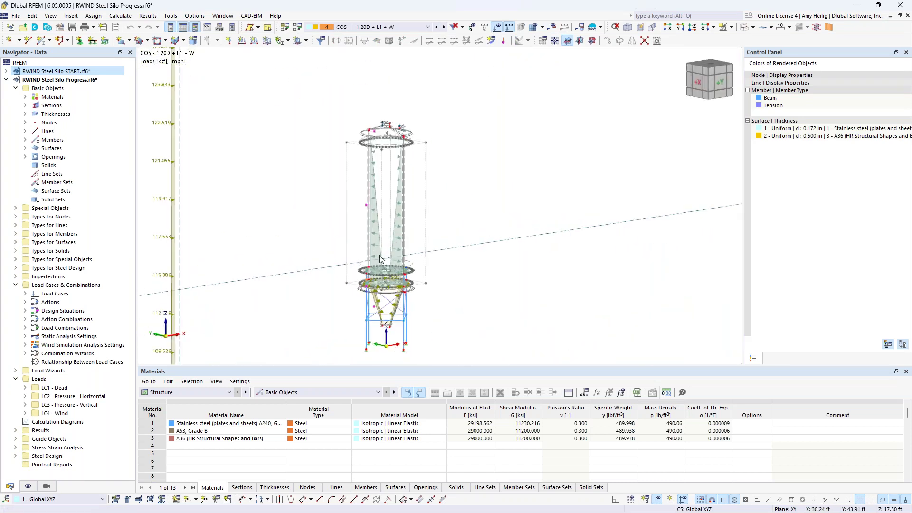
Step to CO6, show the silo as rendered surfaces and hide the load arrows.
click(443, 27)
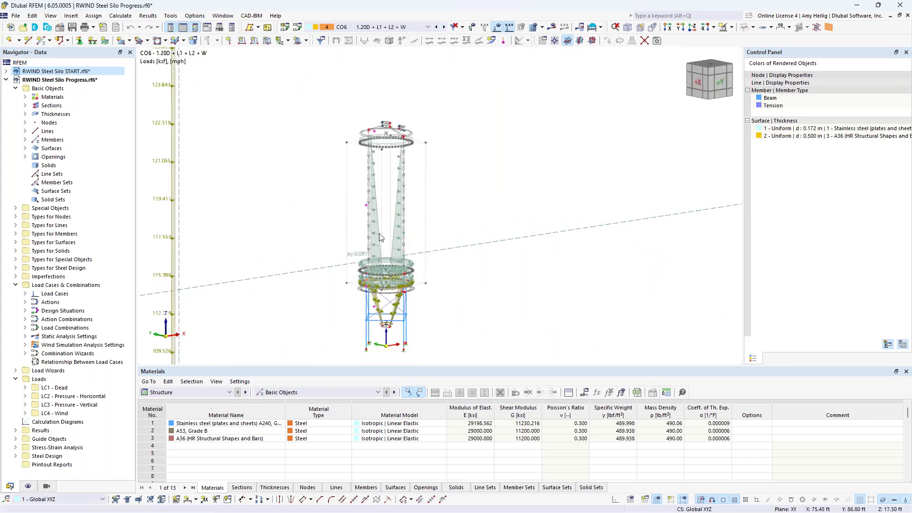
scroll(414, 220, down, 2)
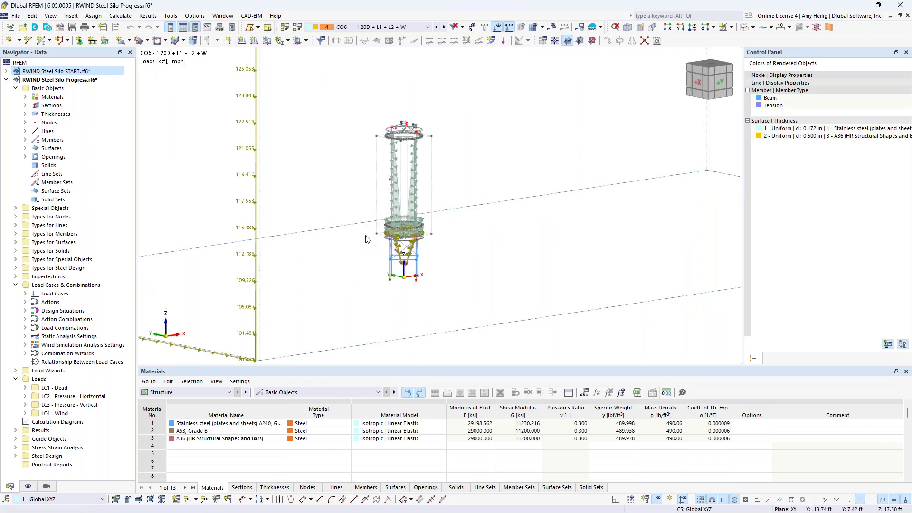
middle_drag(398, 287, 399, 286)
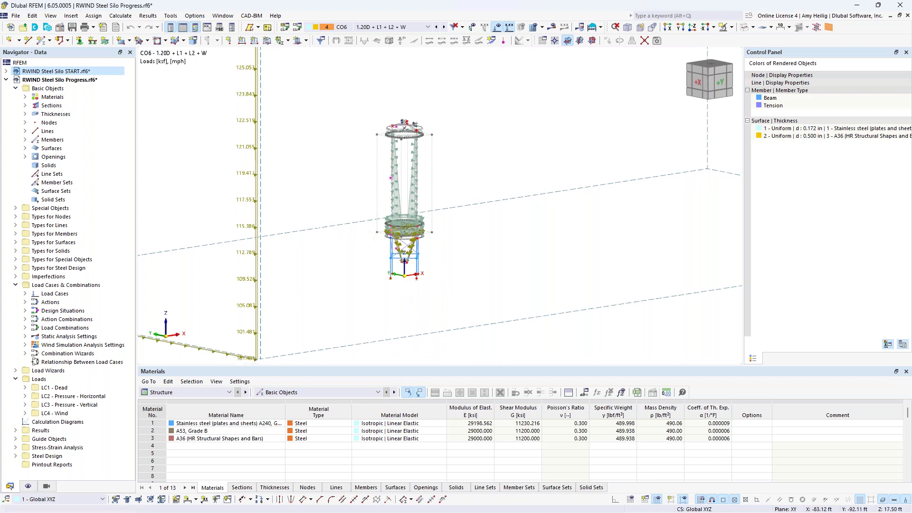
scroll(400, 250, up, 5)
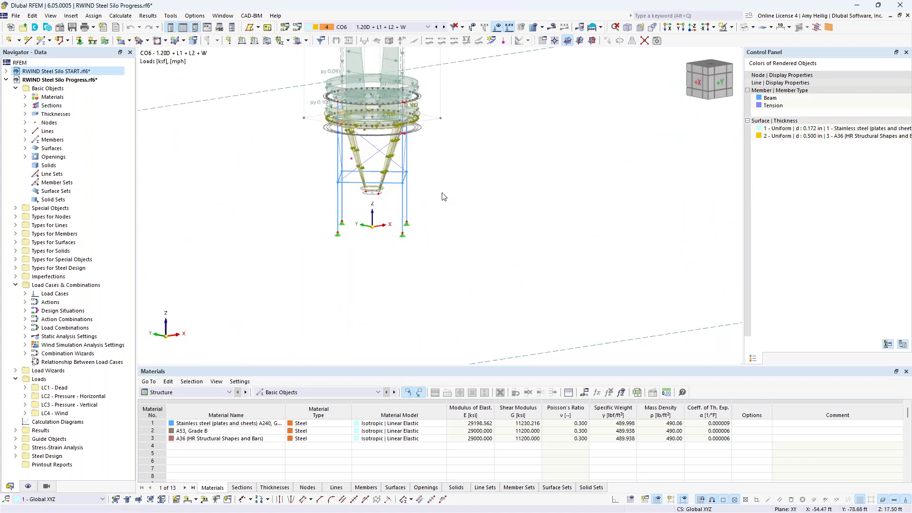
middle_drag(473, 161, 505, 267)
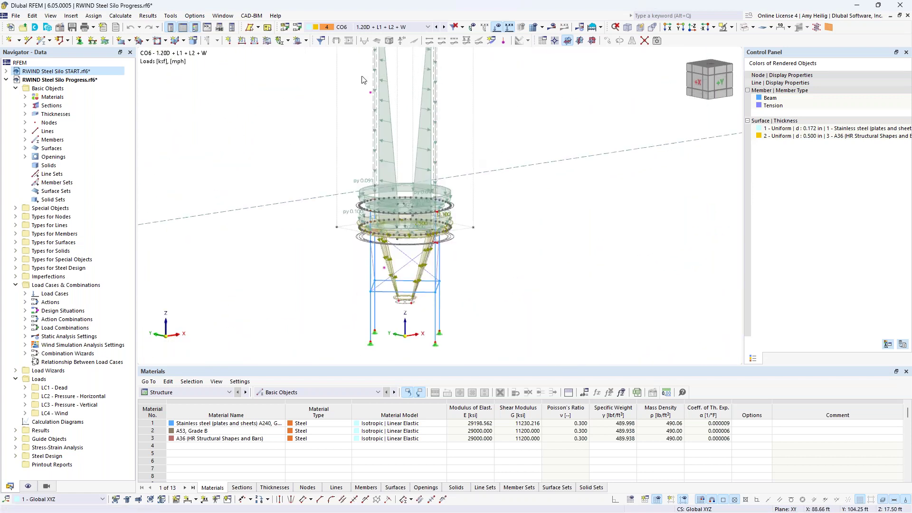
click(744, 28)
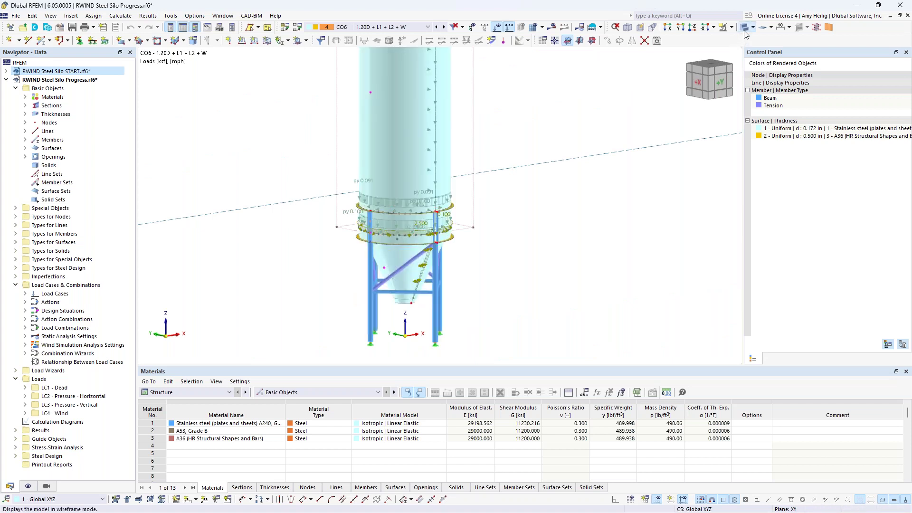
click(497, 27)
click(199, 394)
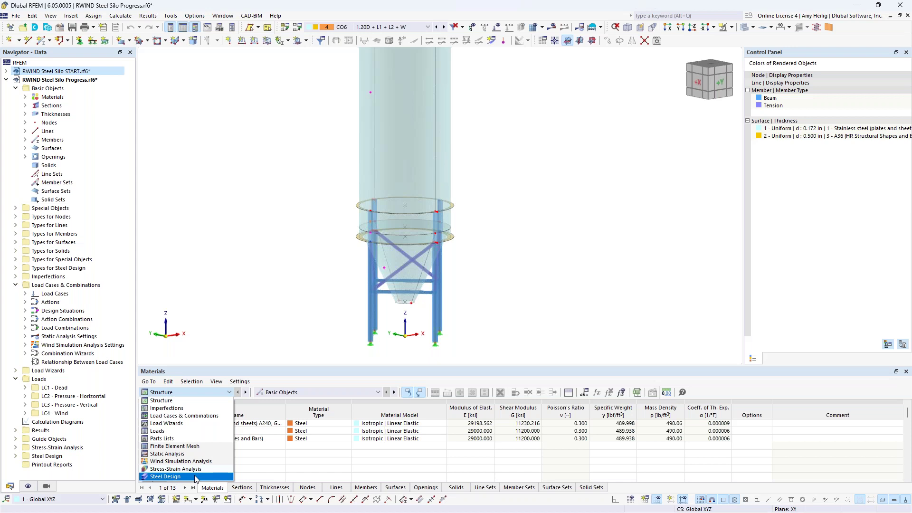
Display load case LC4 Wind with its wind load profile shown on the silo.
click(257, 306)
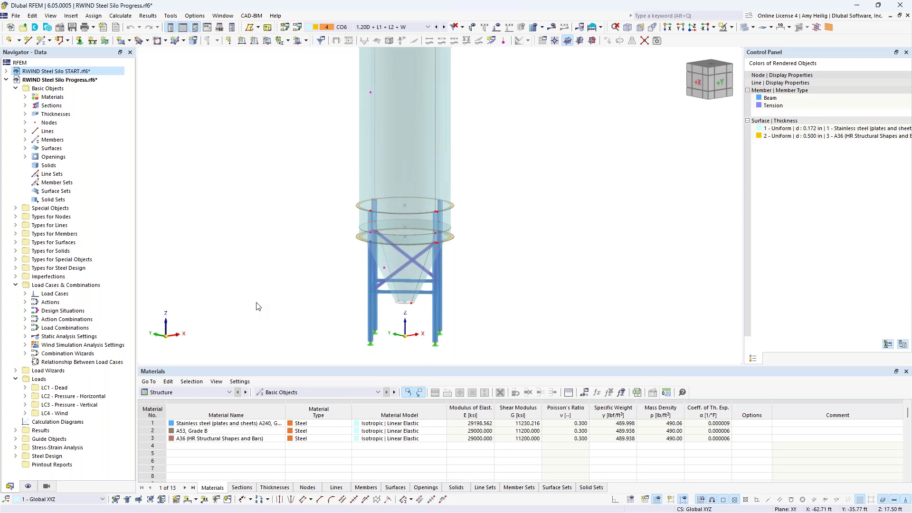
scroll(291, 244, down, 5)
middle_drag(291, 244, 370, 253)
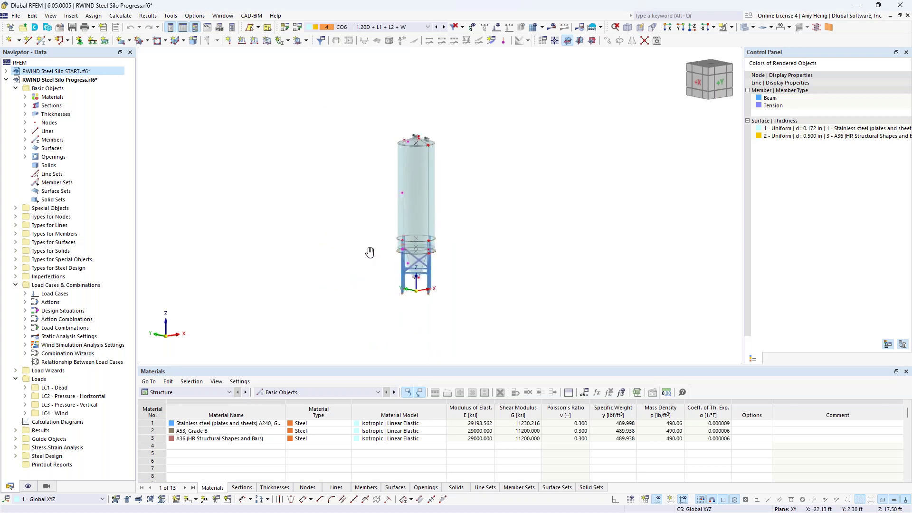
click(397, 28)
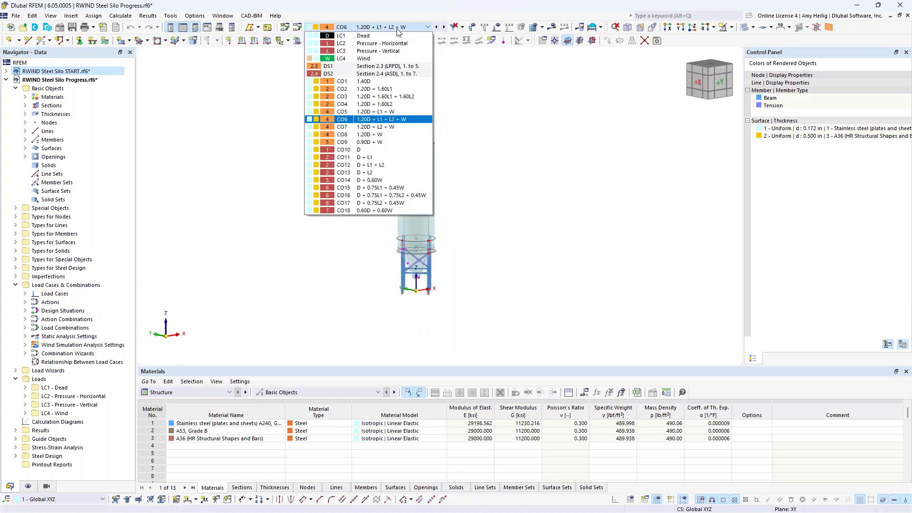
click(391, 59)
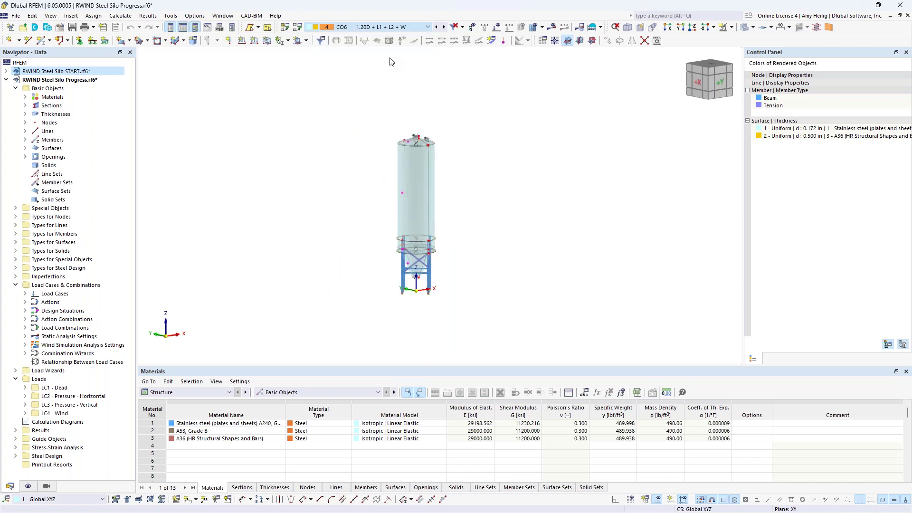
click(496, 28)
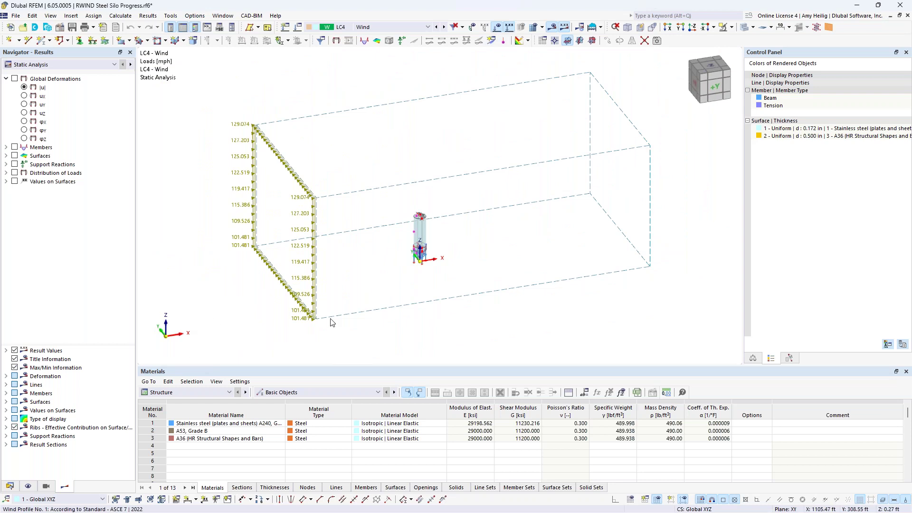
middle_drag(445, 326, 394, 339)
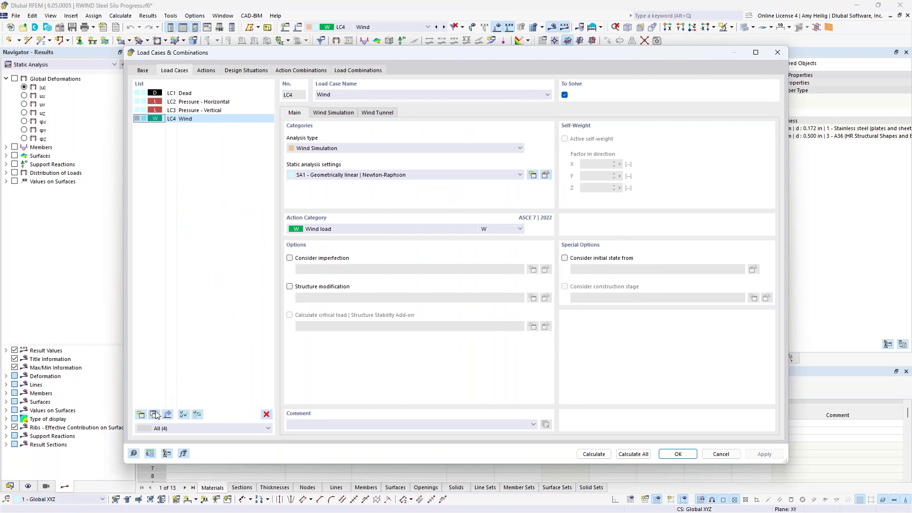
Add load case LC5 with a 30° wind direction, accepting deletion of existing results.
click(154, 416)
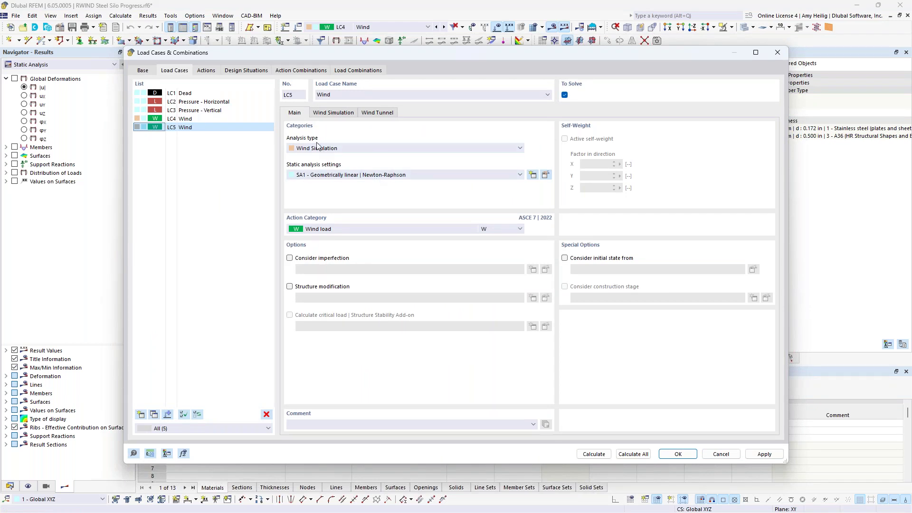
click(338, 114)
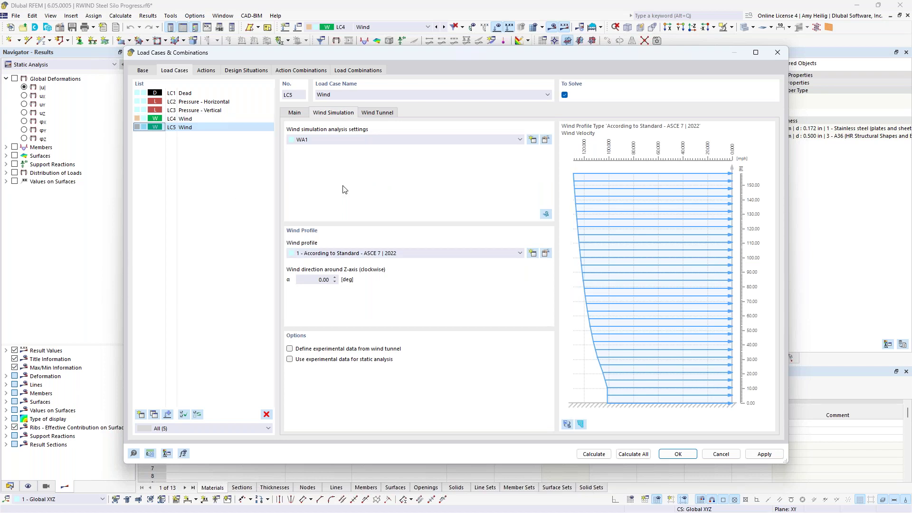
click(309, 279)
text(30)
key(Return)
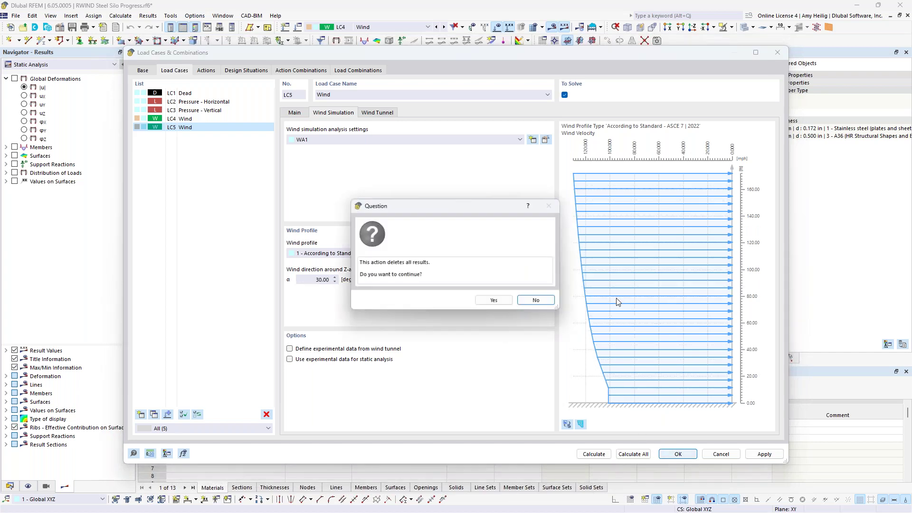
click(502, 304)
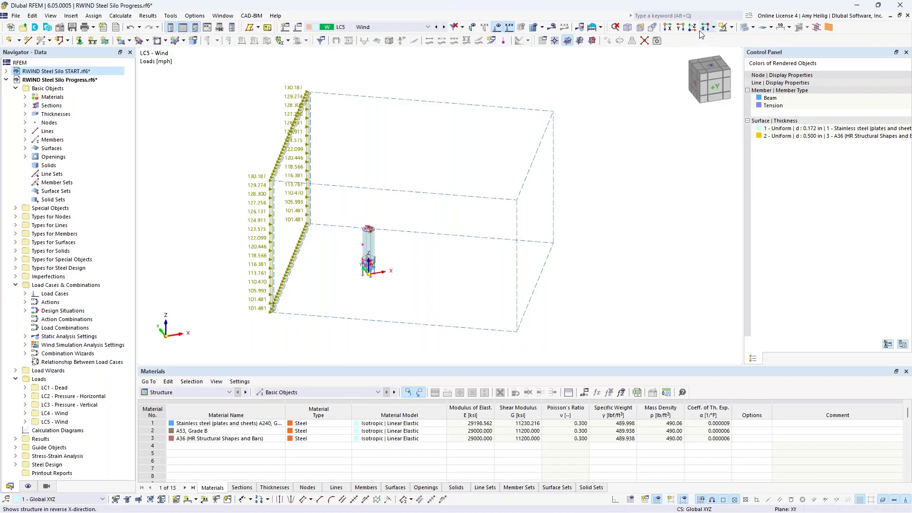
View LC5's rotated wind load box from the top and expand Load Wizards in the Navigator.
click(692, 27)
scroll(477, 119, up, 2)
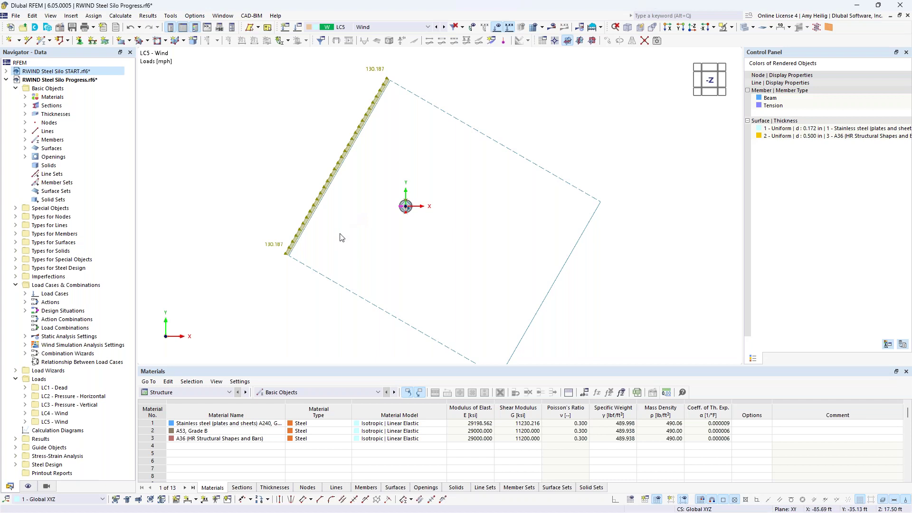
middle_drag(364, 254, 336, 278)
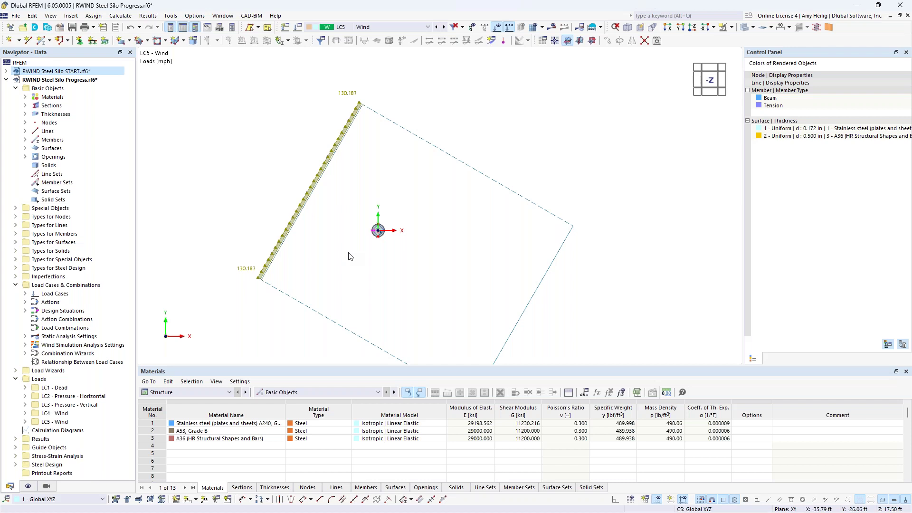
click(15, 285)
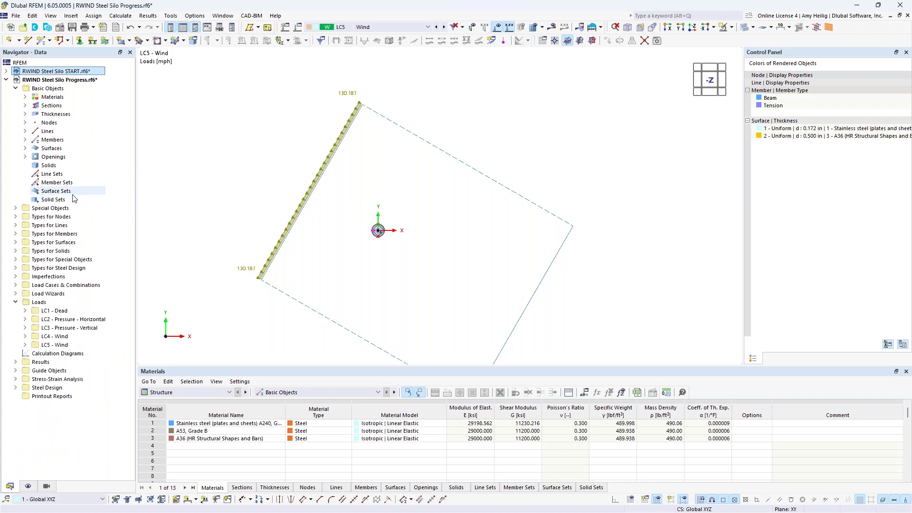
click(14, 294)
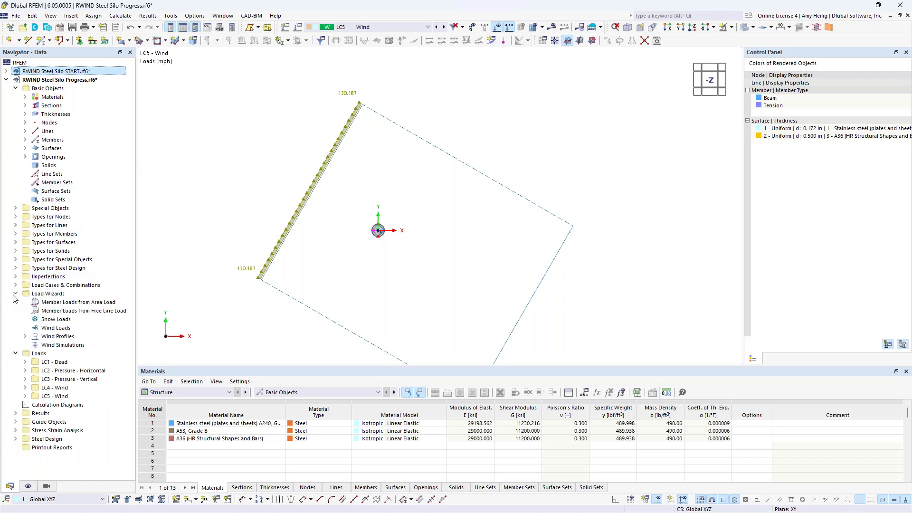
double_click(82, 346)
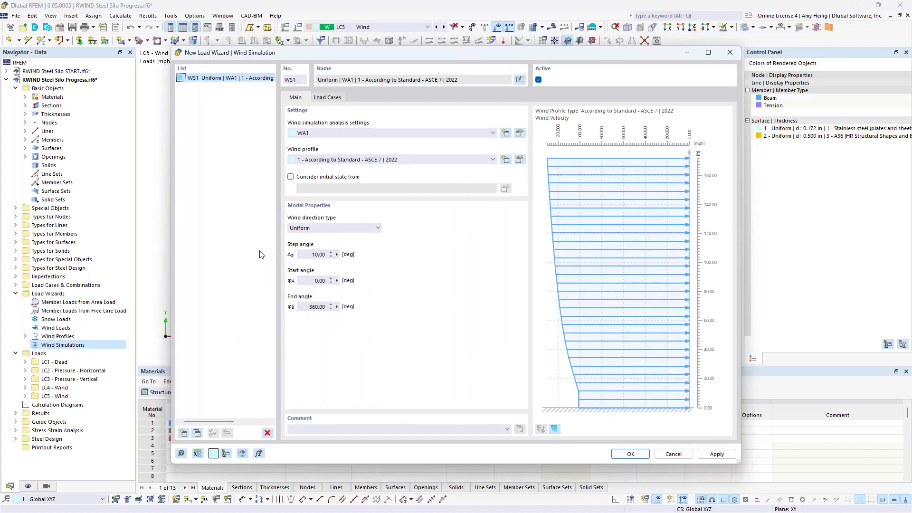
Set the Wind Simulation wizard to 30° steps up to 180°, generating load cases LC6–LC12.
click(303, 253)
double_click(303, 253)
text(30)
click(307, 306)
text(180)
click(315, 280)
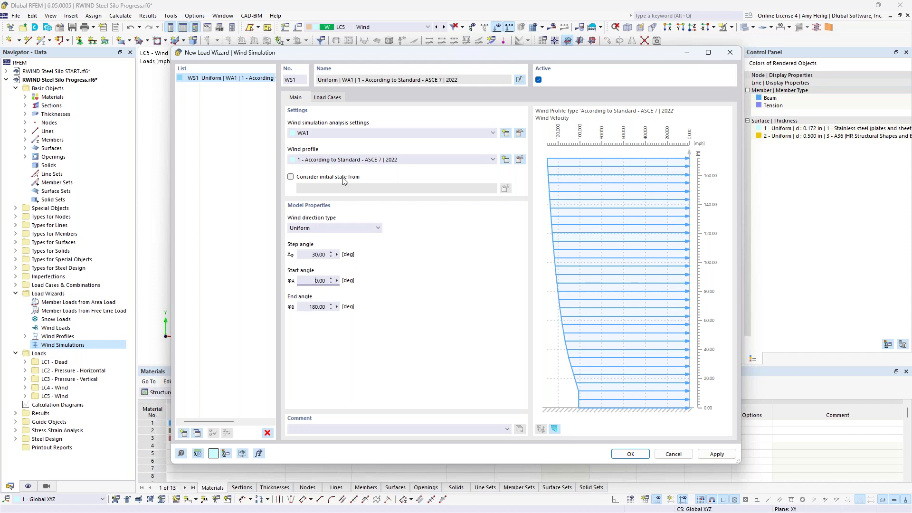
click(330, 100)
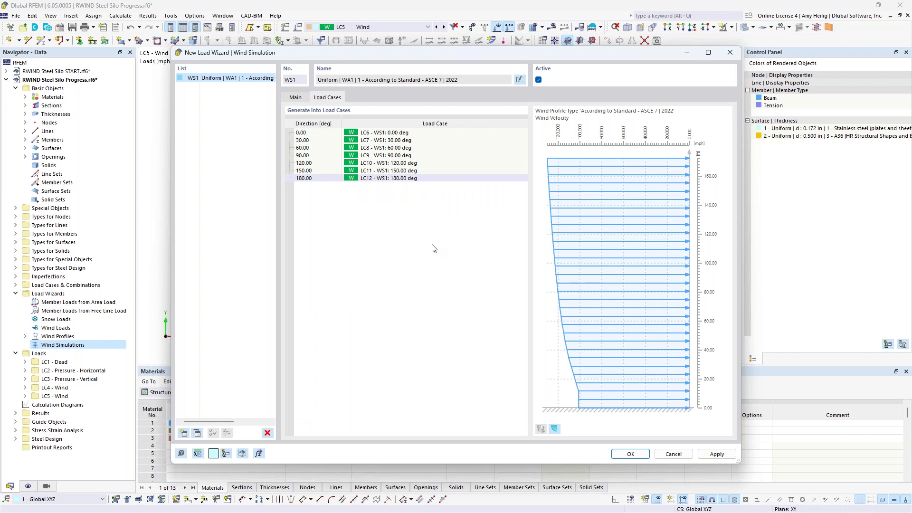
click(629, 454)
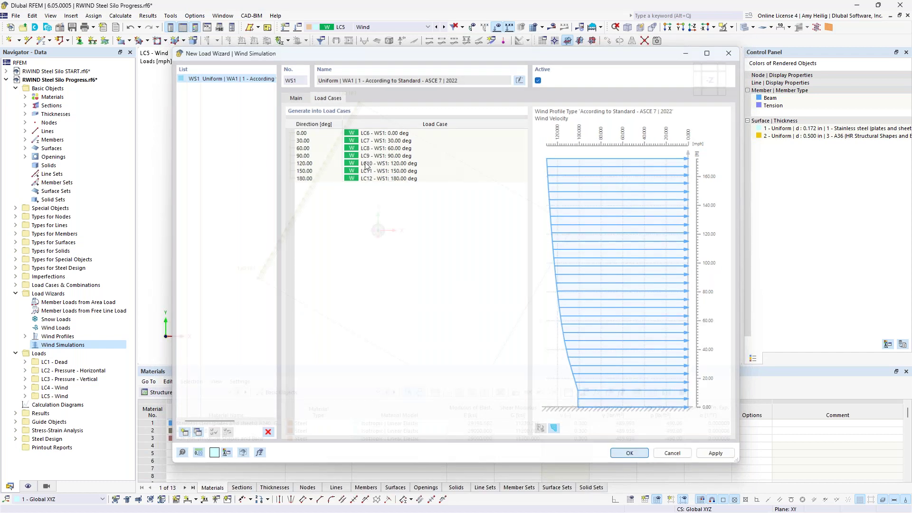
Step through the wind simulation load cases from LC6 (0°) to LC12 (180°).
click(407, 27)
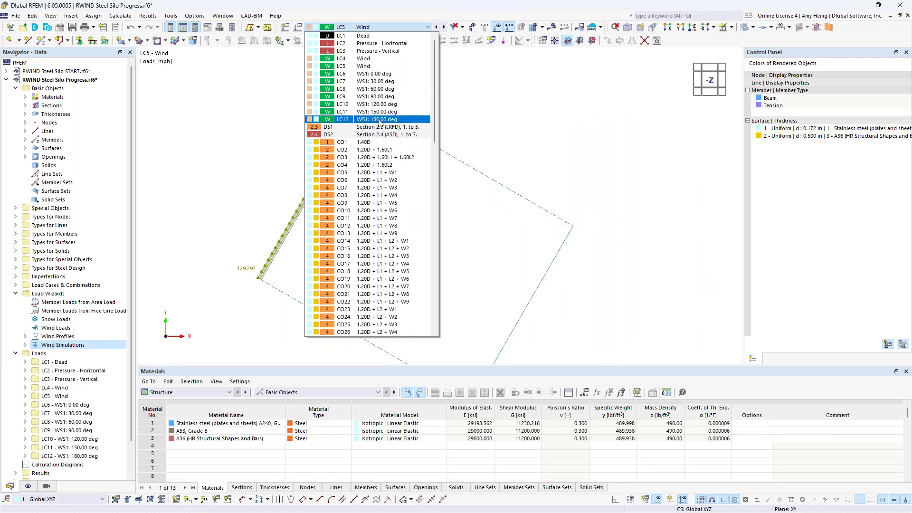
click(389, 74)
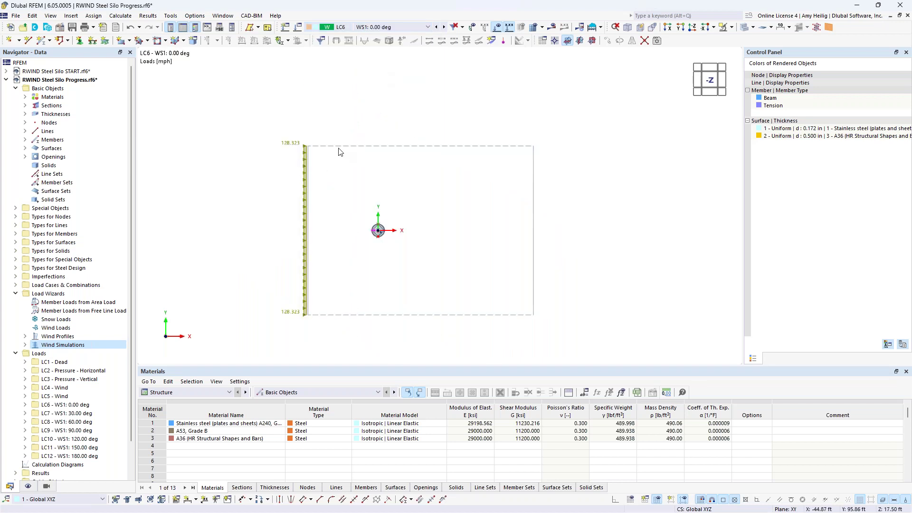
click(446, 29)
click(446, 29)
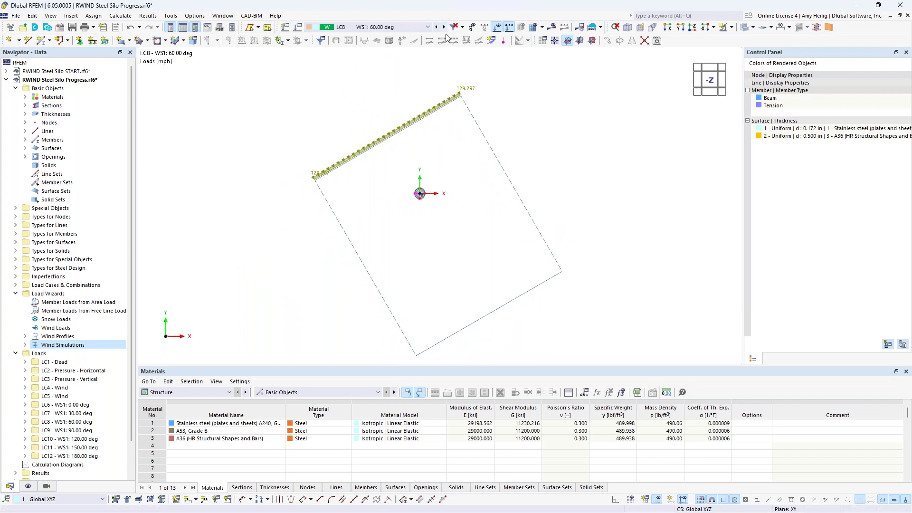
click(444, 27)
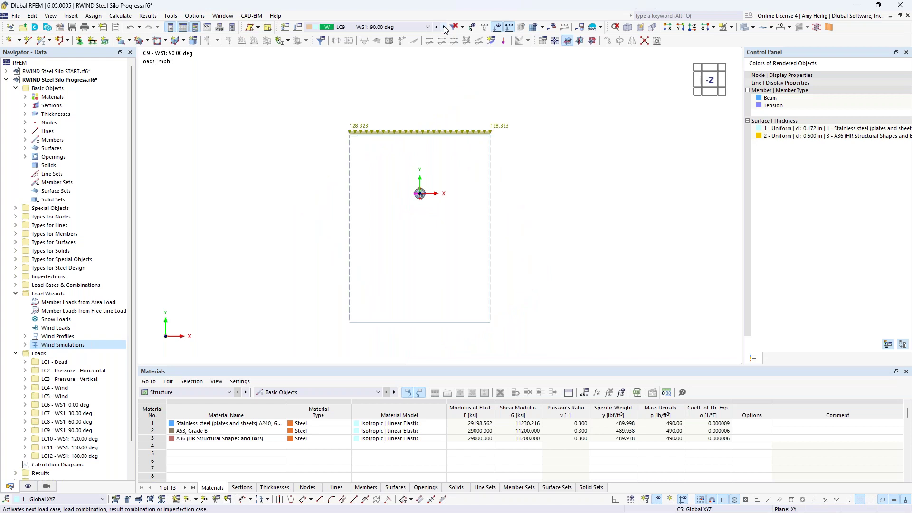
click(444, 27)
click(444, 27)
click(444, 27)
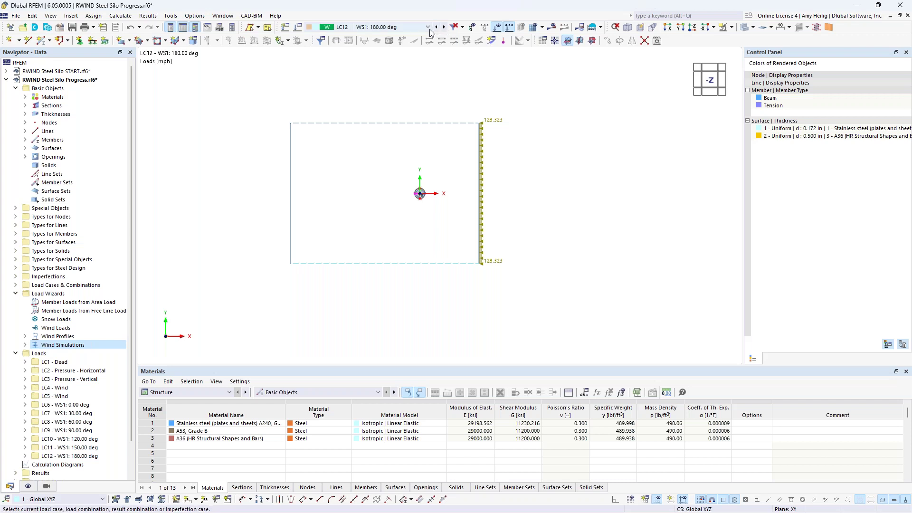
Make LC4 Wind the active load case from the load case list.
click(428, 27)
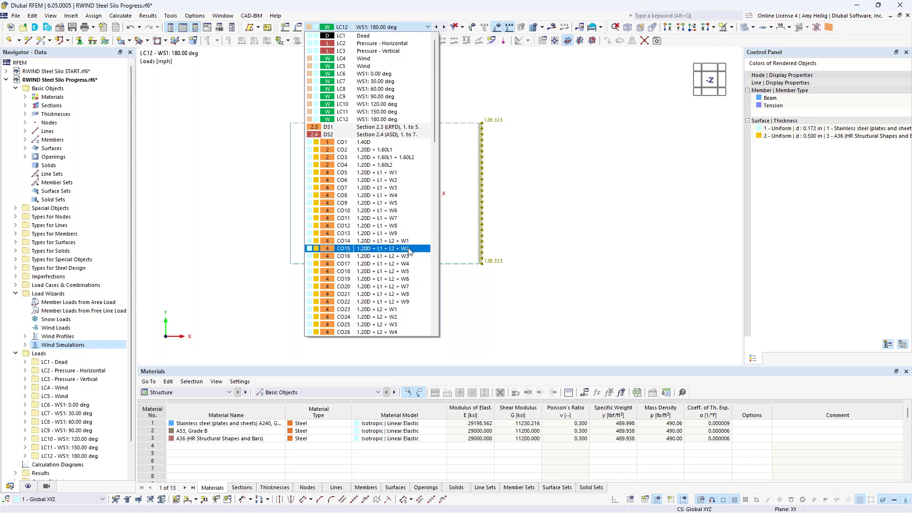
click(590, 242)
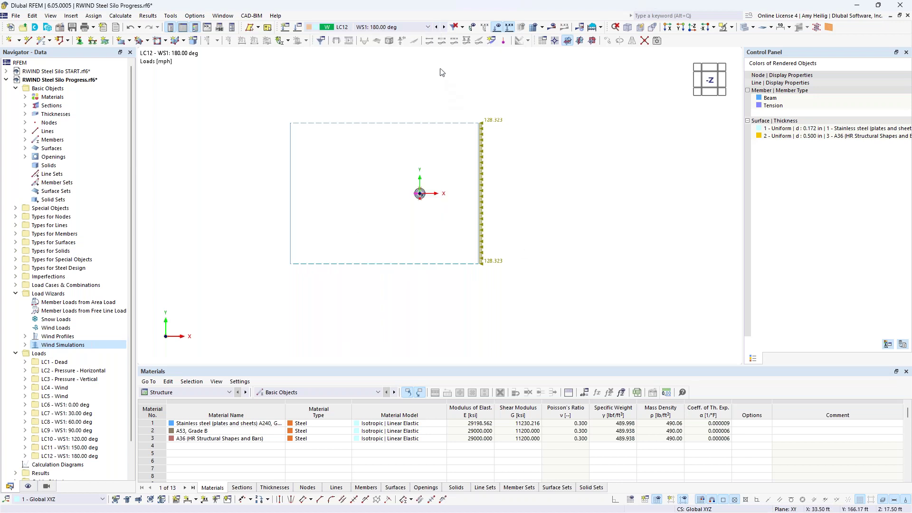
click(428, 27)
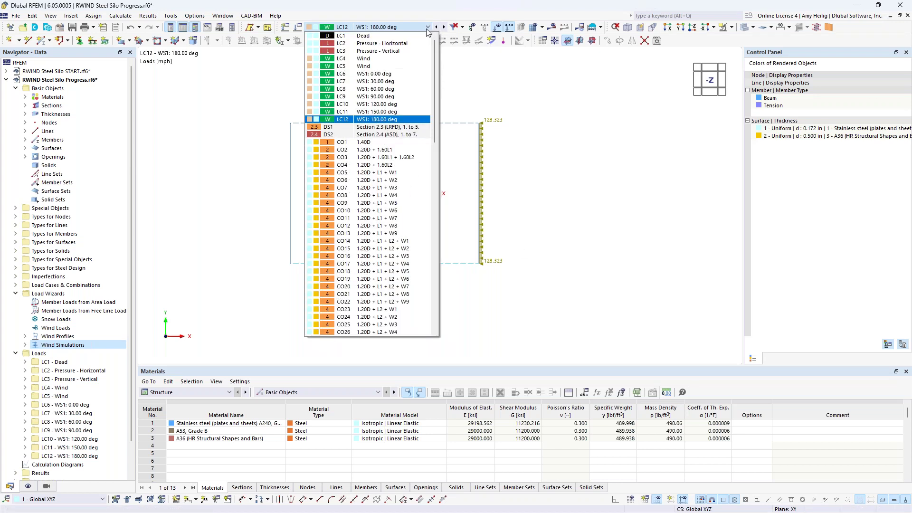
click(405, 59)
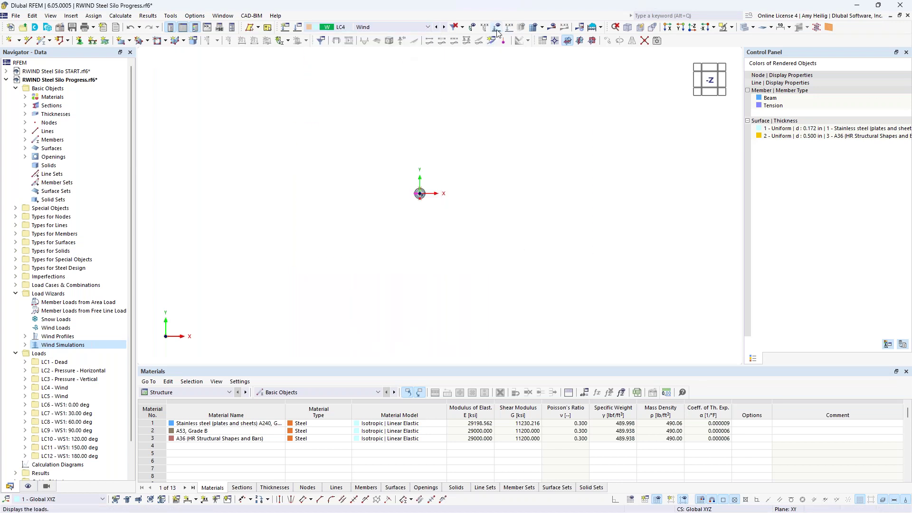
Switch the silo from the -Z top view to the isometric view.
click(585, 29)
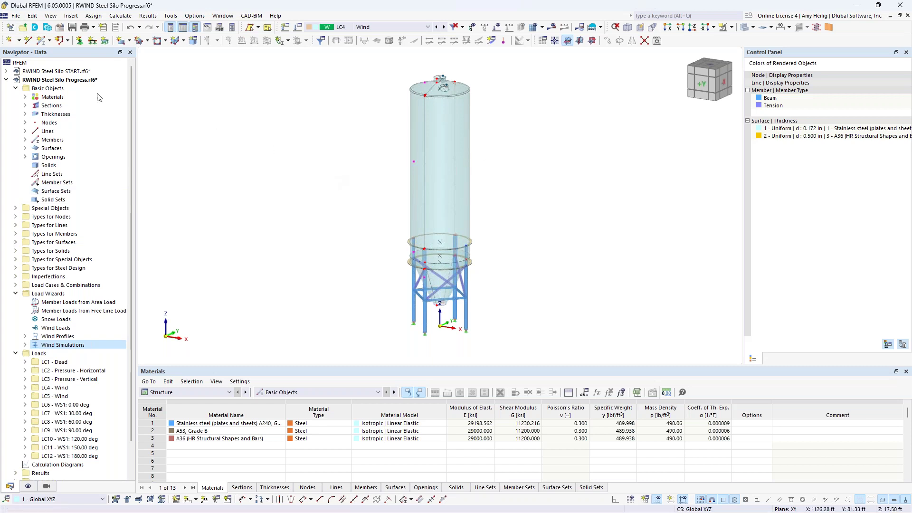
Open the Import IFC file dialog through File > Import > IFC.
click(16, 16)
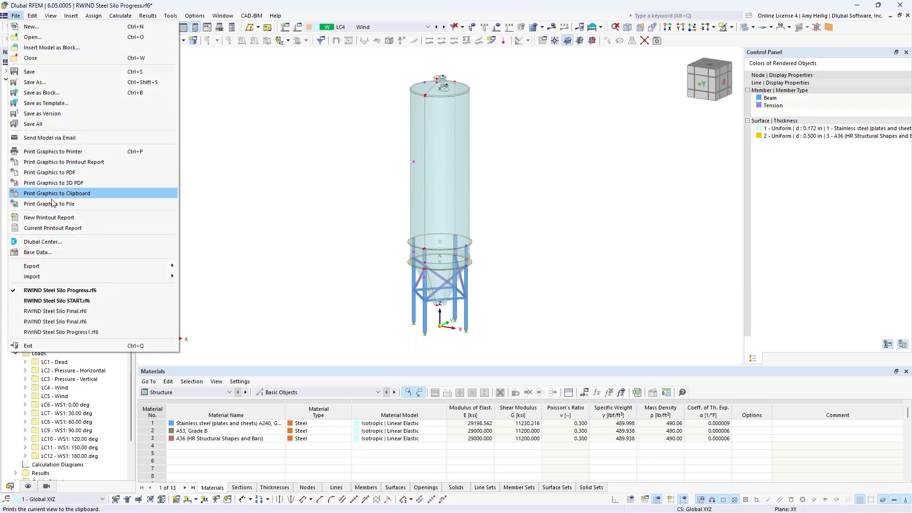
mouse_move(65, 269)
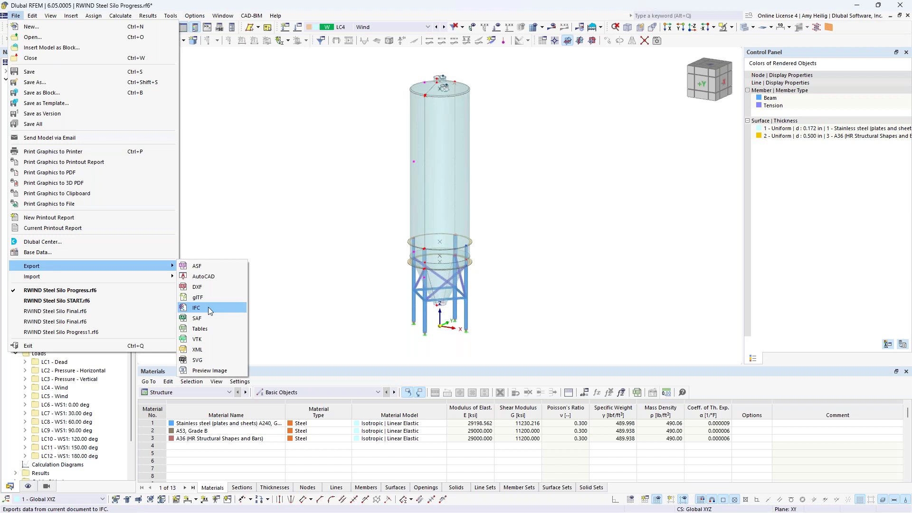
mouse_move(138, 275)
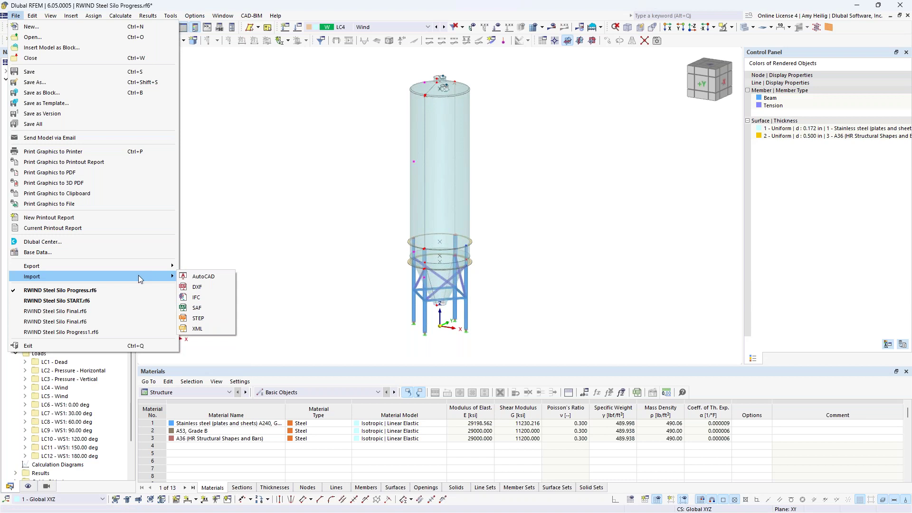
click(203, 298)
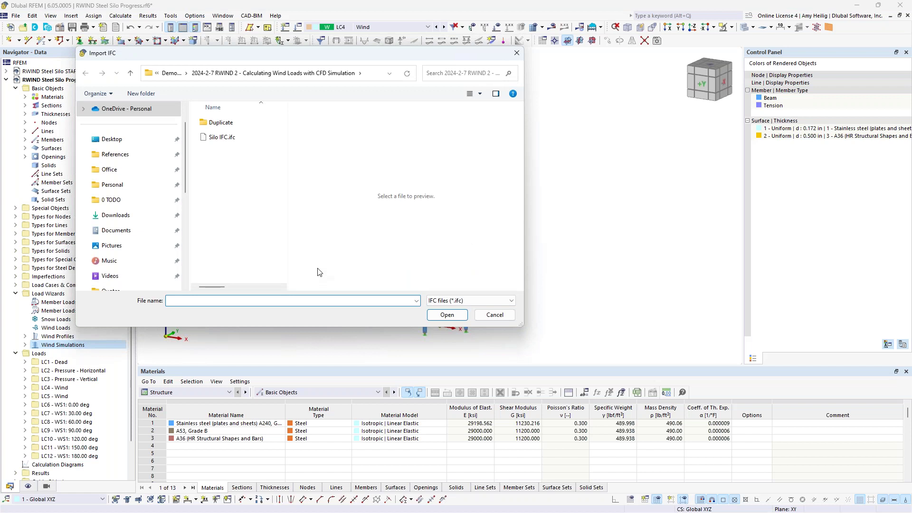
Import Silo IFC.ifc with its insert point at X0 -29 ft and Y0 14 ft.
click(240, 137)
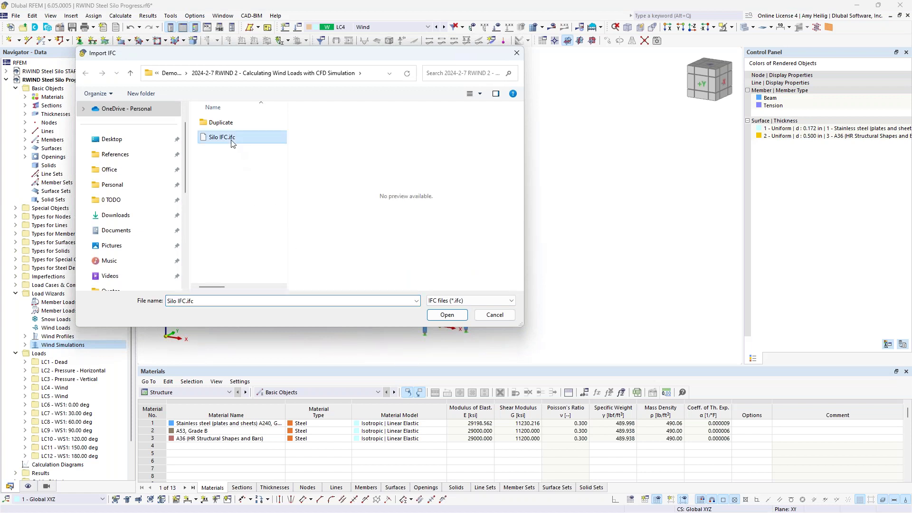
click(443, 316)
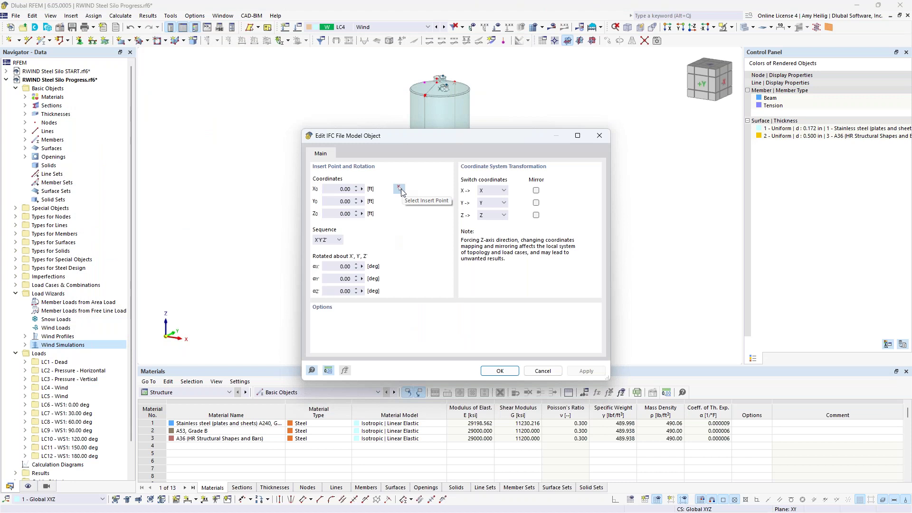
drag(336, 189, 352, 190)
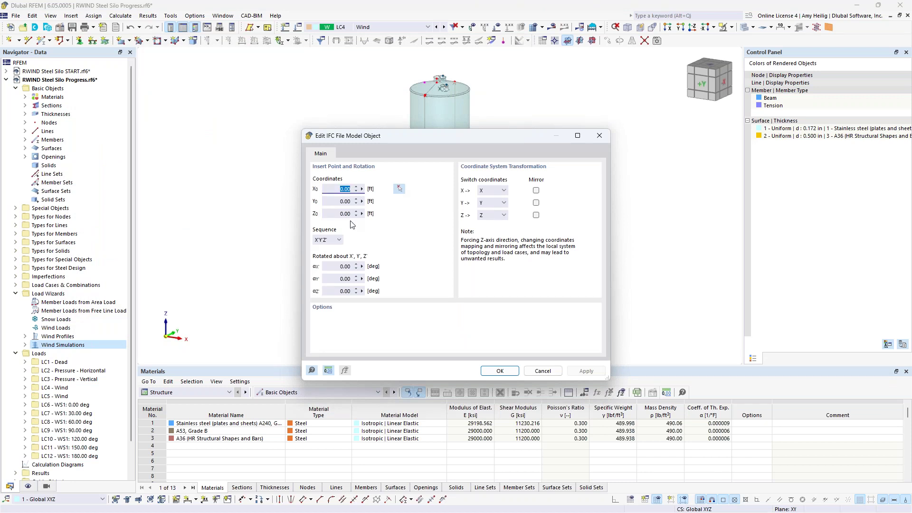
key(BackSpace)
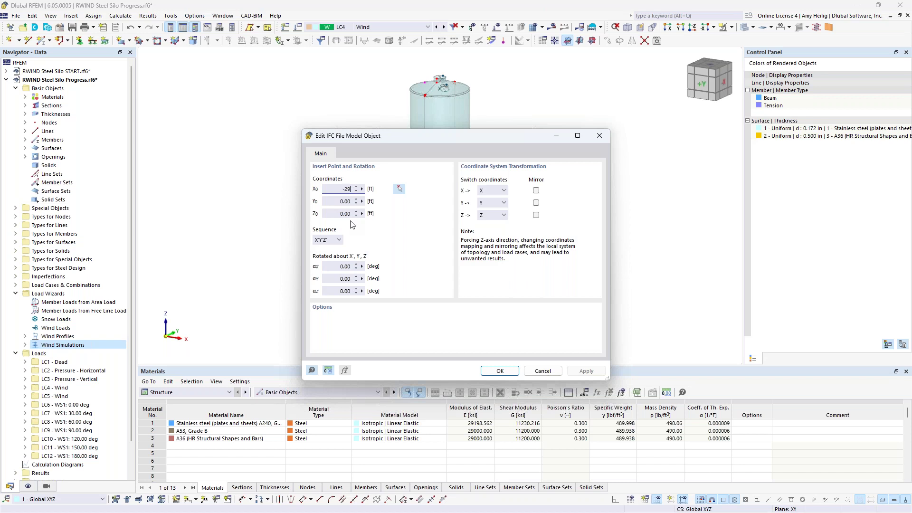
key(Tab)
text(14)
key(Tab)
click(502, 370)
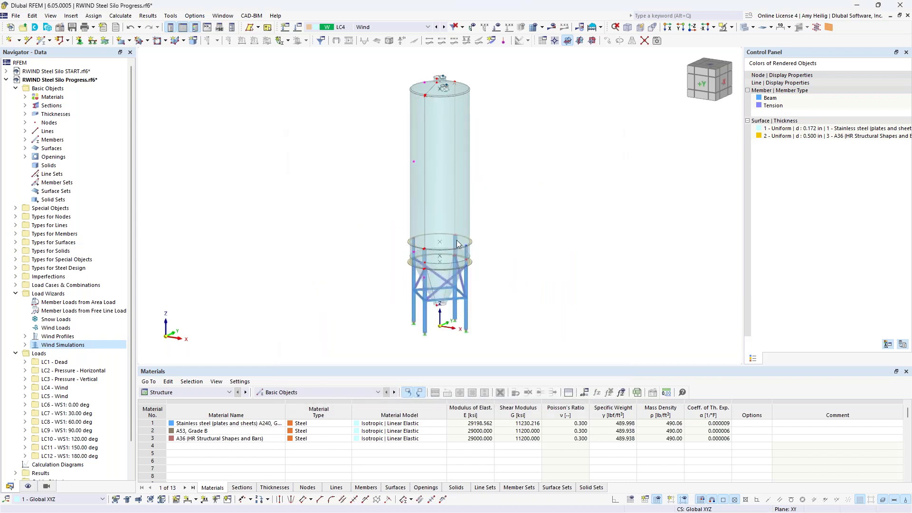
click(574, 419)
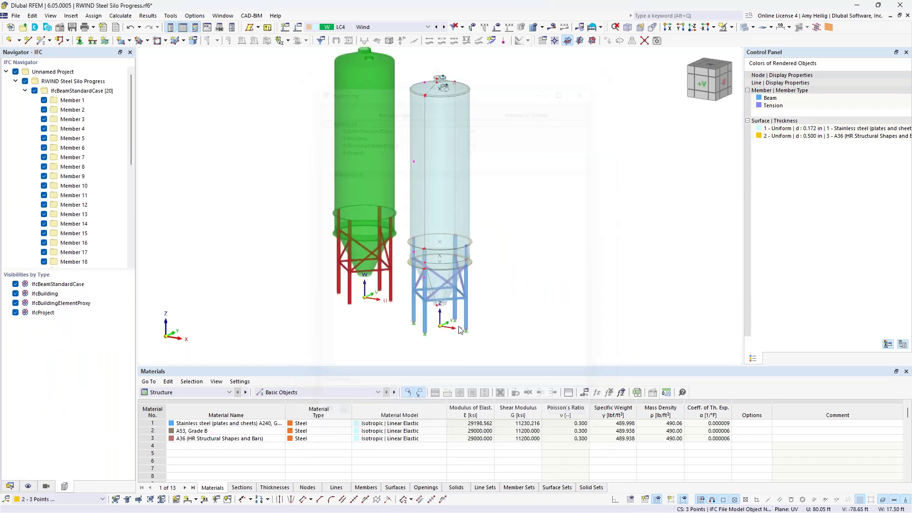
ctrl+middle_drag(347, 316, 477, 310)
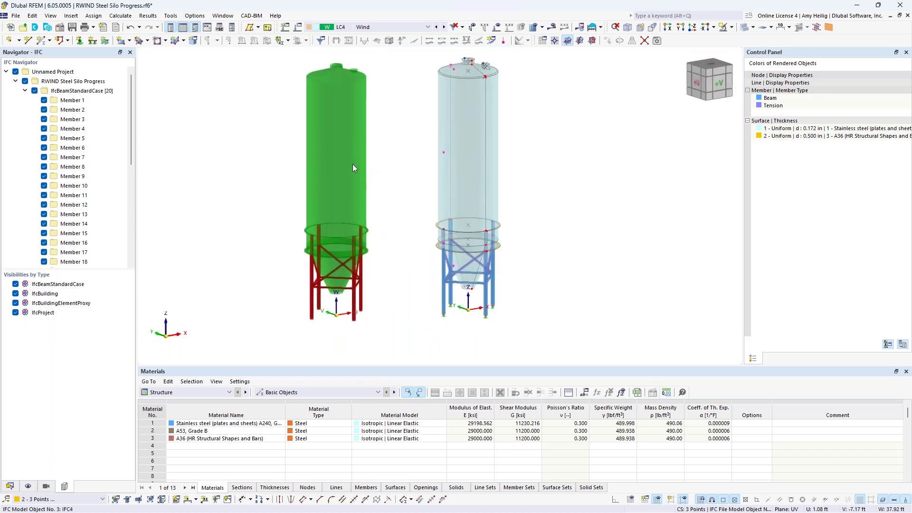
click(330, 148)
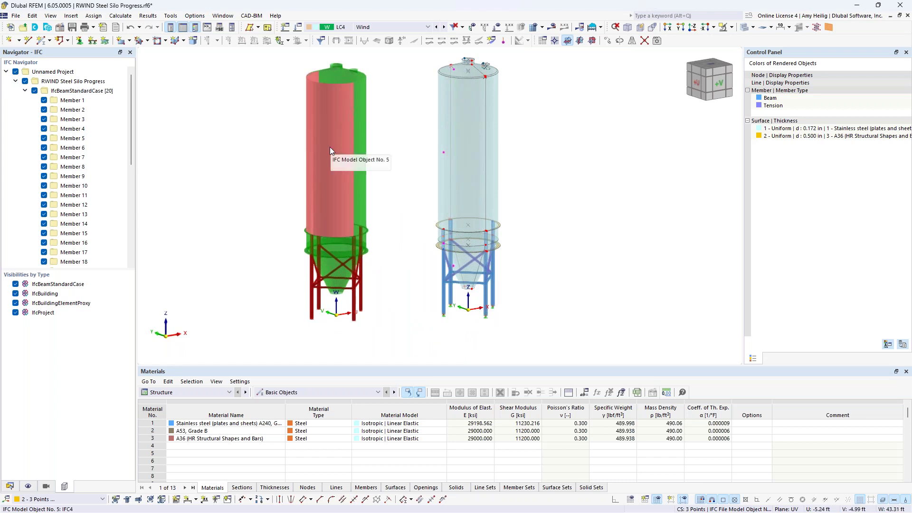
right_click(331, 149)
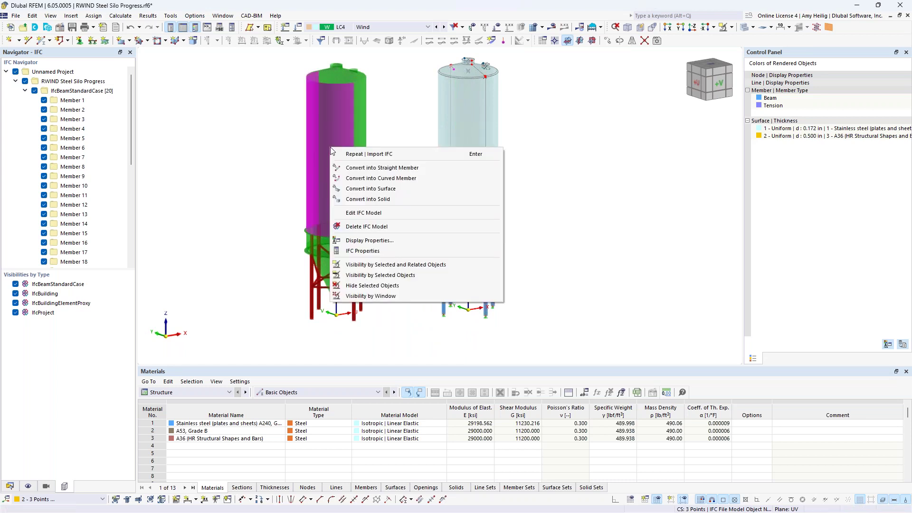
click(242, 184)
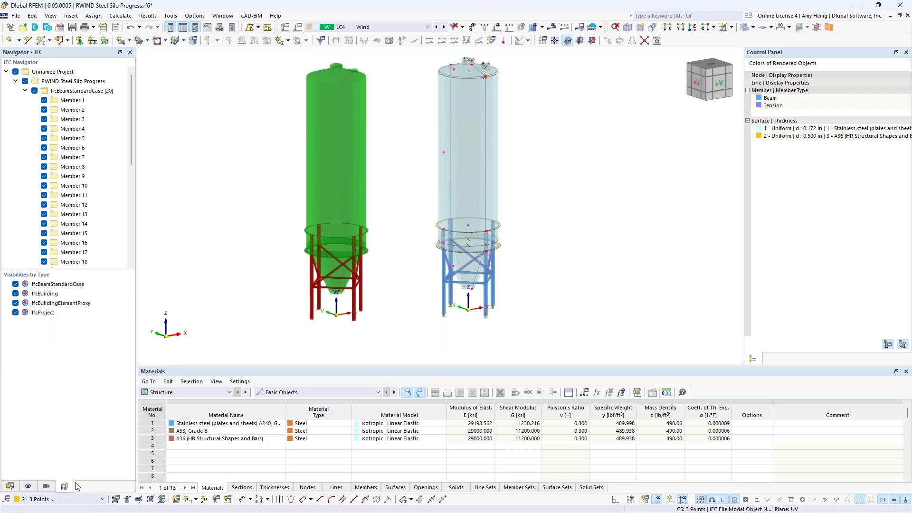
click(15, 72)
click(15, 72)
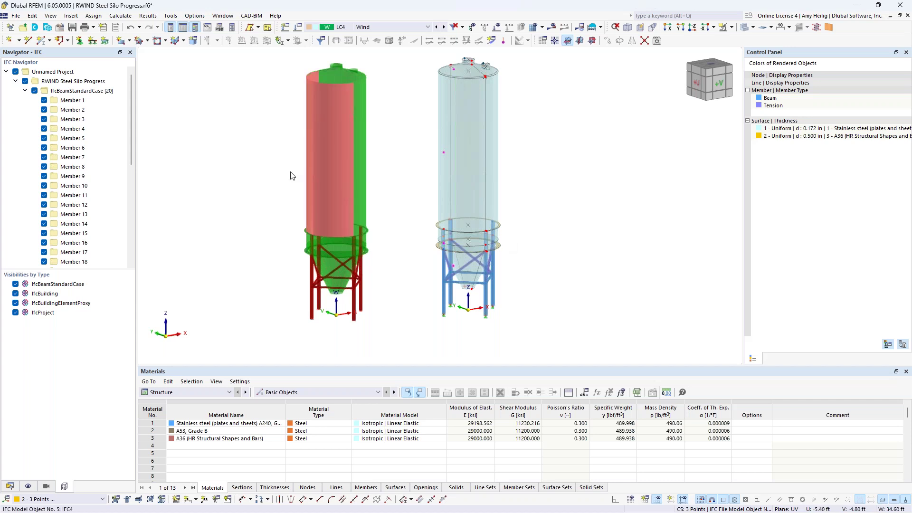
Import Silo IFC.ifc again via File > Import > IFC.
click(15, 15)
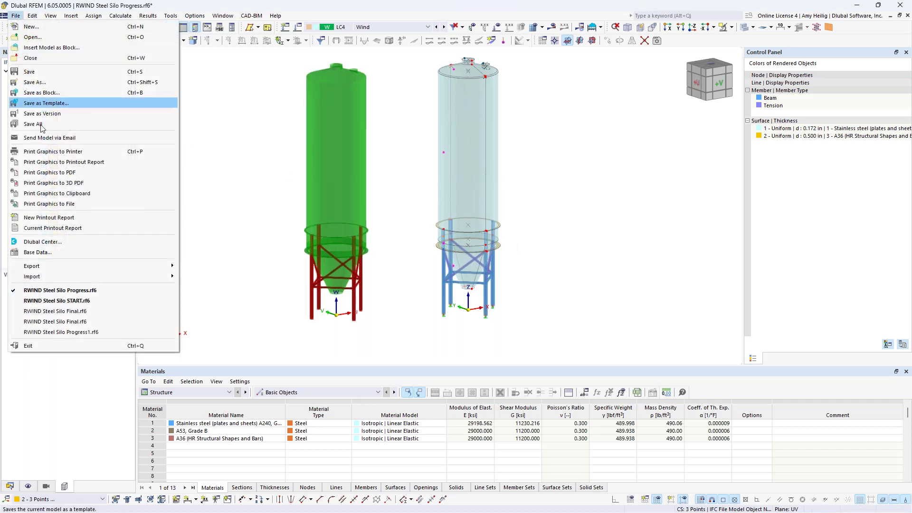
mouse_move(52, 278)
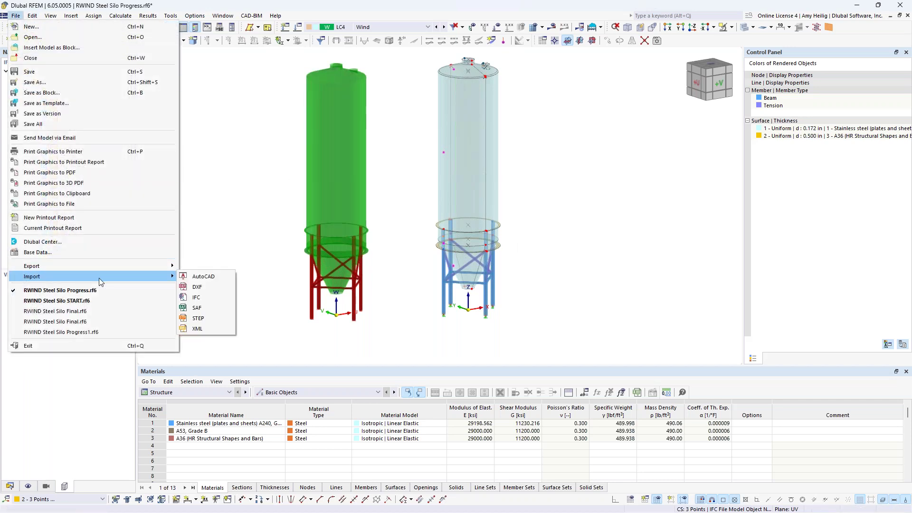
click(204, 297)
click(236, 139)
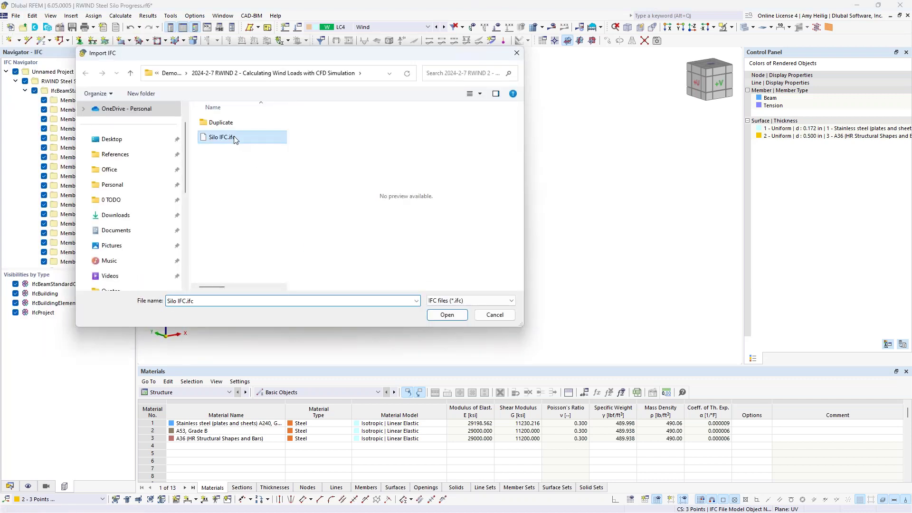
click(452, 317)
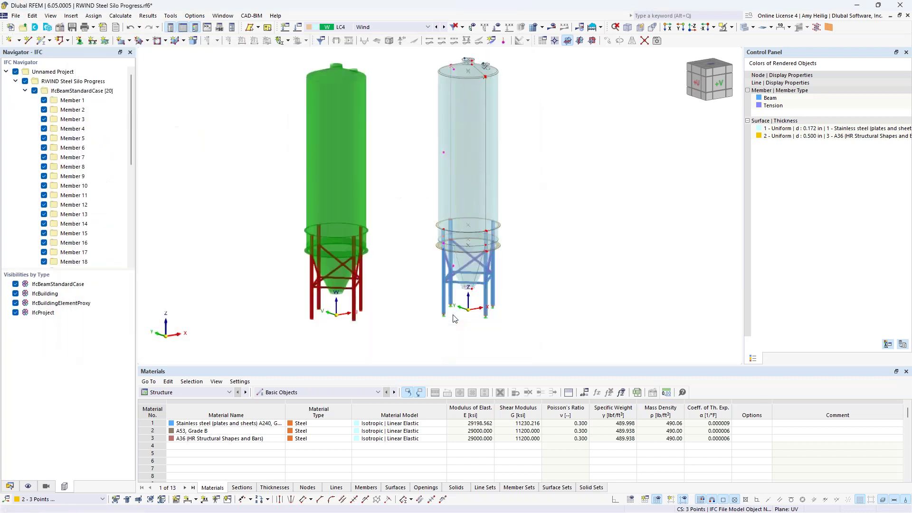
Insert the second IFC silo at X0 -29, Y0 -14, Z0 0 ft and close the report log.
double_click(341, 189)
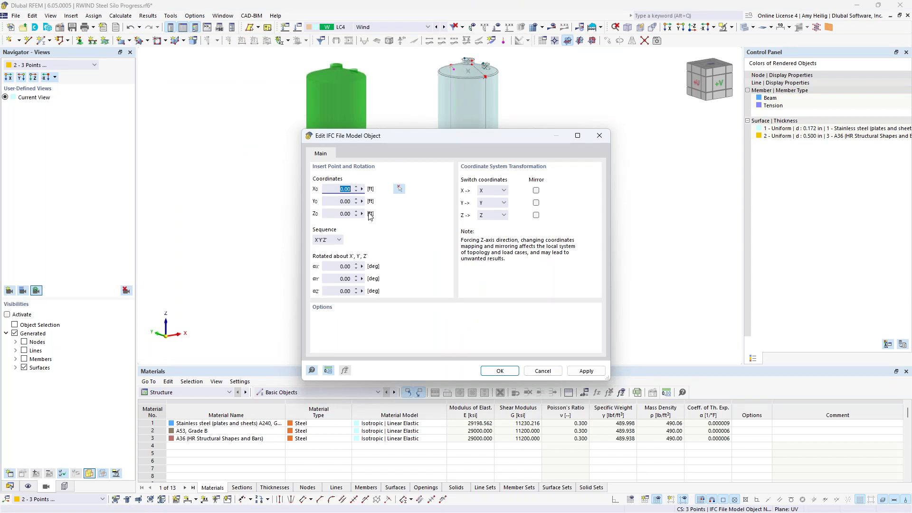
text(-29)
key(Tab)
text(-)
key(Tab)
text(0)
click(500, 370)
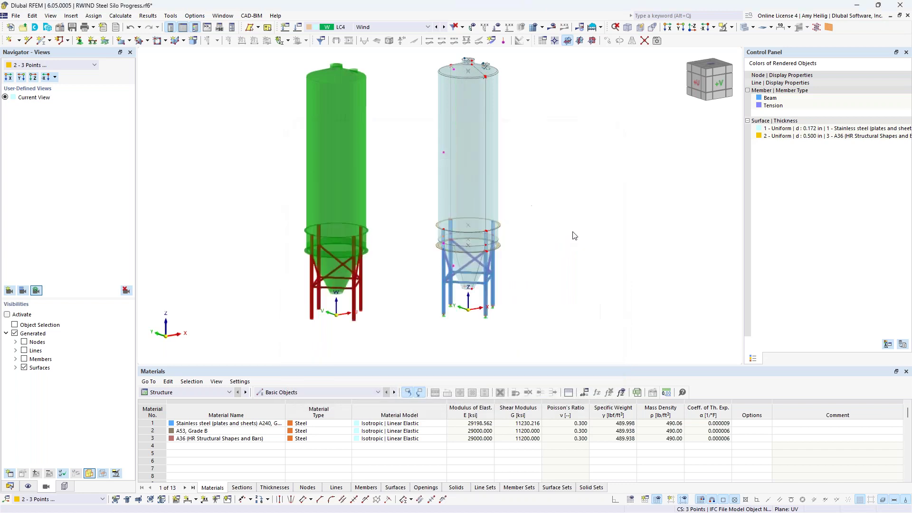
click(573, 423)
mouse_move(566, 238)
ctrl+middle_down()
mouse_move(548, 246)
mouse_move(643, 248)
mouse_move(666, 236)
mouse_move(466, 236)
mouse_move(558, 252)
ctrl+middle_up()
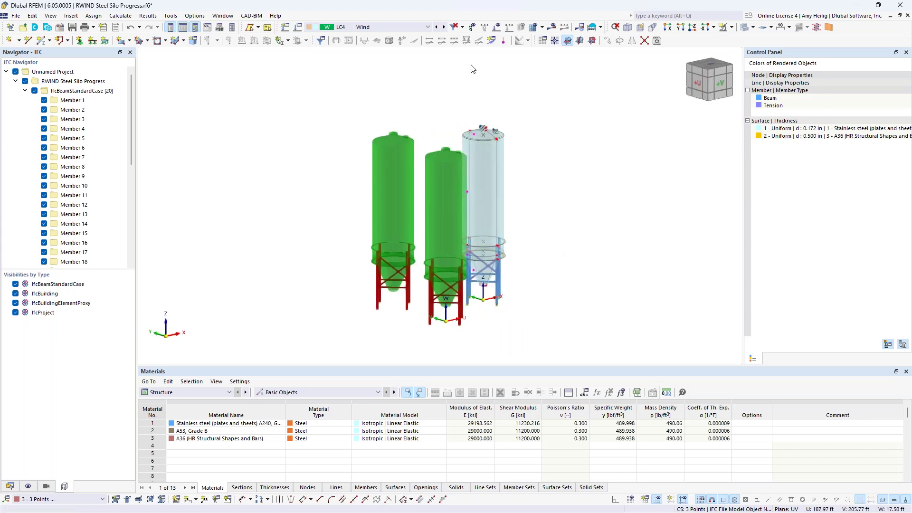
Show the LC4 wind load profile, inspect it around the silos, then hide it again.
click(509, 27)
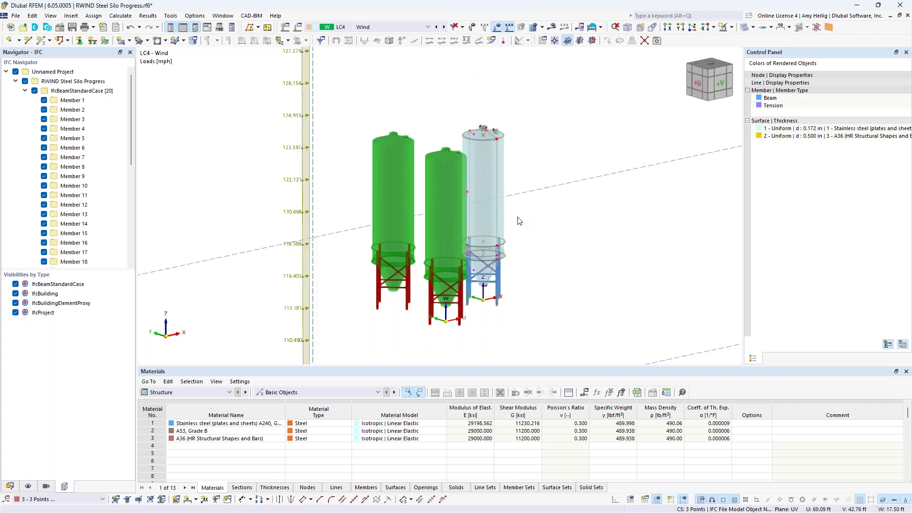
scroll(517, 220, down, 3)
mouse_move(578, 242)
ctrl+middle_down()
mouse_move(584, 234)
mouse_move(475, 238)
mouse_move(560, 254)
mouse_move(565, 248)
ctrl+middle_up()
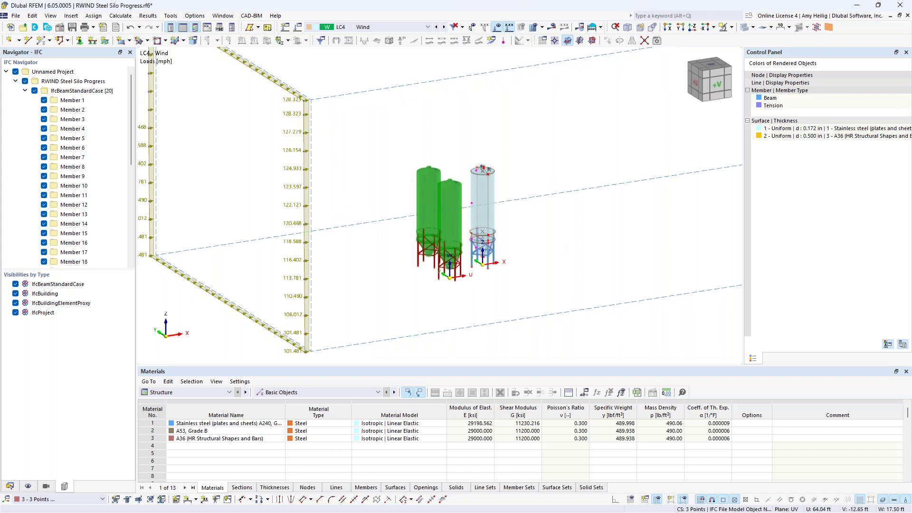
click(498, 28)
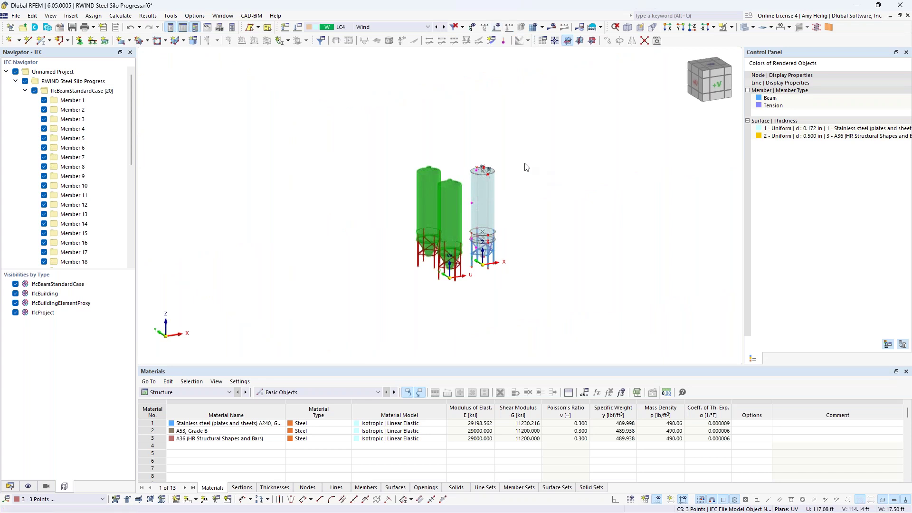
click(120, 16)
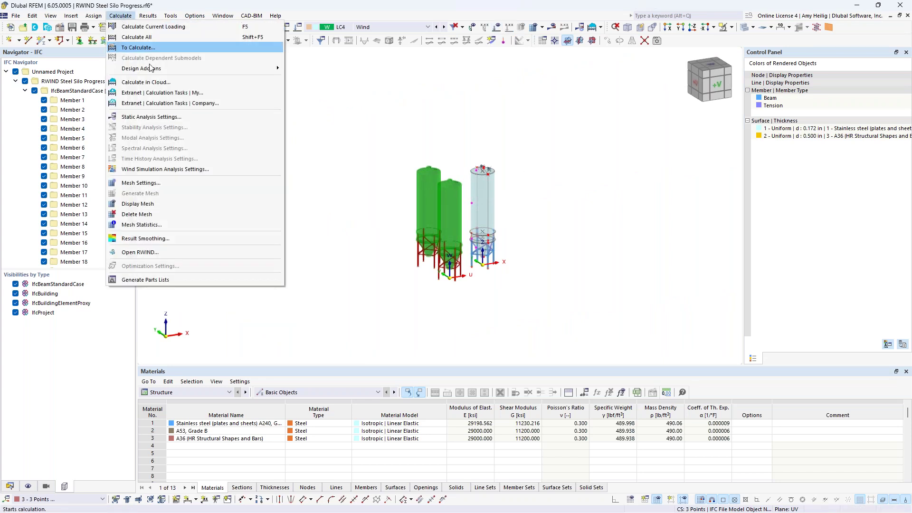
In Mesh Settings' Wind Simulation tab, enable Surrounding model with All IFC objects.
click(165, 187)
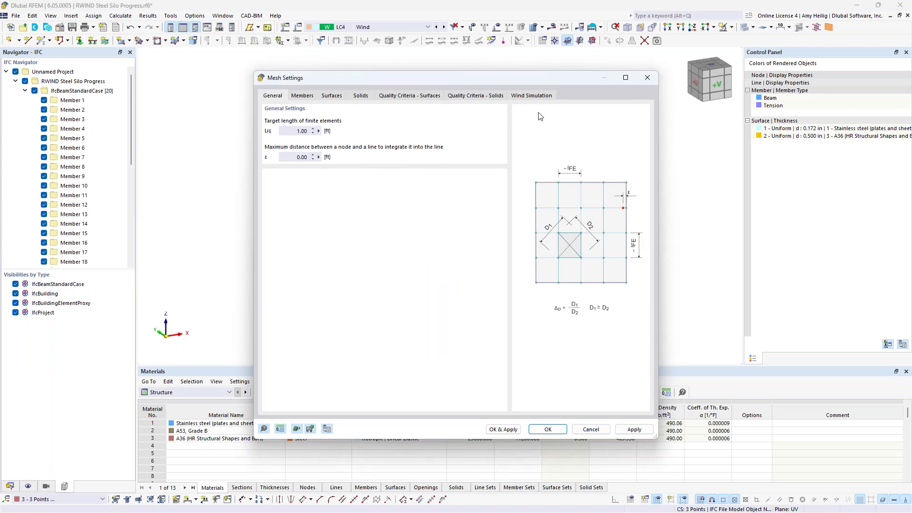
click(534, 96)
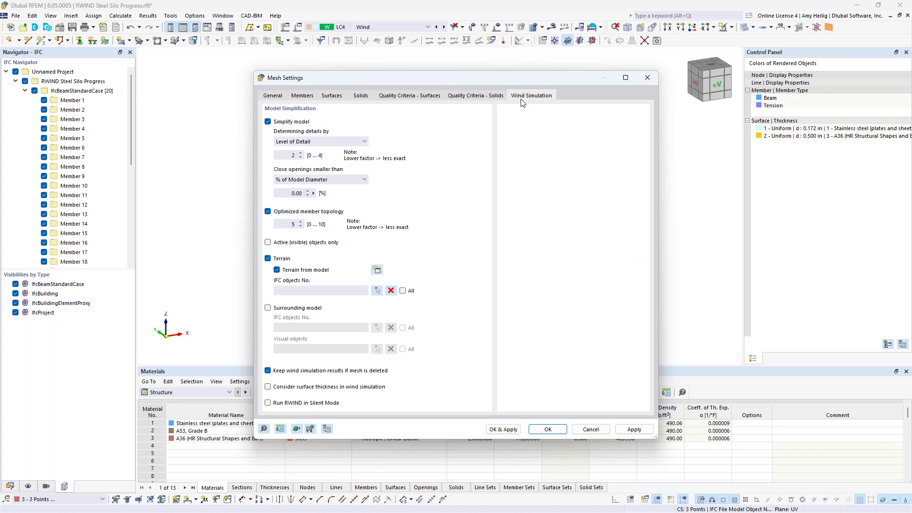
click(268, 308)
click(403, 327)
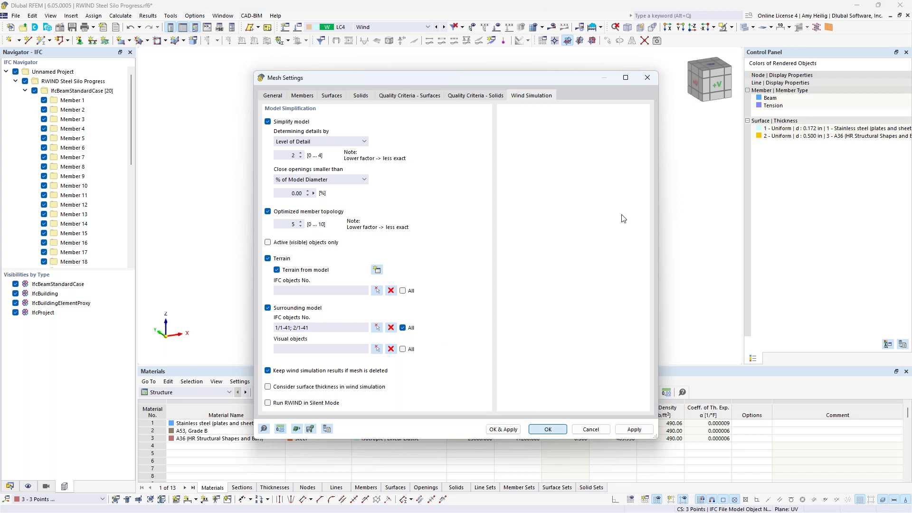
key(Return)
Untick Unnamed Project in the IFC navigator and recentre the steel silo.
scroll(494, 262, up, 3)
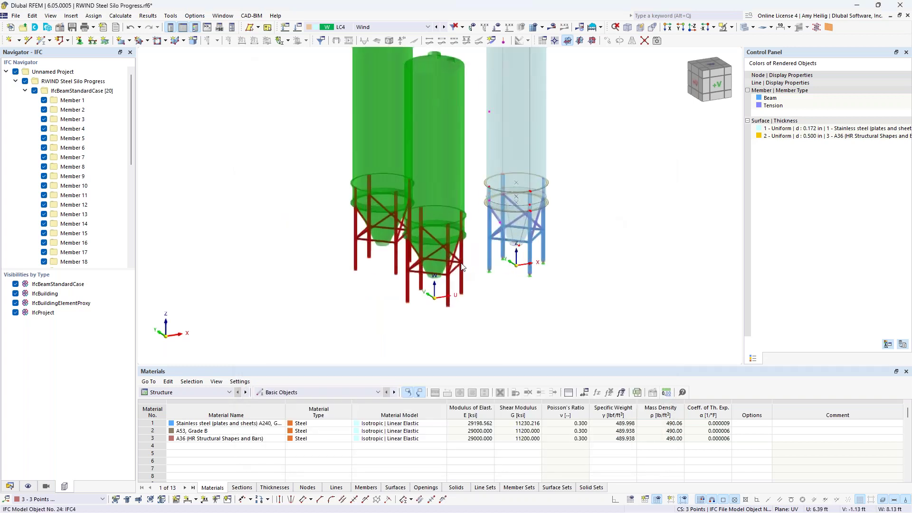
middle_drag(492, 261, 477, 296)
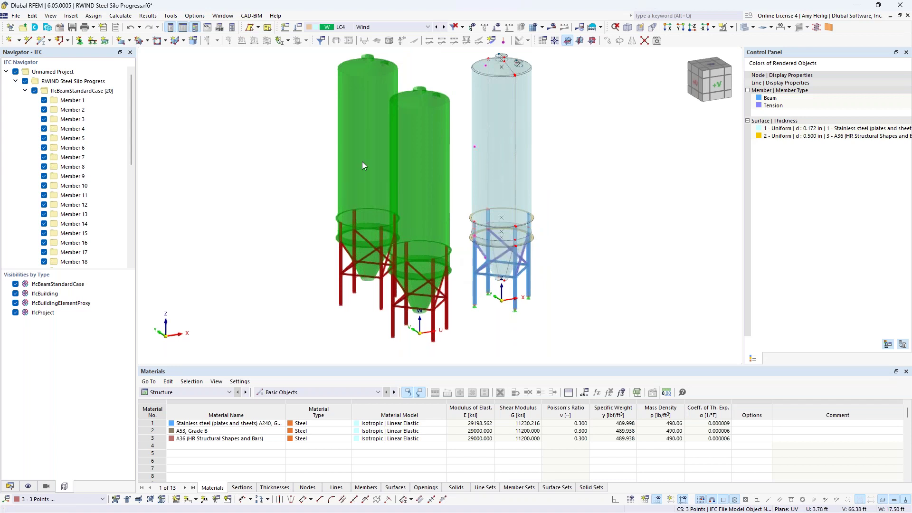
middle_drag(281, 197, 250, 205)
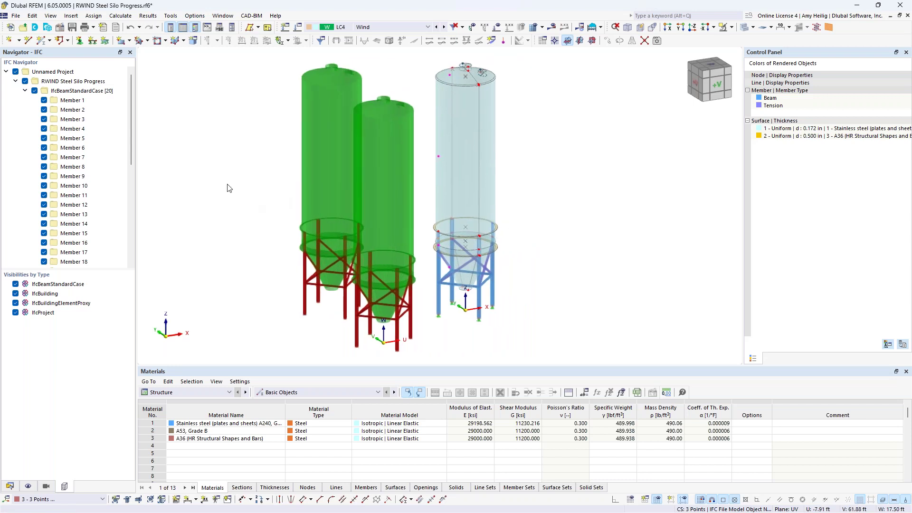
click(16, 72)
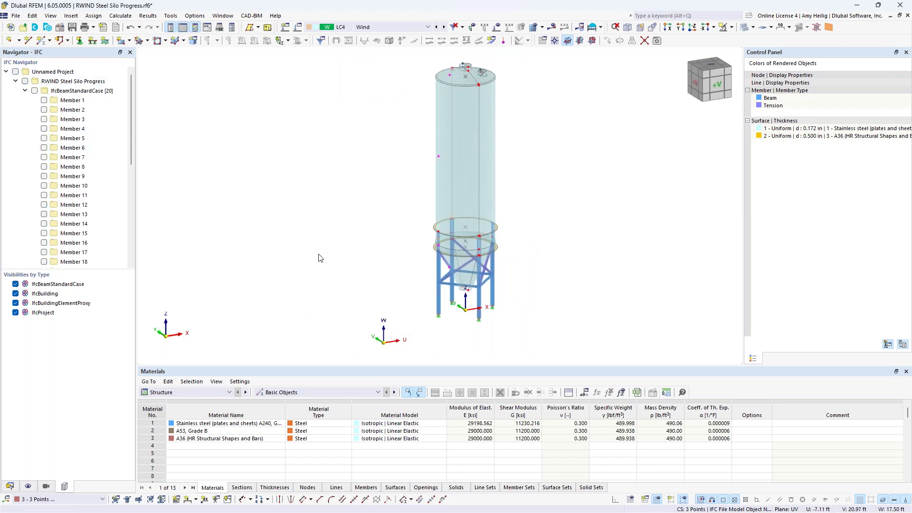
middle_drag(323, 264, 328, 242)
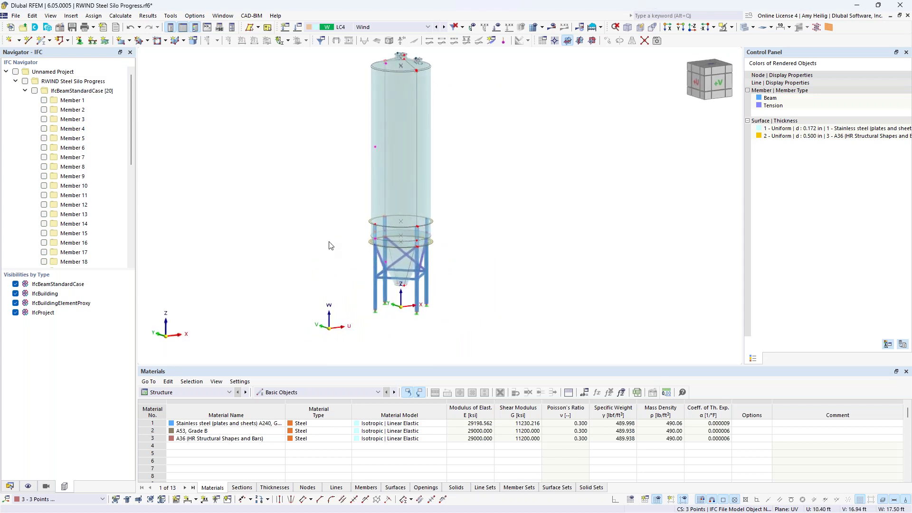
Enable Define experimental data for LC4 Wind and review its four surface probes.
click(10, 486)
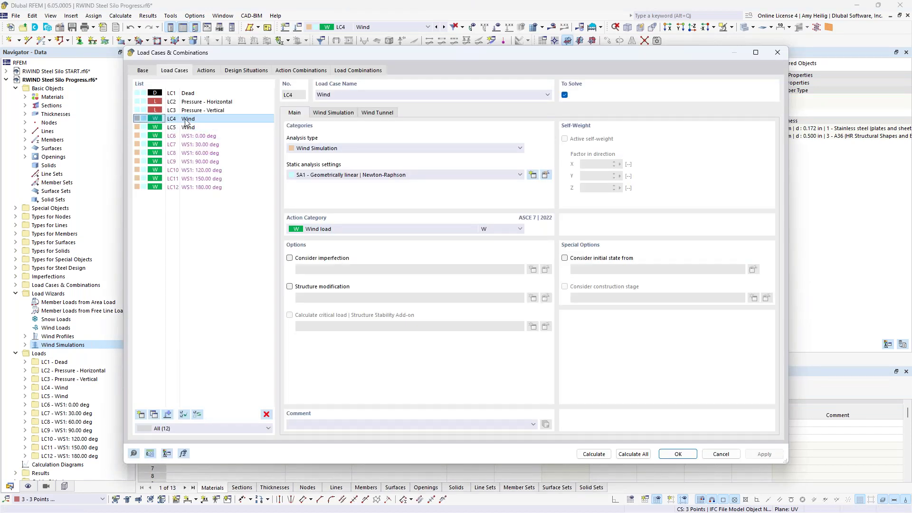
click(333, 112)
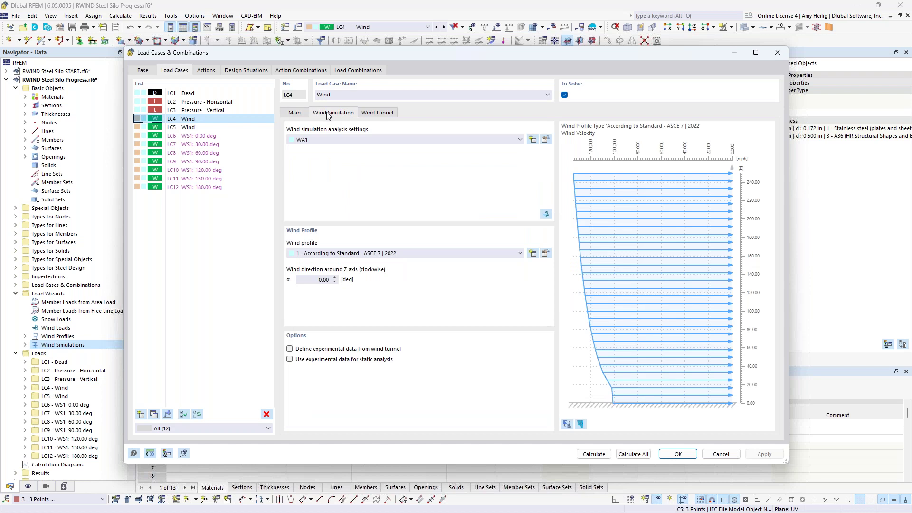
click(290, 349)
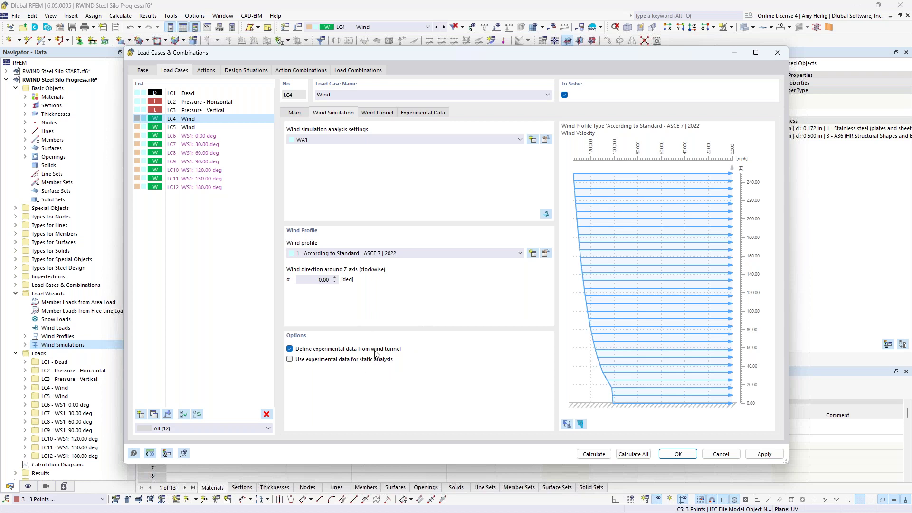
click(424, 113)
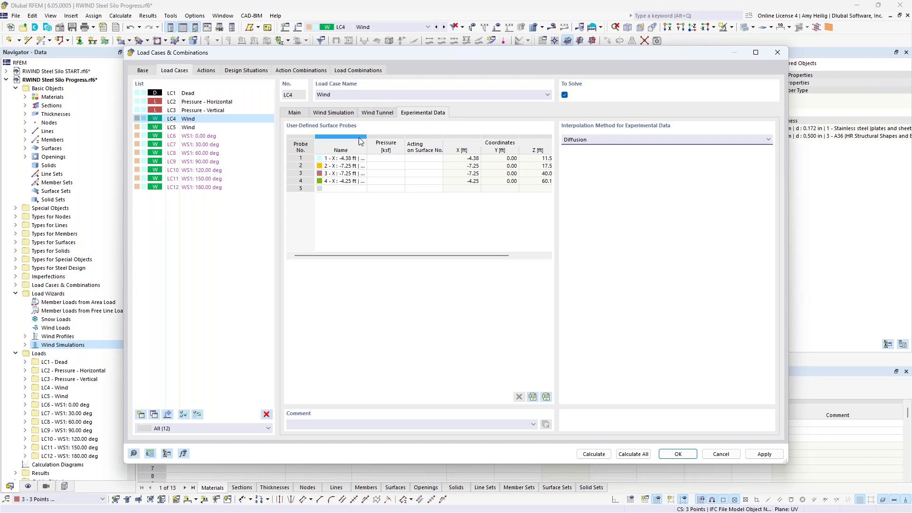
click(350, 160)
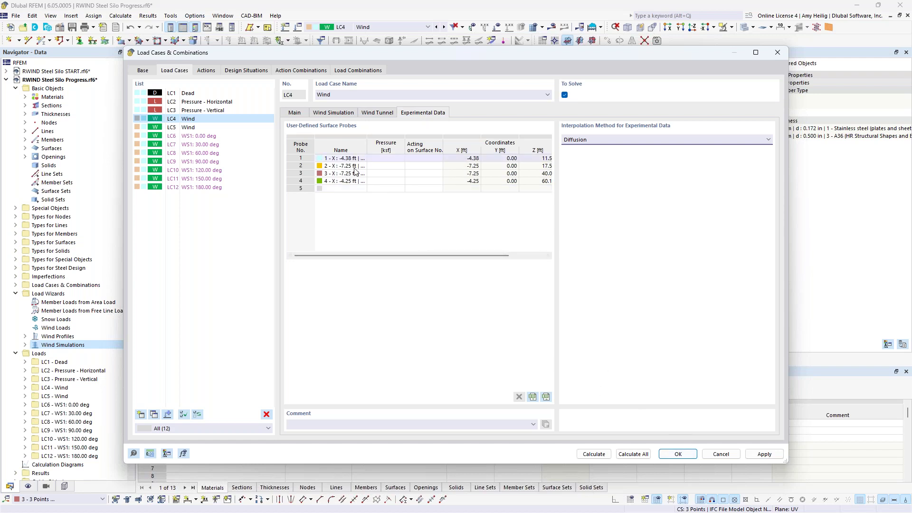
click(672, 455)
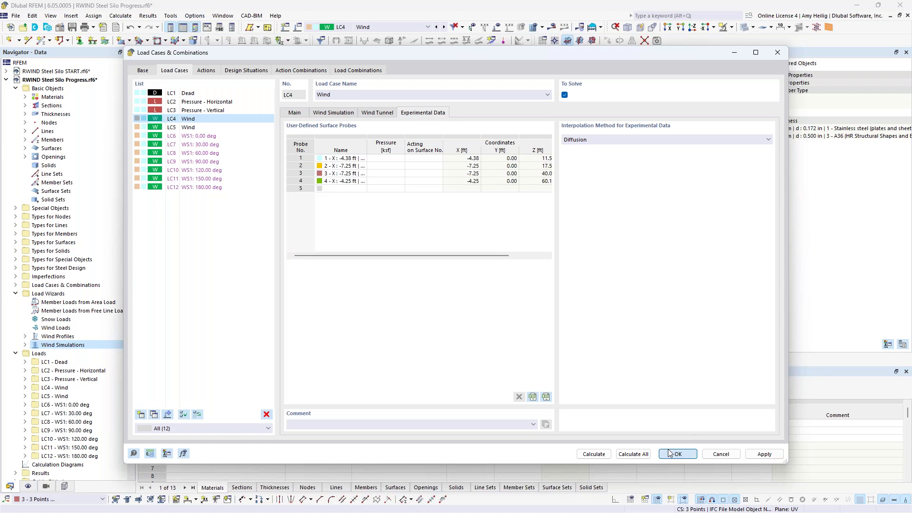
click(16, 294)
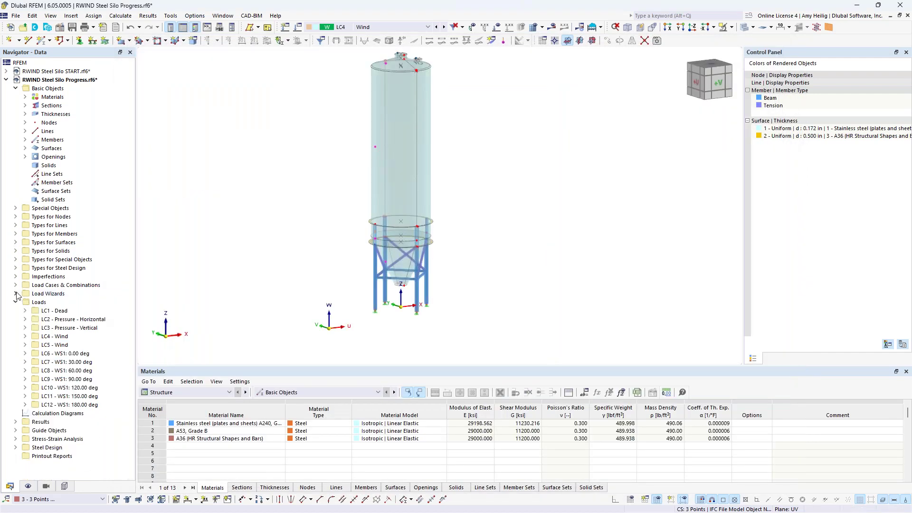
Expand Types for Surfaces in the Data navigator, listing entries such as Additional Surface Result Points.
click(16, 243)
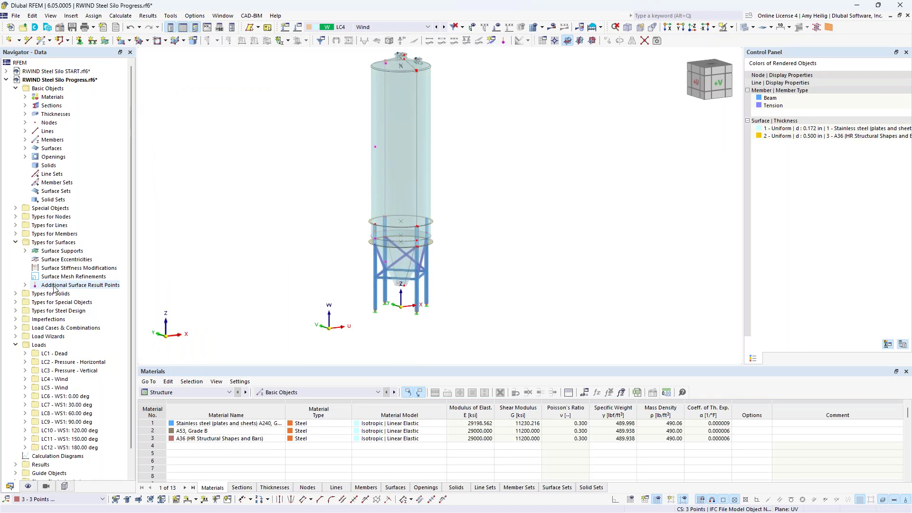
scroll(328, 287, up, 1)
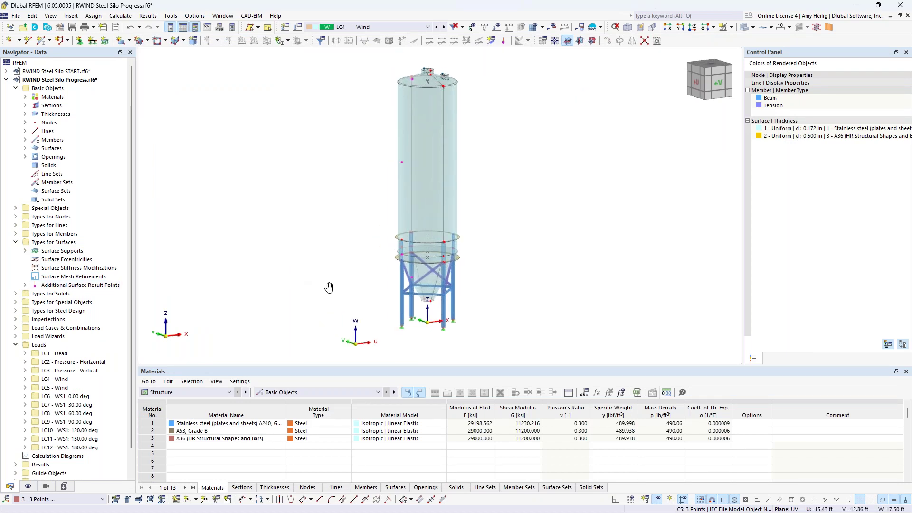
scroll(376, 303, up, 2)
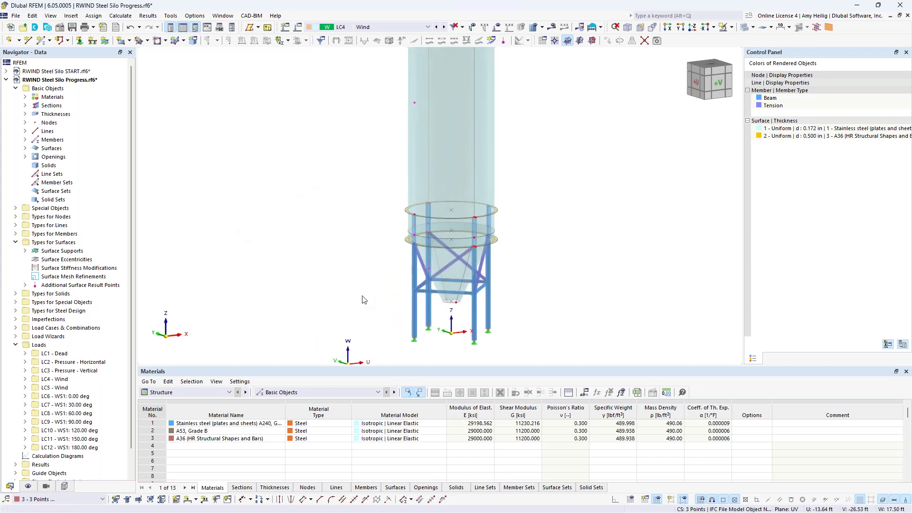
scroll(359, 293, up, 4)
scroll(369, 274, up, 1)
Inspect the silo closely from the lower bracing and support rings up to the roof and legs.
middle_drag(375, 265, 243, 243)
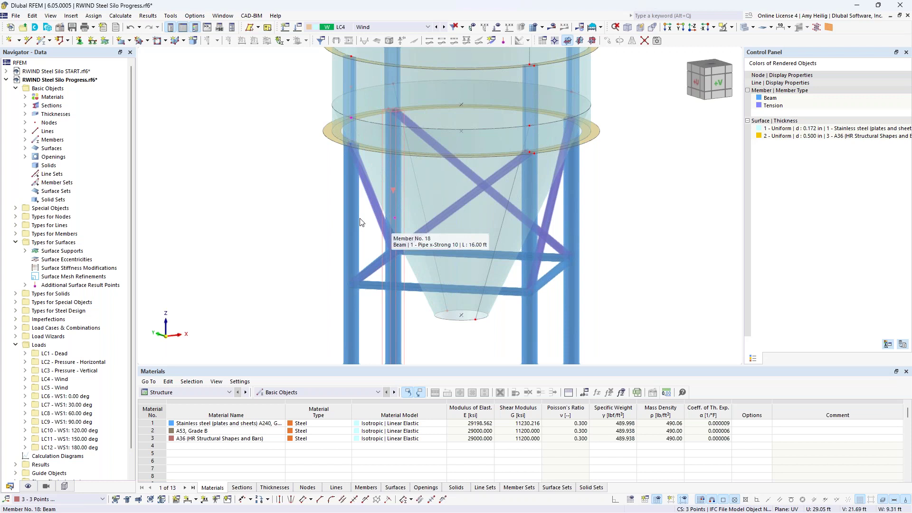
middle_drag(285, 184, 308, 283)
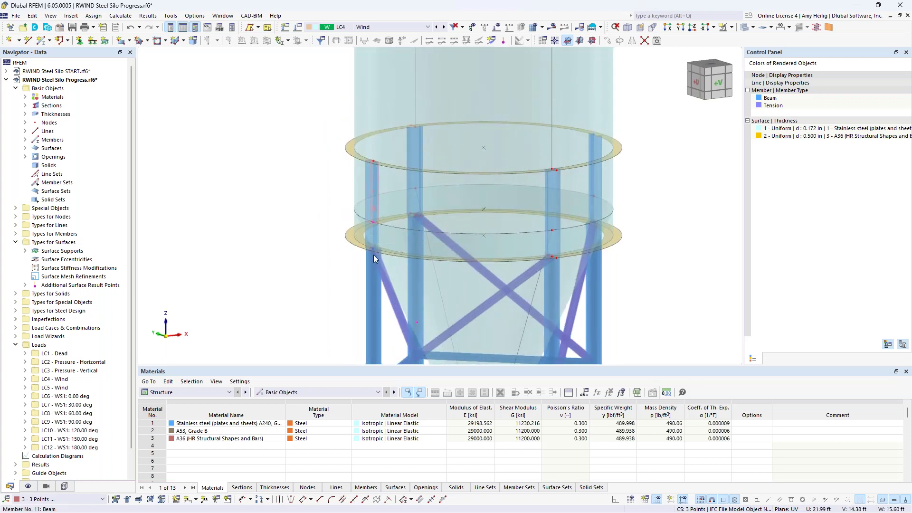
scroll(333, 161, down, 3)
middle_drag(312, 169, 320, 341)
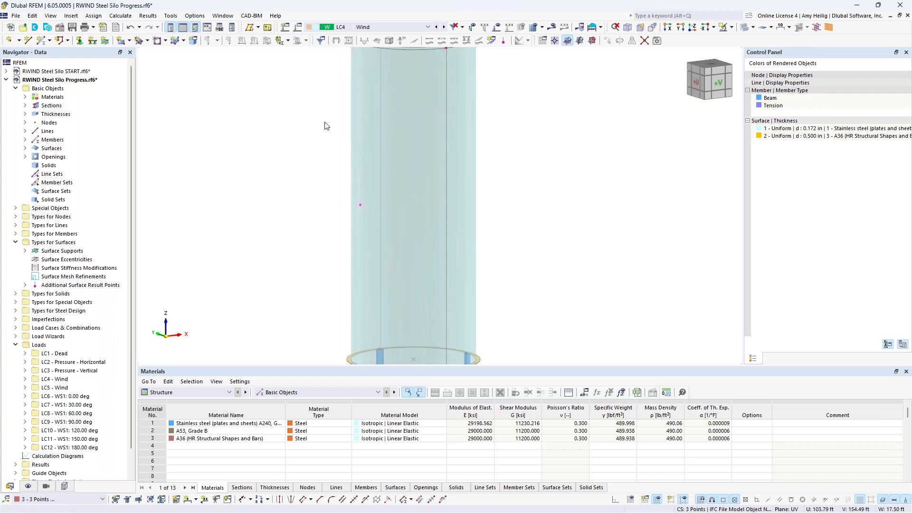
middle_drag(325, 122, 320, 259)
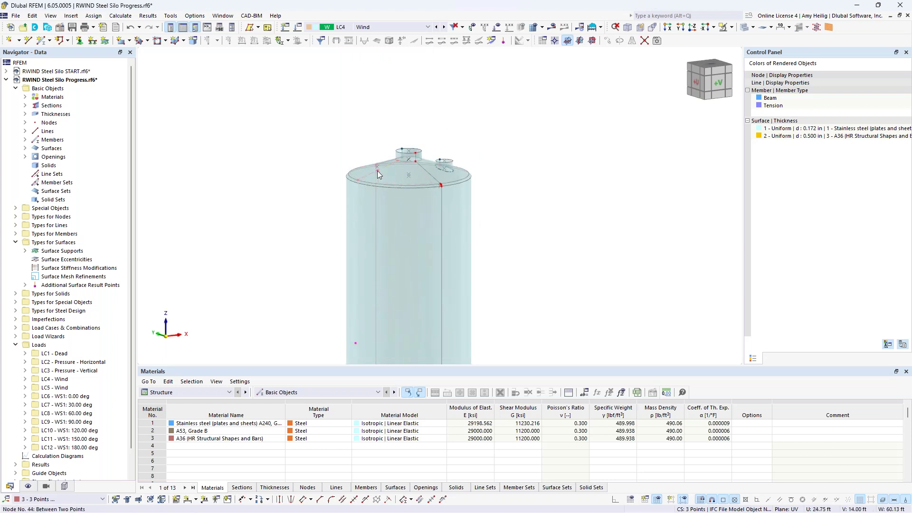
scroll(549, 179, down, 5)
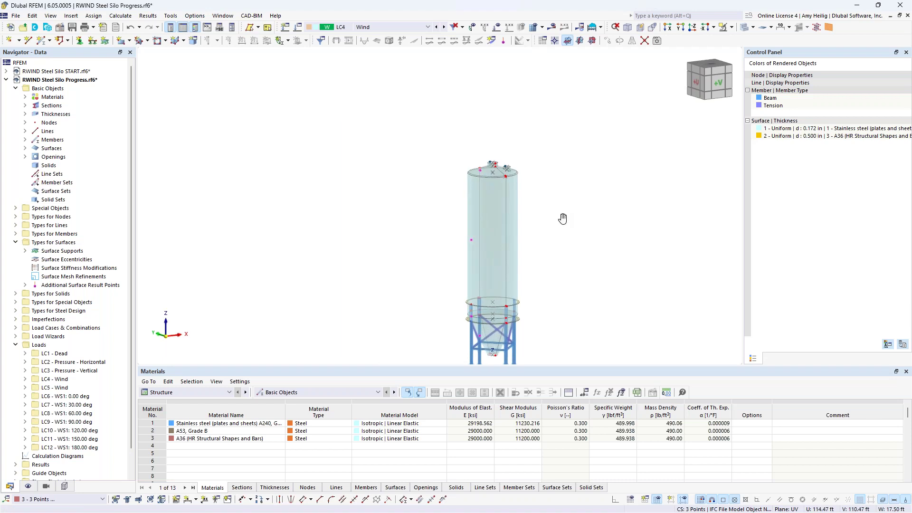
middle_drag(563, 219, 499, 186)
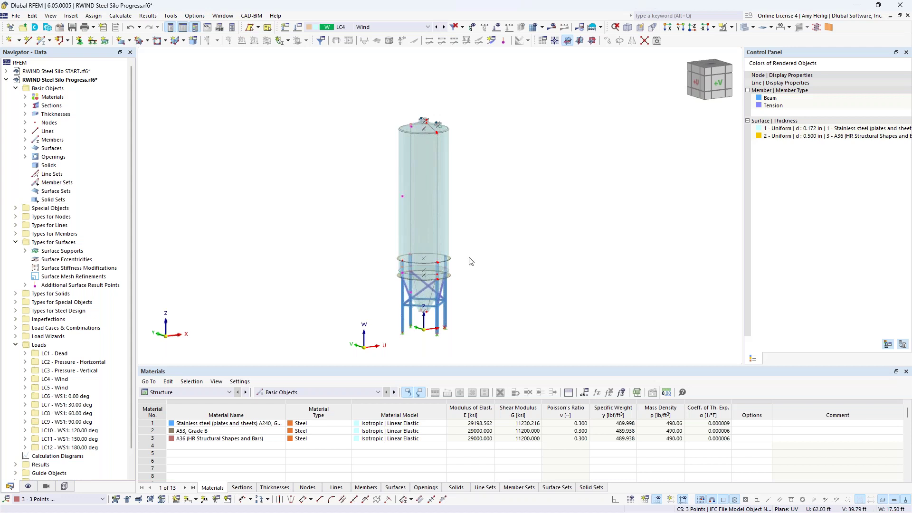
click(24, 285)
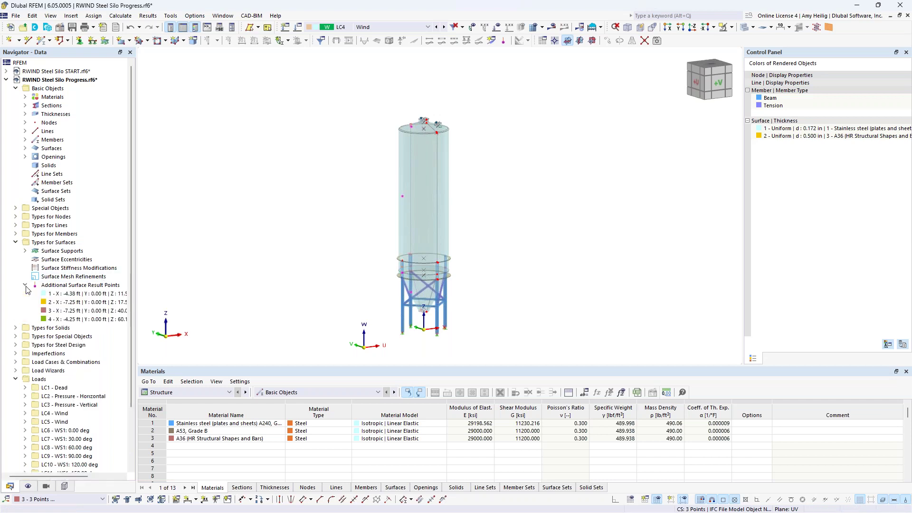
click(84, 287)
right_click(85, 286)
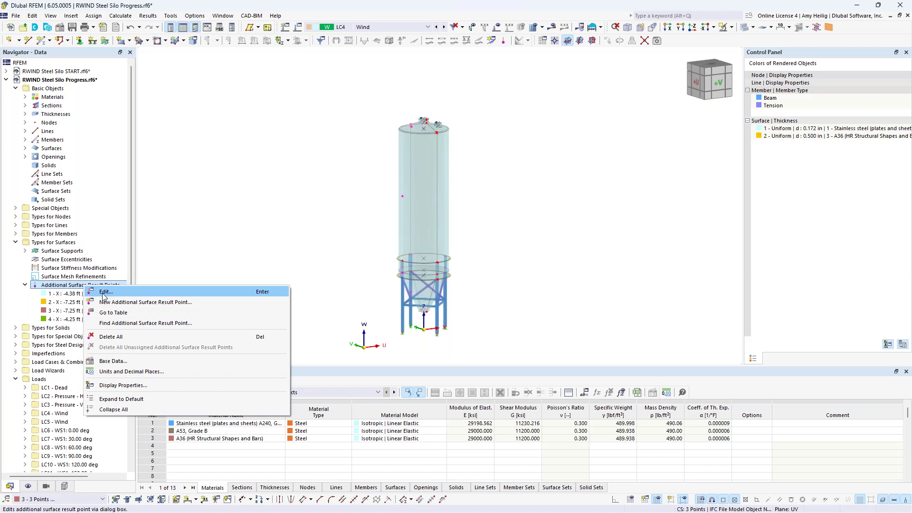
click(104, 293)
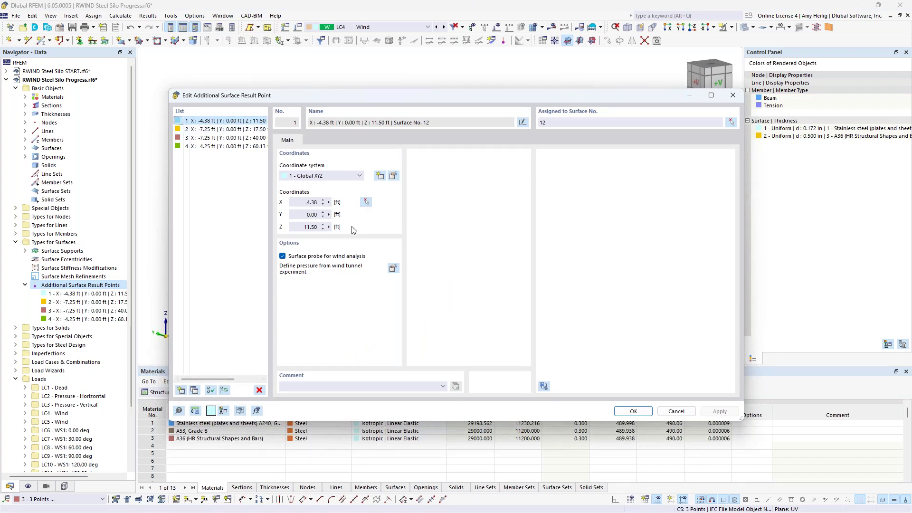
drag(398, 93, 370, 301)
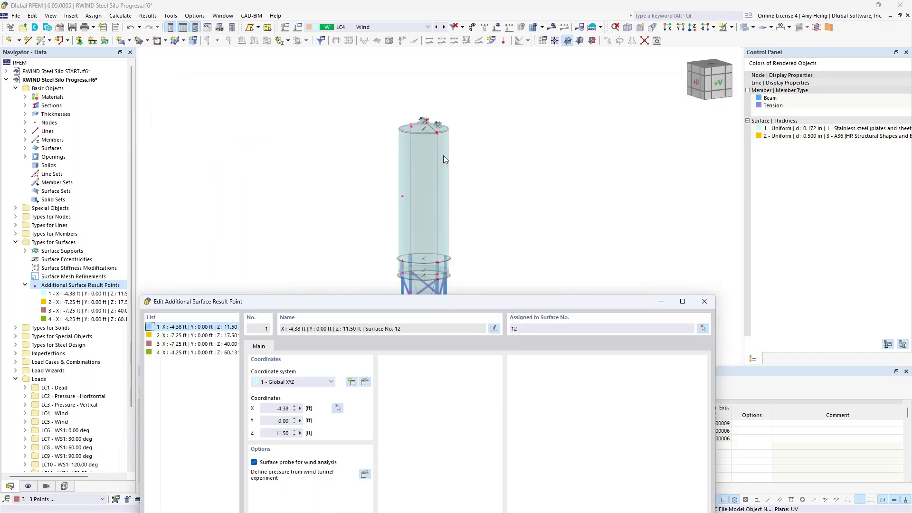
drag(449, 303, 481, 107)
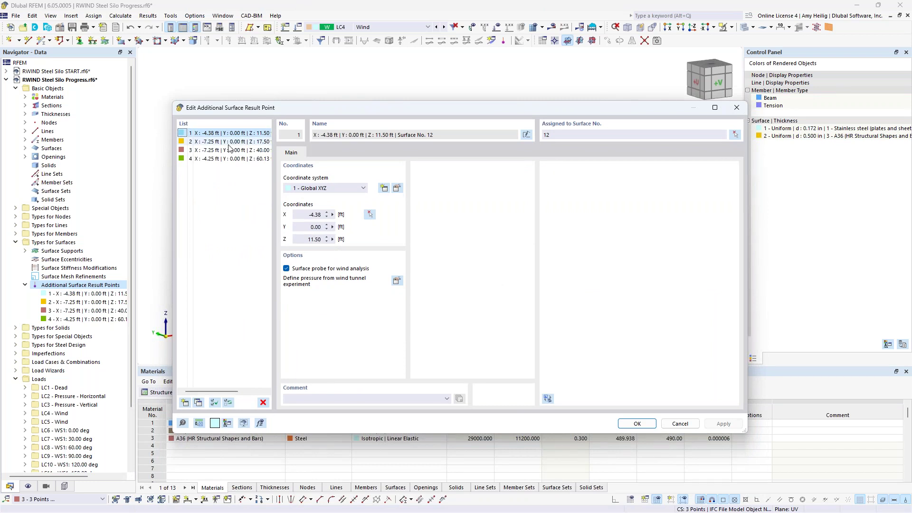
click(228, 150)
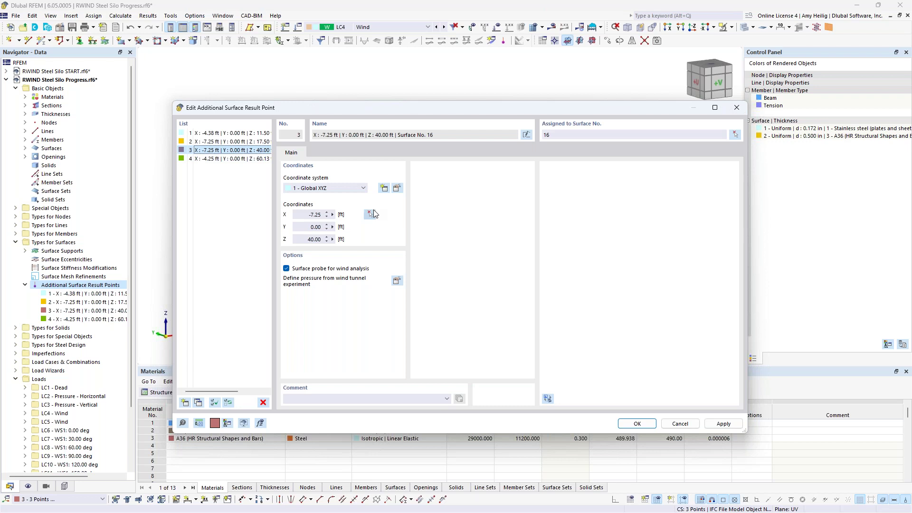
drag(418, 106, 423, 368)
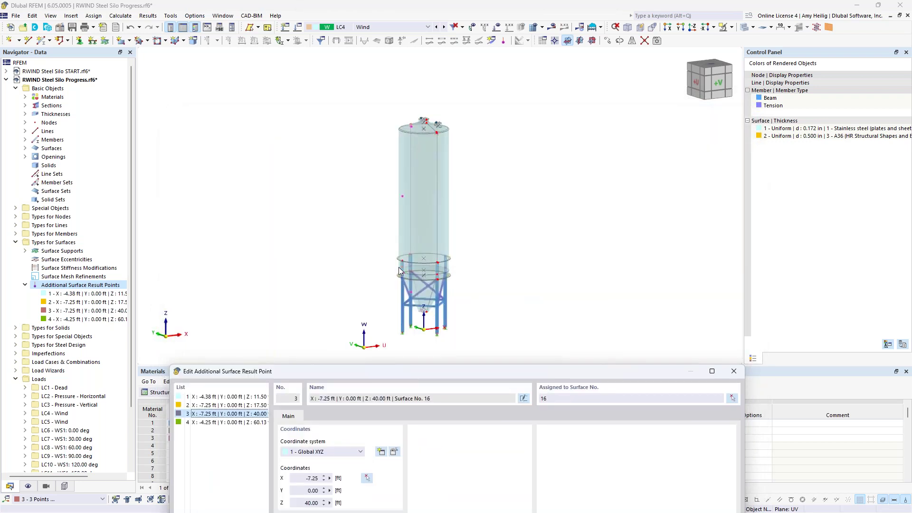
drag(426, 371, 427, 117)
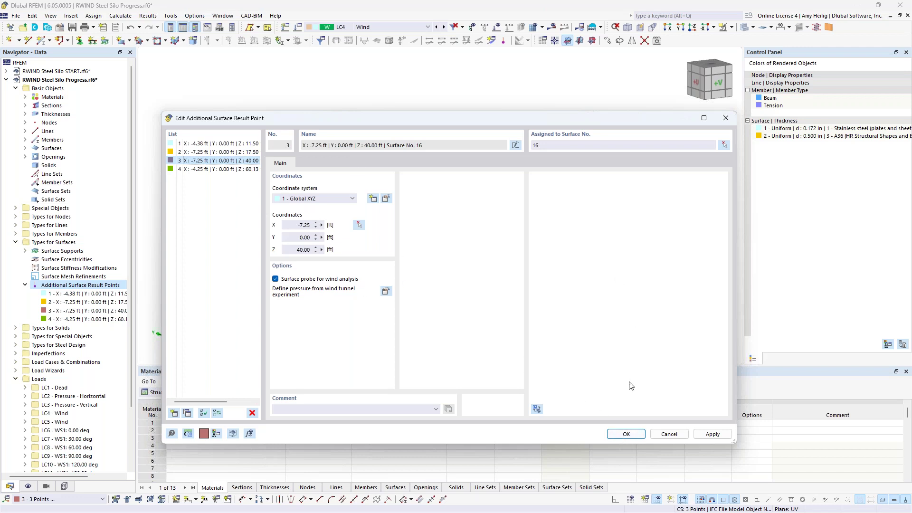
click(627, 434)
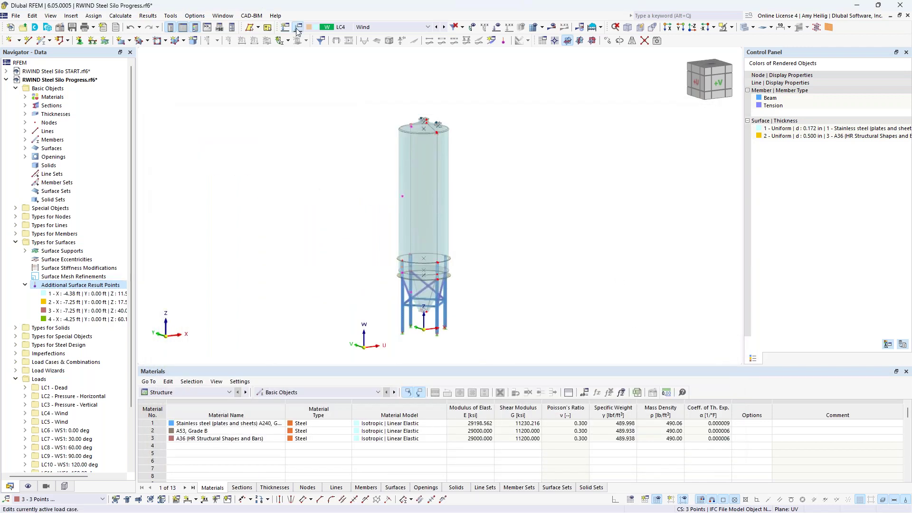
Open LC4 Wind's Experimental Data and set probe 1's pressure to 0.010 ksf.
click(297, 28)
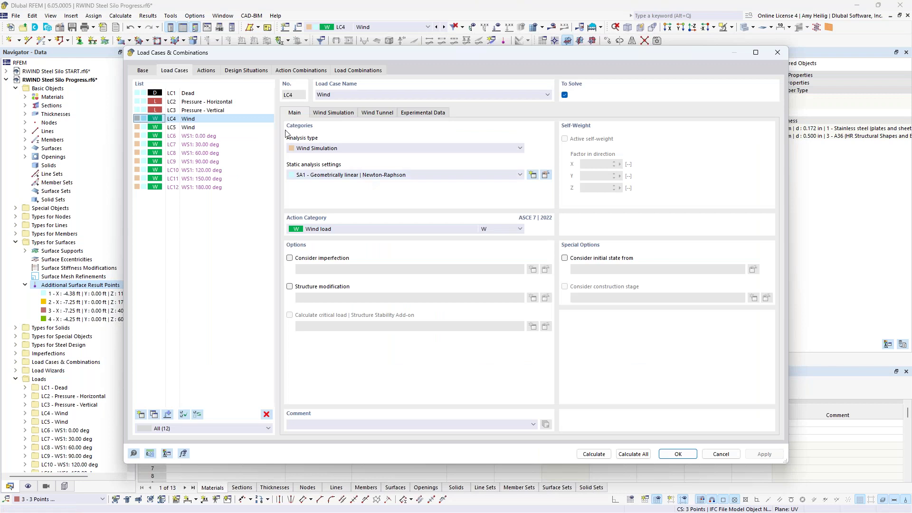
click(413, 116)
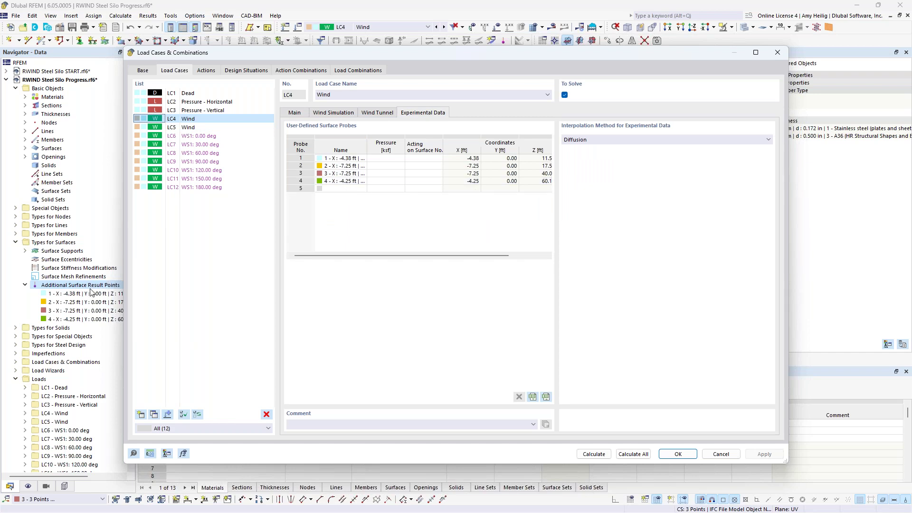
click(384, 158)
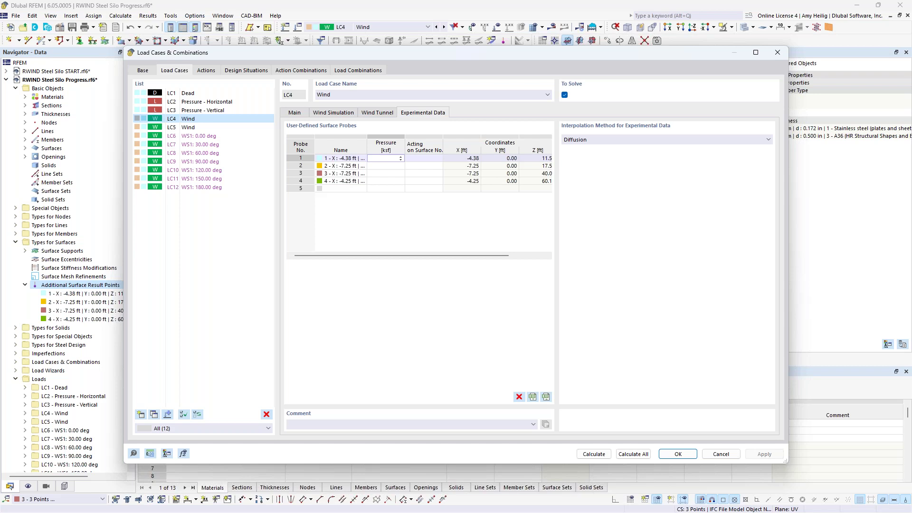
text(0.01)
click(387, 189)
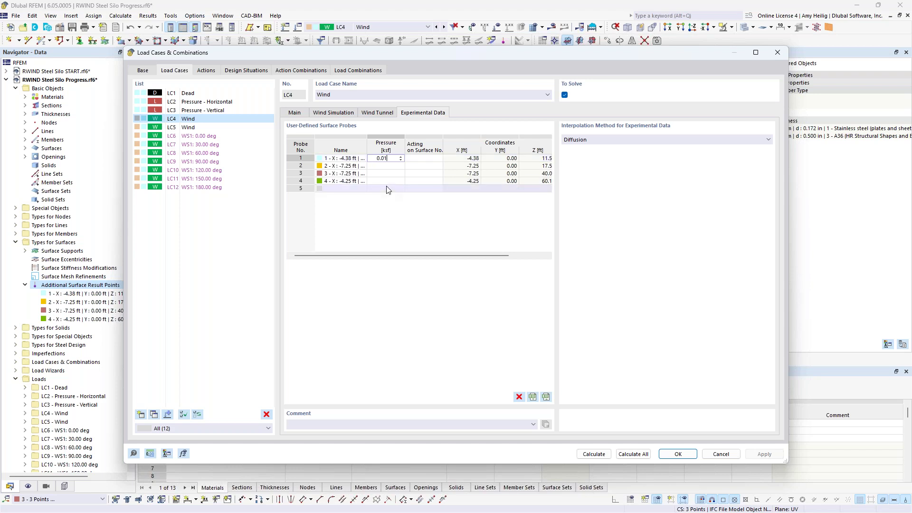
Enter pressures of 0.040, 0.040 and -0.005 ksf for probes 2, 3 and 4.
click(383, 165)
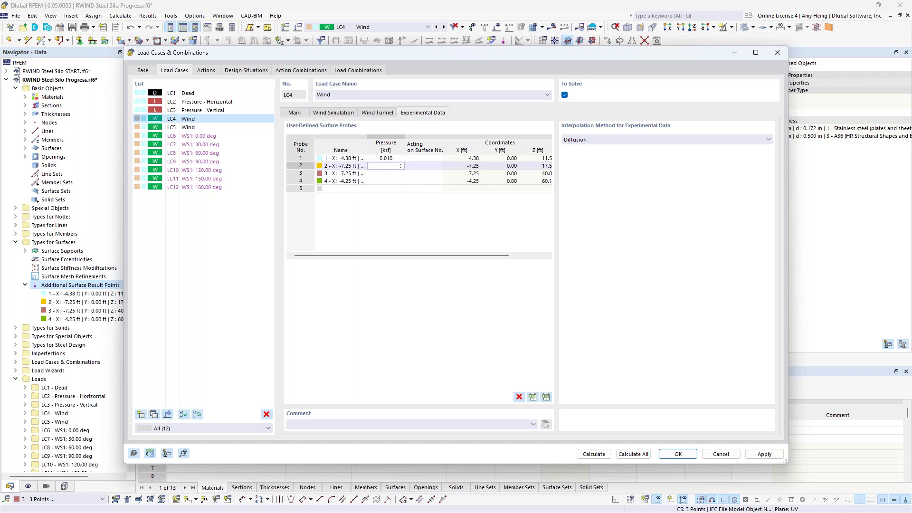
text(0.04)
key(Return)
text(0.04)
key(Return)
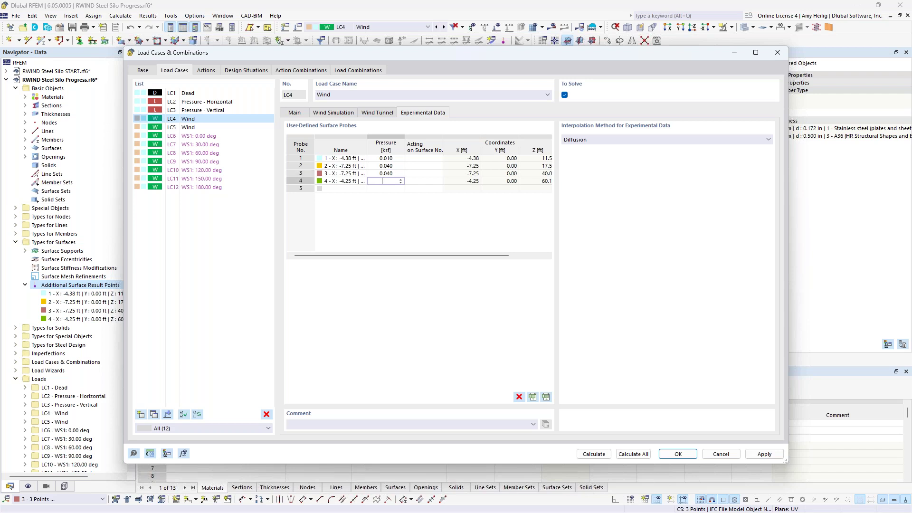
drag(442, 50, 453, 85)
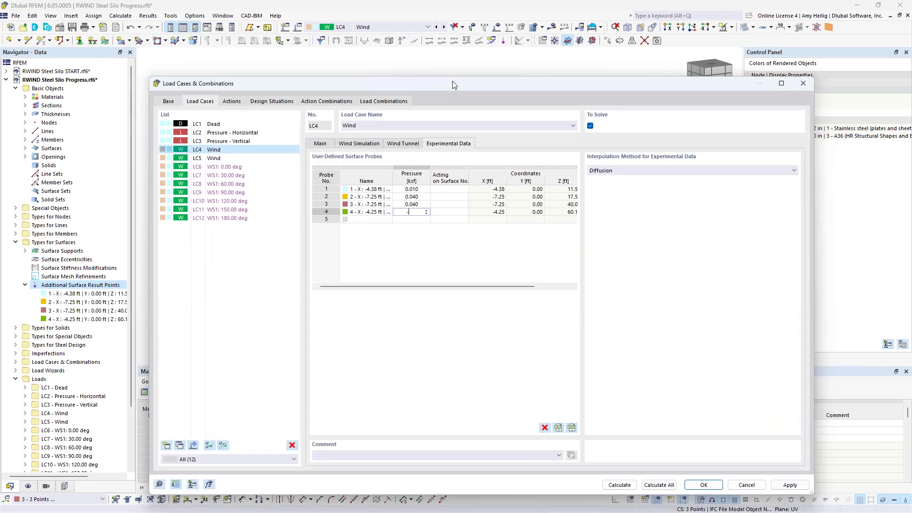
text(-0.005)
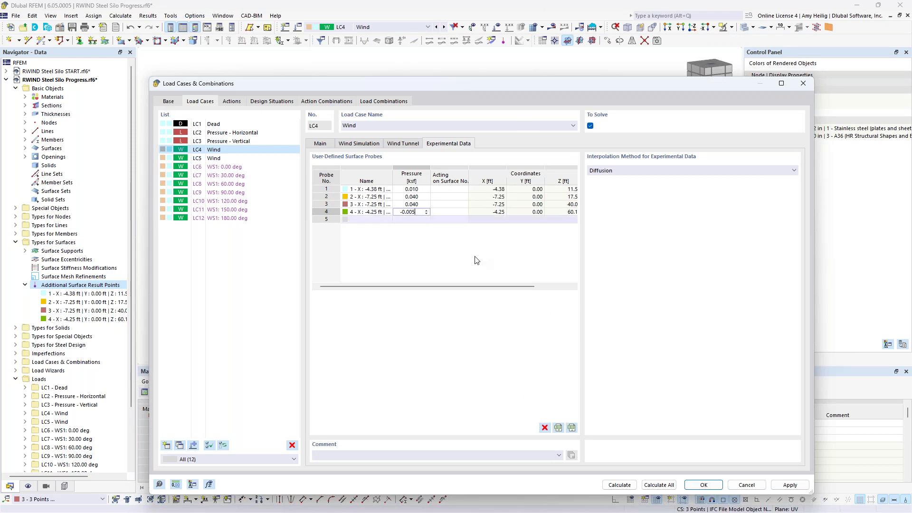
click(446, 189)
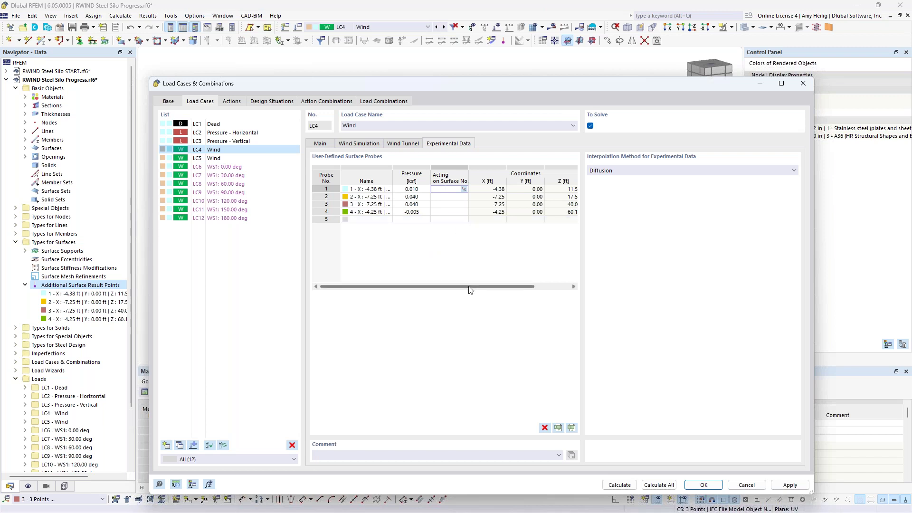
Copy the probes' surface numbers 12, 15, 16 and 11 into Acting on Surface No.
drag(468, 286, 503, 286)
drag(566, 193, 569, 213)
key(ctrl+c)
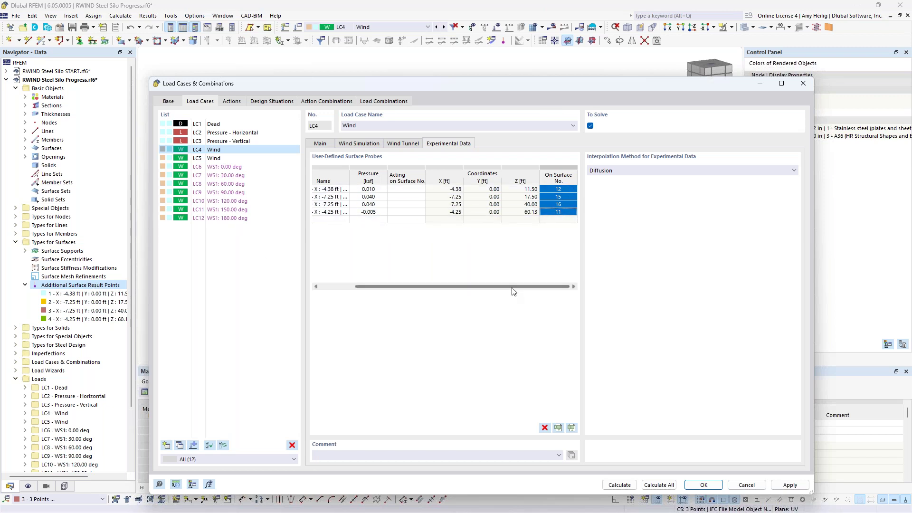
drag(407, 189, 437, 248)
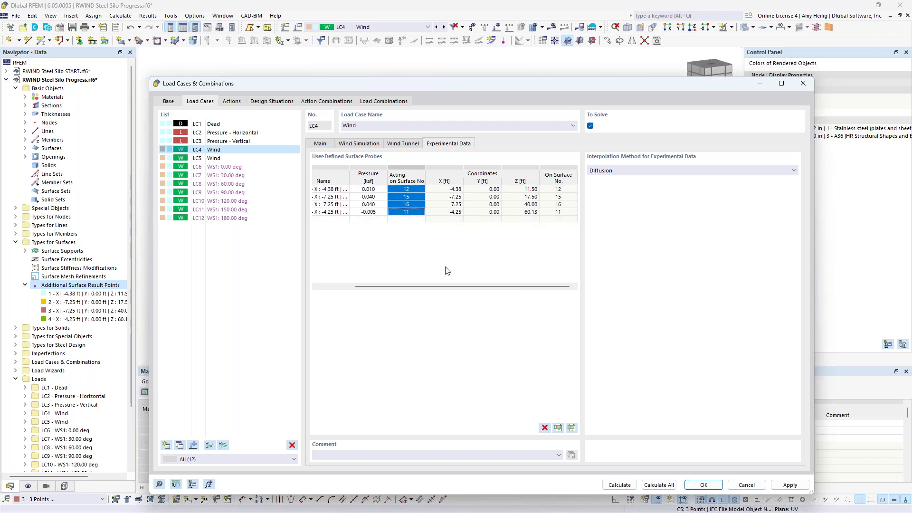
key(ctrl+v)
drag(418, 286, 346, 287)
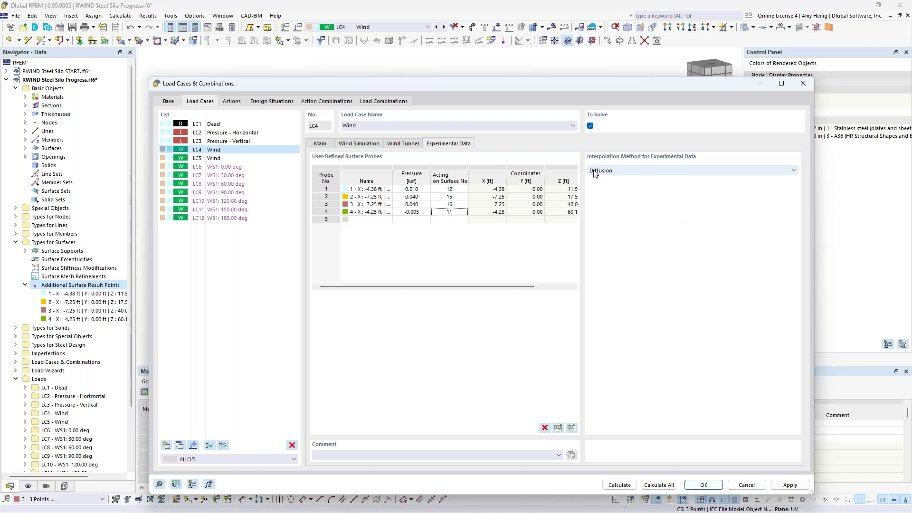
Use Gaussian | User-defined interpolation with a 20 ft radius and confirm the load case.
click(623, 172)
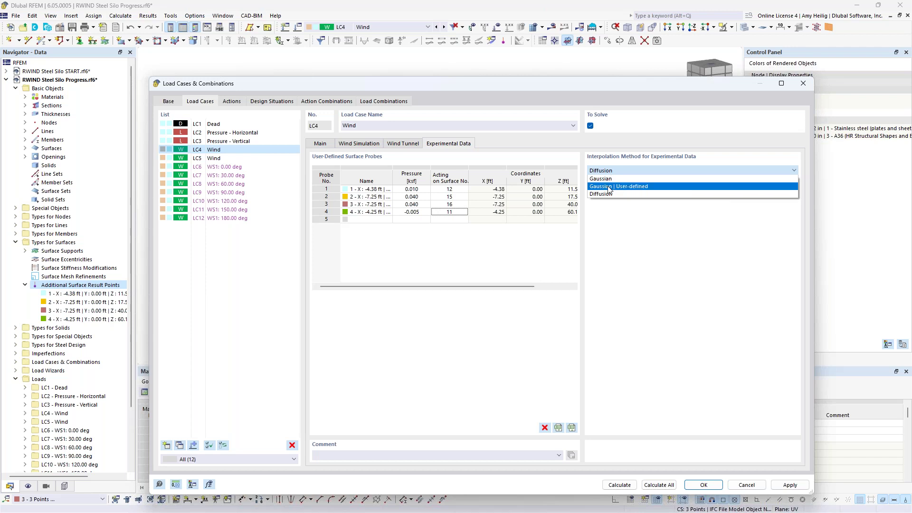
click(609, 188)
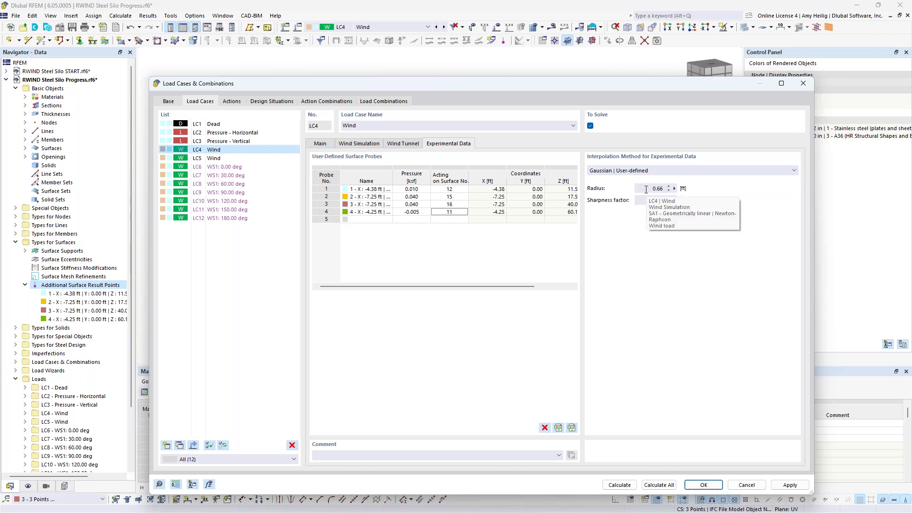
click(646, 189)
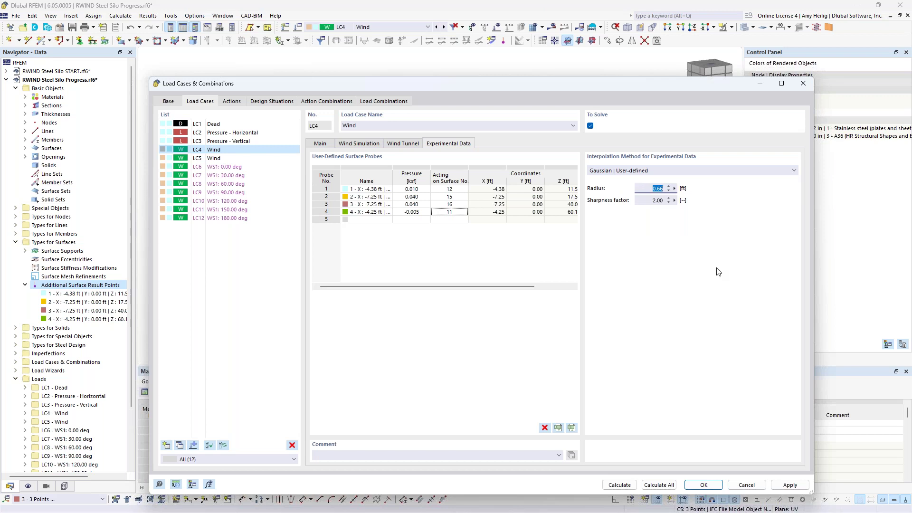
text(20)
double_click(437, 205)
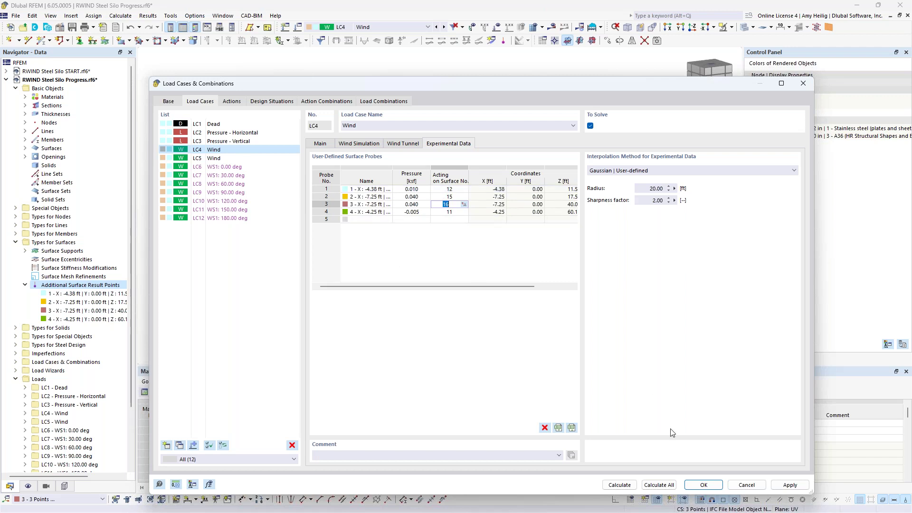
click(698, 487)
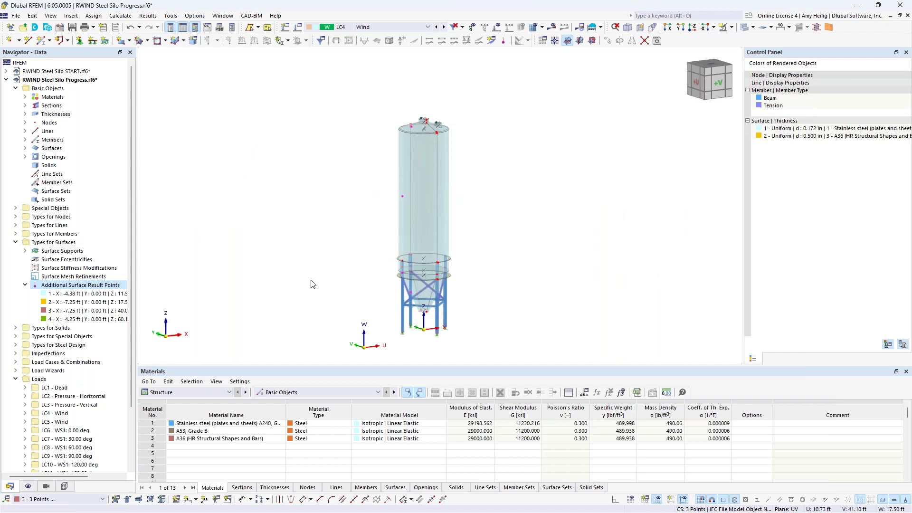
Switch to the IFC navigator and tick Unnamed Project to display both green IFC silos.
click(65, 486)
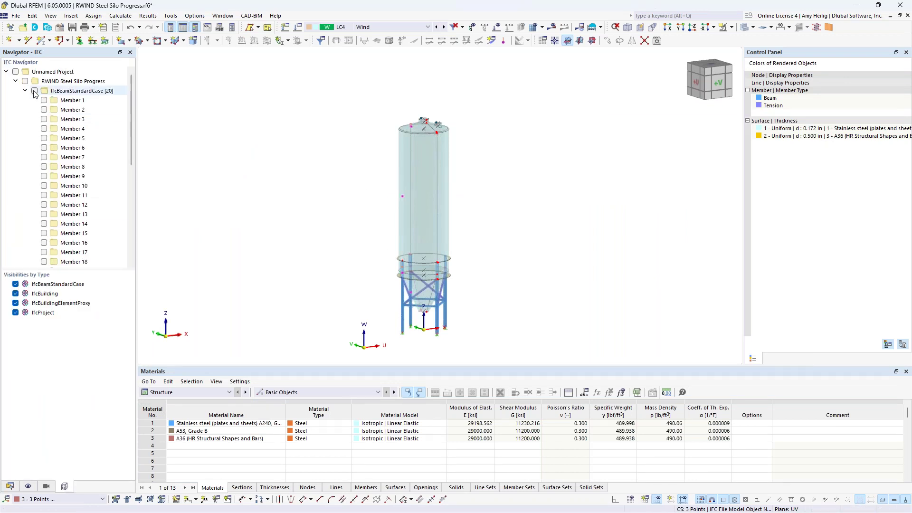
click(16, 72)
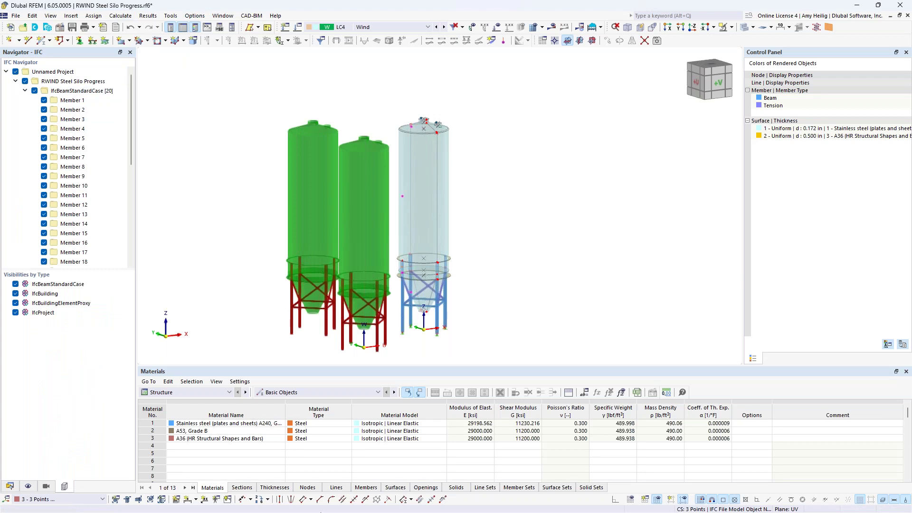
Search 'rwind' in the Start menu and launch RWIND Simulation 2.05.
click(372, 504)
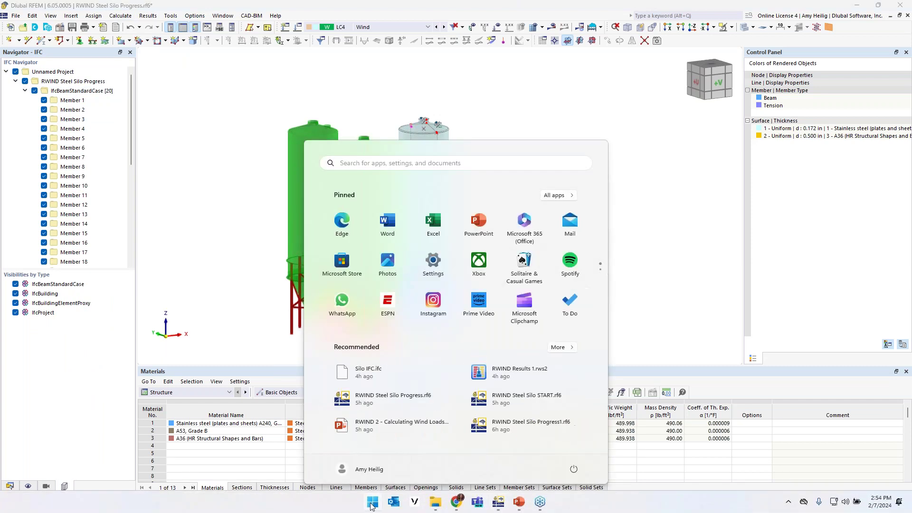
text(rwind)
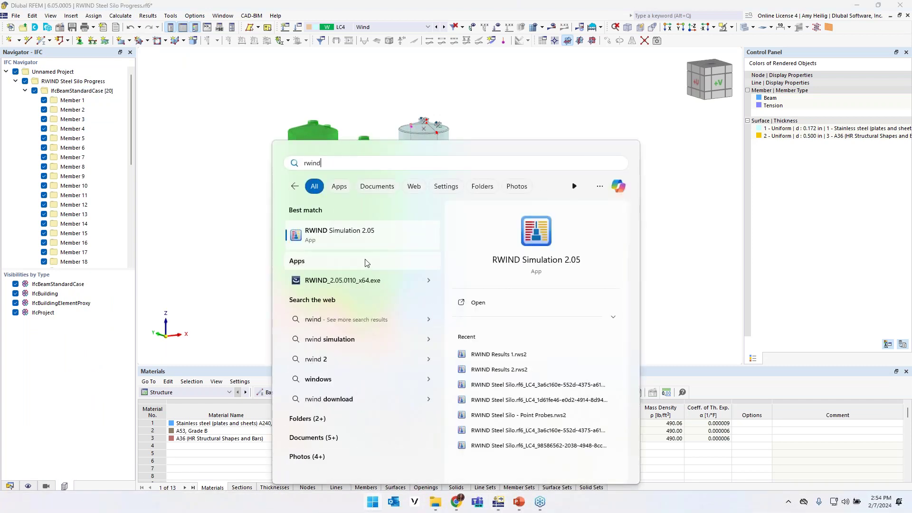
click(375, 243)
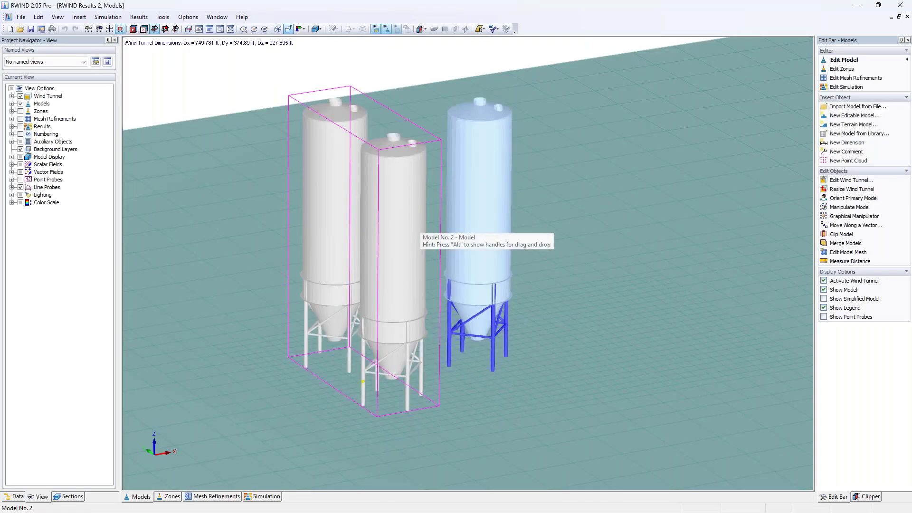
scroll(513, 239, down, 10)
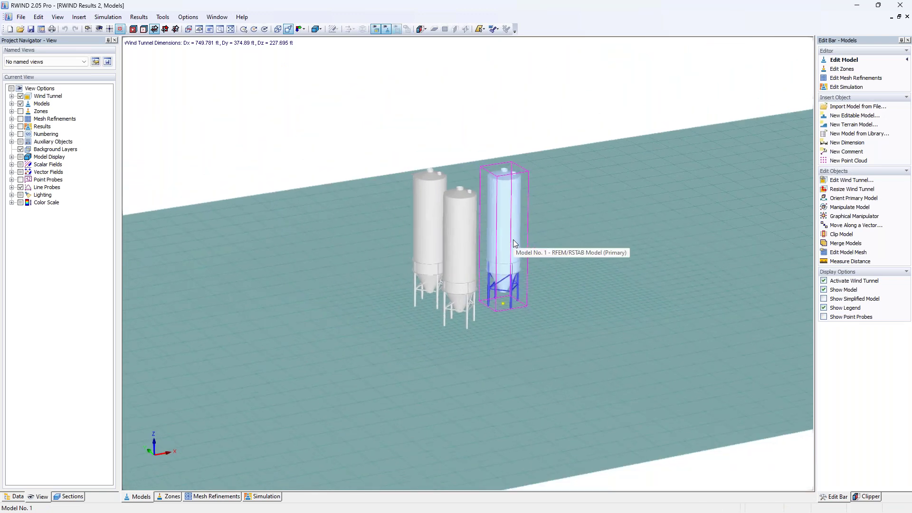
scroll(508, 244, up, 10)
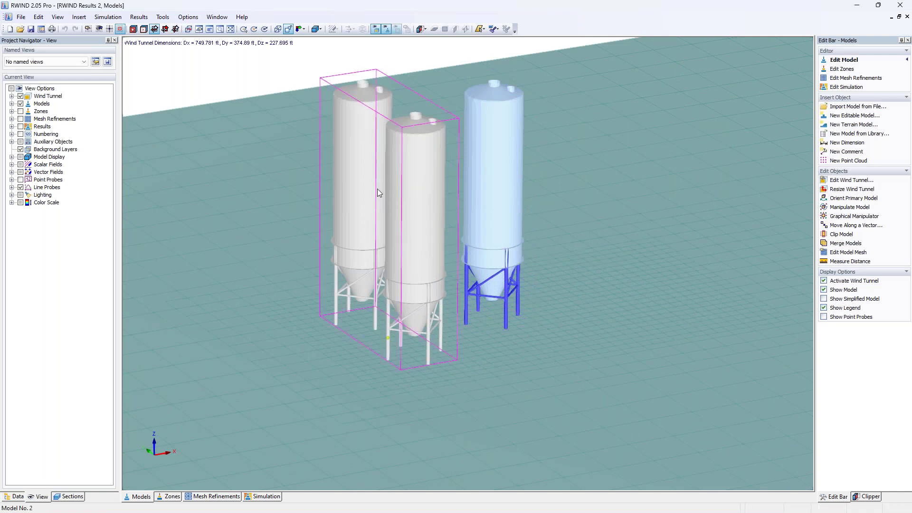
scroll(401, 255, down, 10)
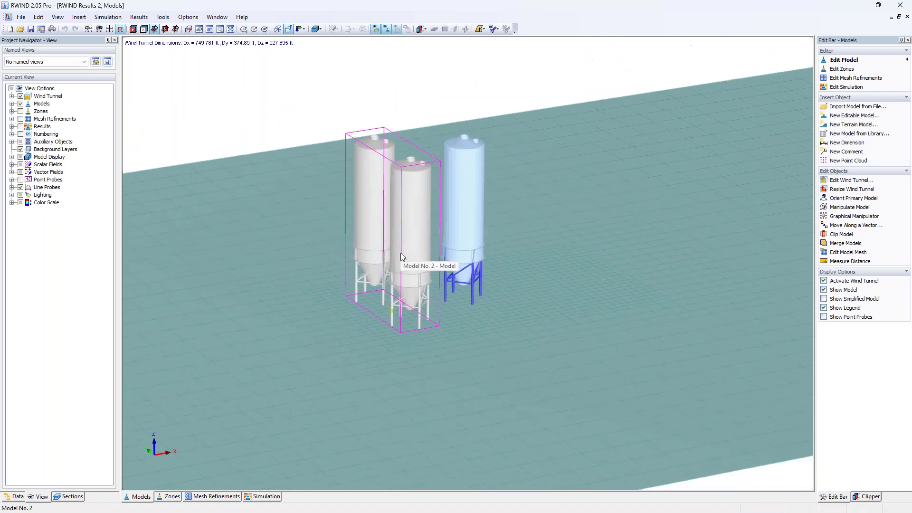
scroll(400, 255, down, 4)
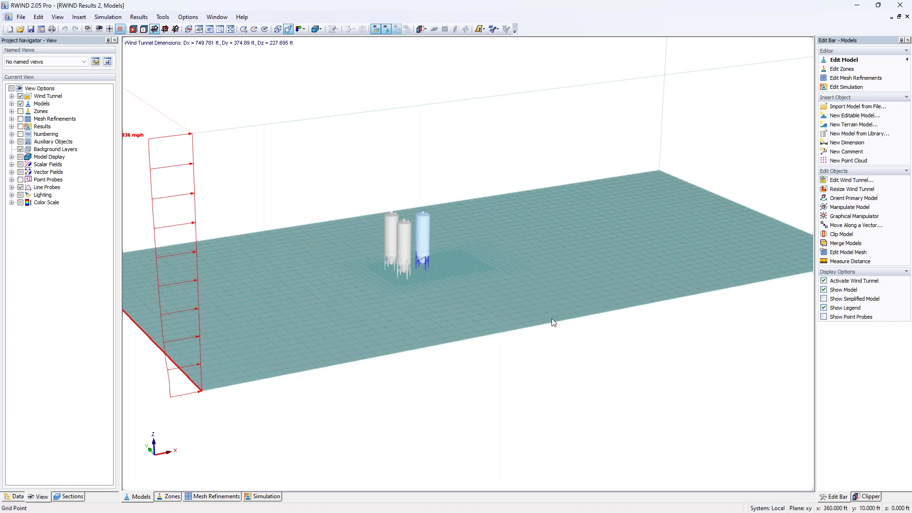
Show the surface pressure colours on the silos, then display the wind streamlines around them.
click(263, 496)
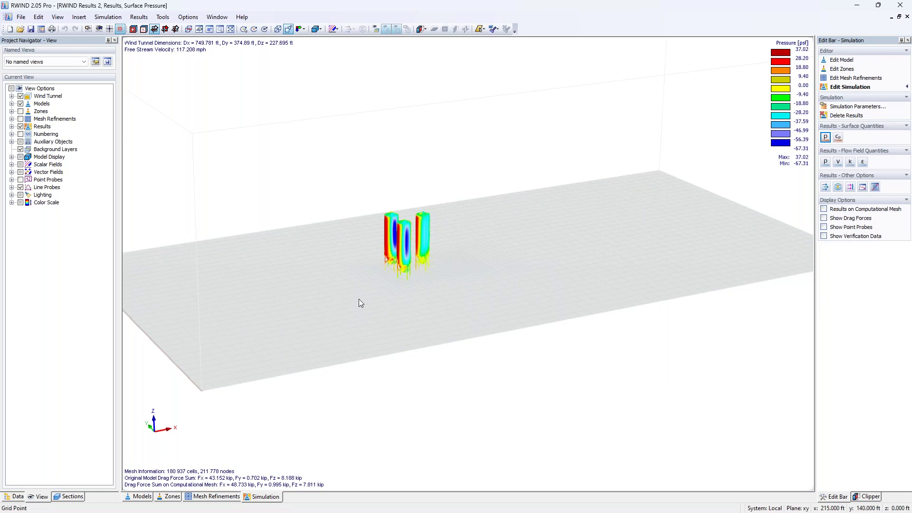
mouse_move(400, 248)
scroll(400, 250, up, 6)
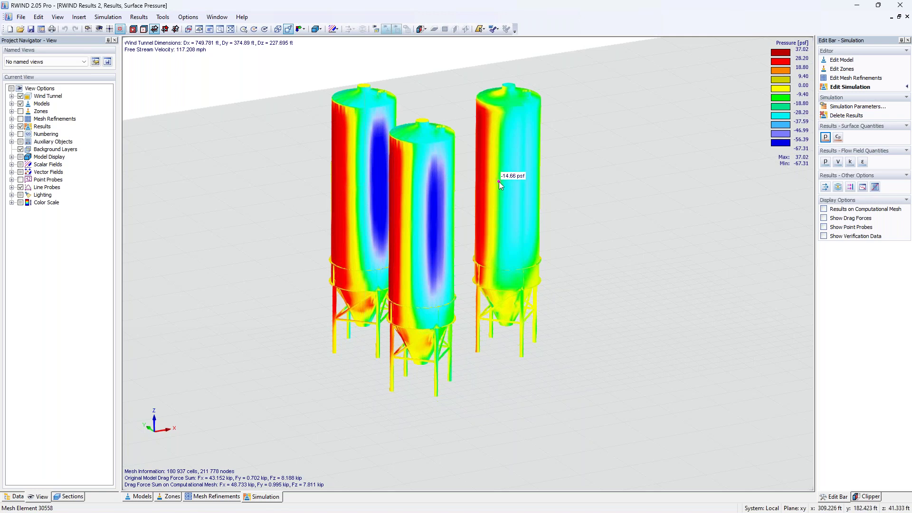
click(839, 188)
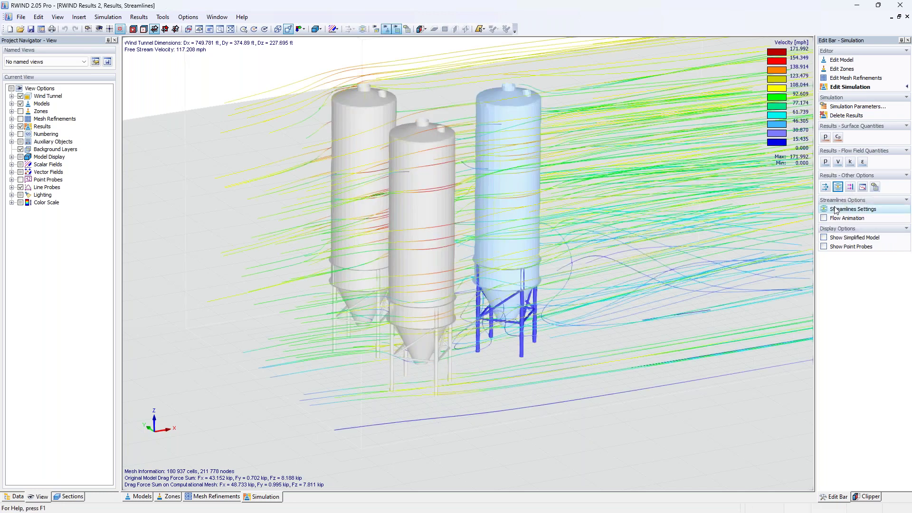
Narrow the streamline seed box's sides inward, raise its top, and apply it.
click(838, 209)
scroll(429, 265, down, 3)
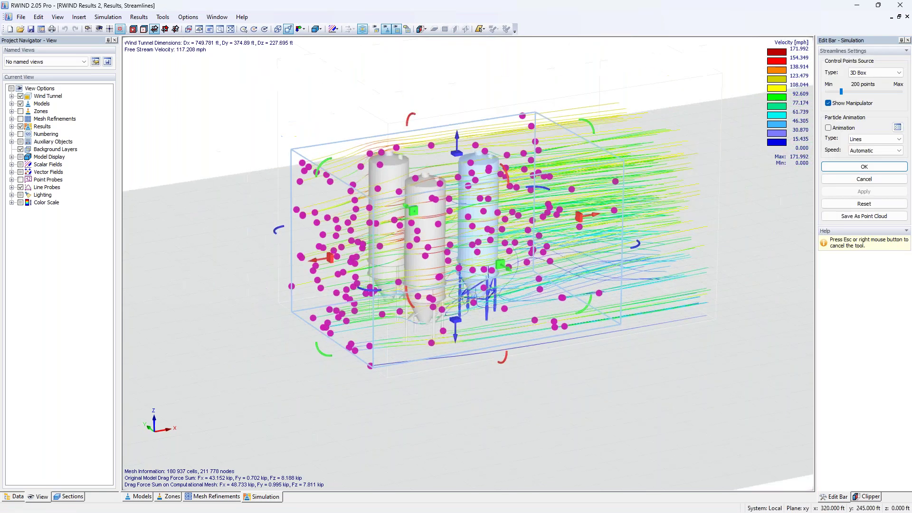
middle_drag(426, 268, 764, 217)
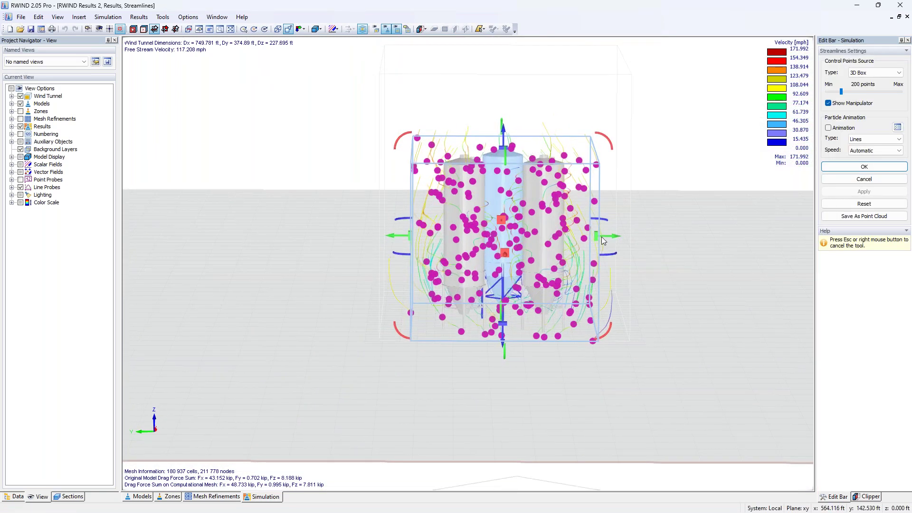
drag(593, 238, 551, 238)
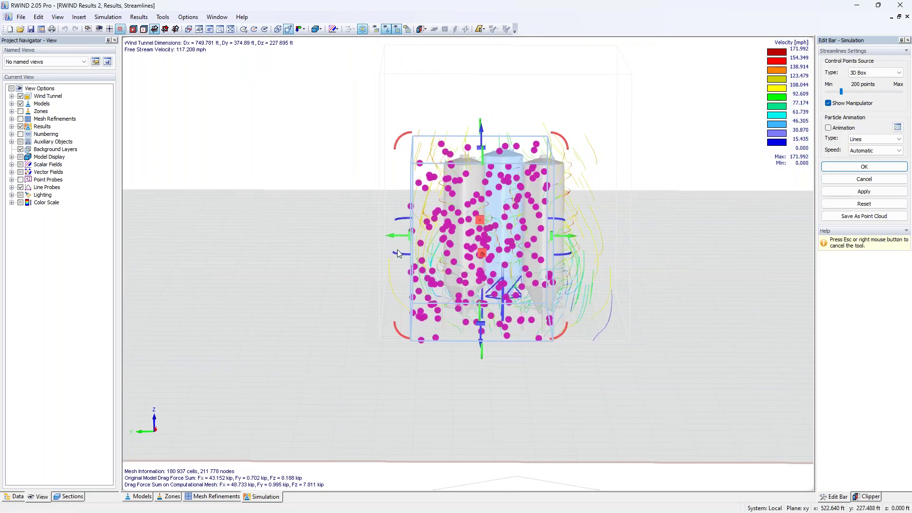
drag(411, 237, 463, 236)
drag(509, 151, 508, 119)
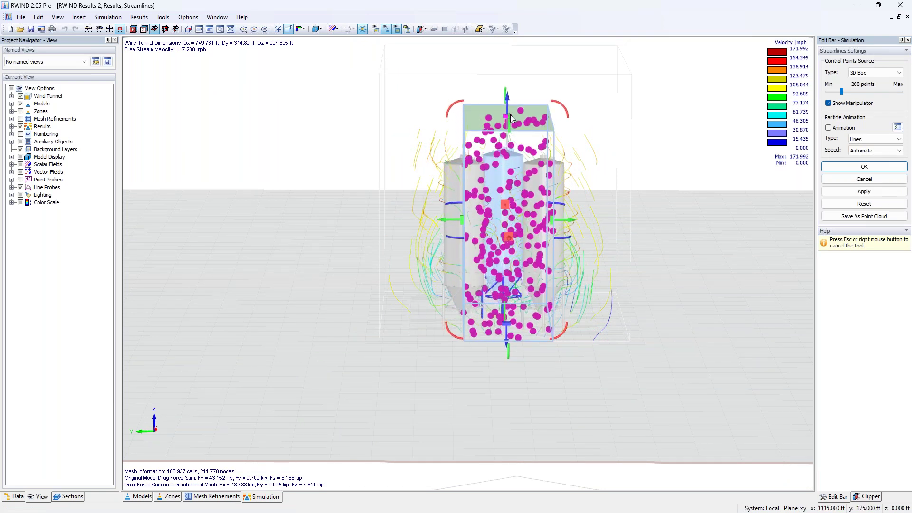
click(864, 167)
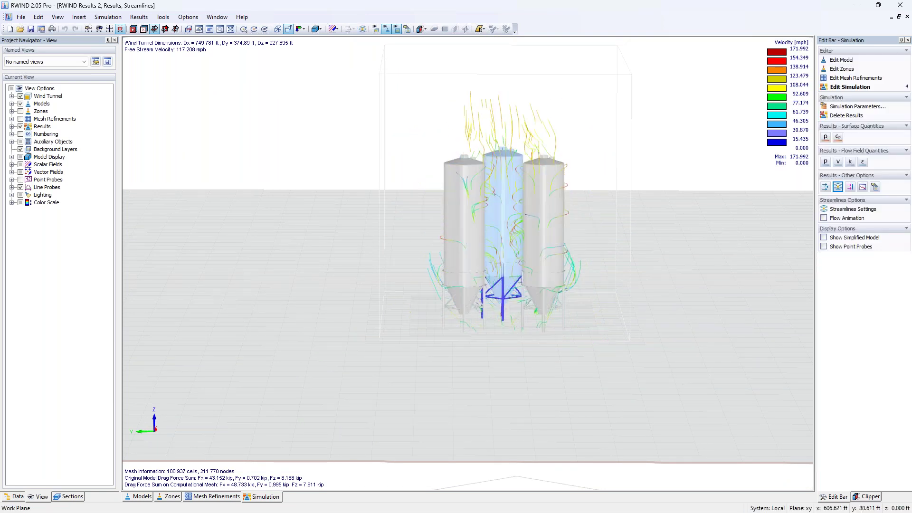
Review the animated flow, then stop the animation and return to surface pressure and the Data tree.
ctrl+middle_drag(627, 239, 420, 264)
scroll(433, 255, up, 6)
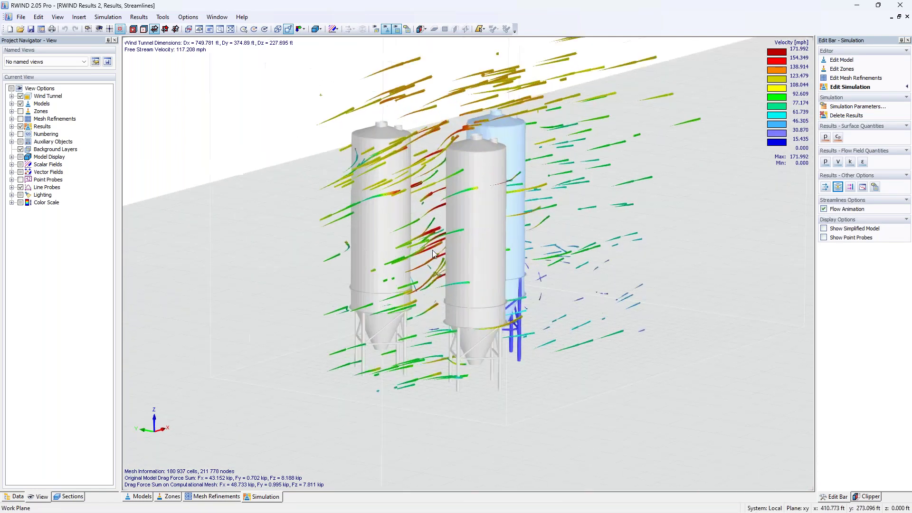
middle_drag(509, 241, 476, 286)
middle_drag(391, 280, 483, 195)
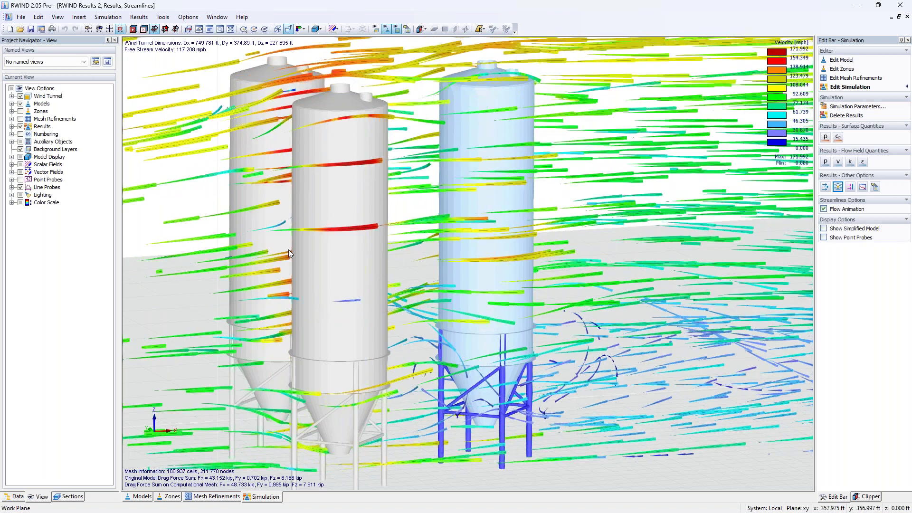
scroll(375, 248, down, 5)
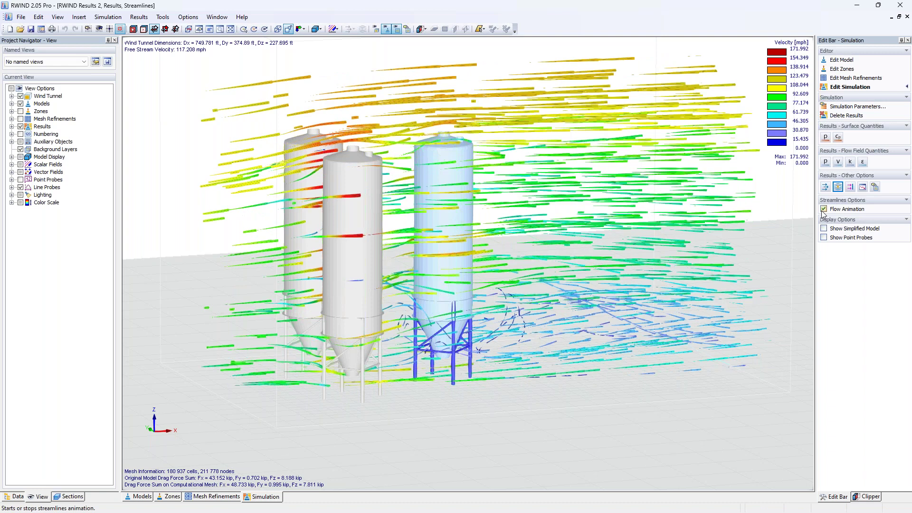
click(824, 209)
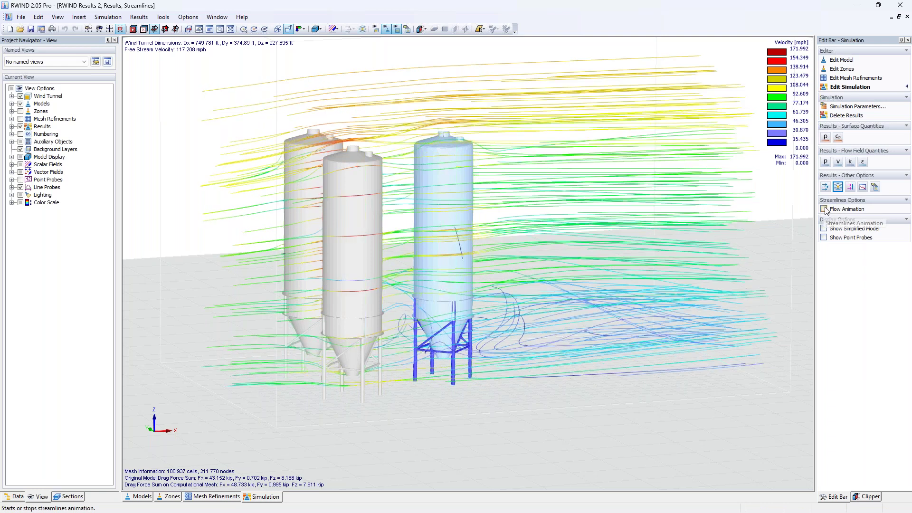
click(825, 137)
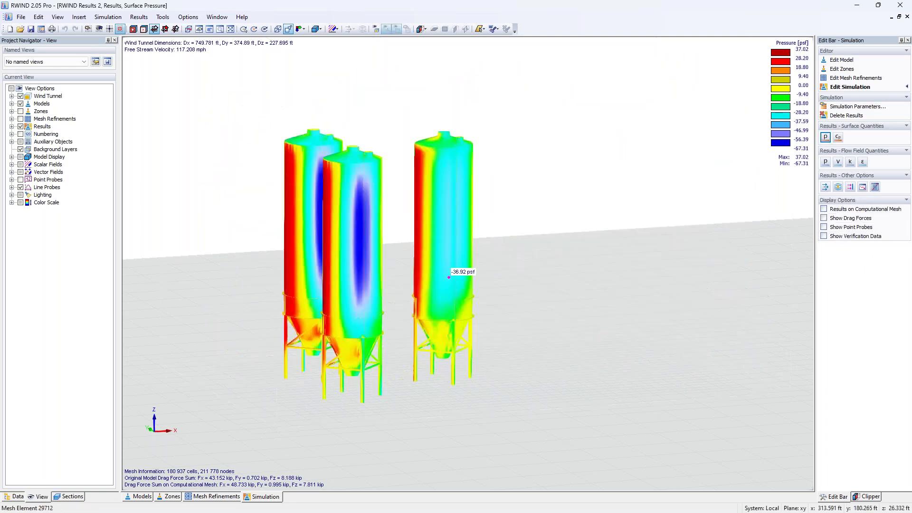
click(17, 497)
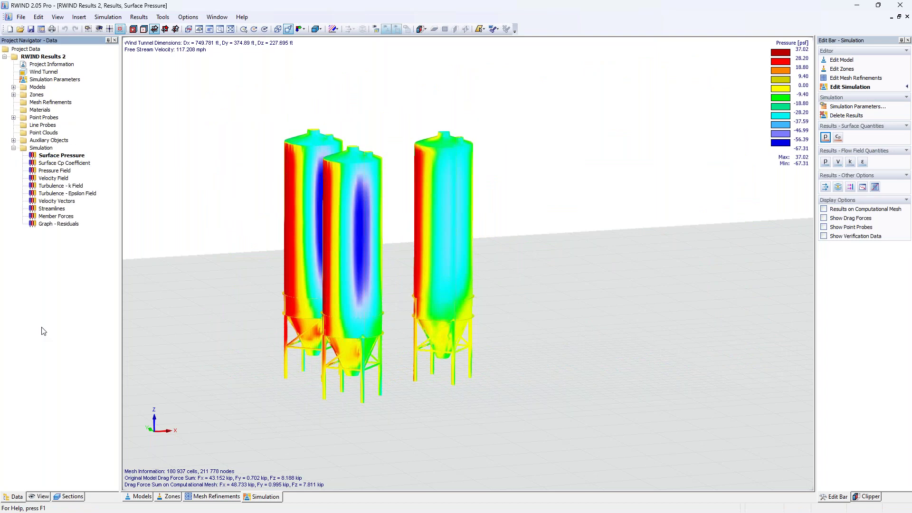
Label the silo with point probe values 9.42, 38.32, 24.26 and 15.75, then list the mesh sections.
click(13, 117)
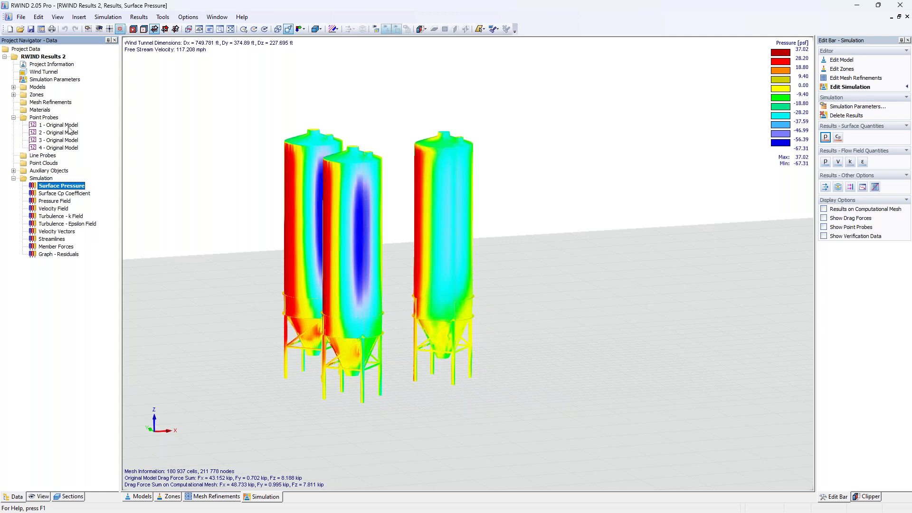
click(824, 228)
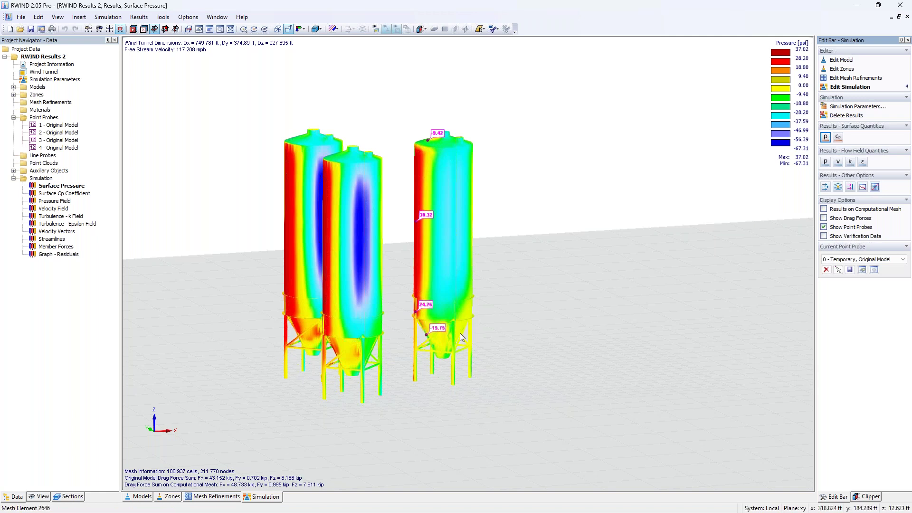
scroll(427, 333, up, 2)
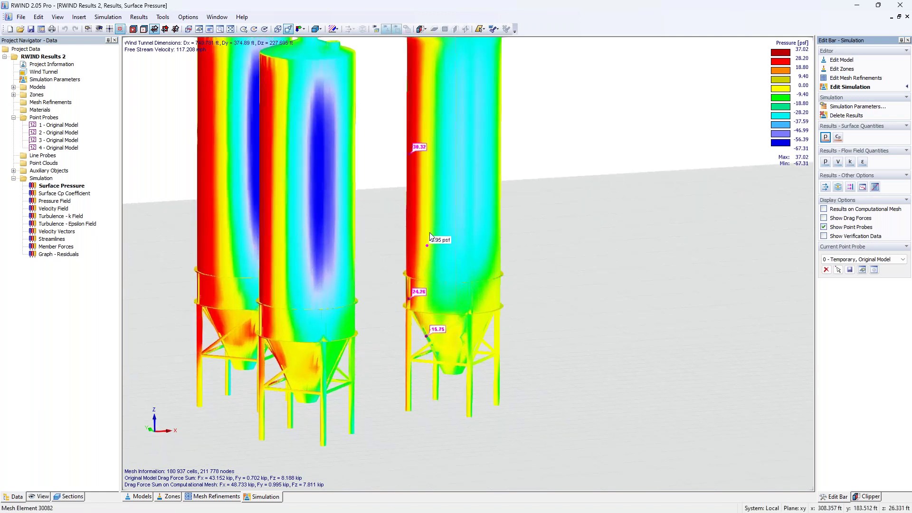
scroll(425, 143, down, 1)
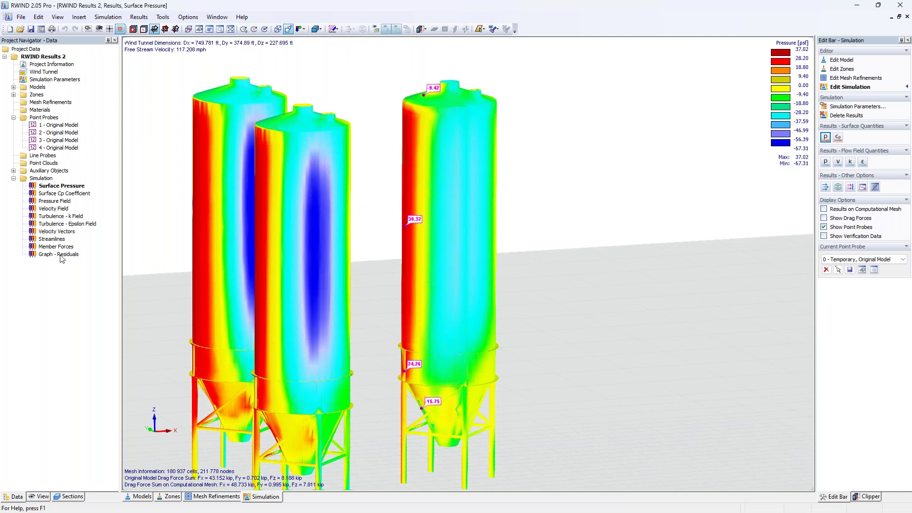
click(68, 496)
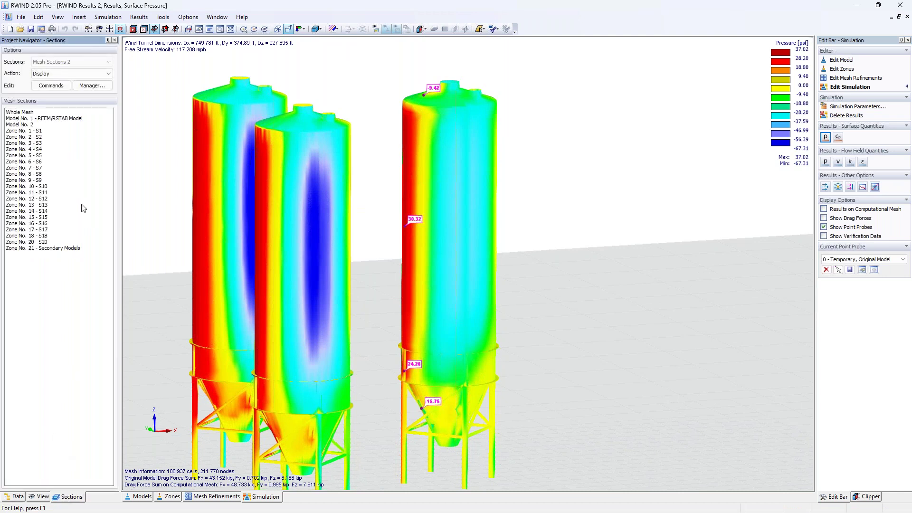
Show only the 'Model No. 1 - RFEM/RSTAB Model' section's pressures, 32.37 to -42.75 psf, facing its windward side.
click(74, 119)
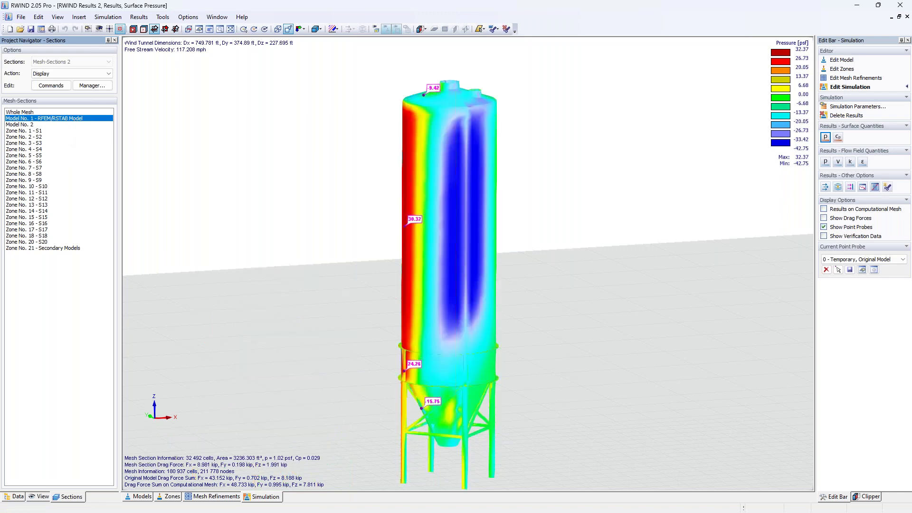
middle_drag(315, 247, 356, 209)
ctrl+middle_drag(486, 221, 570, 243)
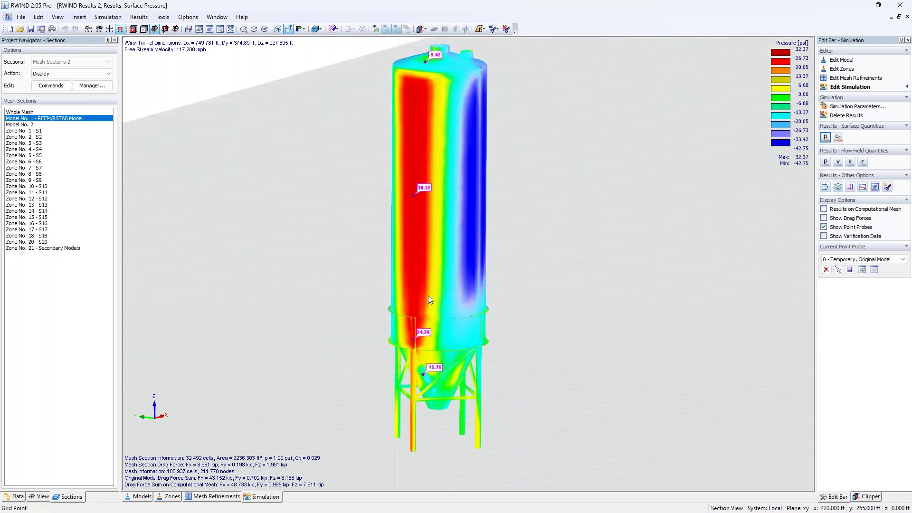
click(15, 498)
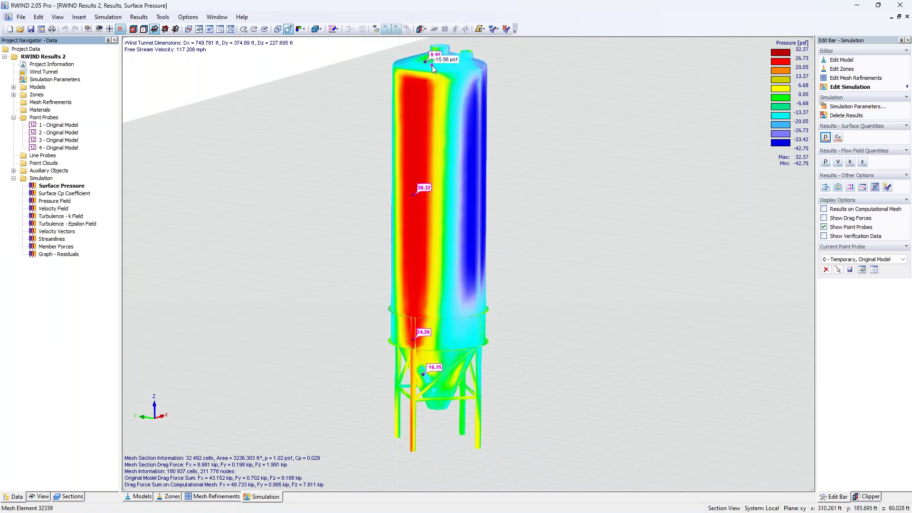
Turn on Verification Data and set both Scalar Field and Point Probes to display it.
click(41, 496)
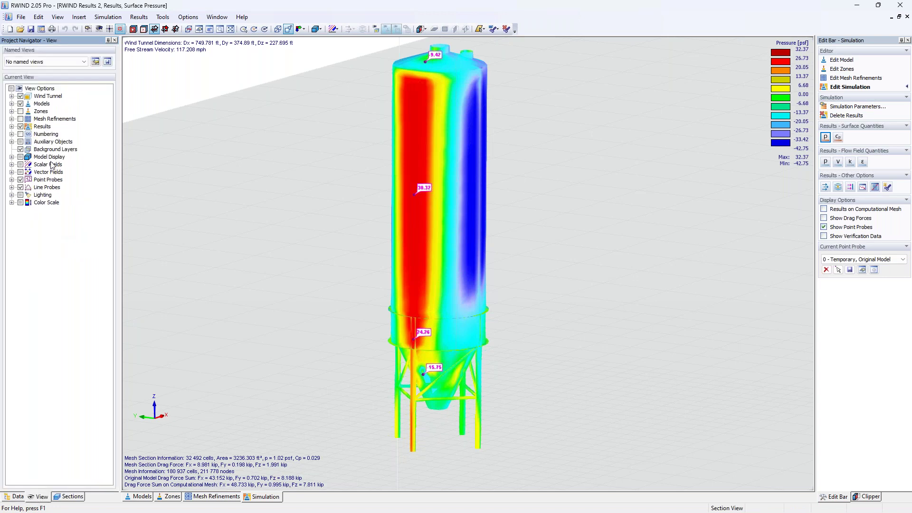
click(12, 126)
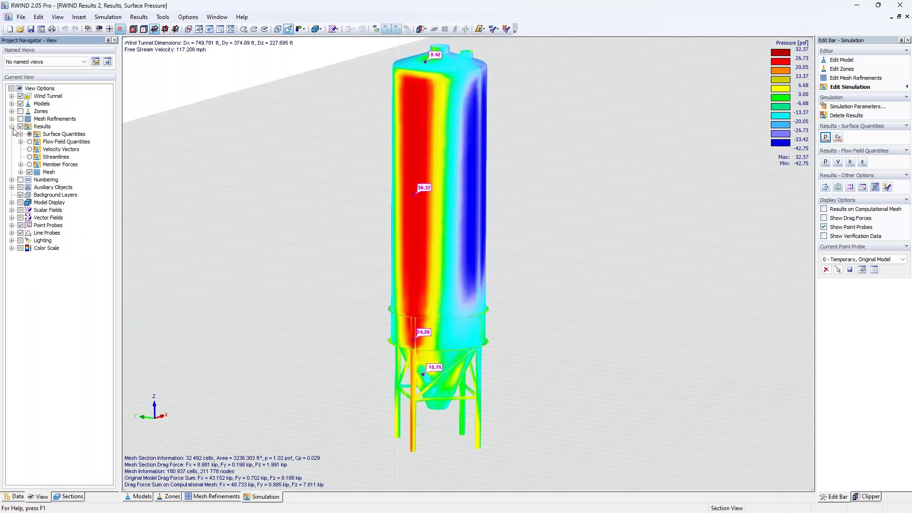
click(21, 134)
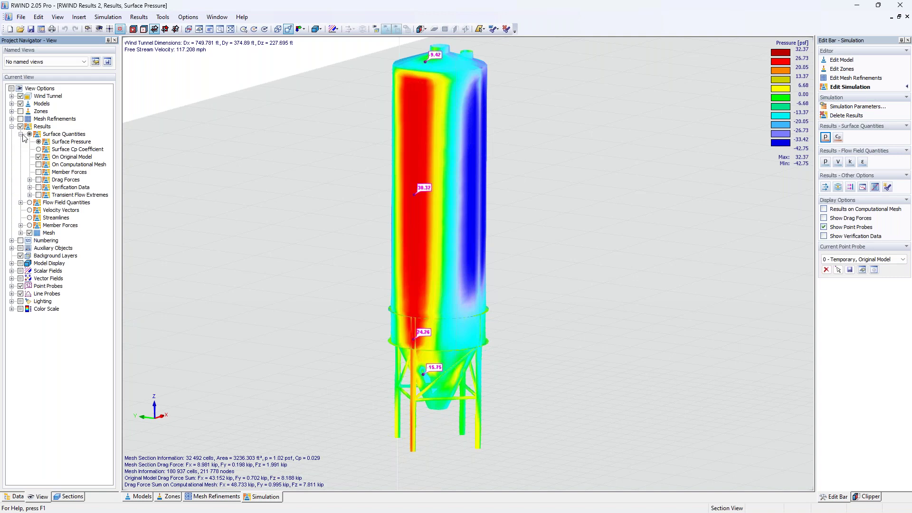
click(30, 187)
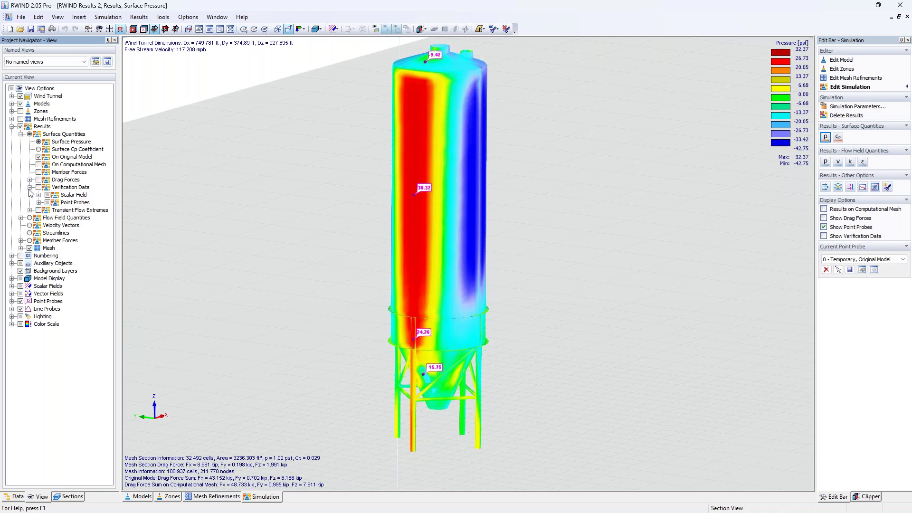
click(39, 195)
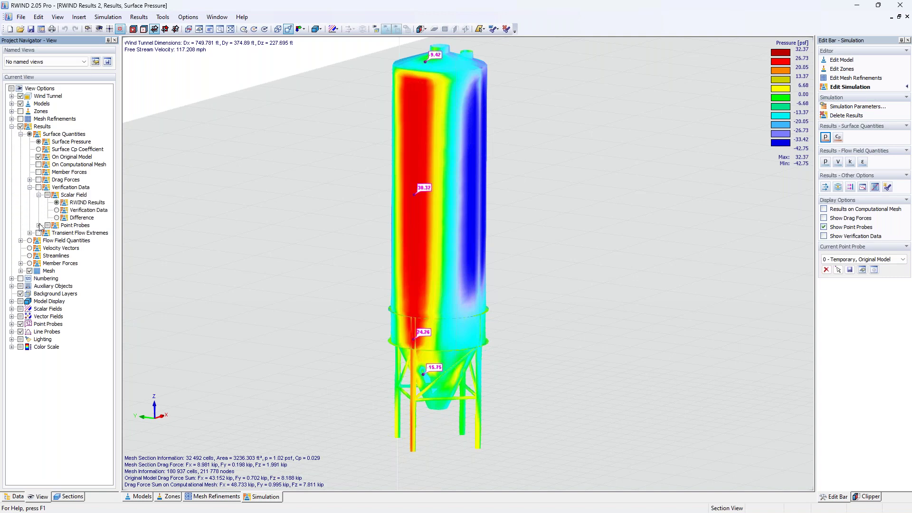
click(39, 225)
click(39, 187)
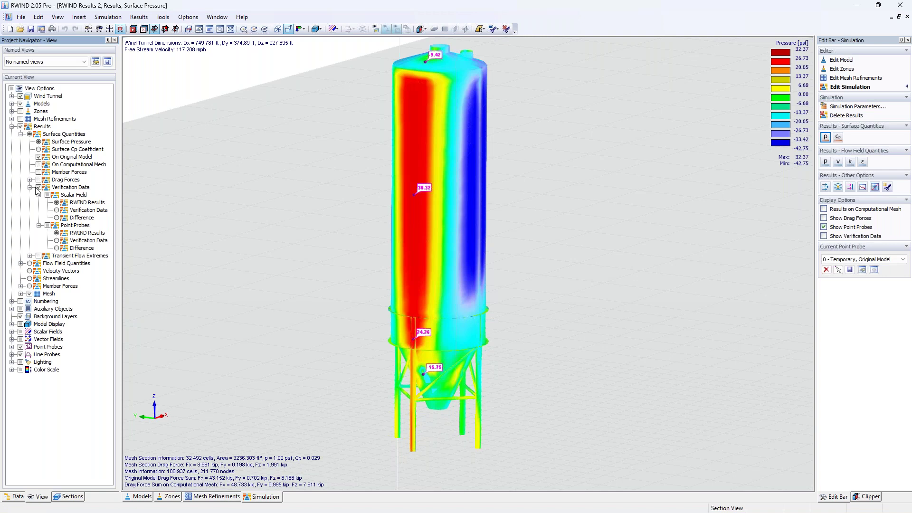
click(57, 209)
click(57, 240)
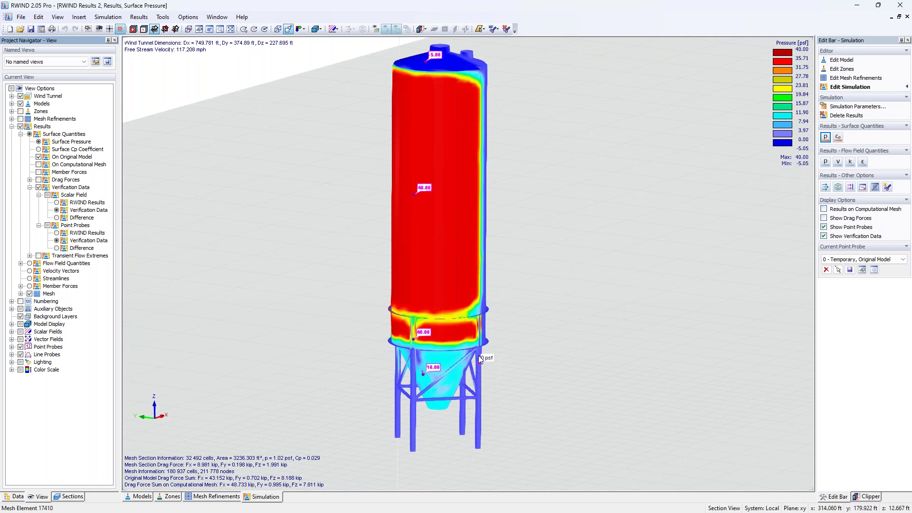
Orbit and level the silo to review verification pressures of 40.00 to -5.05 psf, then return to the Data tree.
mouse_move(443, 336)
middle_drag(528, 208, 480, 232)
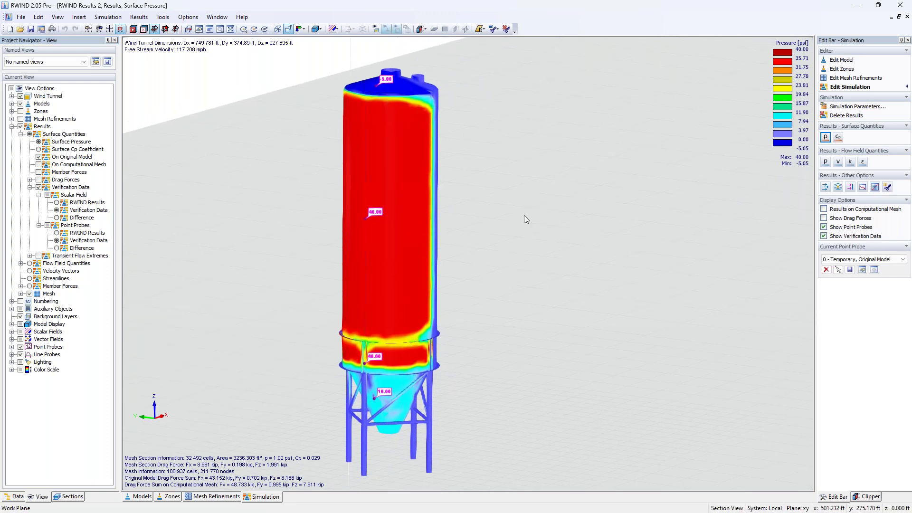
ctrl+middle_drag(524, 262, 374, 258)
ctrl+middle_drag(545, 277, 379, 285)
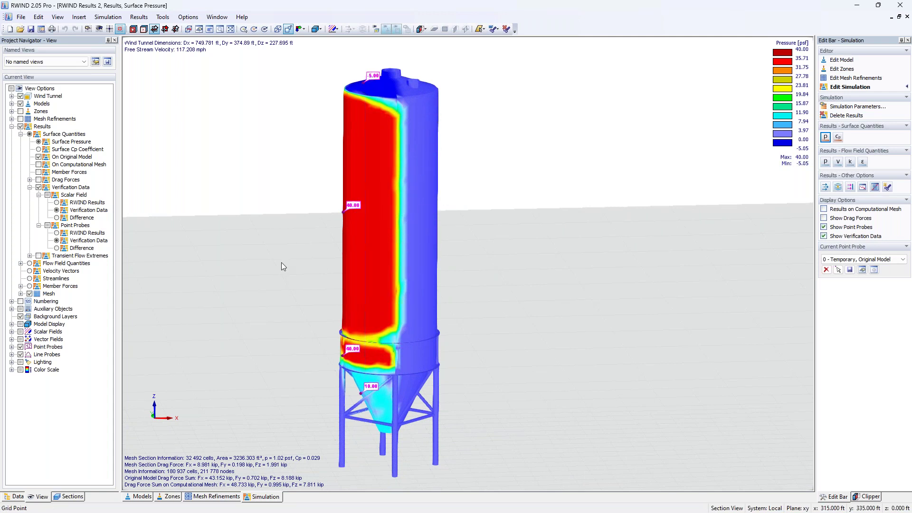
middle_drag(297, 229, 378, 226)
click(20, 499)
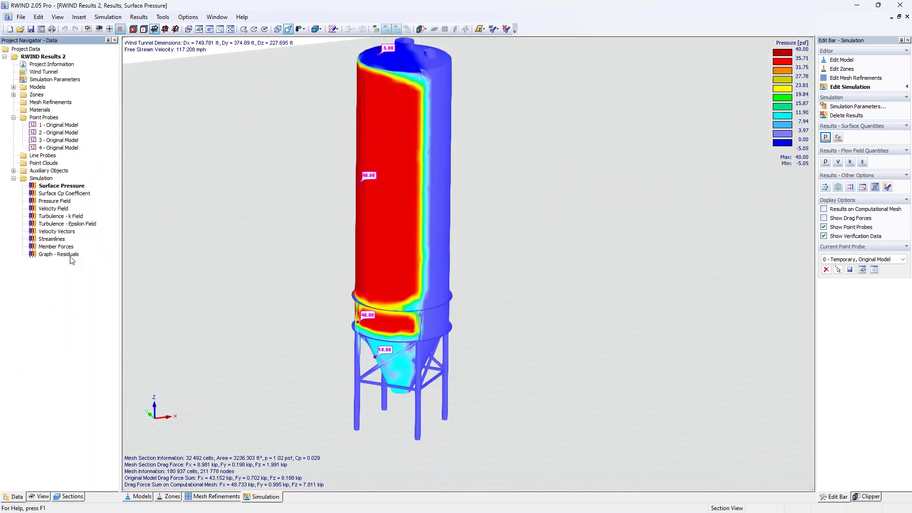
double_click(61, 125)
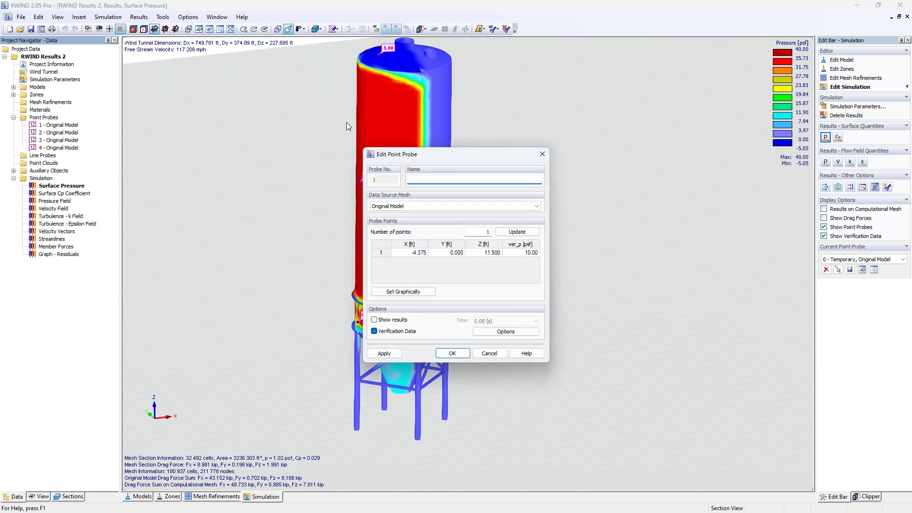
drag(452, 156, 581, 137)
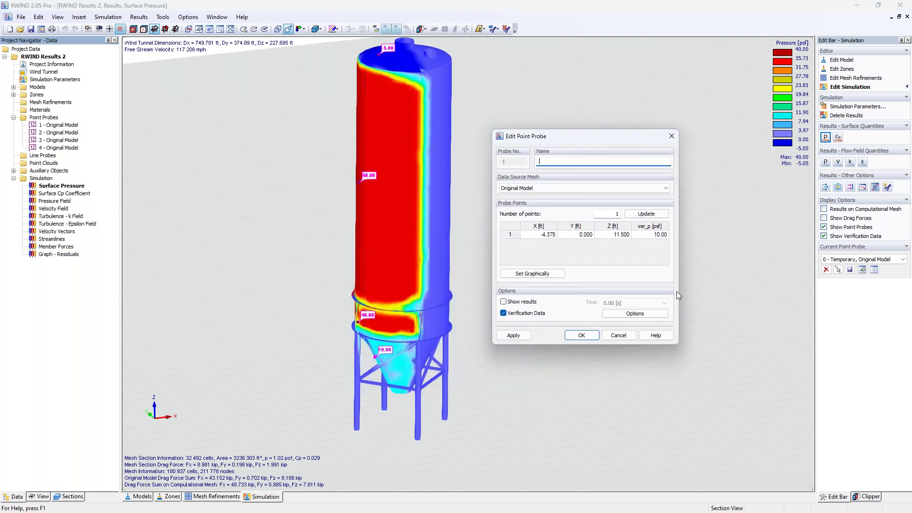
click(635, 314)
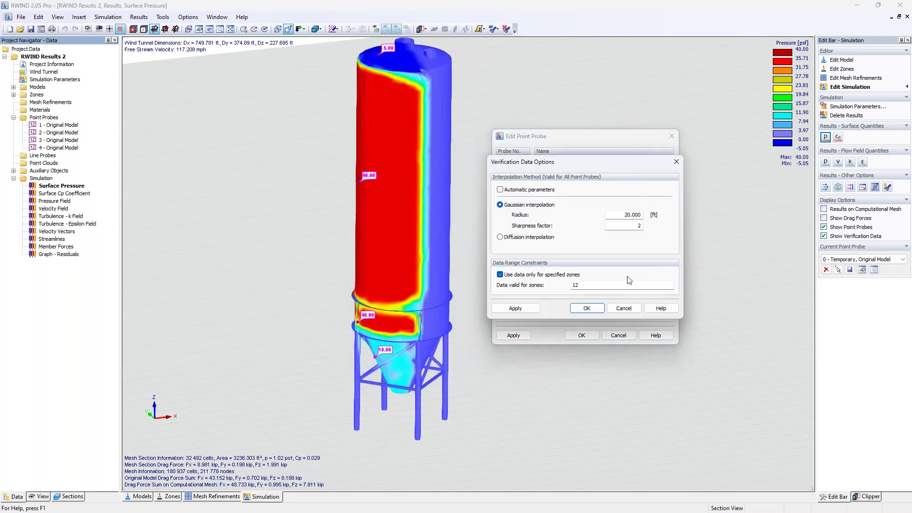
drag(604, 164, 637, 170)
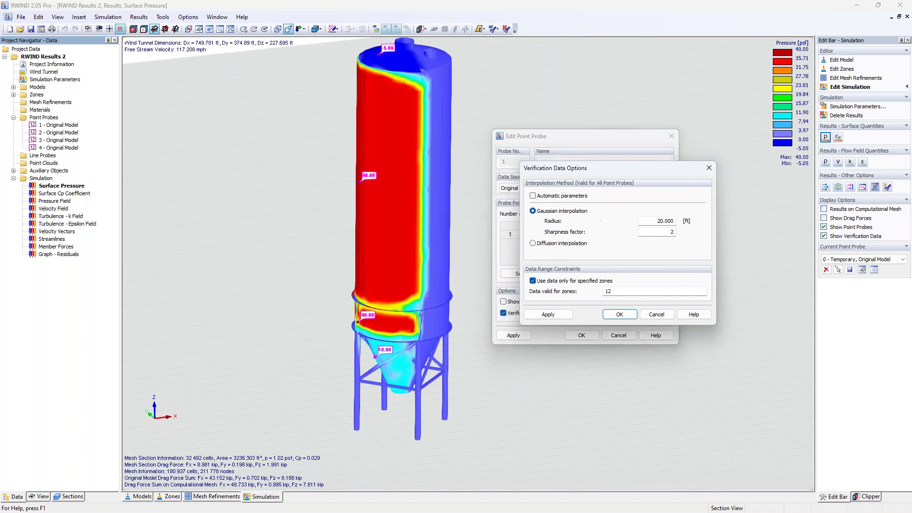
click(641, 224)
drag(654, 222, 702, 229)
text(2.0)
click(628, 315)
click(513, 335)
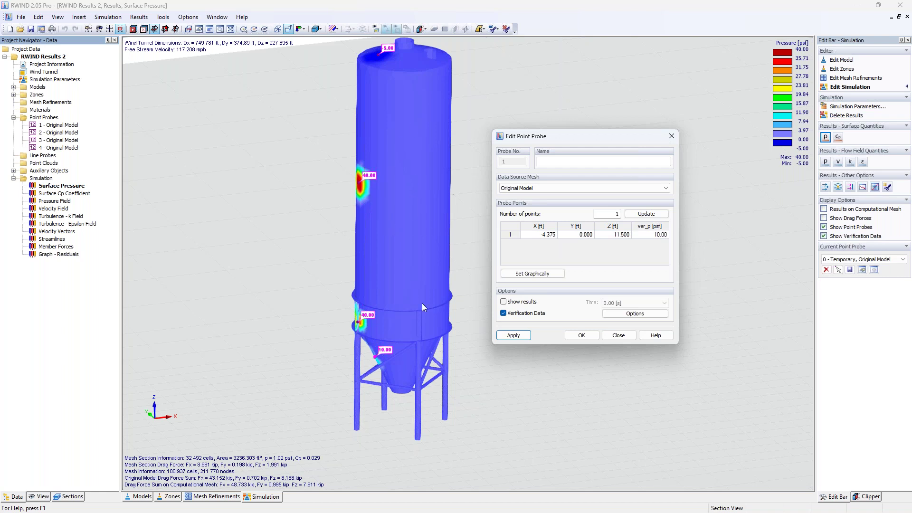
click(635, 313)
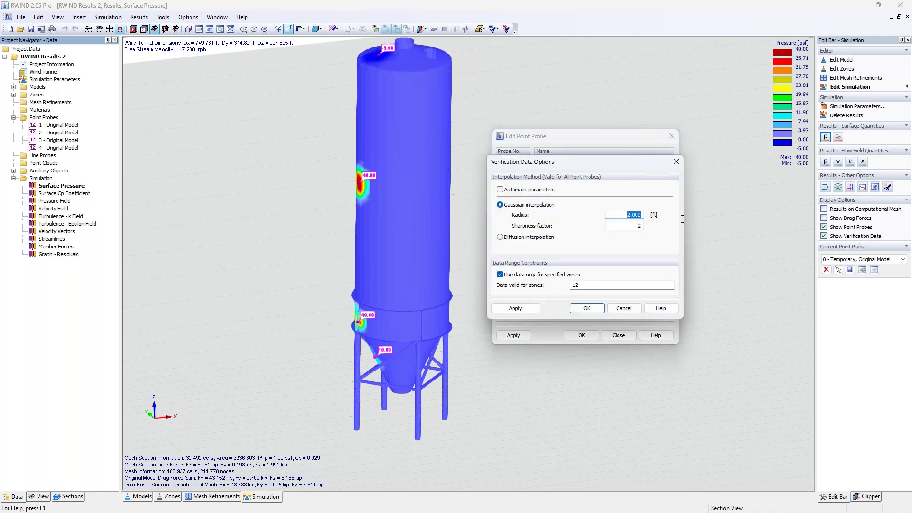
text(20)
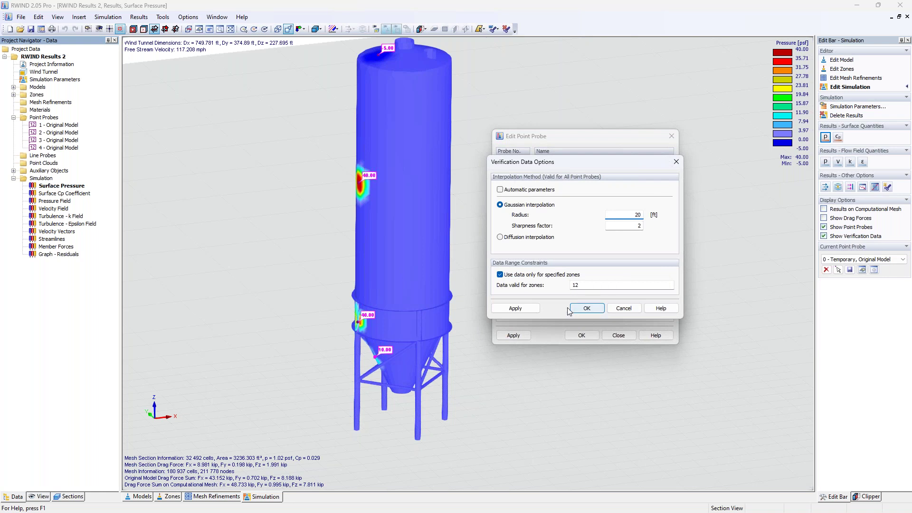
click(587, 308)
click(579, 336)
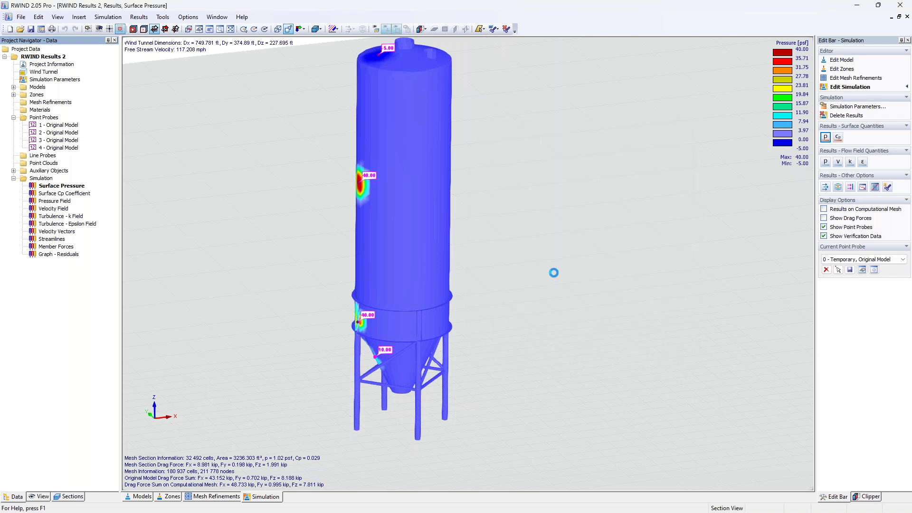
Colour the silo by the RWIND-versus-experiment difference and show difference values at the point probes.
click(41, 496)
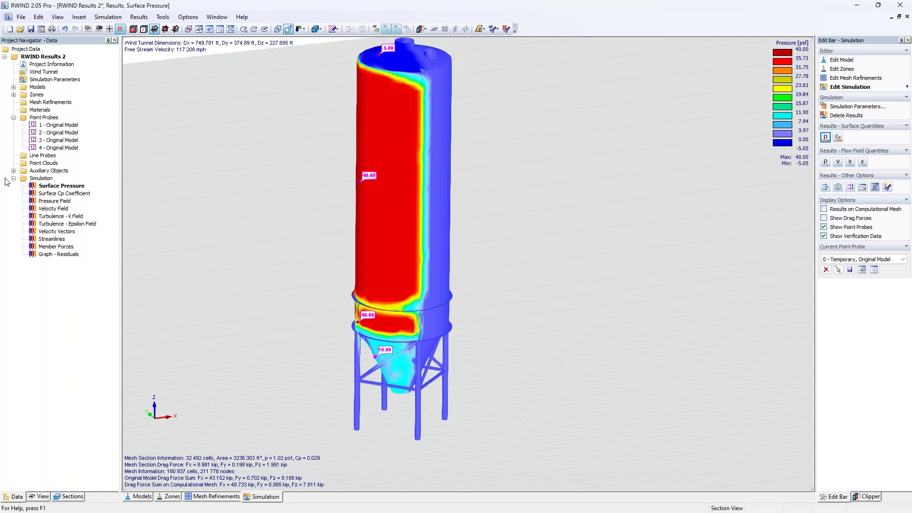
click(40, 496)
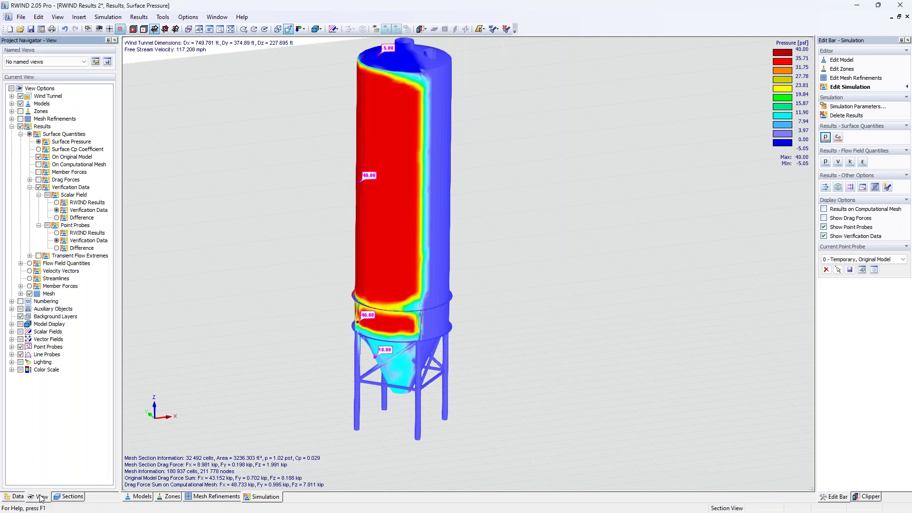
click(57, 218)
click(56, 248)
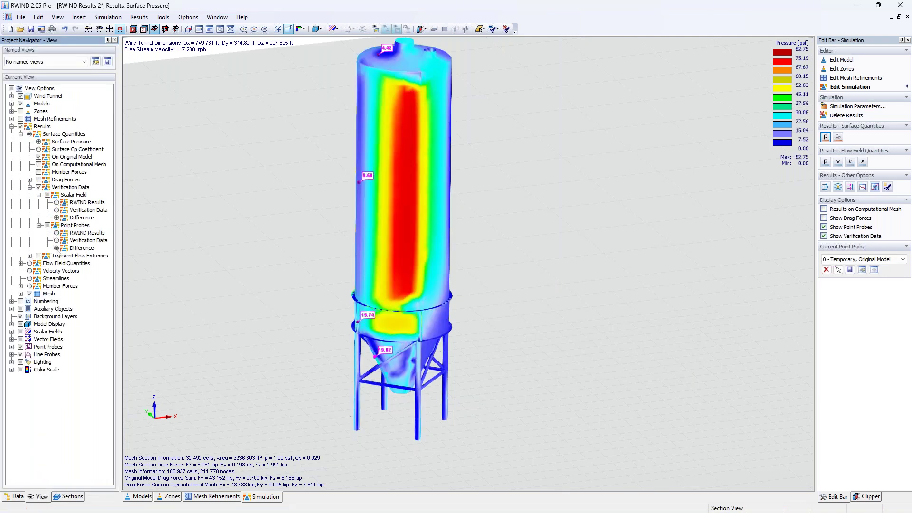
Switch to the RFEM window showing the RWIND Steel Silo Progress model.
middle_drag(245, 286, 359, 296)
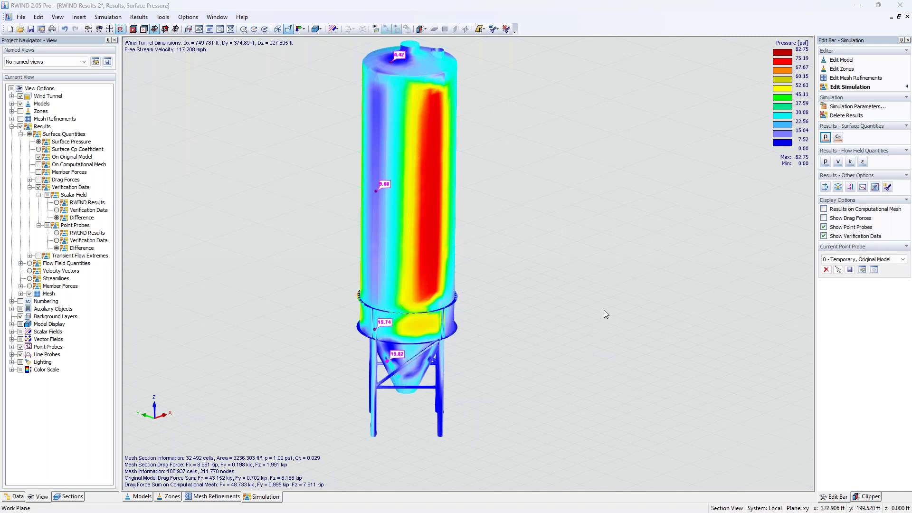
key(super+Tab)
click(501, 136)
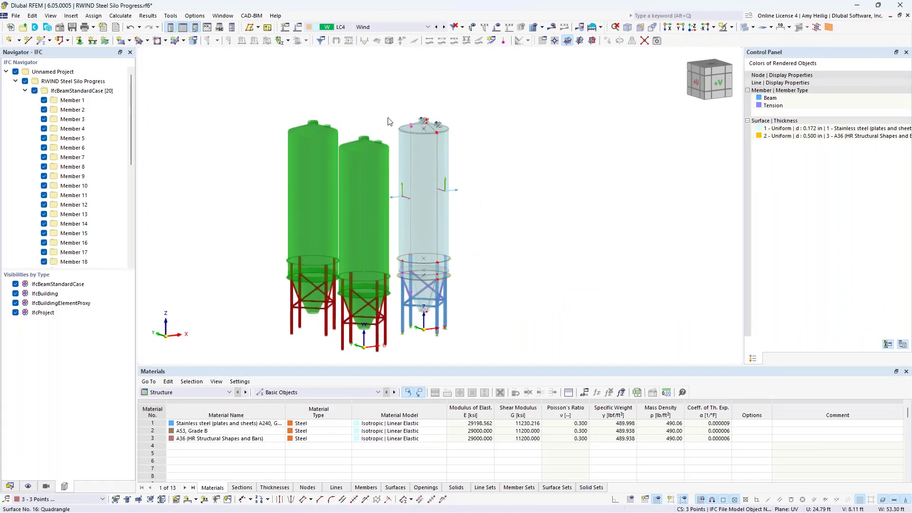
Bring up the wind simulation settings of load case LC4 Wind in Load Cases & Combinations.
click(298, 28)
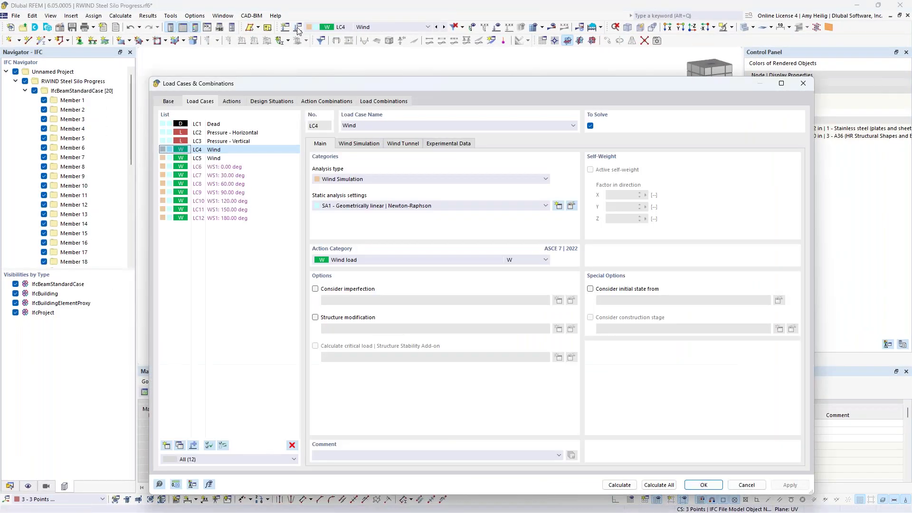
click(373, 144)
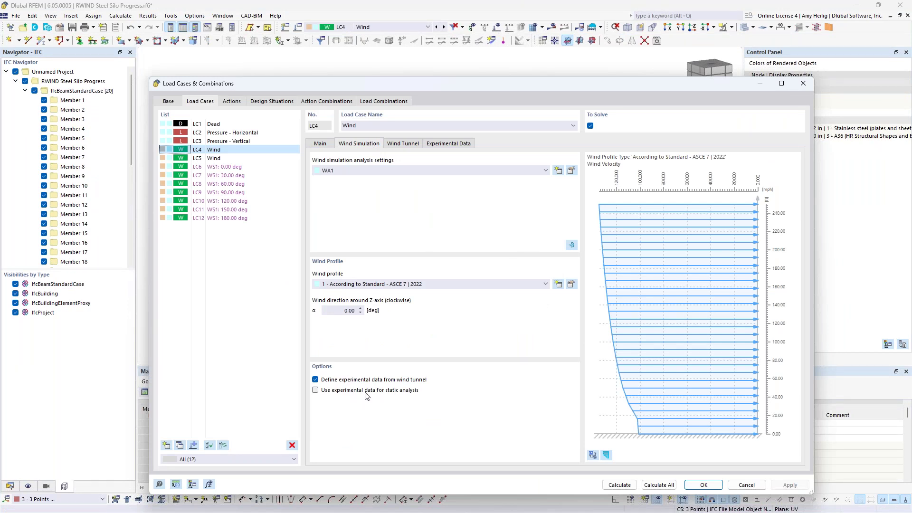
drag(486, 87, 499, 48)
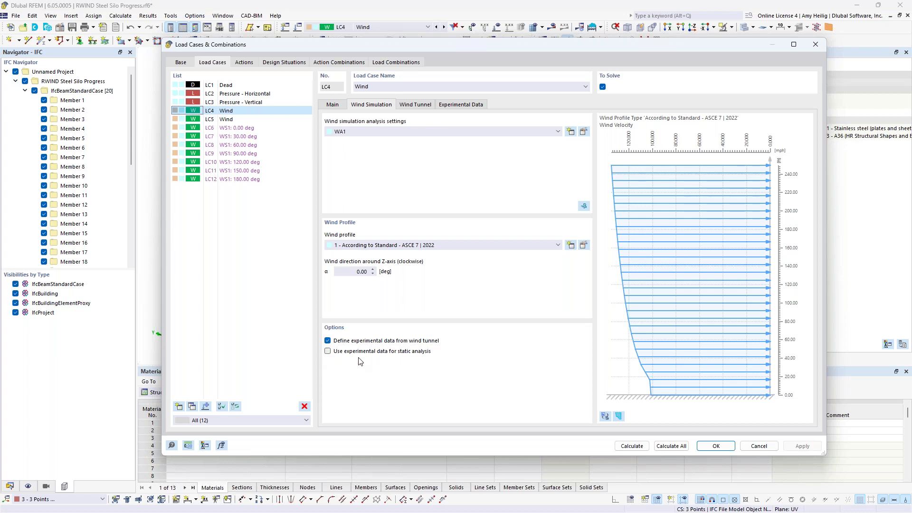
Review LC4's experimental data table with its four surface probes and Gaussian interpolation settings.
click(458, 106)
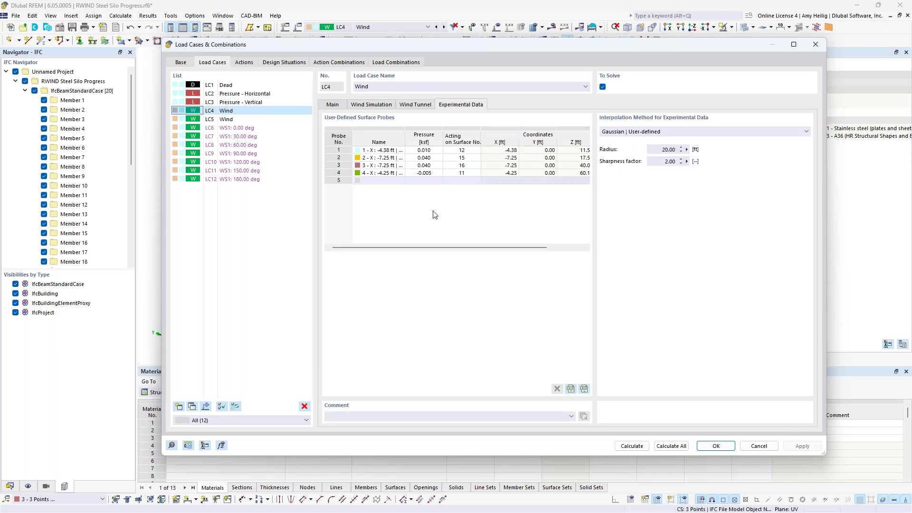
click(367, 105)
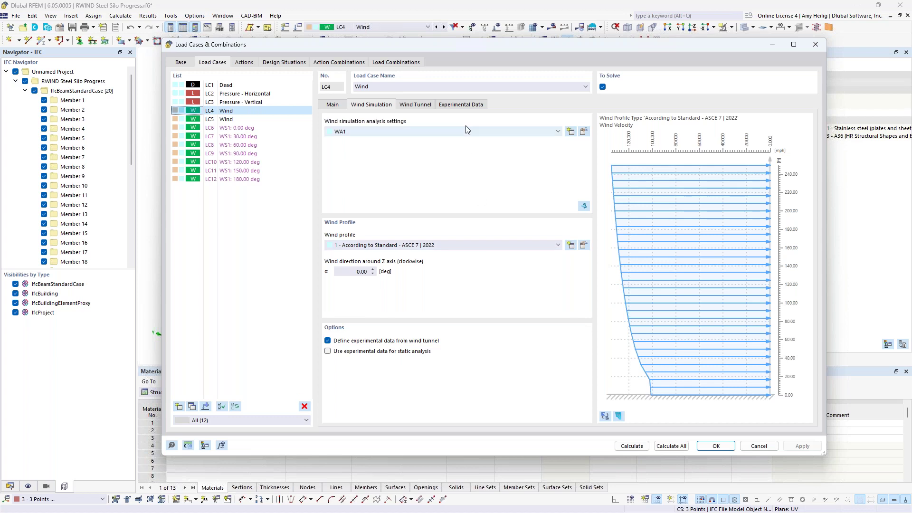
click(460, 105)
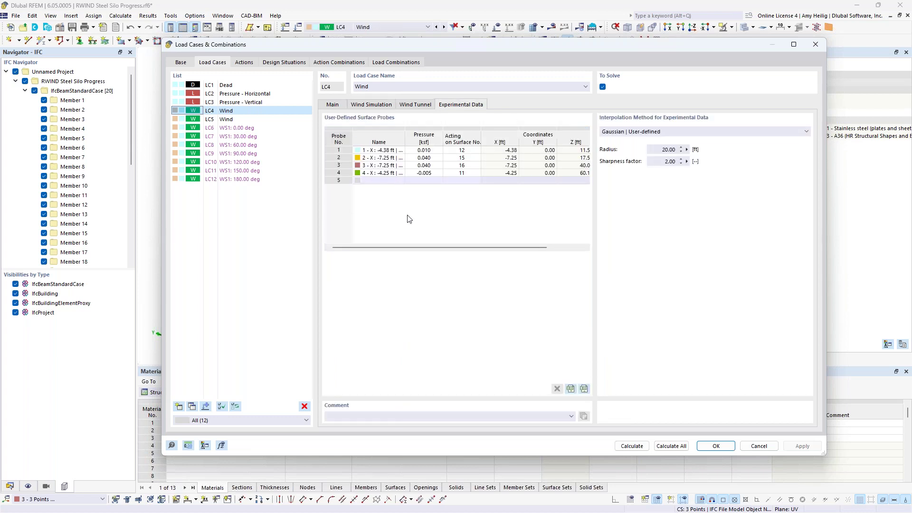